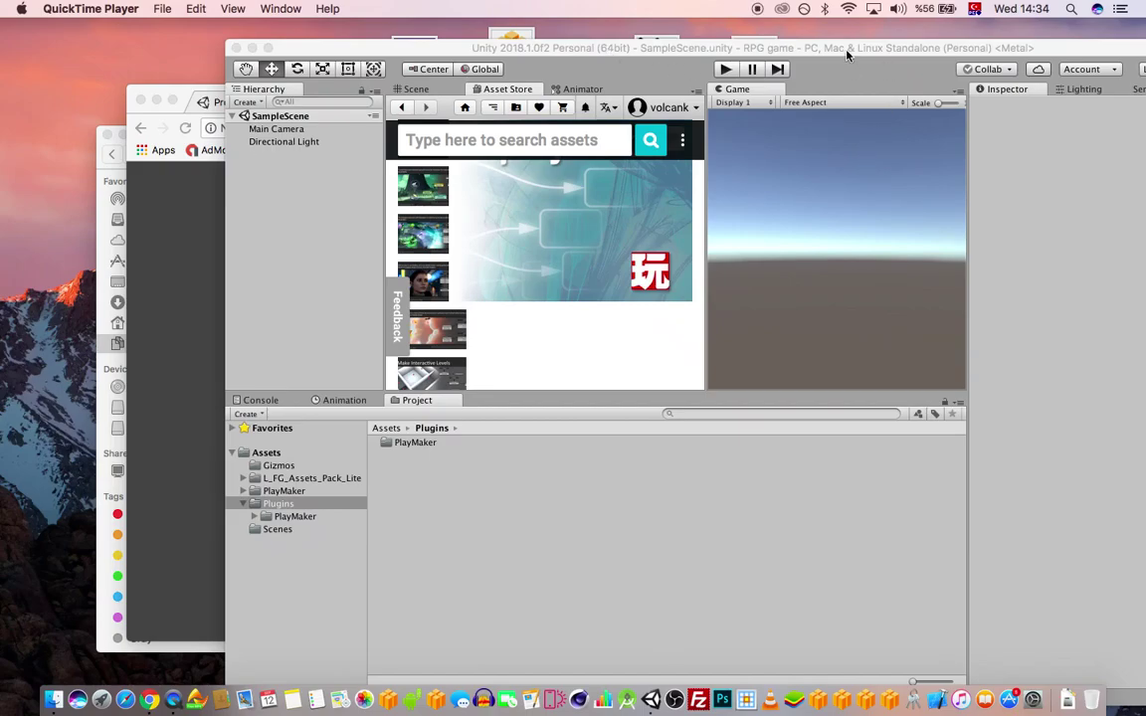
Bring the Unity window fully on screen and examine the Playmaker asset page in the Asset Store.
{"action": "left_click_drag", "start_coordinate": [850, 52], "coordinate": [691, 36]}
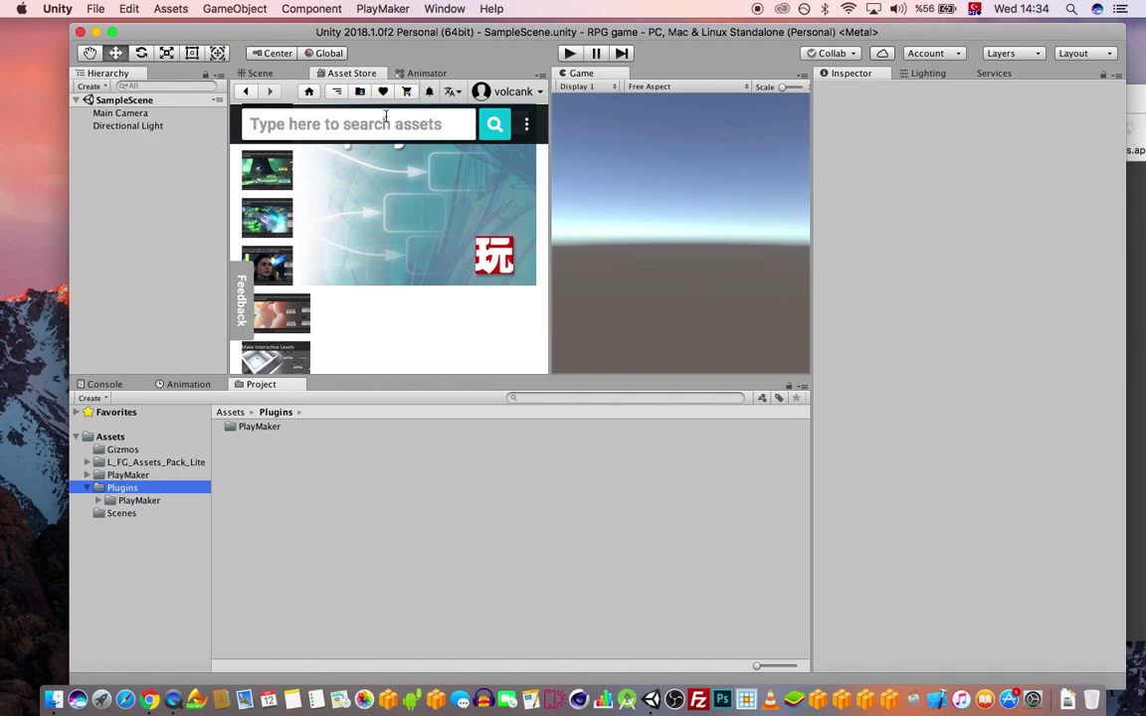
{"action": "left_click_drag", "start_coordinate": [504, 29], "coordinate": [497, 27]}
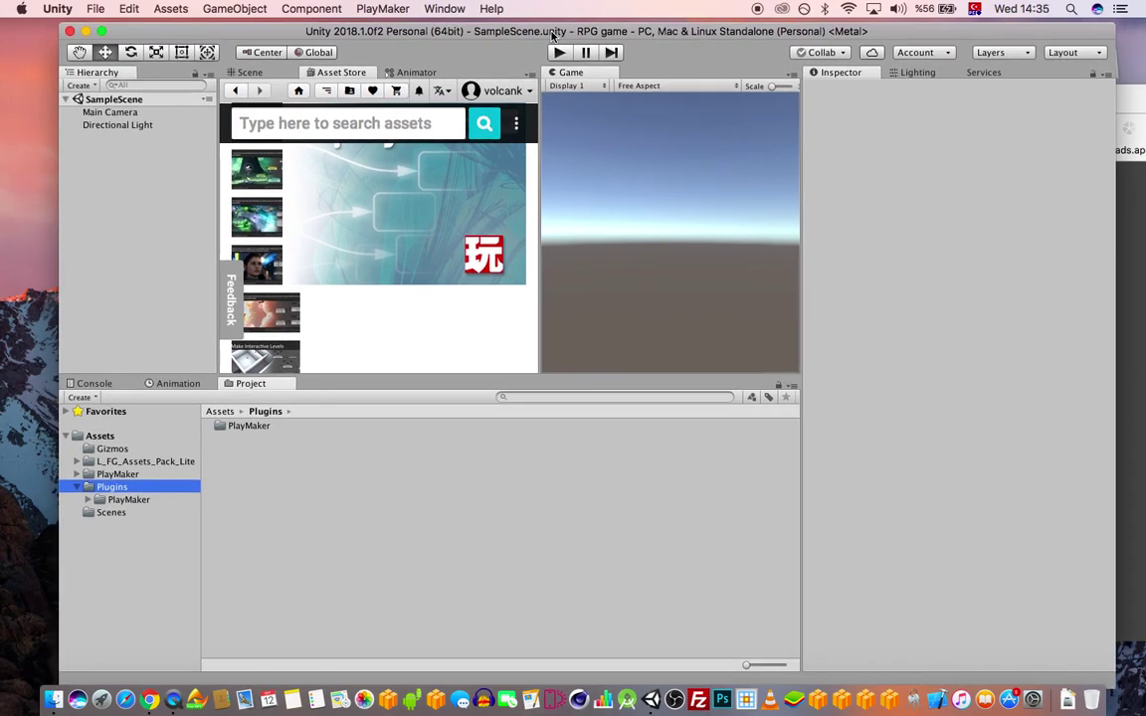
{"action": "left_click", "coordinate": [366, 220]}
{"action": "scroll", "coordinate": [403, 225], "scroll_direction": "down", "scroll_amount": 3}
{"action": "scroll", "coordinate": [407, 228], "scroll_direction": "up", "scroll_amount": 3}
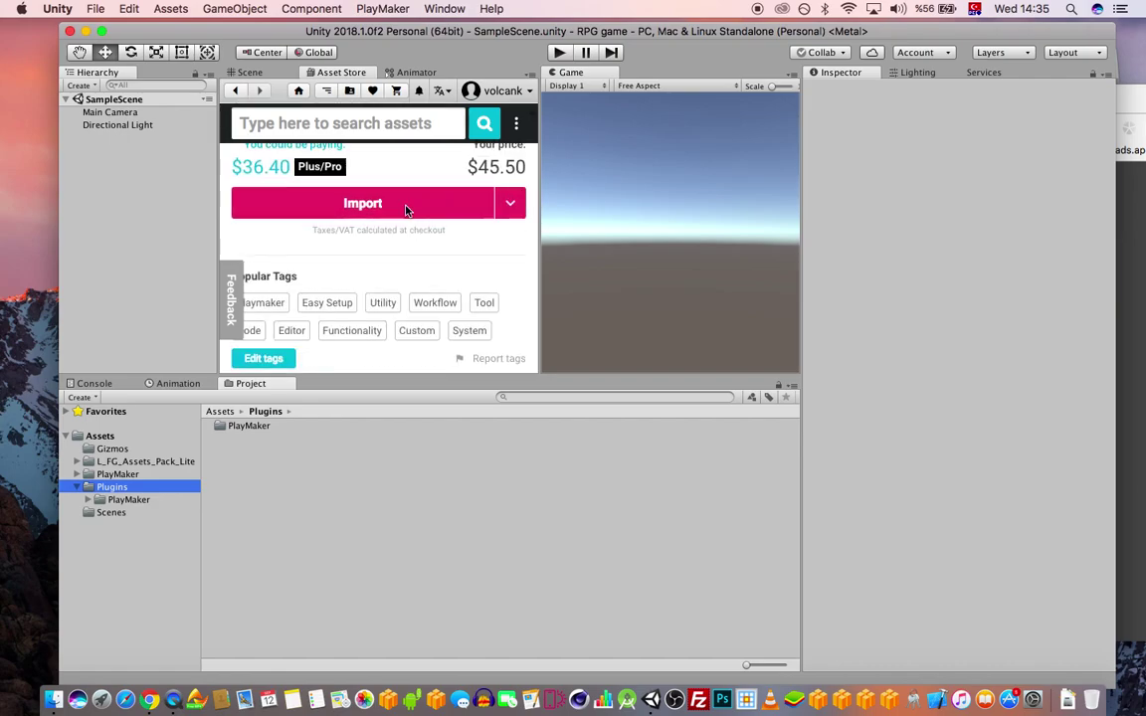
{"action": "scroll", "coordinate": [403, 217], "scroll_direction": "up", "scroll_amount": 2}
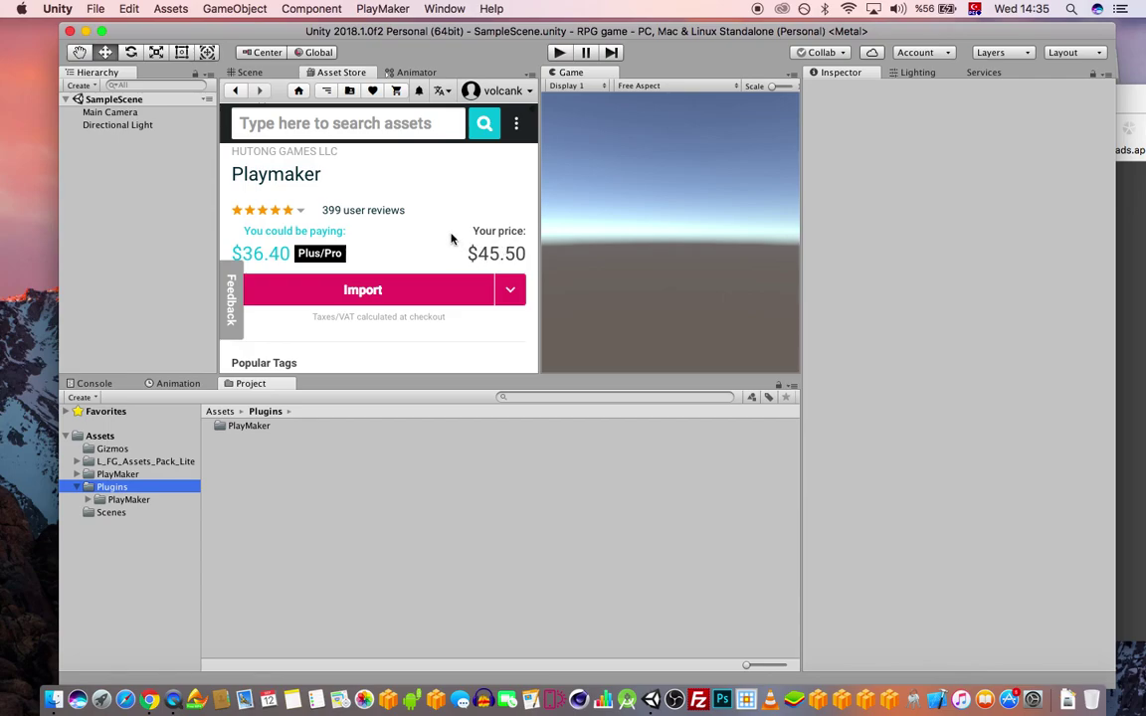
{"action": "scroll", "coordinate": [467, 239], "scroll_direction": "down", "scroll_amount": 10}
{"action": "scroll", "coordinate": [480, 247], "scroll_direction": "up", "scroll_amount": 1}
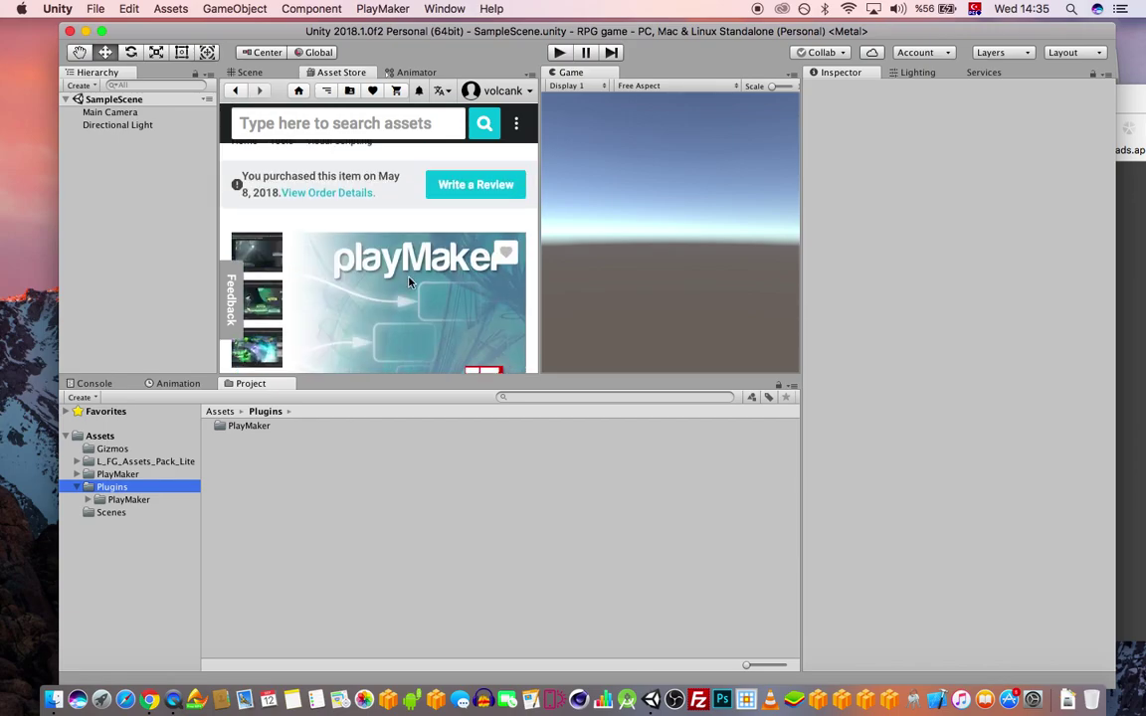
{"action": "scroll", "coordinate": [484, 257], "scroll_direction": "down", "scroll_amount": 5}
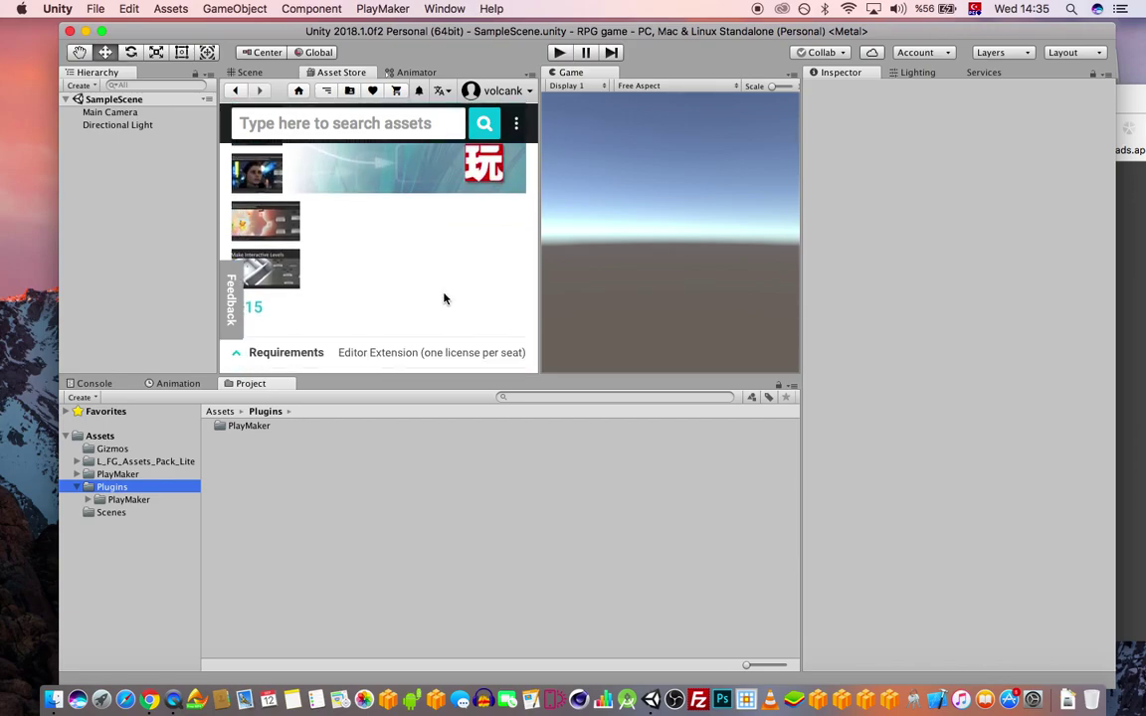
{"action": "scroll", "coordinate": [448, 300], "scroll_direction": "up", "scroll_amount": 5}
{"action": "scroll", "coordinate": [410, 251], "scroll_direction": "down", "scroll_amount": 5}
{"action": "scroll", "coordinate": [418, 214], "scroll_direction": "up", "scroll_amount": 5}
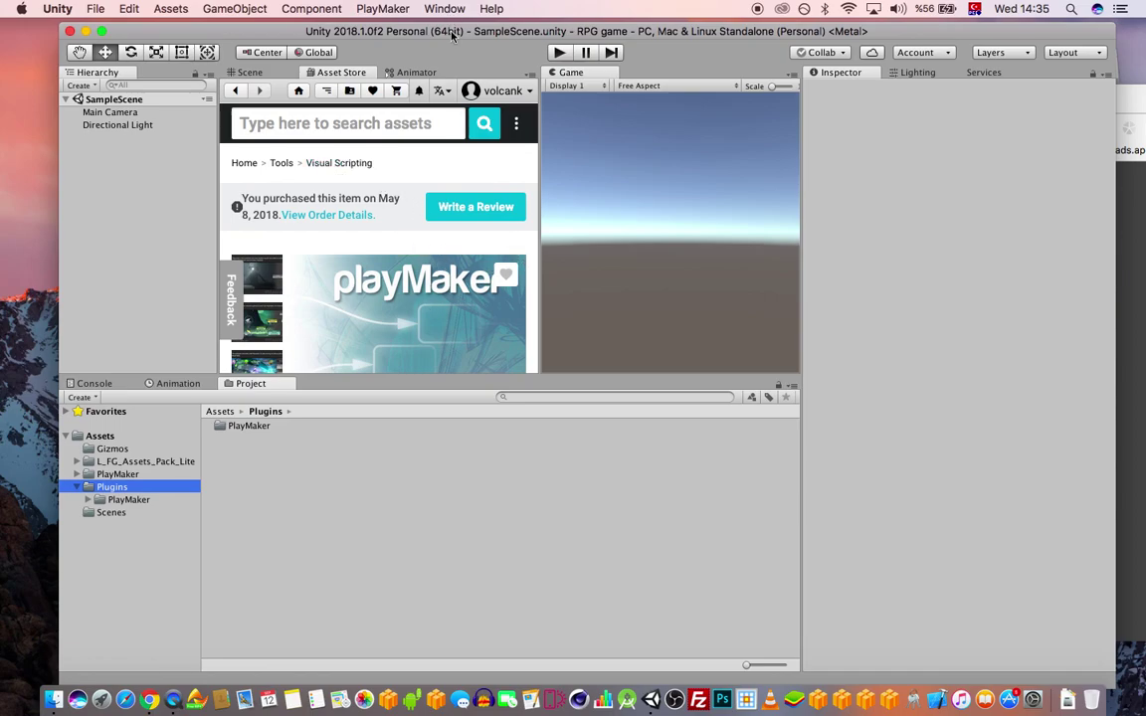
Show the contents of the L_FG_Assets_Pack_Lite folder and search the Asset Store for "fantasy game maker lite".
{"action": "left_click_drag", "start_coordinate": [452, 35], "coordinate": [450, 31]}
{"action": "left_click", "coordinate": [140, 461]}
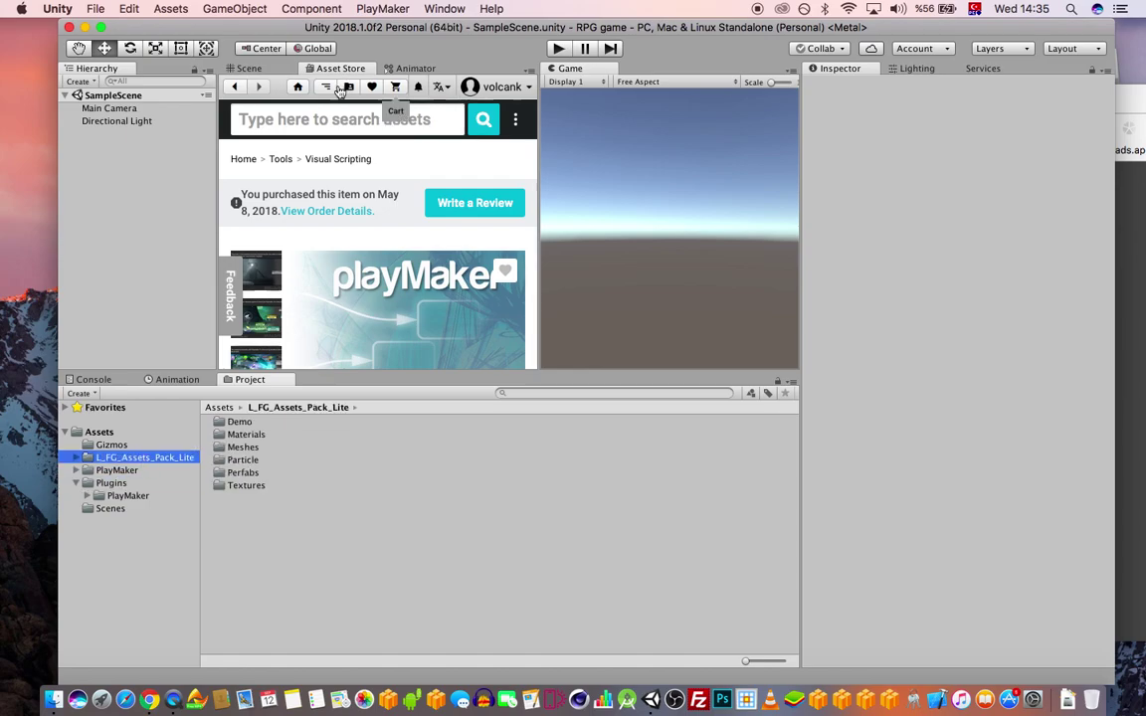
{"action": "left_click", "coordinate": [299, 120]}
{"action": "type", "text": "fan"}
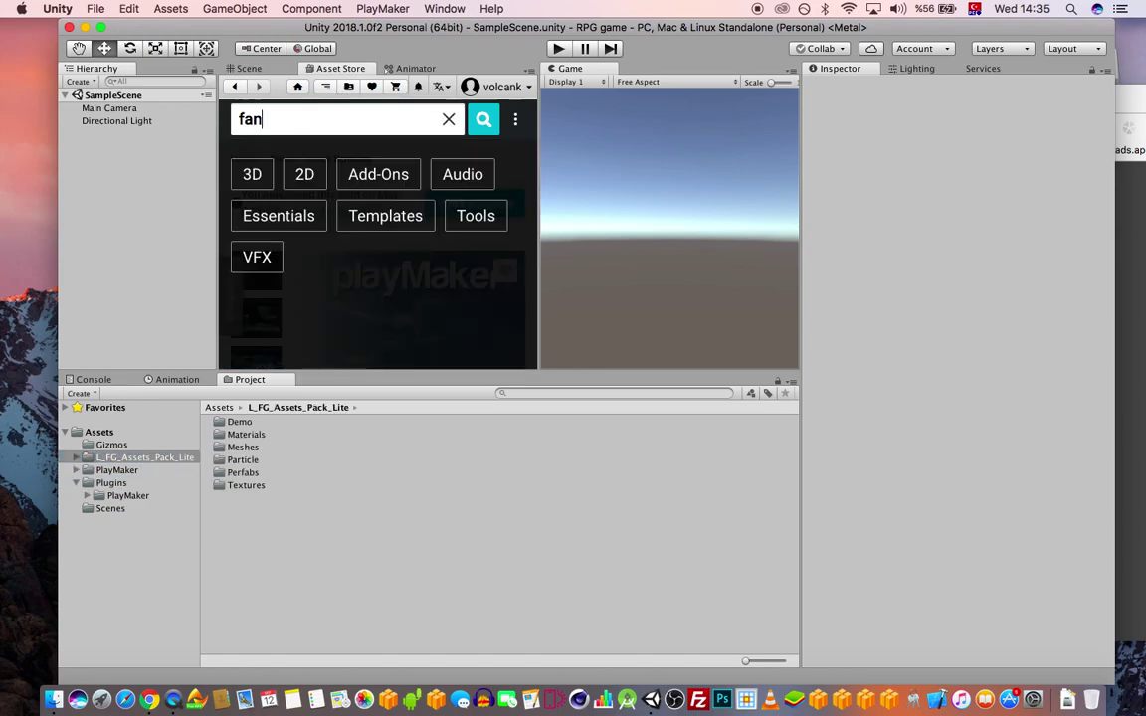
{"action": "type", "text": "tasy gam"}
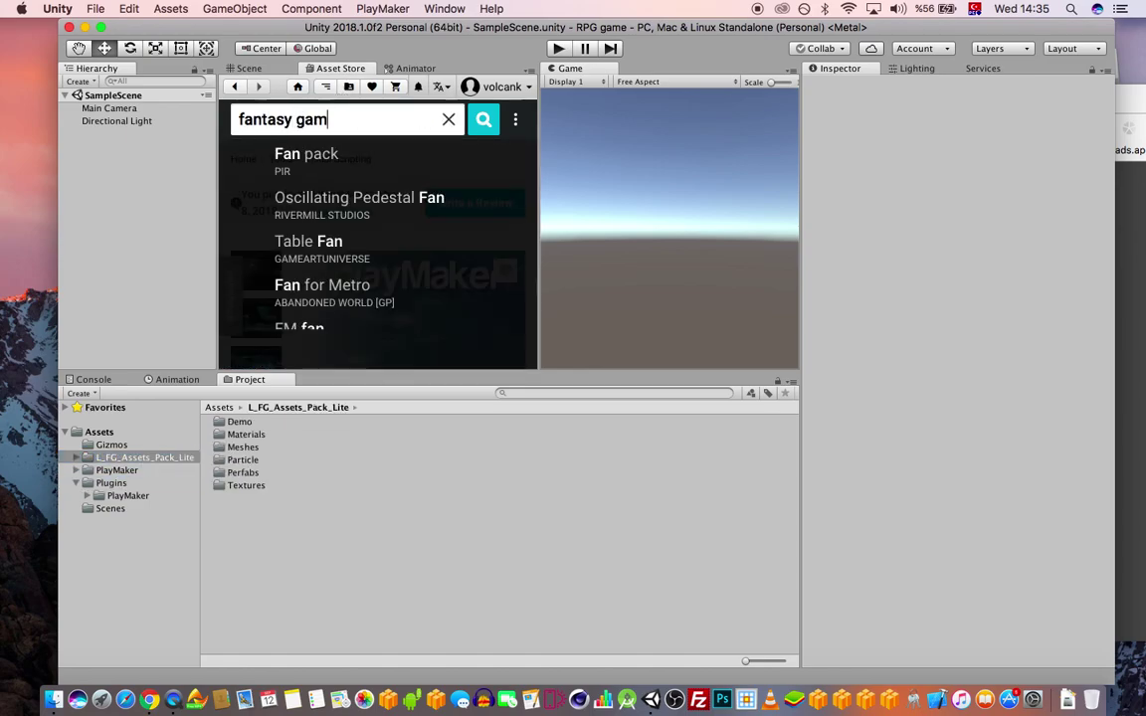
{"action": "type", "text": "e maker"}
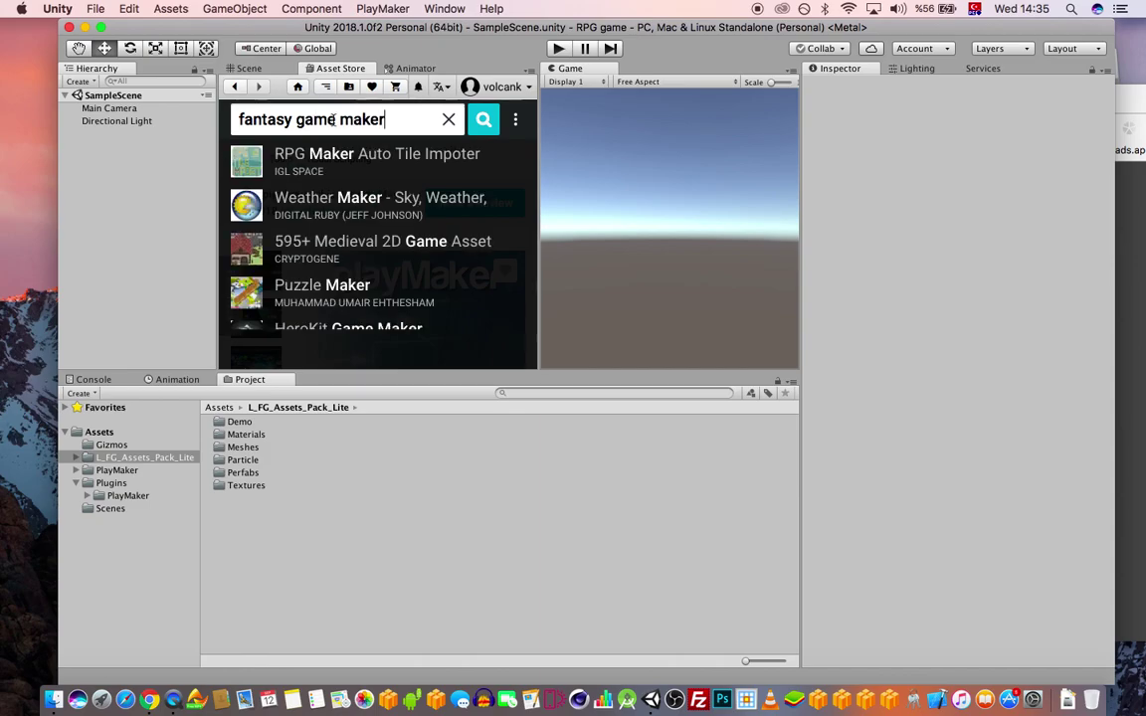
{"action": "type", "text": " lite"}
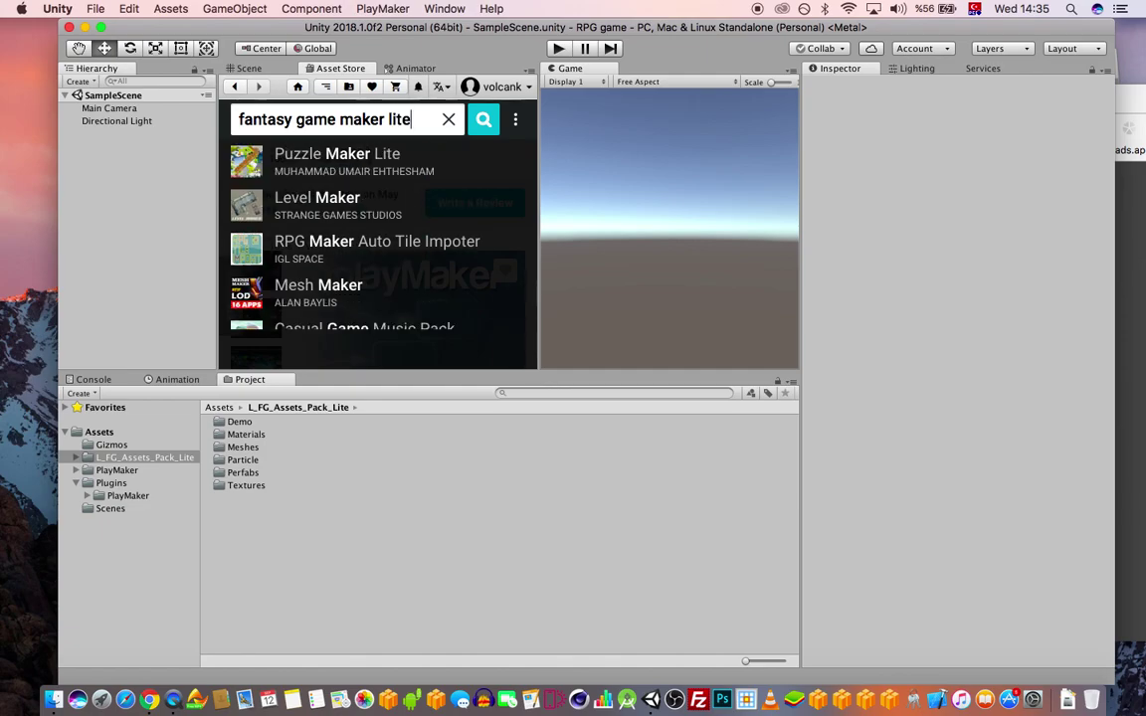
{"action": "scroll", "coordinate": [354, 230], "scroll_direction": "down", "scroll_amount": 2}
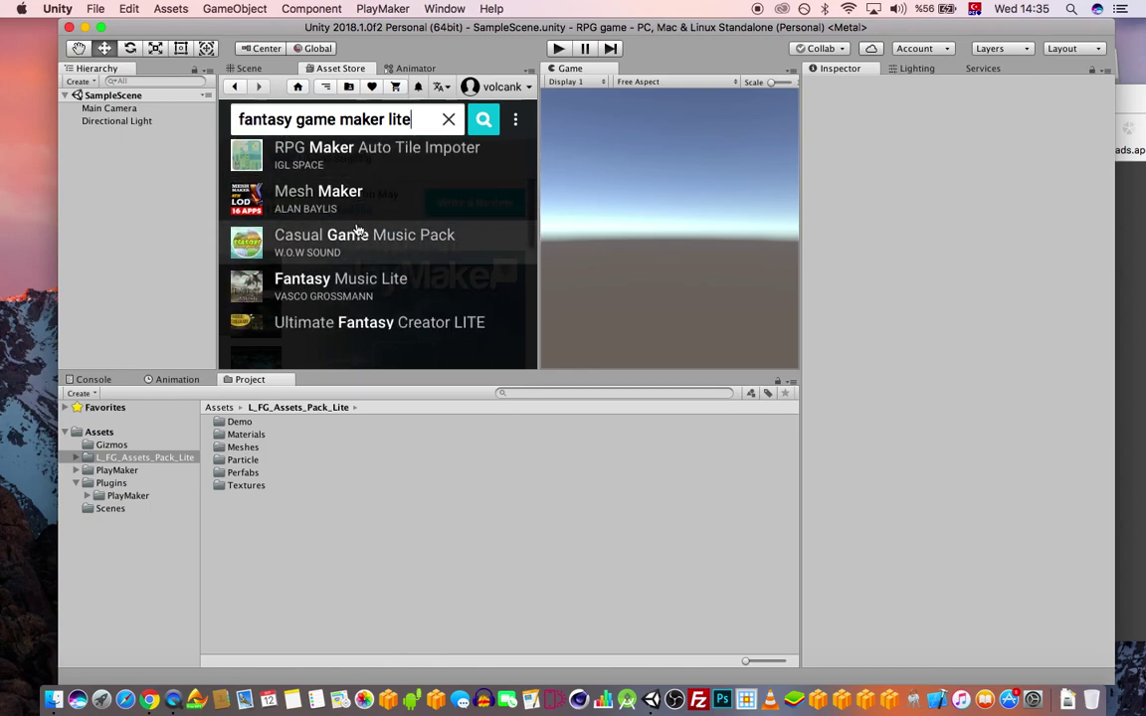
{"action": "scroll", "coordinate": [359, 231], "scroll_direction": "up", "scroll_amount": 2}
Change the asset search to "fantasy game lit" and review the page of Make Your Fantasy Game - Lite.
{"action": "left_click_drag", "start_coordinate": [340, 120], "coordinate": [460, 133]}
{"action": "key", "text": "BackSpace"}
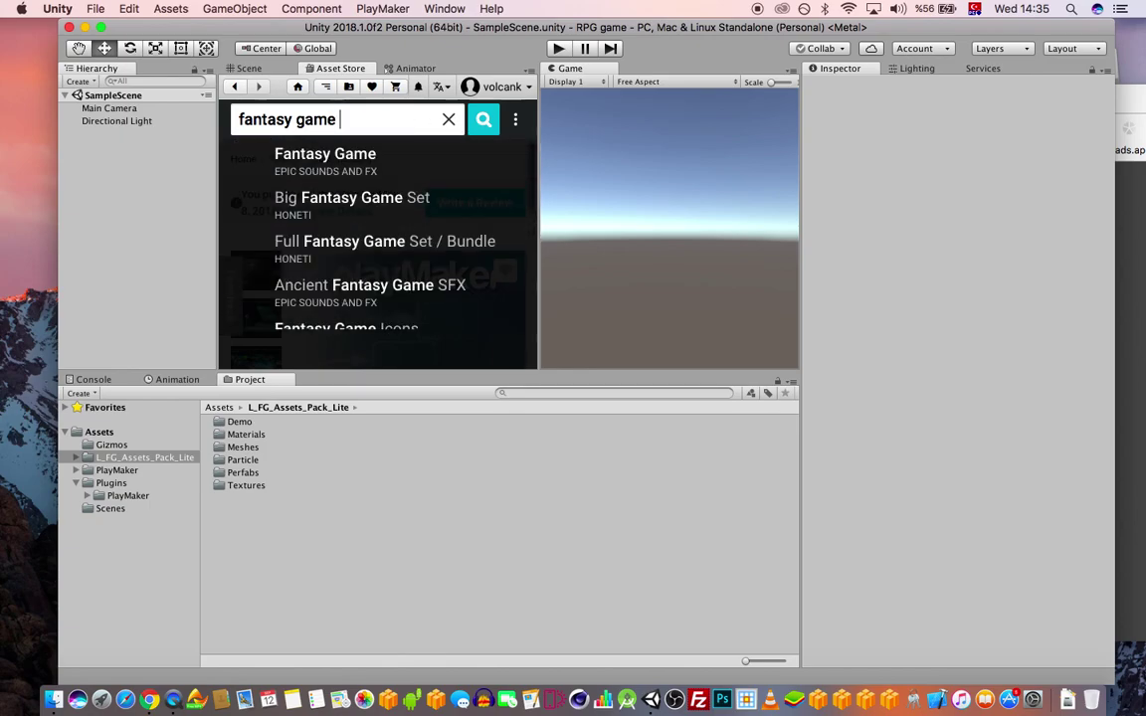
{"action": "type", "text": "lit"}
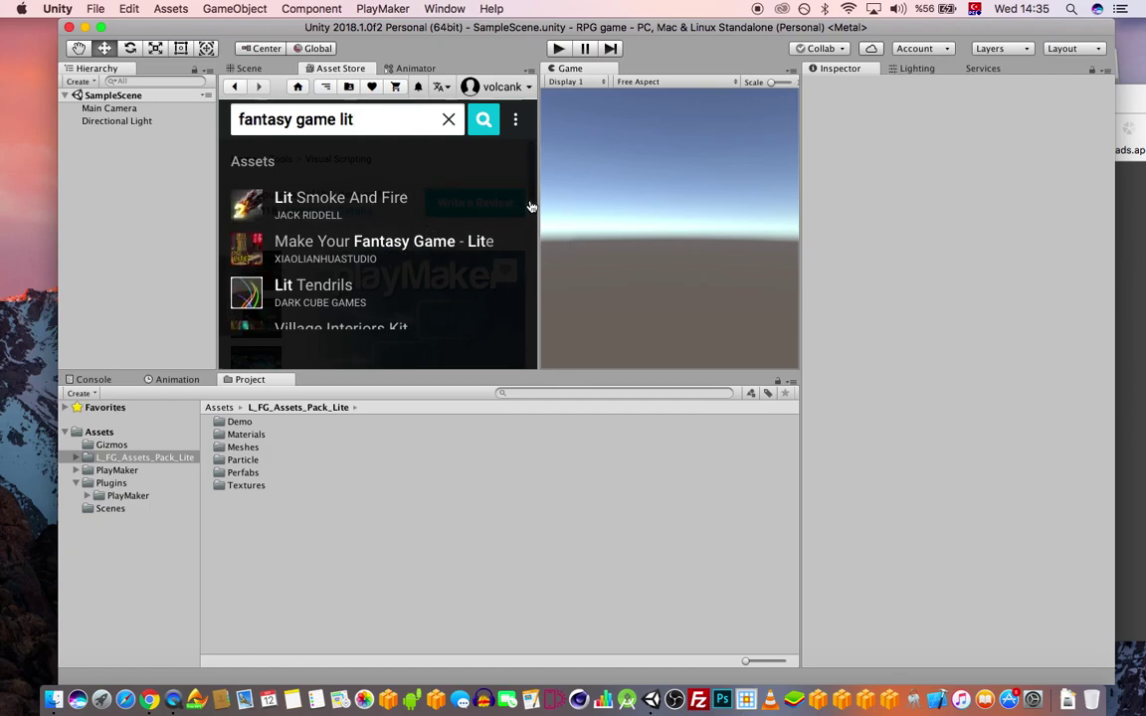
{"action": "left_click", "coordinate": [391, 241]}
{"action": "scroll", "coordinate": [476, 236], "scroll_direction": "down", "scroll_amount": 5}
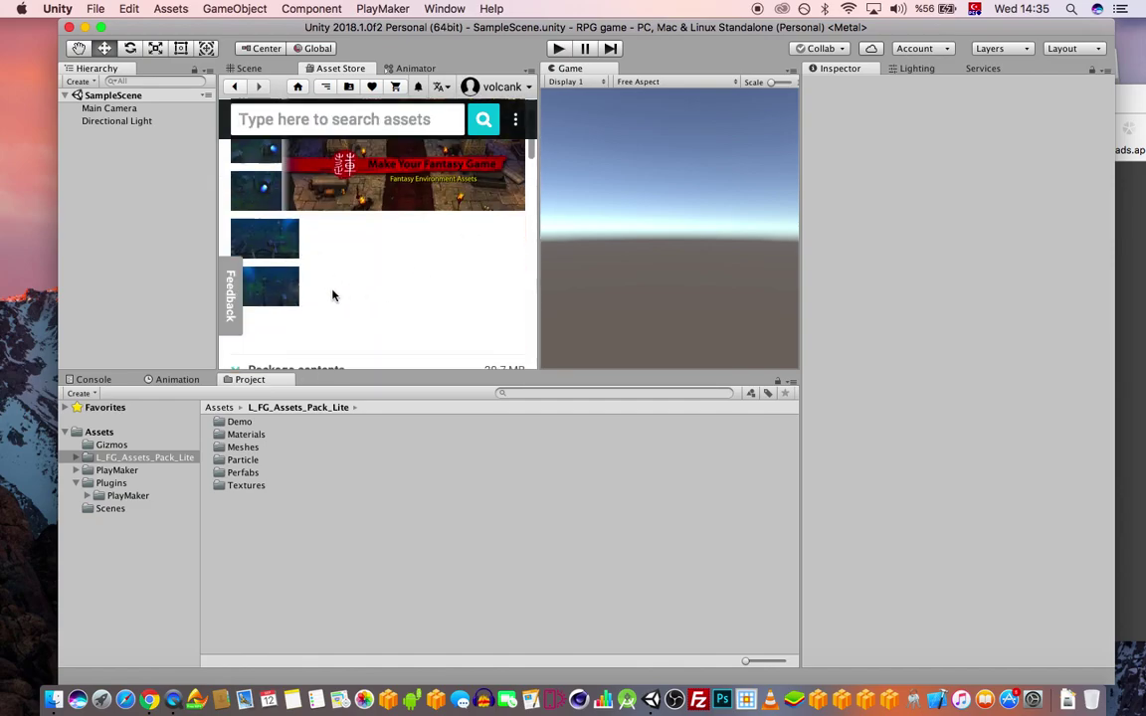
{"action": "scroll", "coordinate": [463, 239], "scroll_direction": "down", "scroll_amount": 3}
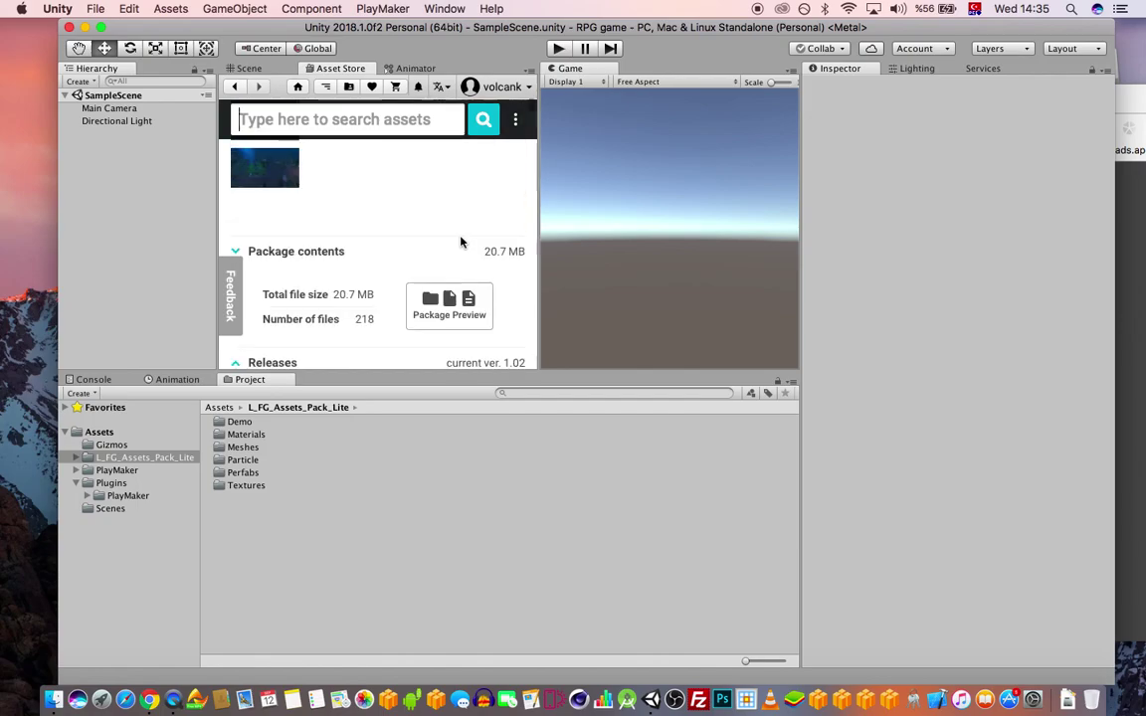
{"action": "scroll", "coordinate": [461, 241], "scroll_direction": "up", "scroll_amount": 10}
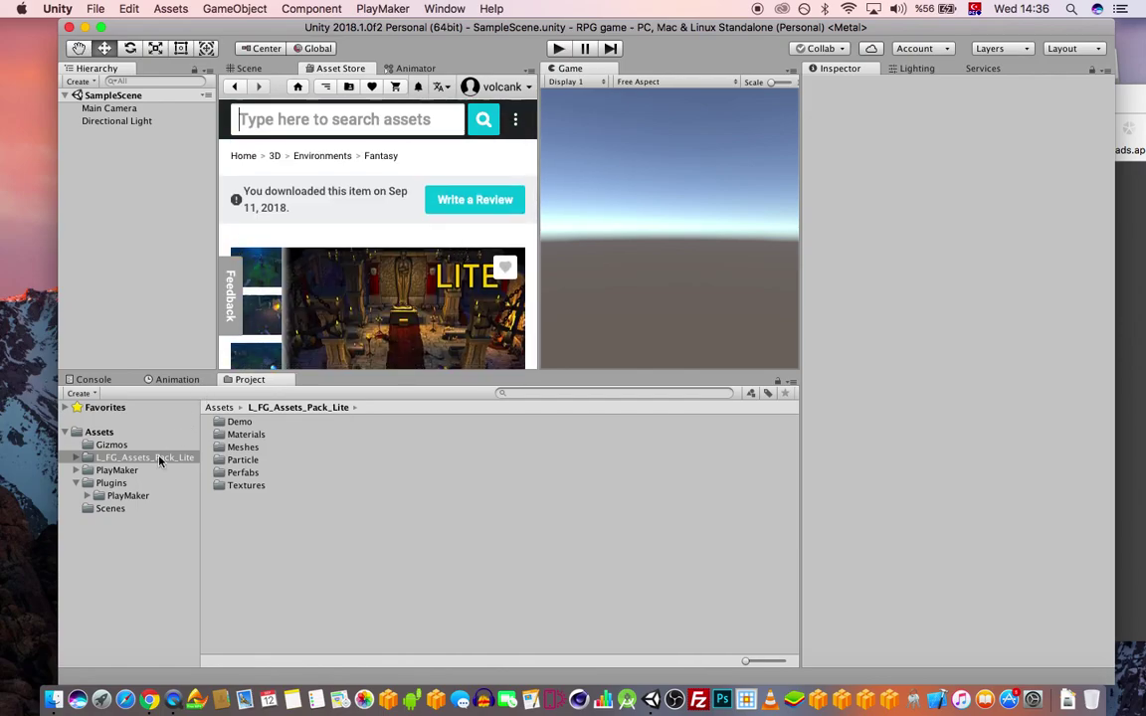
Select the Plugins folder, switch from the Asset Store to the Scene view and open the PlayMaker Editor.
{"action": "left_click", "coordinate": [112, 482]}
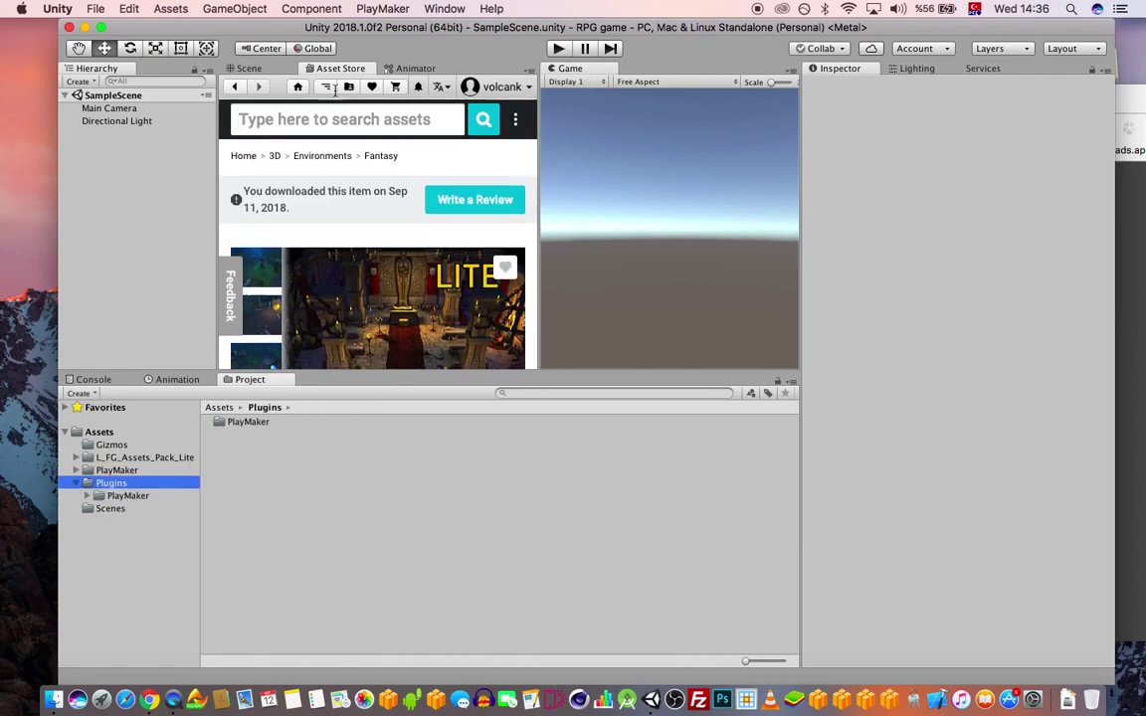
{"action": "left_click", "coordinate": [250, 69]}
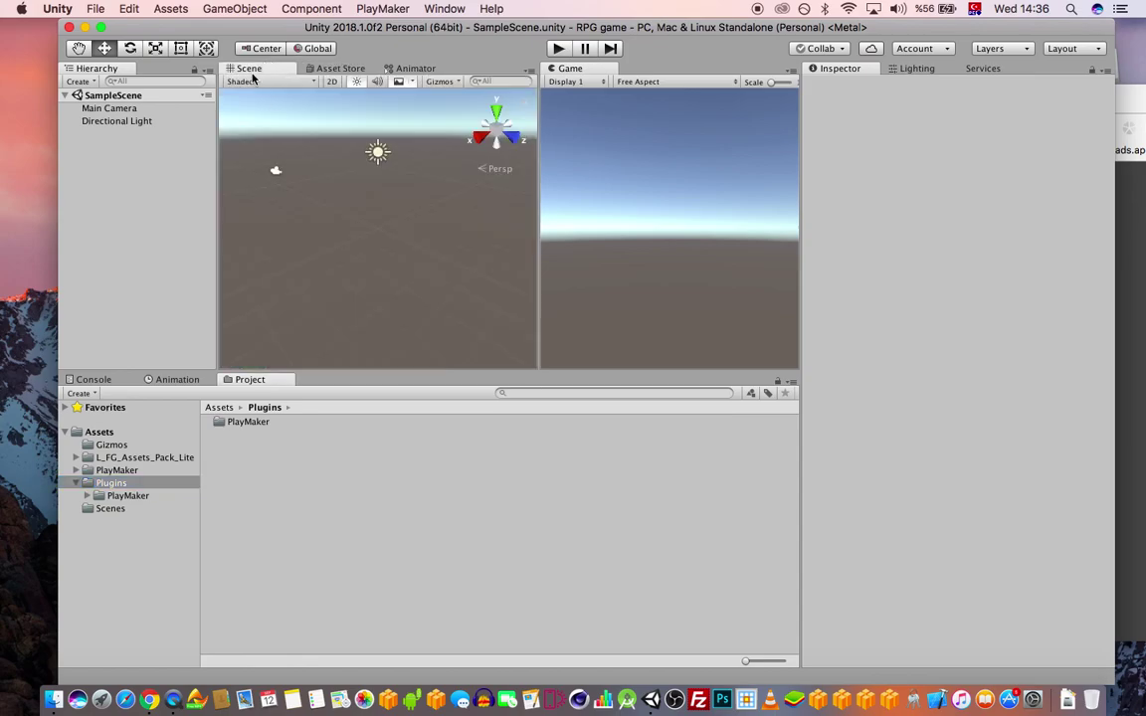
{"action": "left_click", "coordinate": [384, 9]}
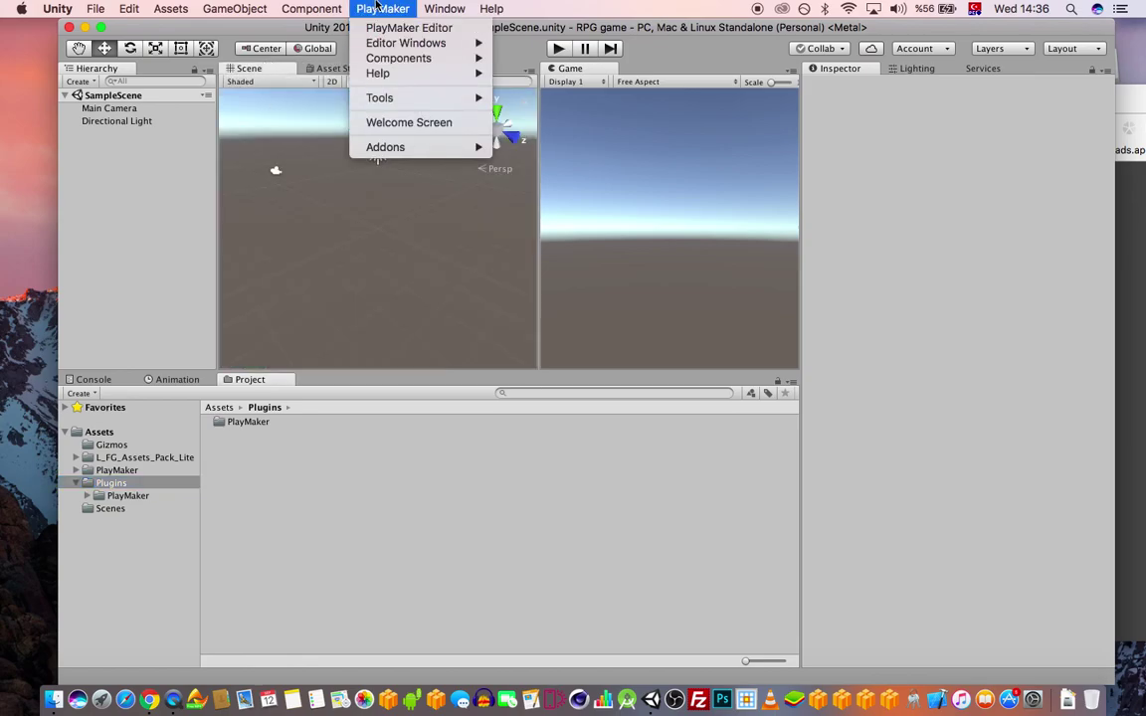
{"action": "left_click", "coordinate": [378, 8]}
{"action": "left_click", "coordinate": [376, 6]}
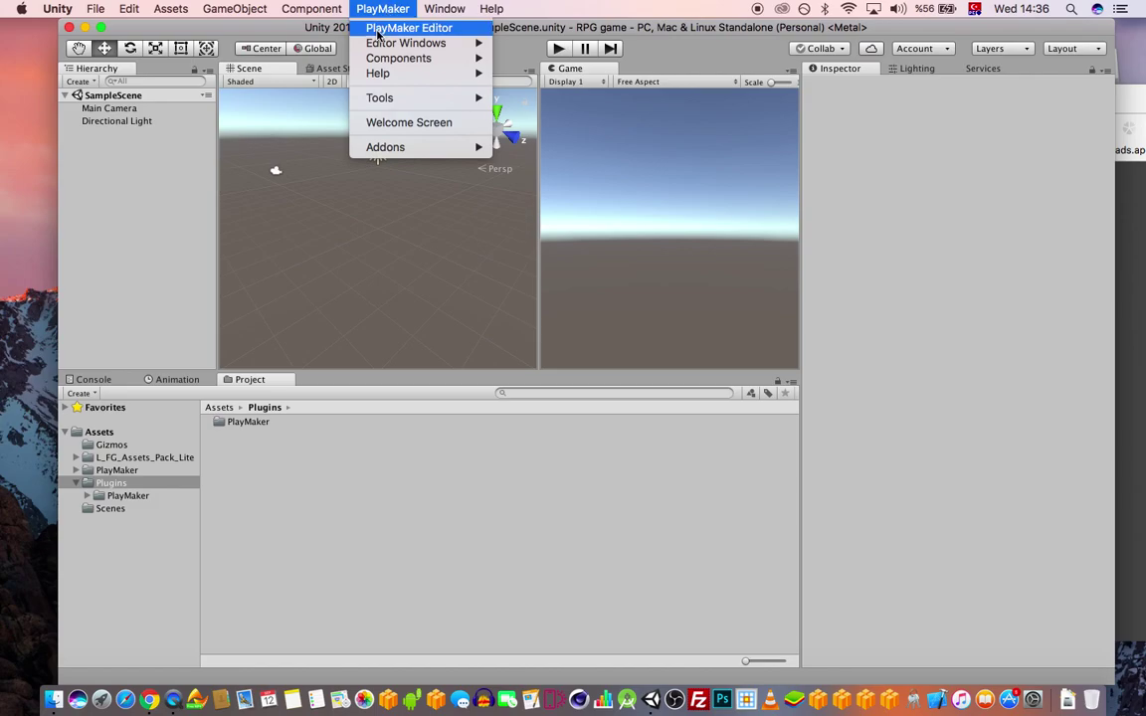
{"action": "left_click", "coordinate": [381, 28]}
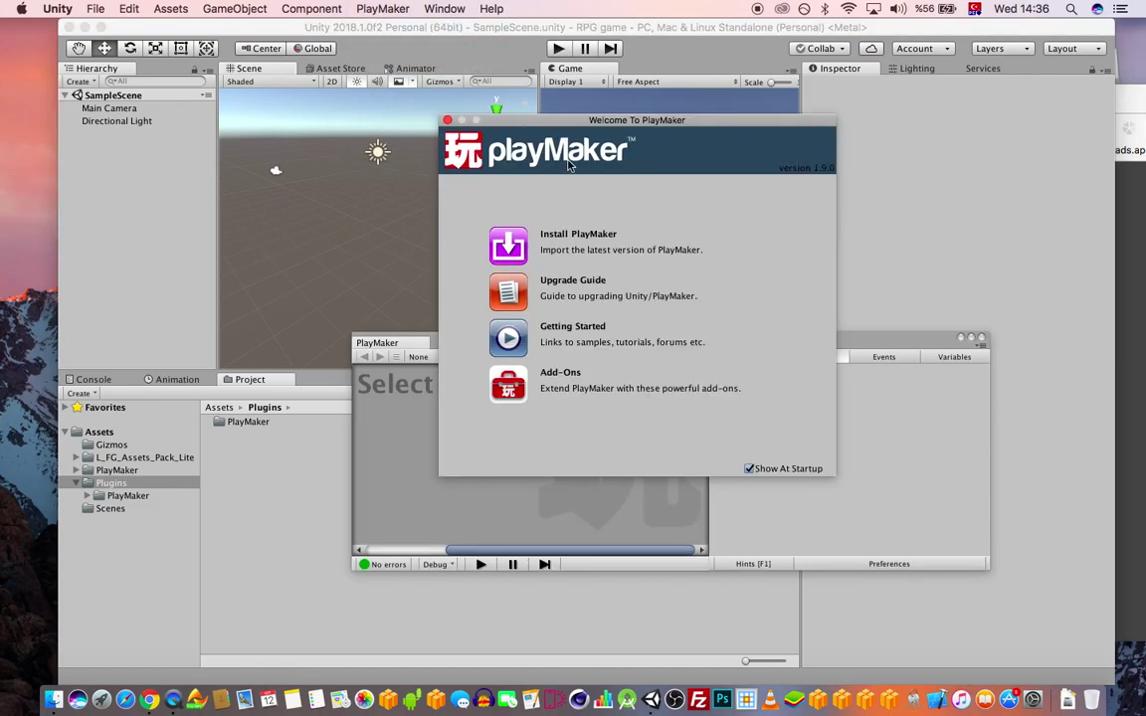
Close the PlayMaker welcome window and dock the PlayMaker editor beside the Project view, leaving the Project view in front.
{"action": "left_click", "coordinate": [449, 120]}
{"action": "left_click_drag", "start_coordinate": [378, 343], "coordinate": [323, 381]}
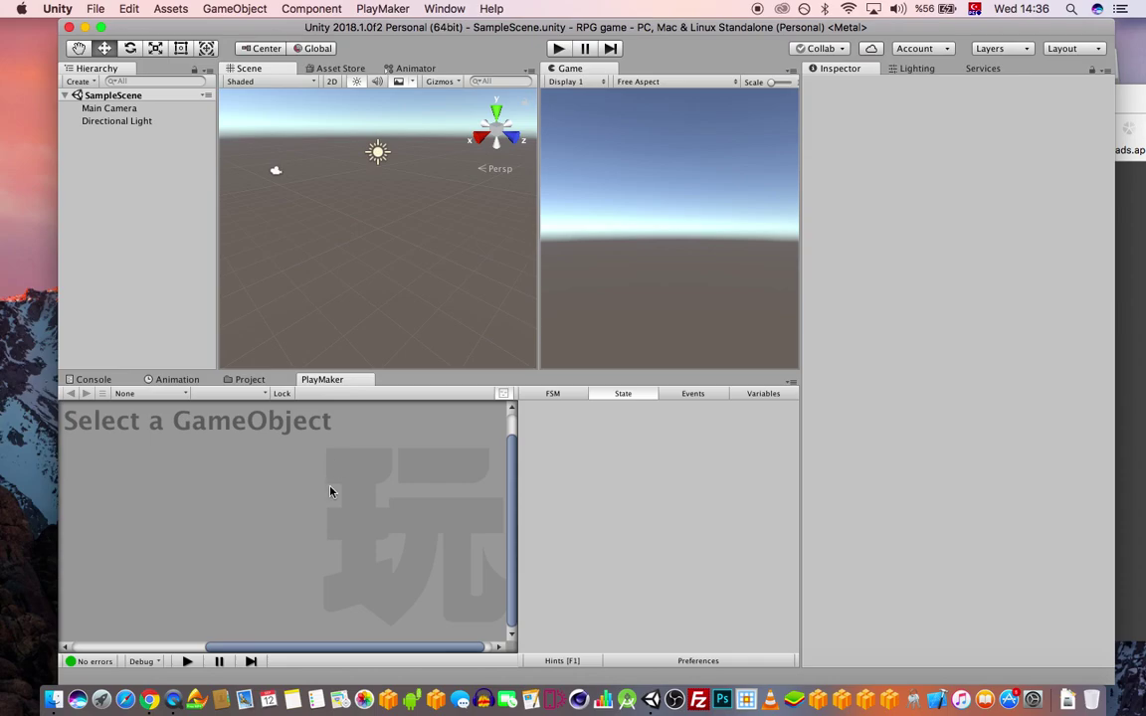
{"action": "left_click", "coordinate": [269, 381]}
{"action": "left_click", "coordinate": [338, 382]}
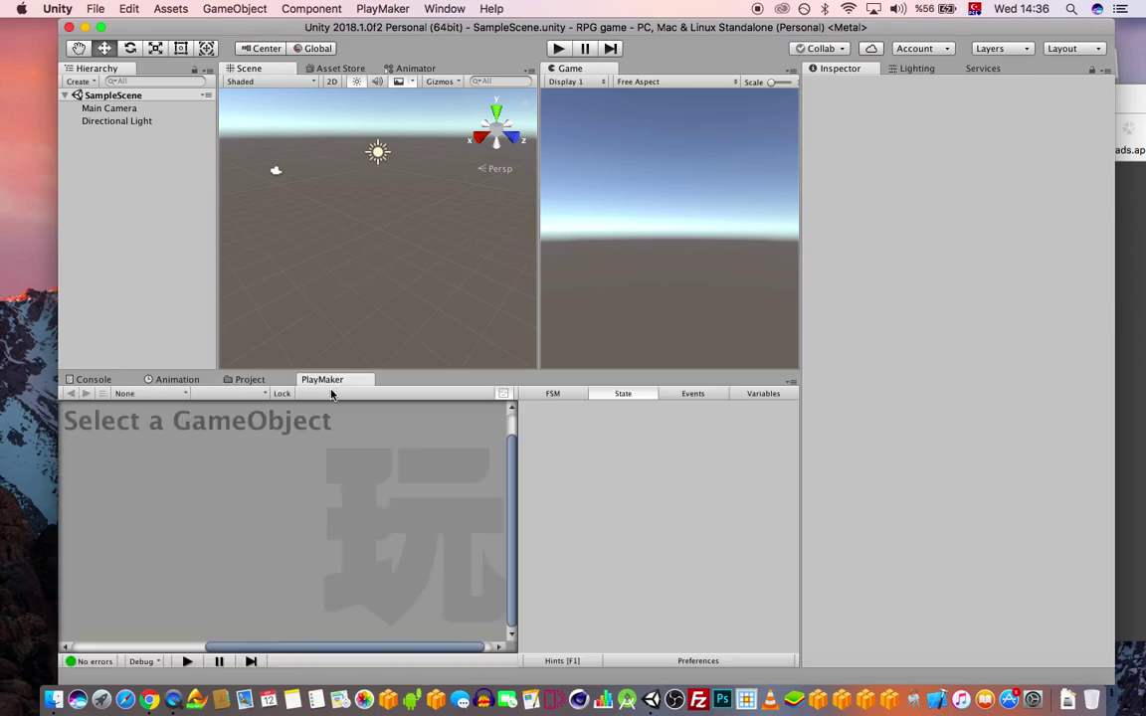
{"action": "left_click", "coordinate": [256, 381]}
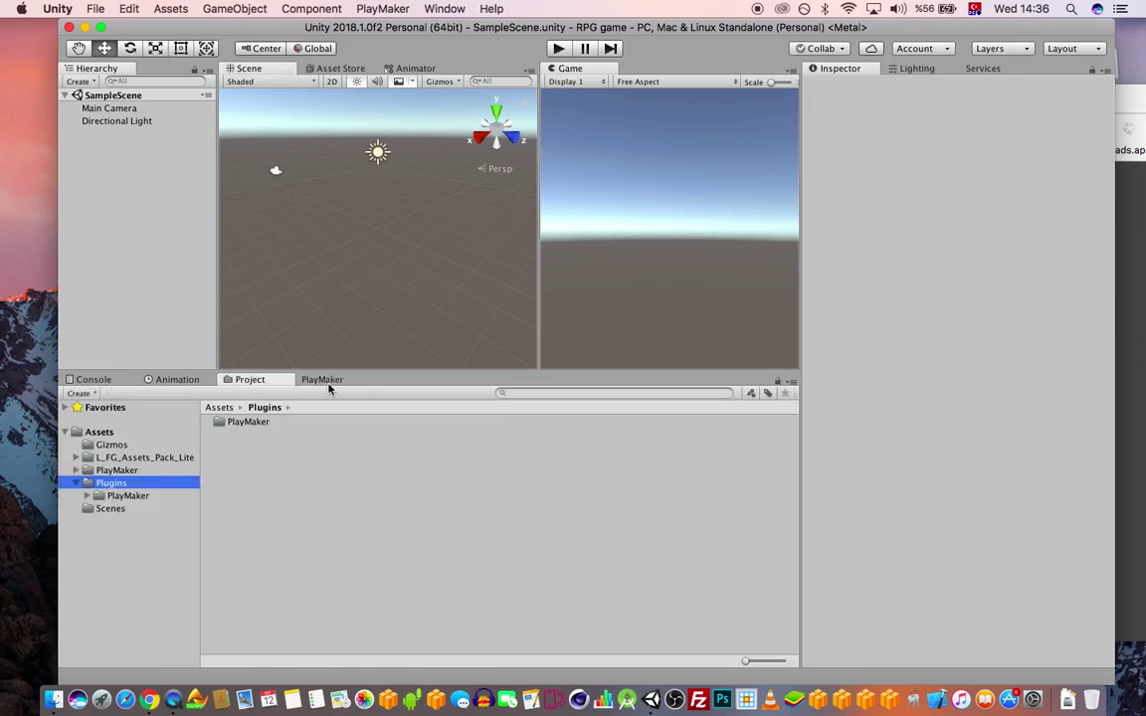
{"action": "left_click", "coordinate": [328, 382]}
{"action": "left_click", "coordinate": [282, 382]}
Try to open PlayMaker's Action Browser.
{"action": "left_click", "coordinate": [382, 8]}
{"action": "mouse_move", "coordinate": [423, 50]}
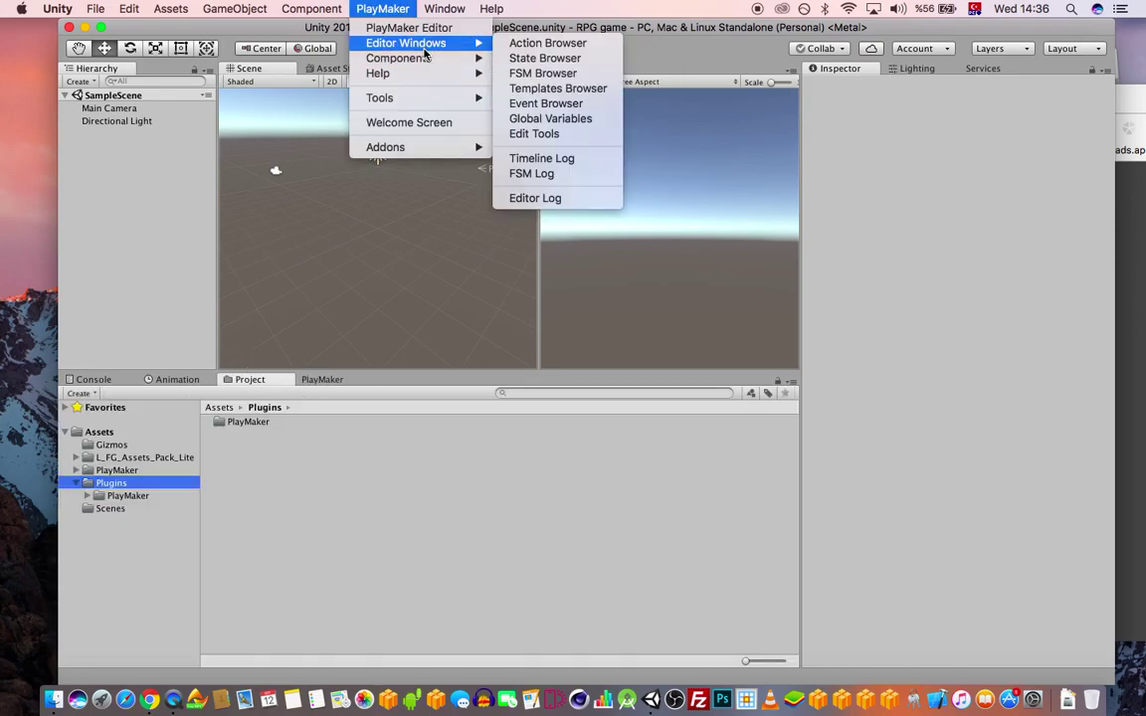
{"action": "left_click", "coordinate": [552, 47]}
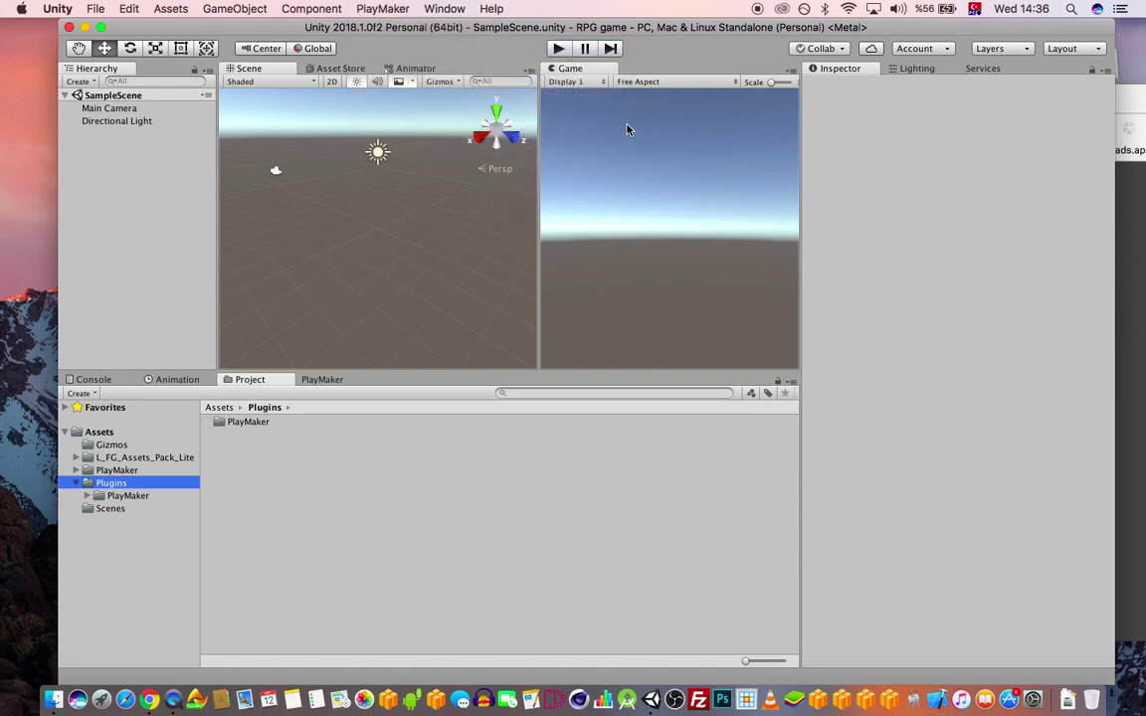
{"action": "left_click", "coordinate": [443, 8]}
{"action": "left_click", "coordinate": [382, 8]}
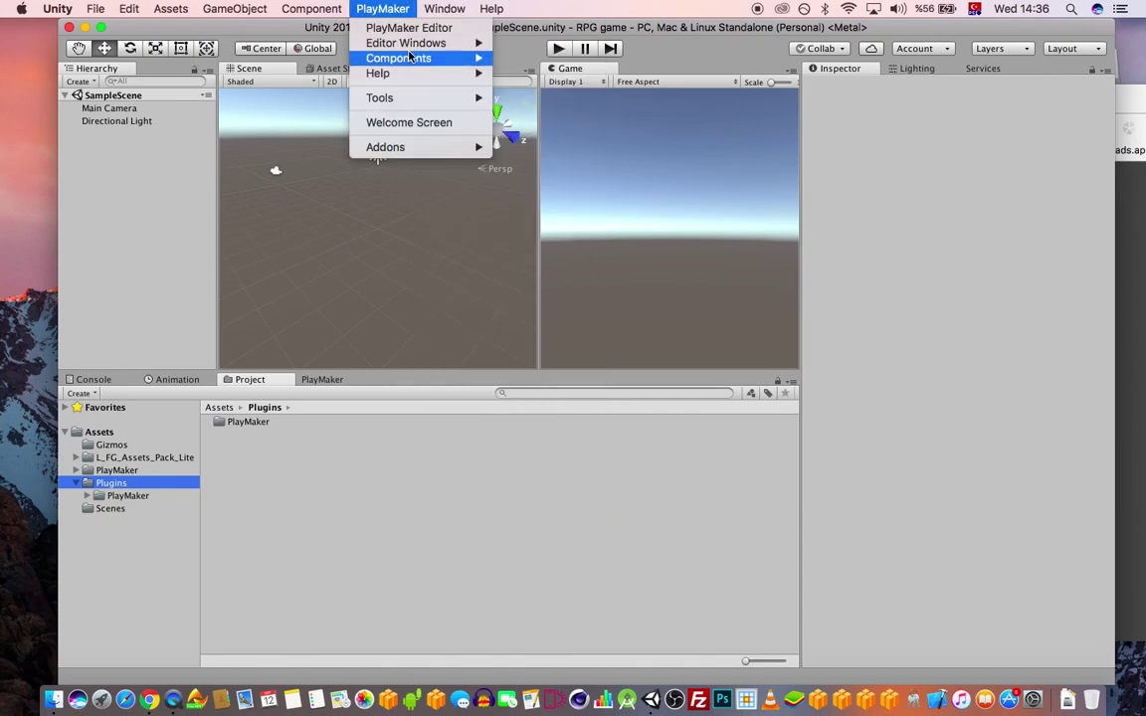
{"action": "mouse_move", "coordinate": [430, 45]}
{"action": "left_click", "coordinate": [524, 45]}
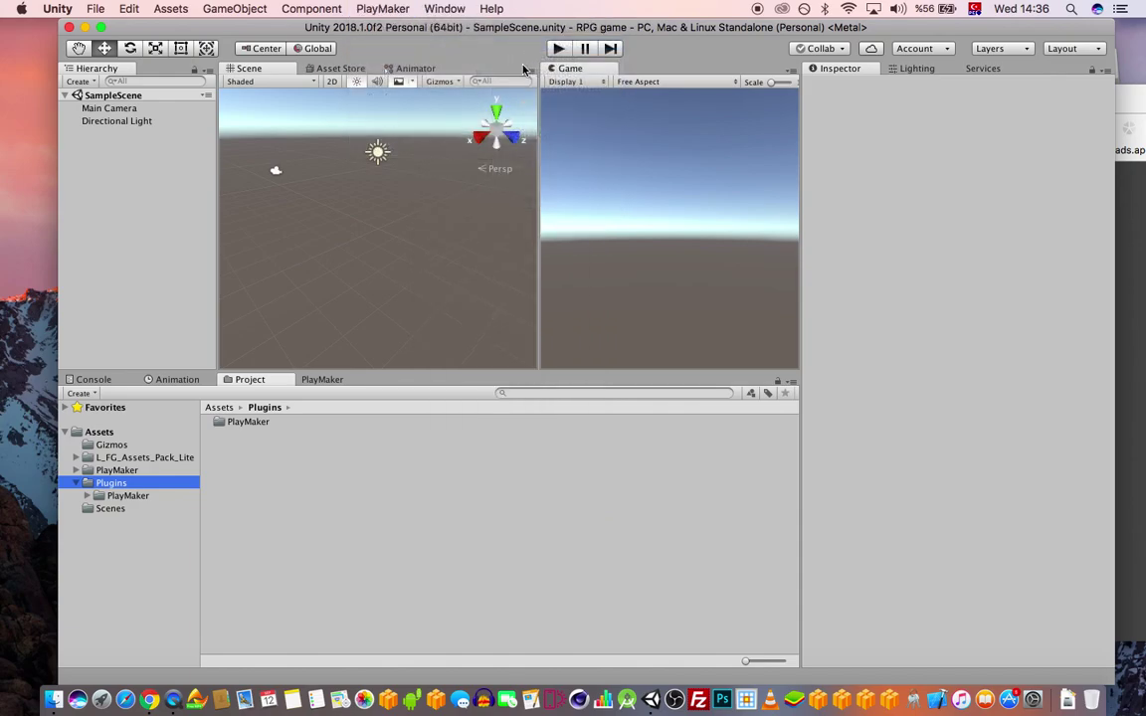
Look at the Animation view and the scene's Lighting settings, and return to the Inspector.
{"action": "left_click", "coordinate": [179, 379]}
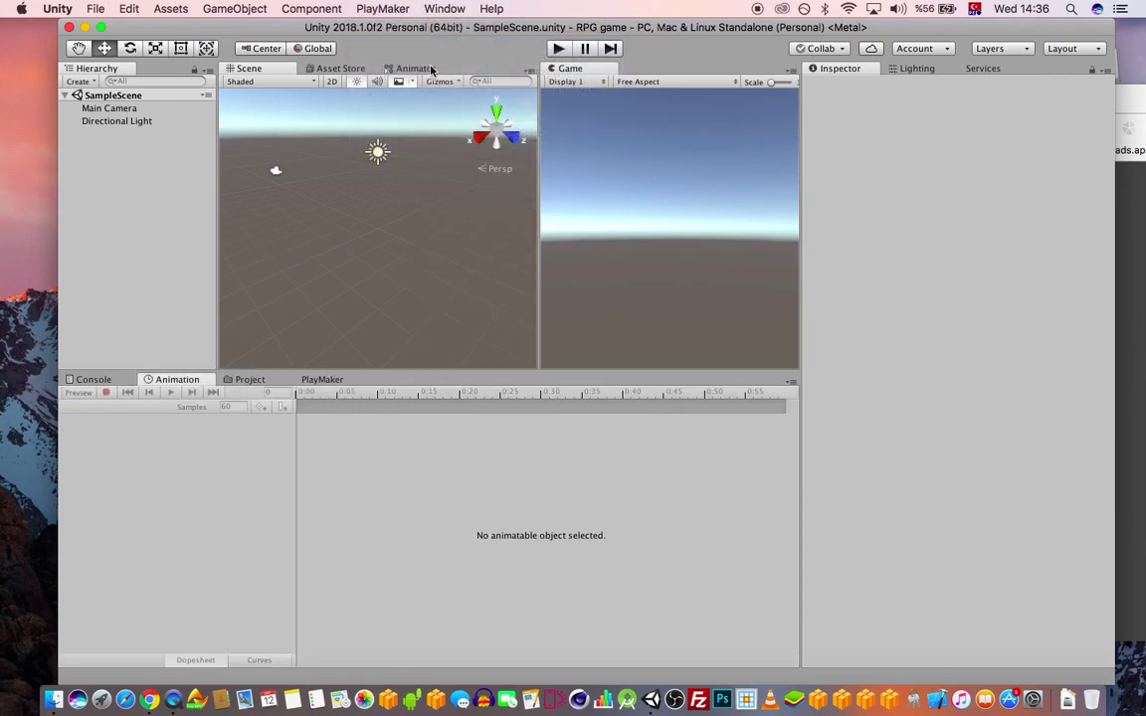
{"action": "left_click_drag", "start_coordinate": [475, 28], "coordinate": [466, 28]}
{"action": "left_click", "coordinate": [885, 67]}
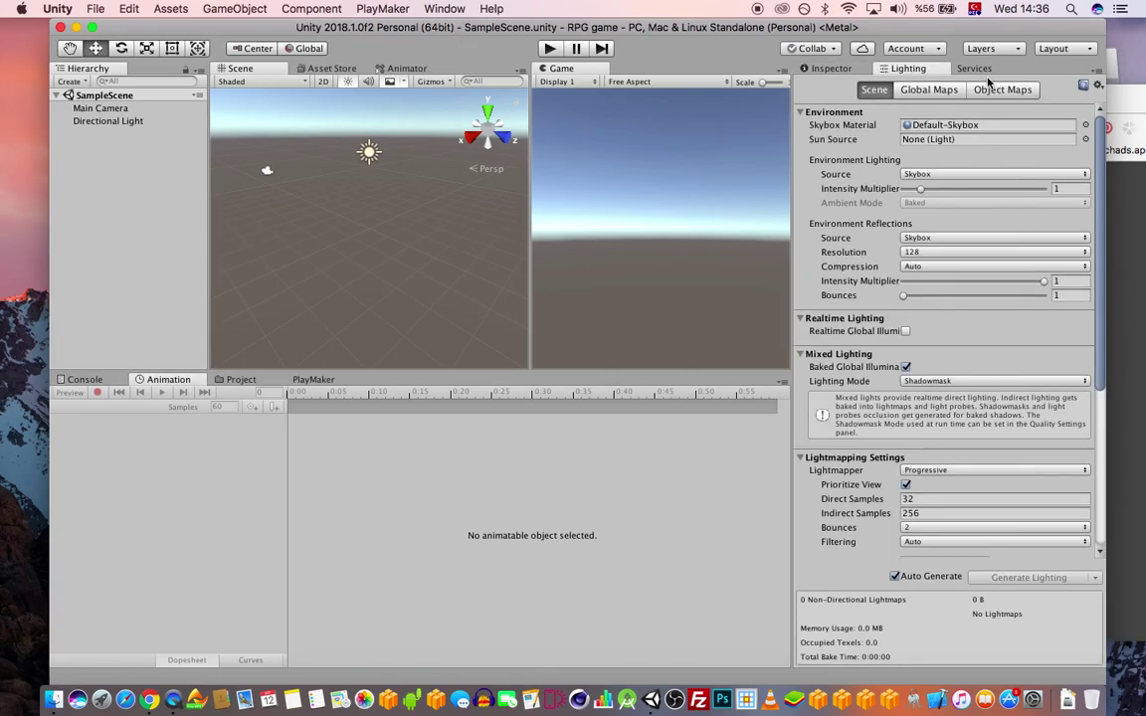
{"action": "left_click", "coordinate": [863, 63]}
{"action": "mouse_move", "coordinate": [910, 31]}
{"action": "left_mouse_down"}
{"action": "mouse_move", "coordinate": [877, 363]}
{"action": "mouse_move", "coordinate": [855, 26]}
{"action": "mouse_move", "coordinate": [910, 28]}
{"action": "left_mouse_up"}
{"action": "left_click_drag", "start_coordinate": [418, 32], "coordinate": [438, 33]}
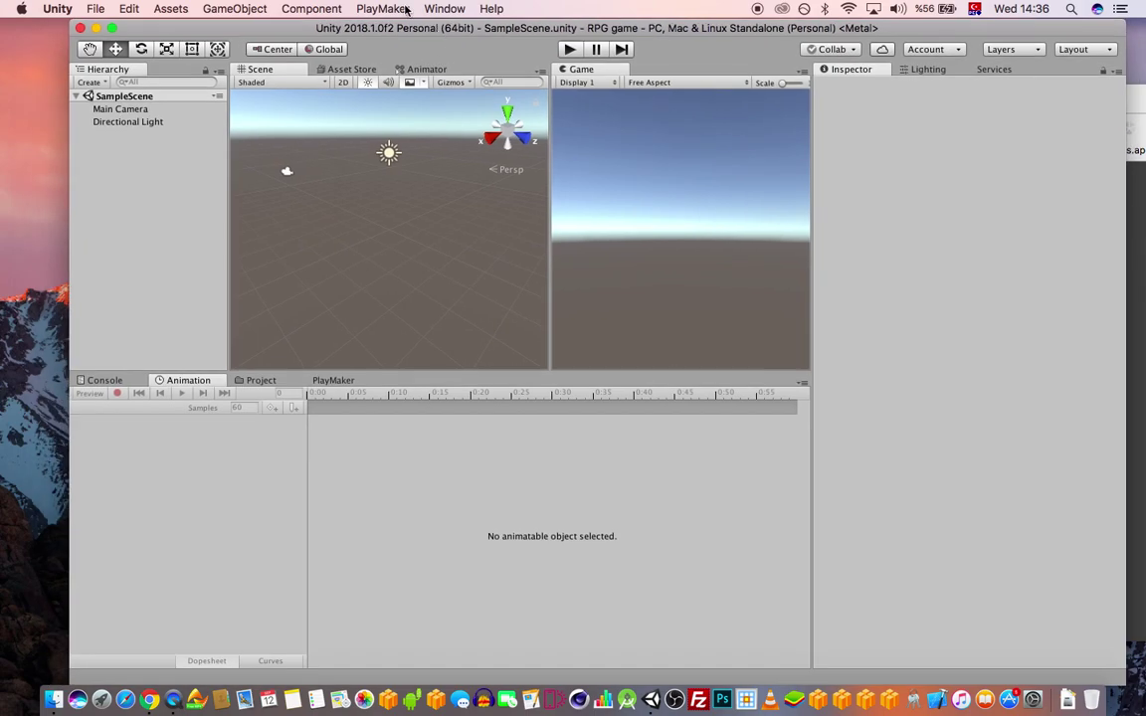
{"action": "left_click", "coordinate": [368, 8]}
{"action": "left_click", "coordinate": [358, 8]}
{"action": "left_click", "coordinate": [235, 7]}
{"action": "mouse_move", "coordinate": [351, 104]}
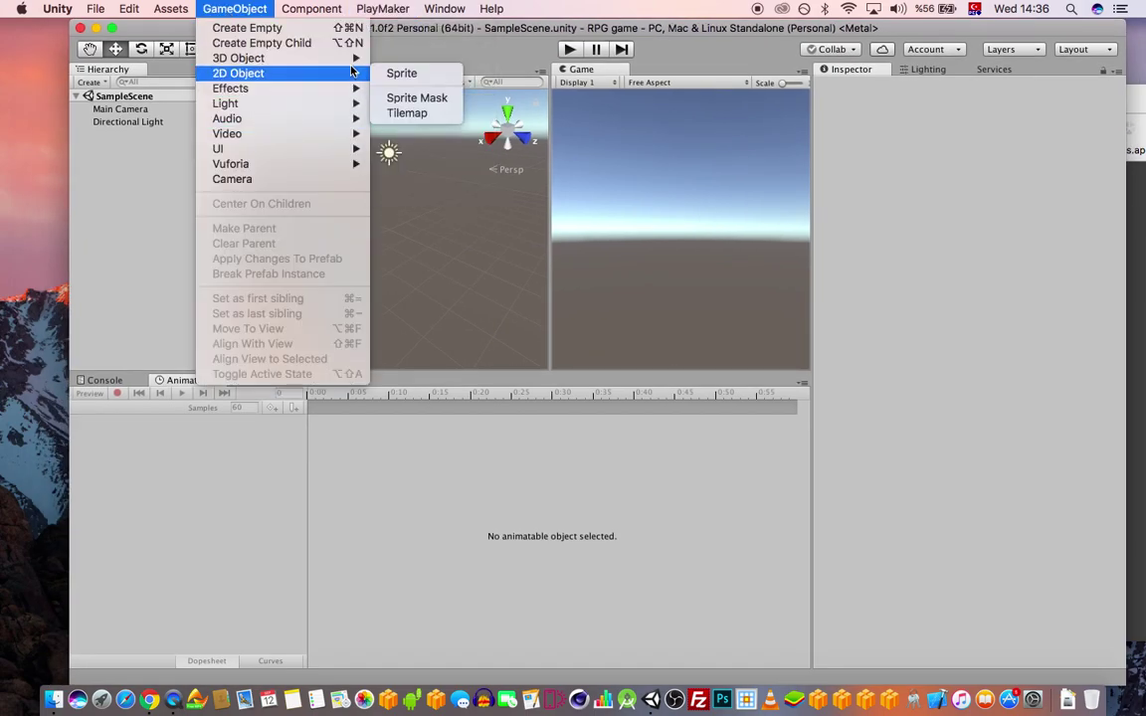
{"action": "left_click", "coordinate": [445, 239]}
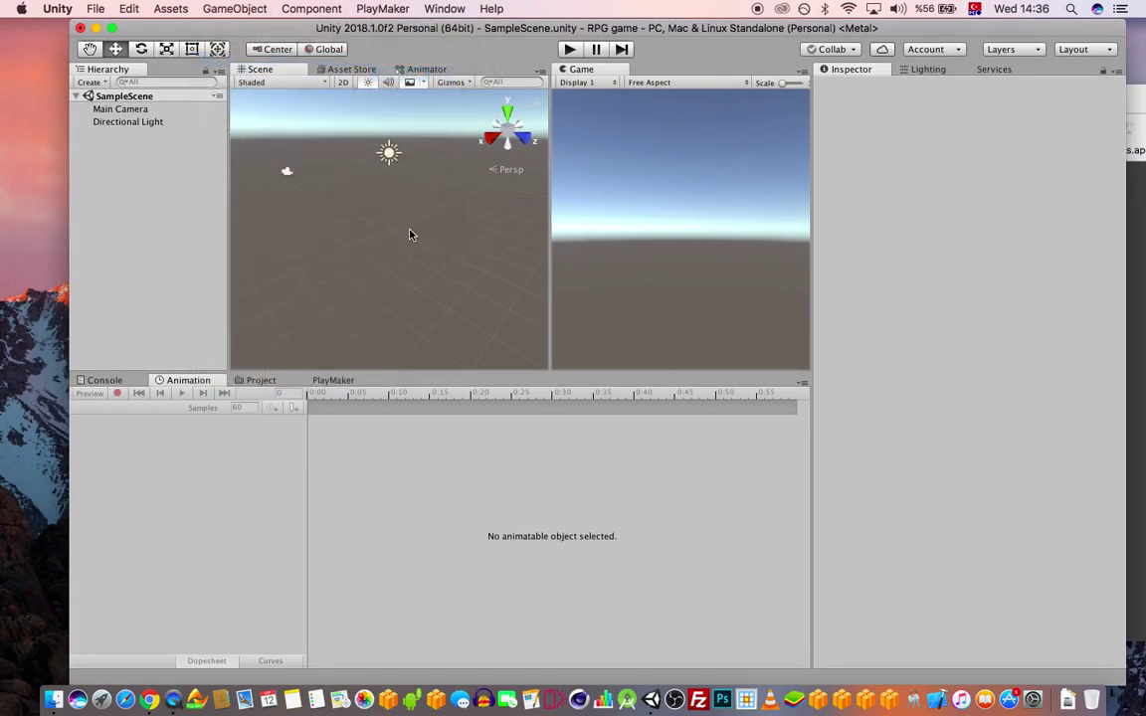
Add a sphere to the scene and give it a PlayMaker FSM with the Action Browser open.
{"action": "scroll", "coordinate": [409, 229], "scroll_direction": "up", "scroll_amount": 1}
{"action": "mouse_move", "coordinate": [391, 167]}
{"action": "left_mouse_down"}
{"action": "mouse_move", "coordinate": [396, 137]}
{"action": "mouse_move", "coordinate": [398, 159]}
{"action": "left_mouse_up"}
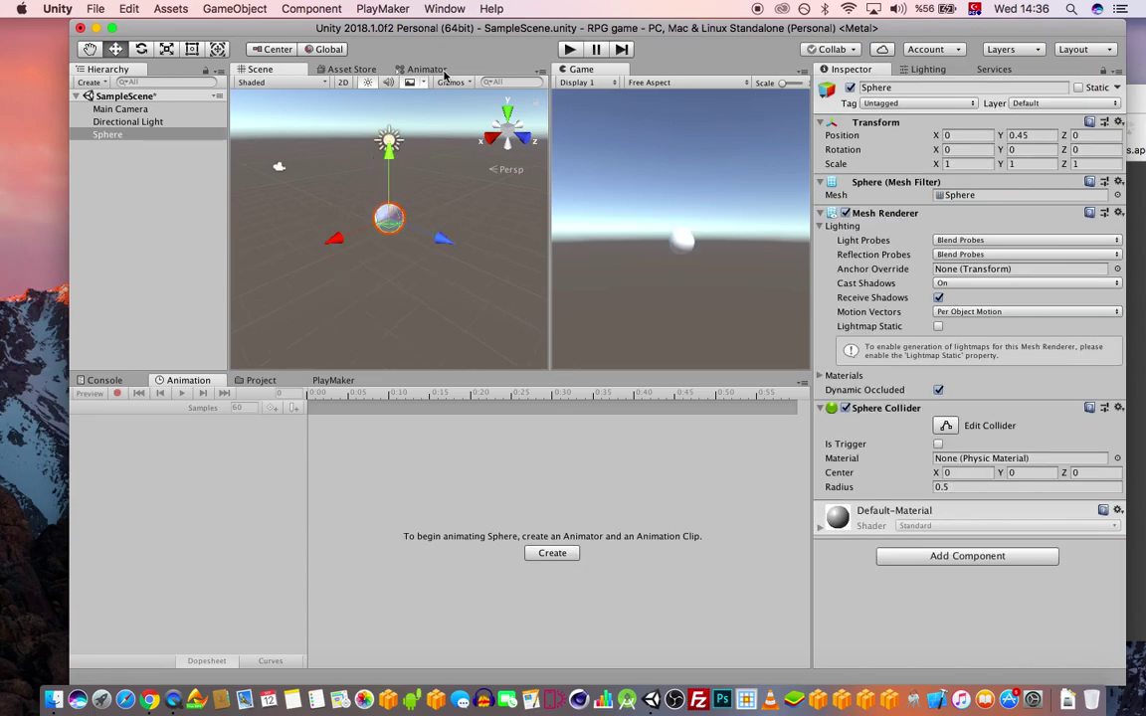
{"action": "left_click", "coordinate": [382, 8]}
{"action": "left_click", "coordinate": [409, 27]}
{"action": "right_click", "coordinate": [254, 439]}
{"action": "left_click", "coordinate": [283, 448]}
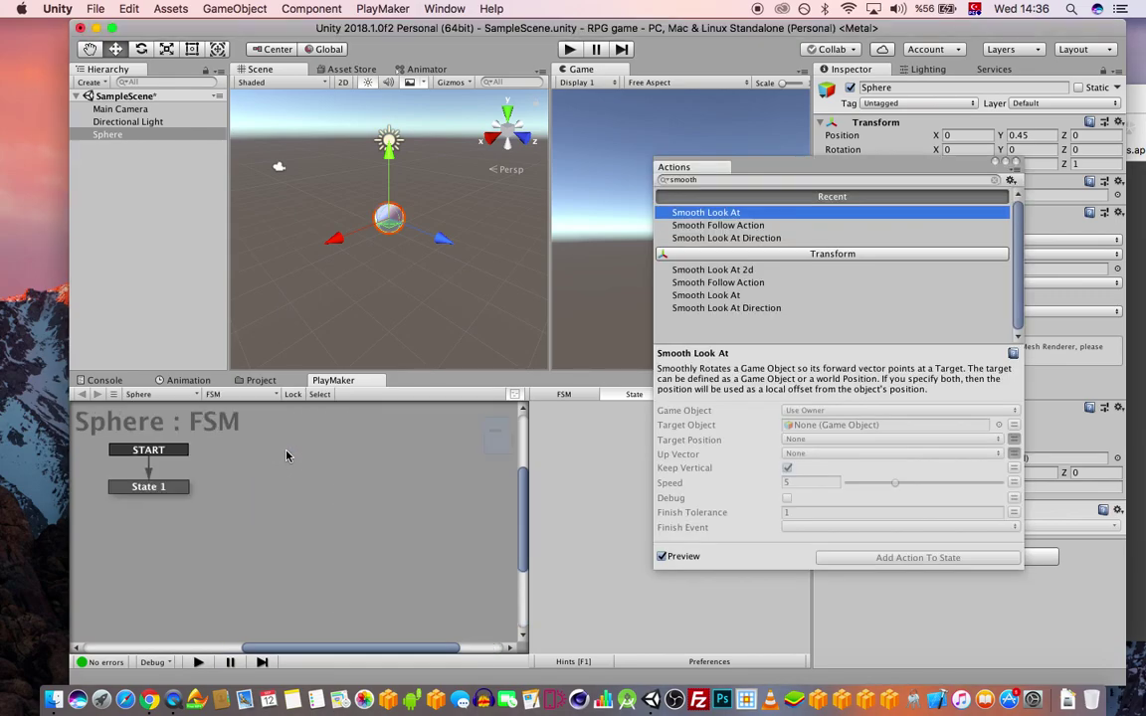
Dock PlayMaker's Actions window beside the Inspector and leave it in front.
{"action": "left_click_drag", "start_coordinate": [743, 169], "coordinate": [875, 72]}
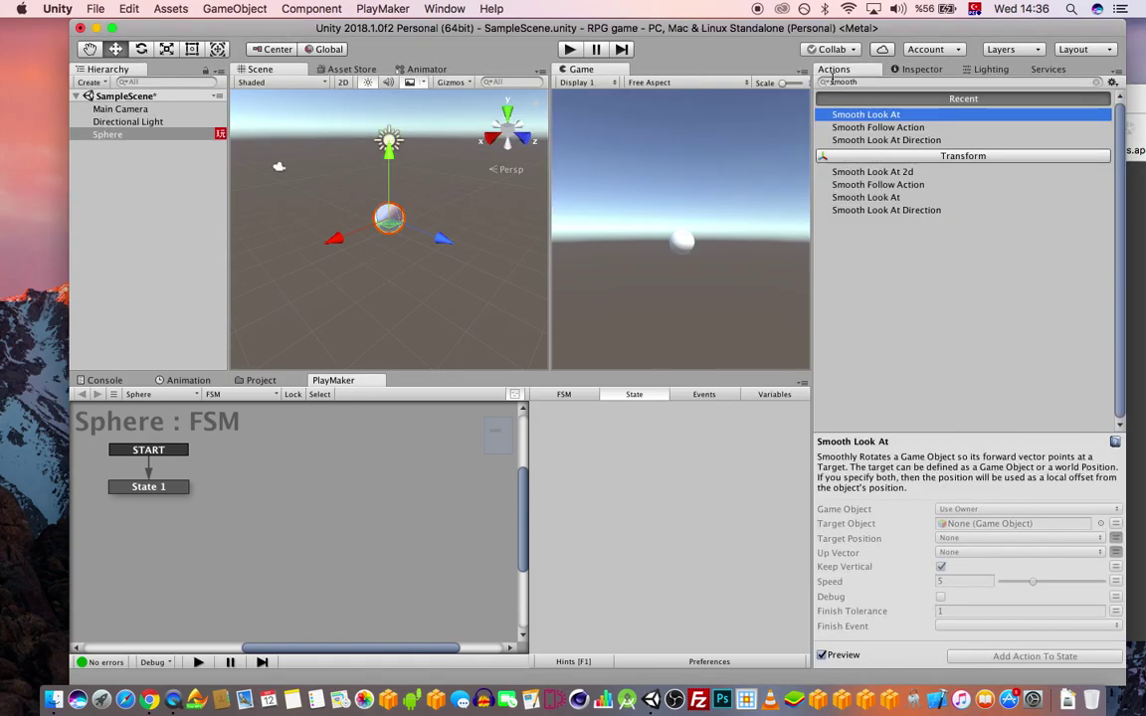
{"action": "left_click", "coordinate": [910, 72]}
{"action": "left_click", "coordinate": [852, 68]}
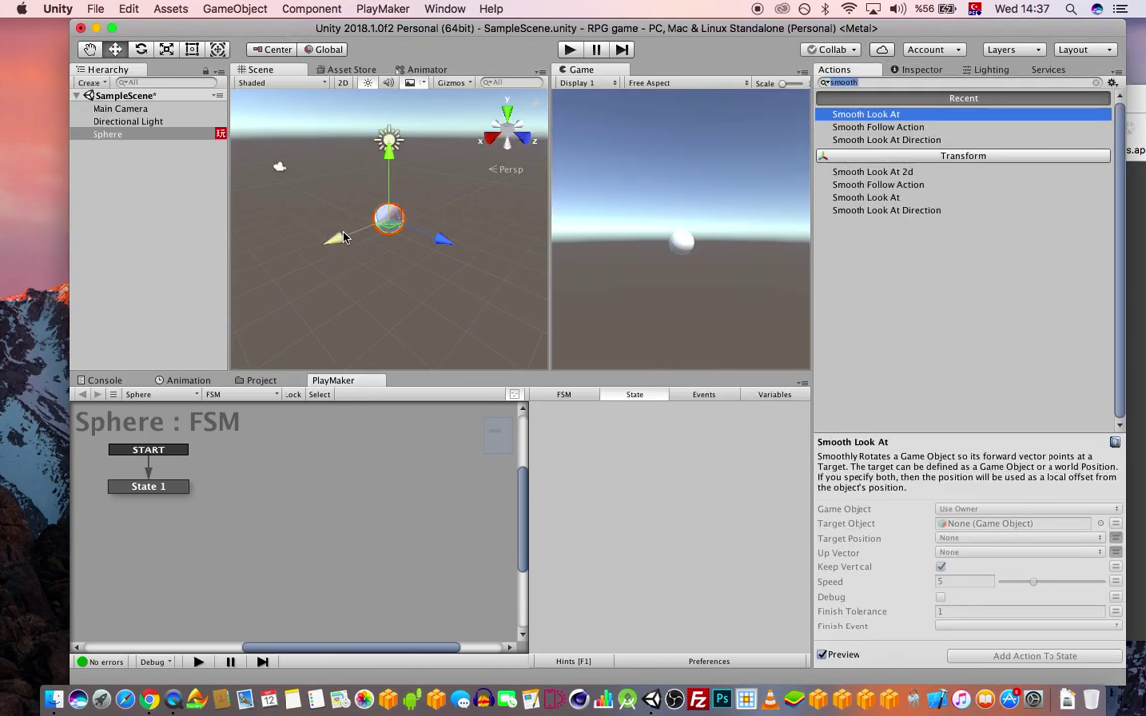
Delete the sphere from the scene.
{"action": "left_click_drag", "start_coordinate": [428, 185], "coordinate": [368, 255]}
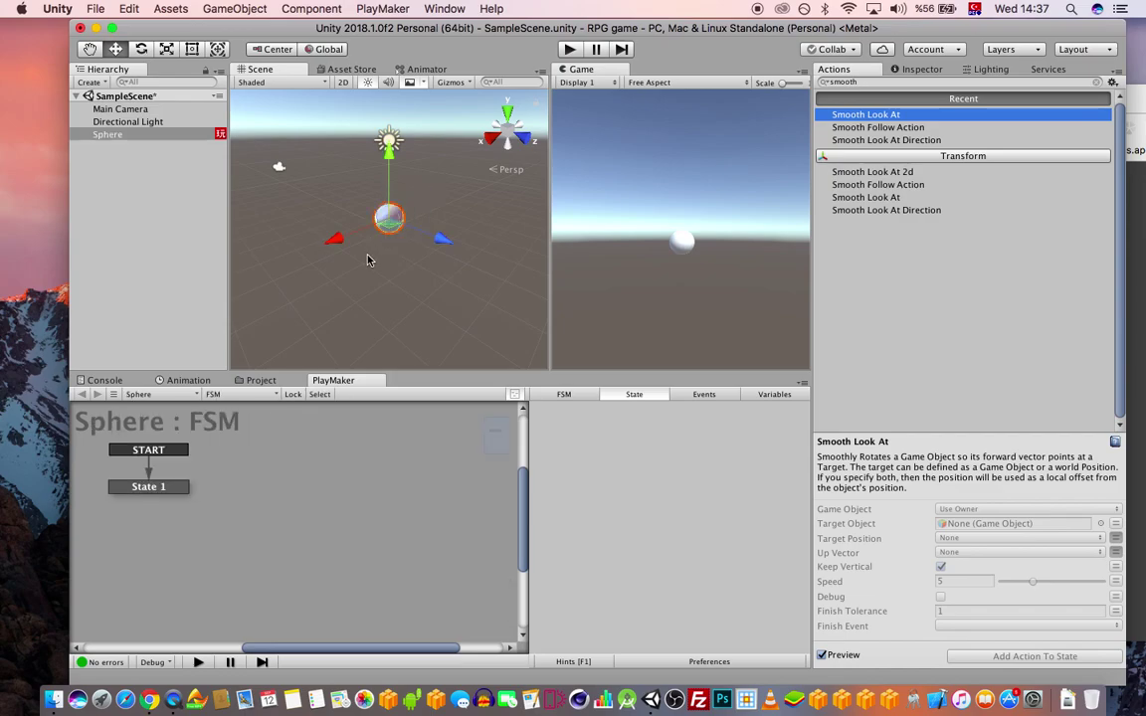
{"action": "key", "text": "super+BackSpace"}
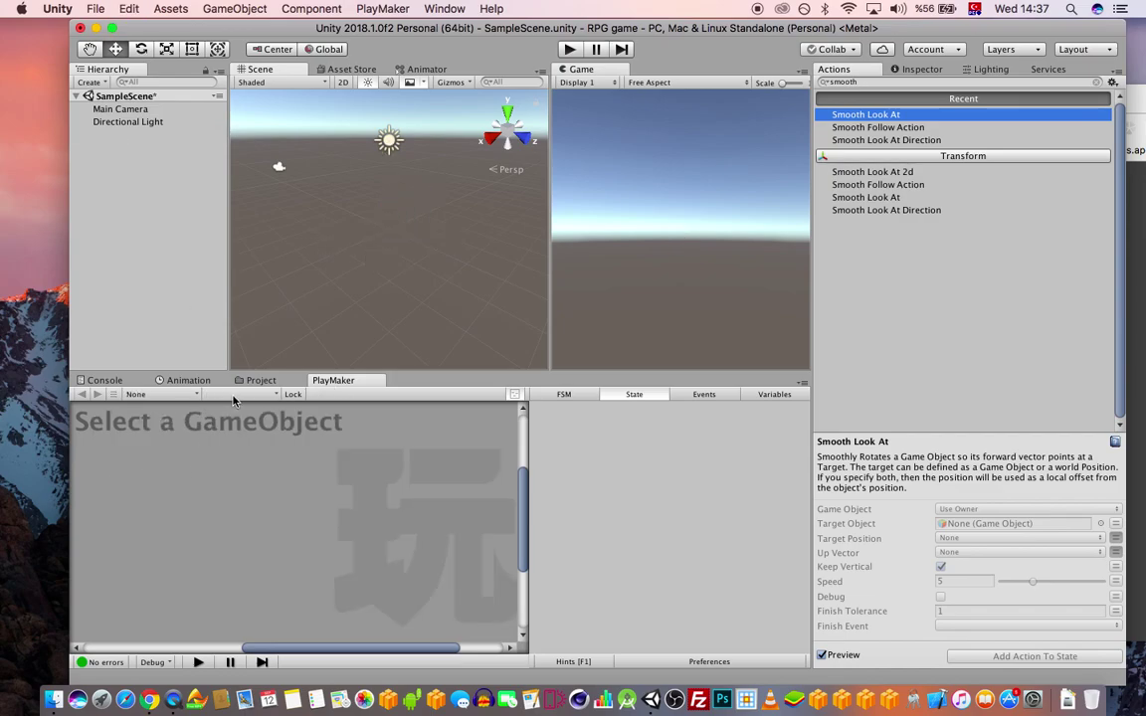
Save the current scene under the name world1 in the project's Scenes folder.
{"action": "left_click", "coordinate": [261, 380]}
{"action": "left_click", "coordinate": [128, 510]}
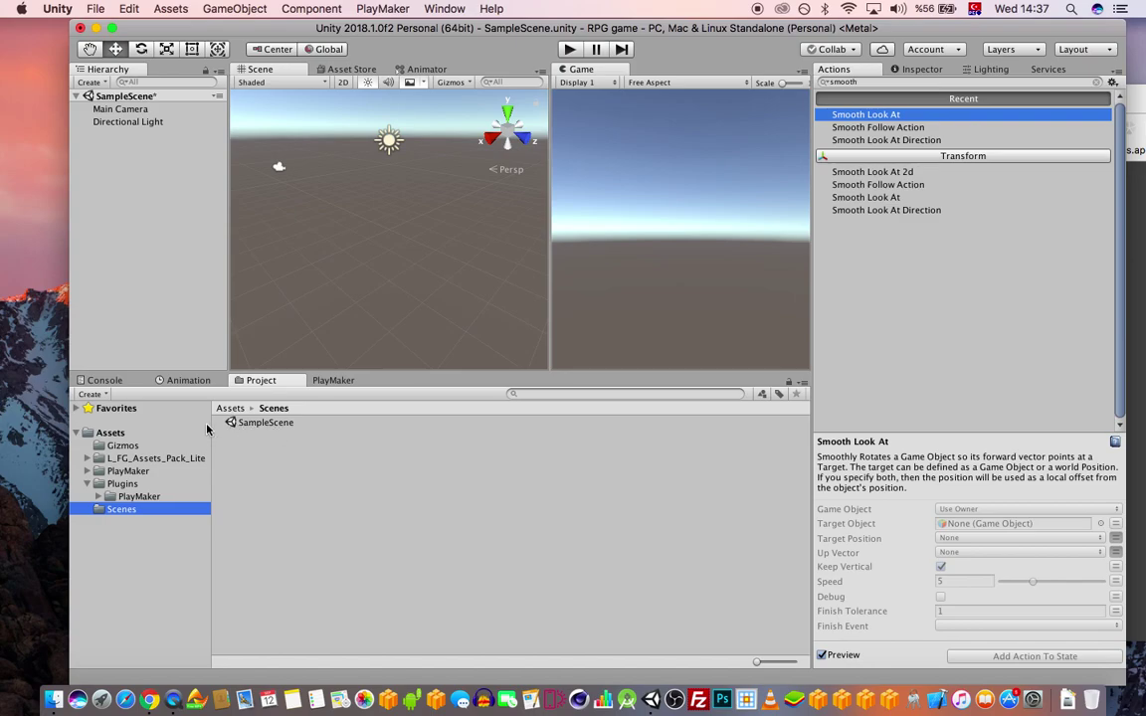
{"action": "left_click", "coordinate": [94, 9]}
{"action": "left_click", "coordinate": [149, 86]}
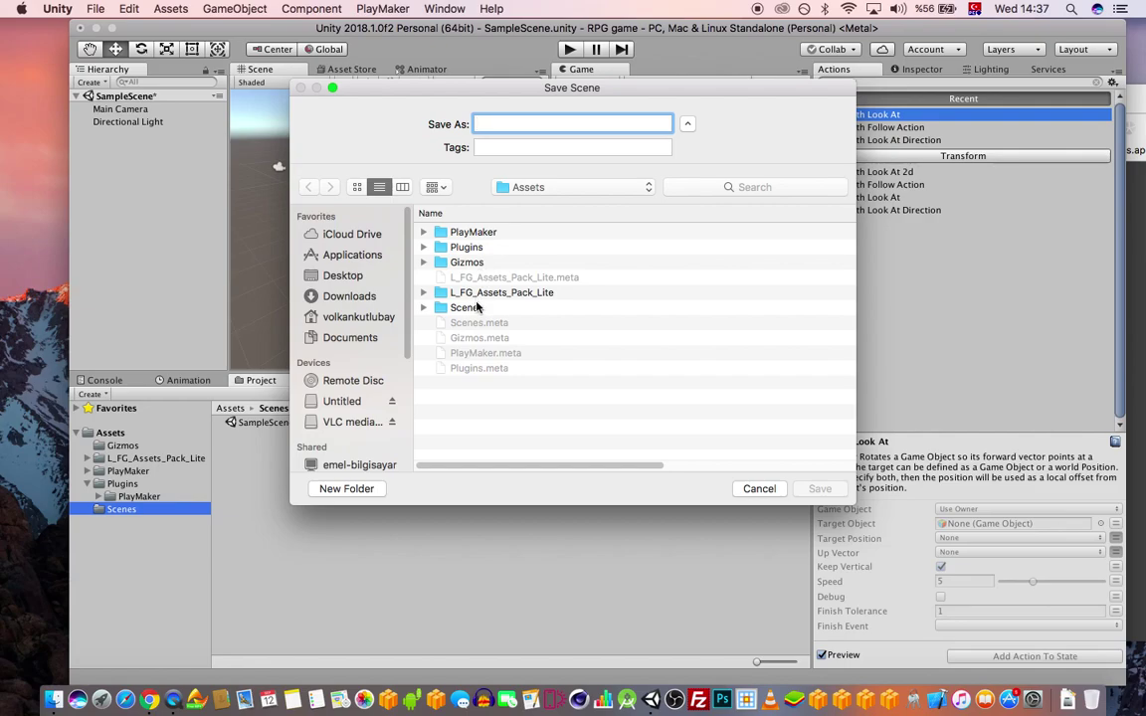
{"action": "double_click", "coordinate": [583, 308]}
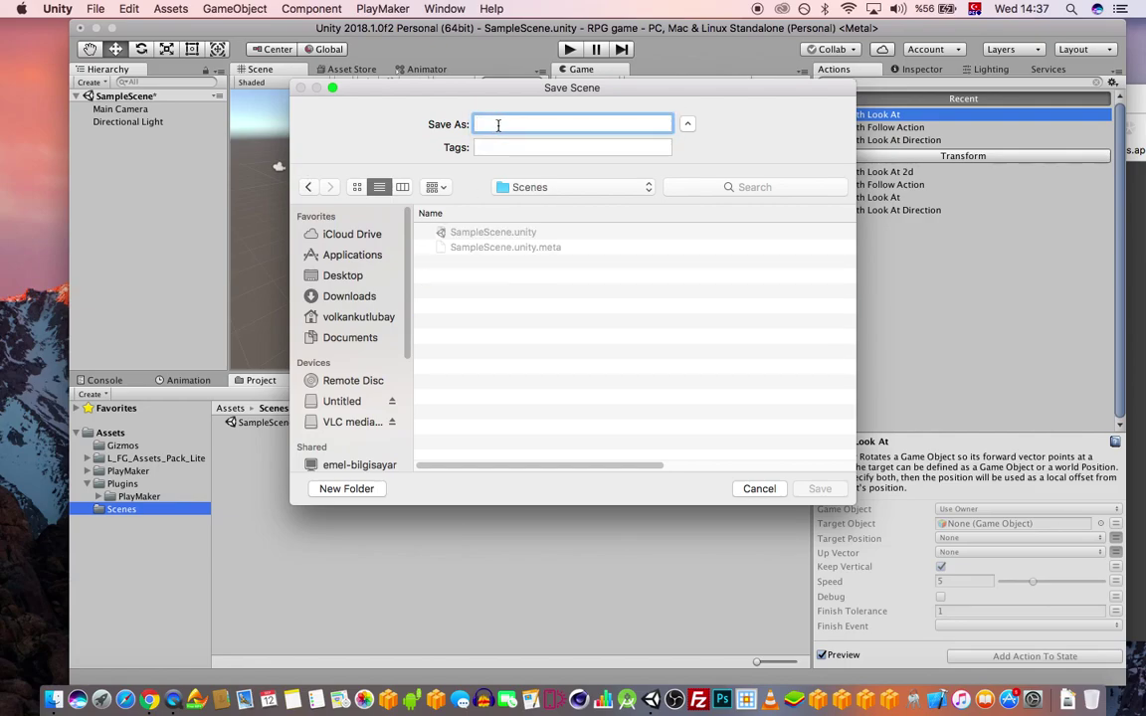
{"action": "type", "text": "world1"}
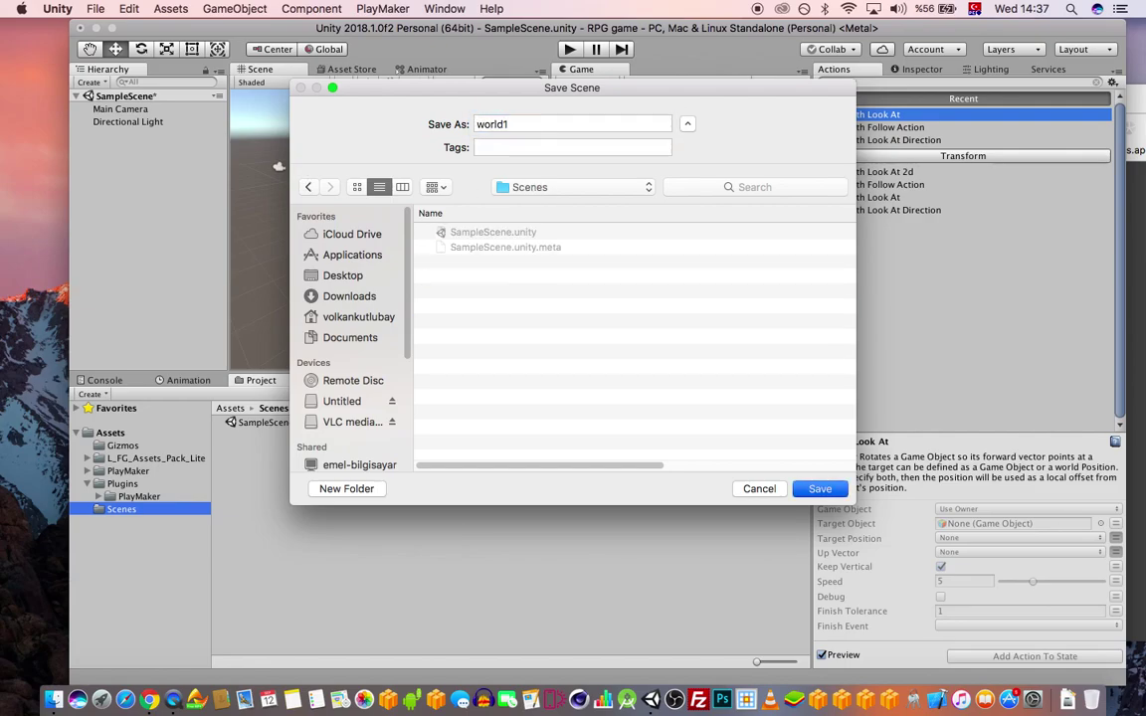
{"action": "key", "text": "Return"}
Collapse the Plugins folder in the project assets and show its contents.
{"action": "left_click_drag", "start_coordinate": [491, 234], "coordinate": [468, 266], "text": "alt"}
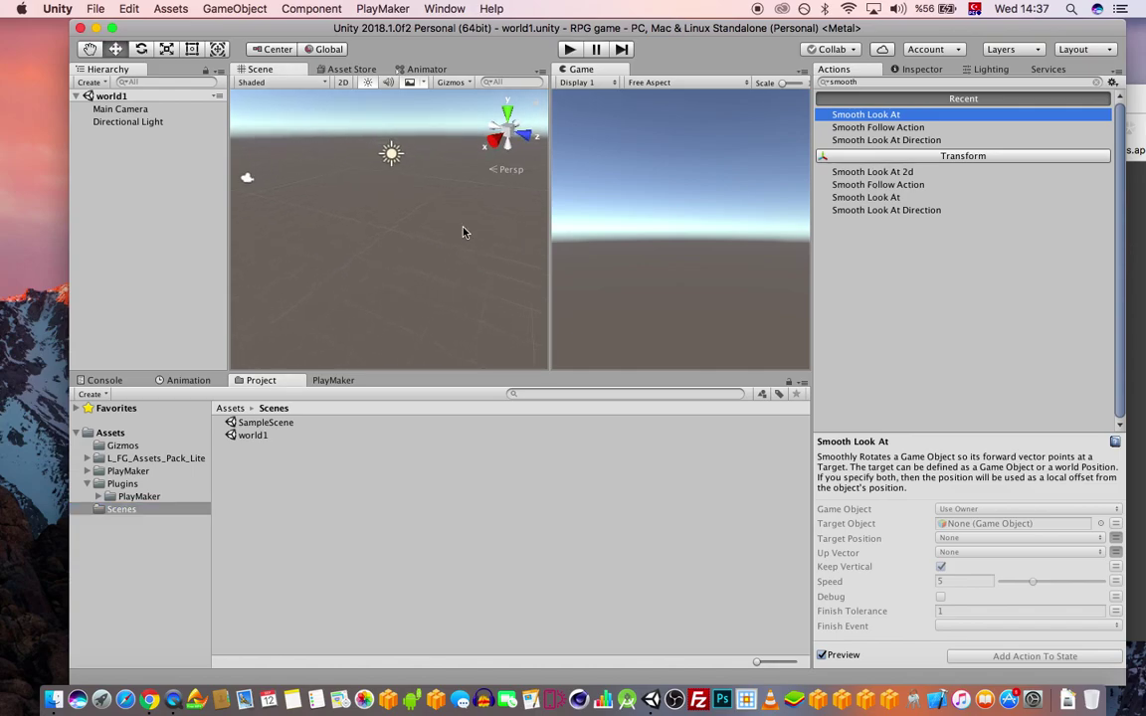
{"action": "left_click", "coordinate": [87, 483]}
{"action": "left_click", "coordinate": [123, 483]}
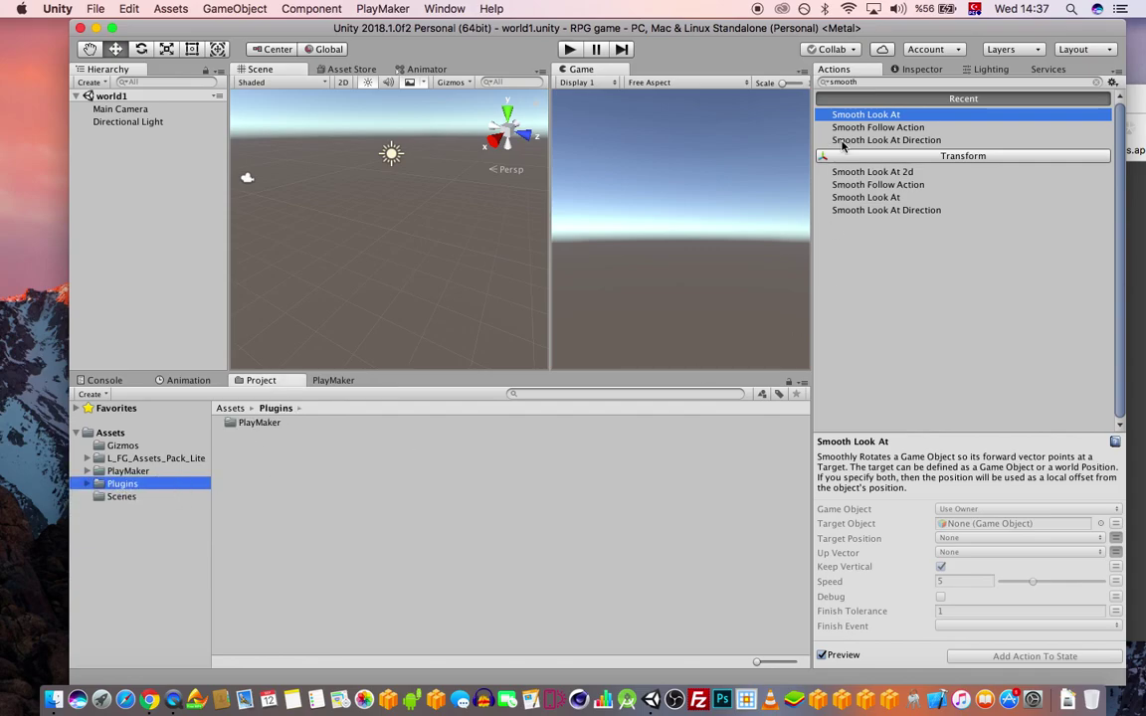
Search the PlayMaker actions for "itwe", clear the search and look through the action categories with Recent collapsed.
{"action": "left_click", "coordinate": [916, 82]}
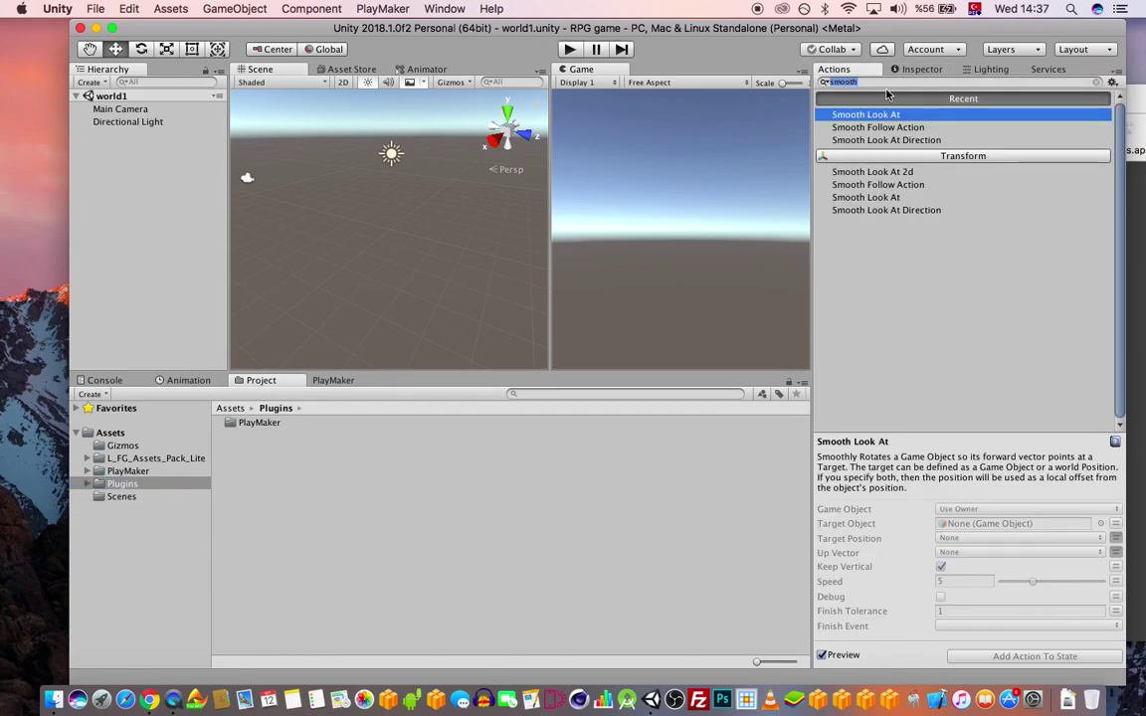
{"action": "type", "text": "itwe"}
{"action": "key", "text": "BackSpace"}
{"action": "key", "text": "BackSpace"}
{"action": "key", "text": "BackSpace"}
{"action": "key", "text": "BackSpace"}
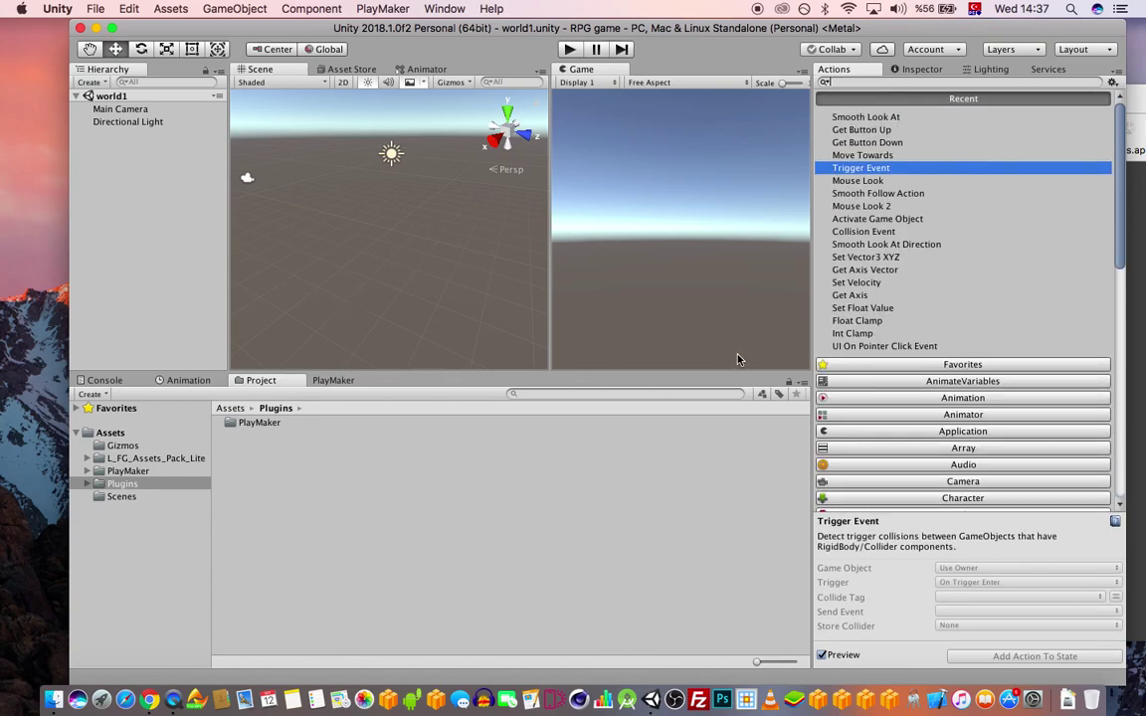
{"action": "left_click", "coordinate": [965, 99]}
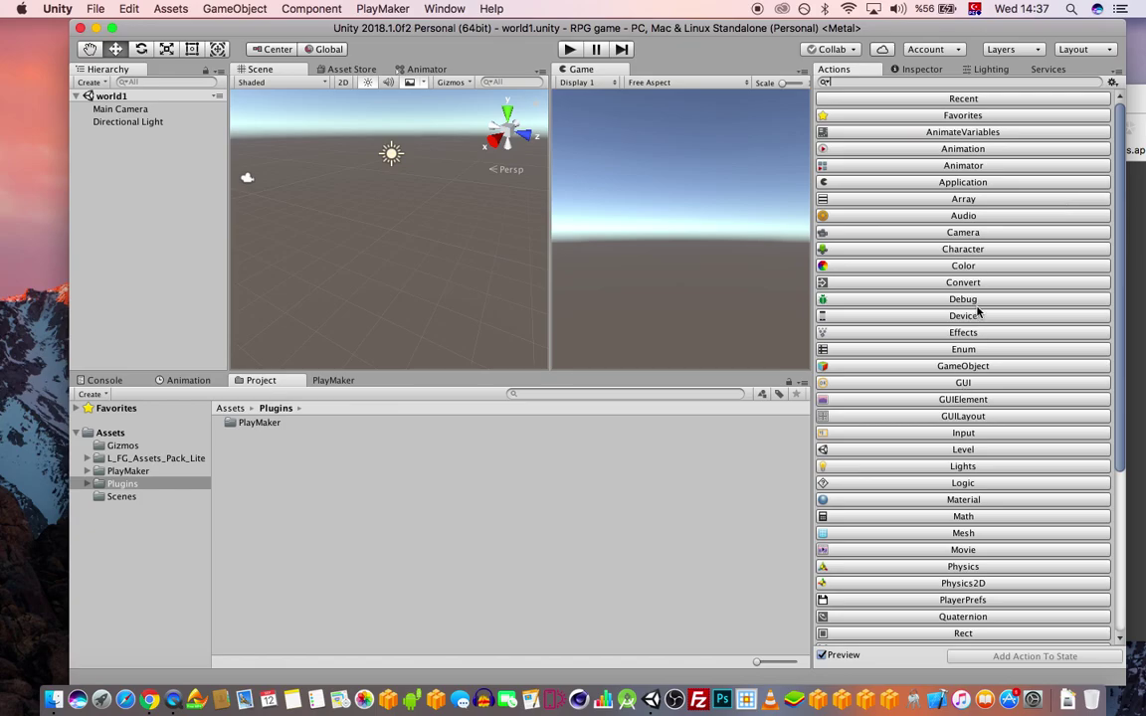
{"action": "scroll", "coordinate": [977, 312], "scroll_direction": "down", "scroll_amount": 5}
Switch to the desktop, open iTweenFolder in Finder and copy its iTween folder.
{"action": "key", "text": "F11"}
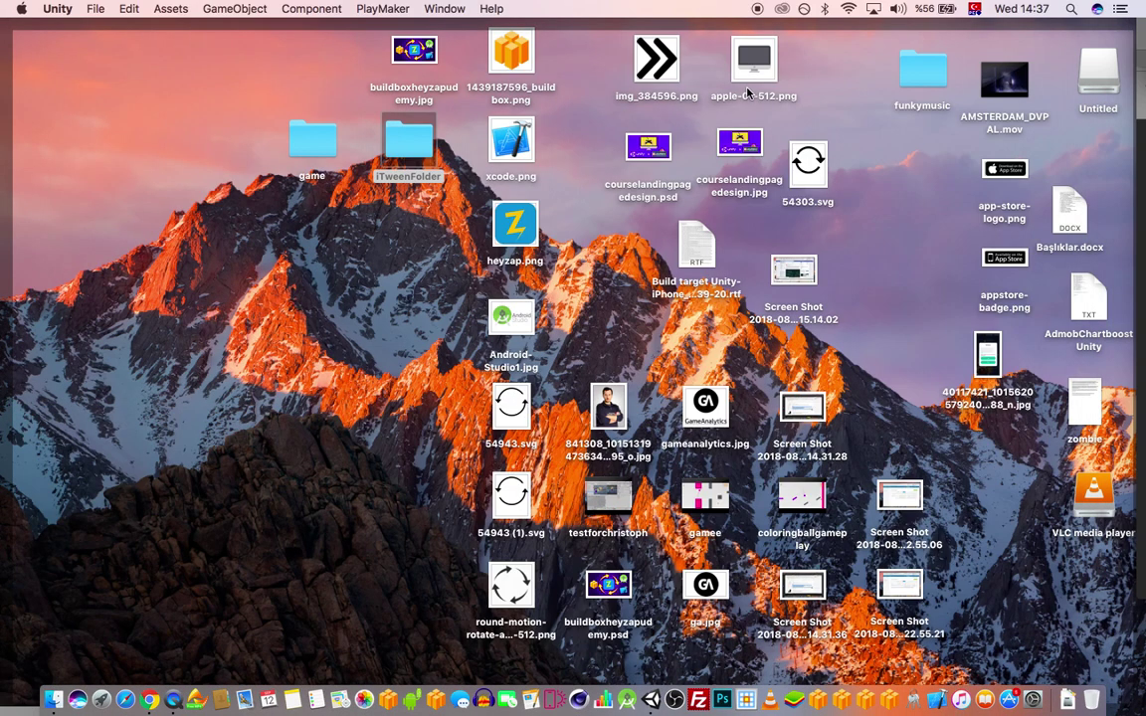
{"action": "left_click", "coordinate": [406, 139]}
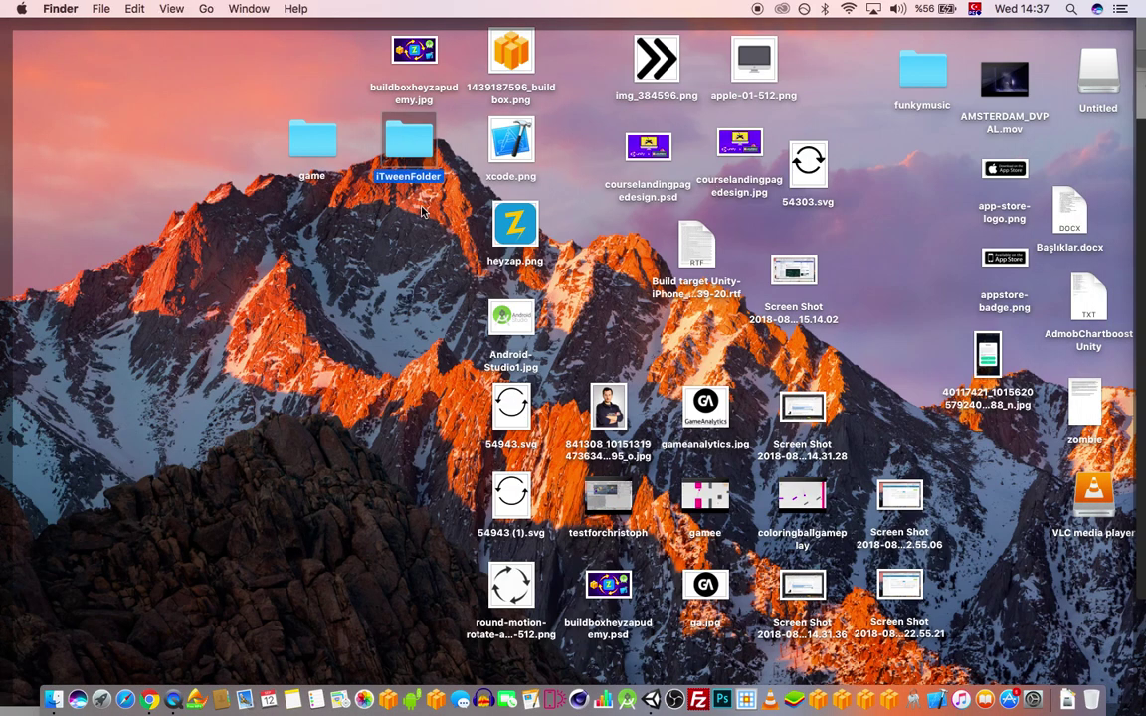
{"action": "left_click_drag", "start_coordinate": [406, 147], "coordinate": [410, 202]}
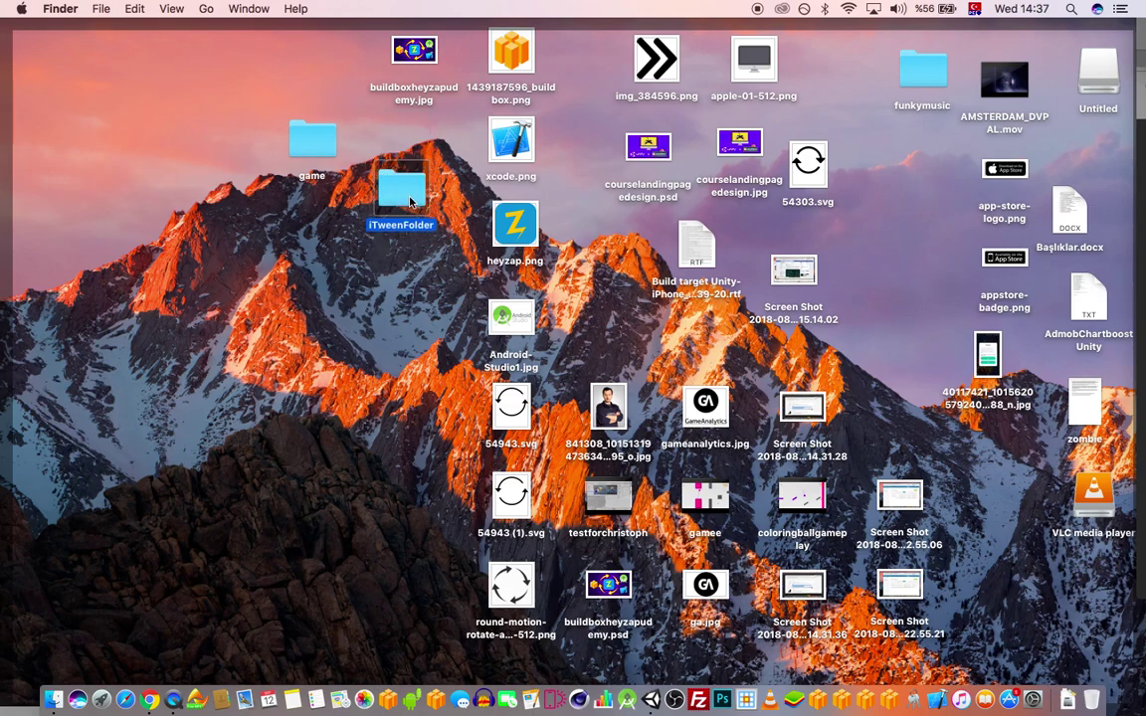
{"action": "double_click", "coordinate": [405, 200]}
{"action": "left_click_drag", "start_coordinate": [506, 215], "coordinate": [478, 202]}
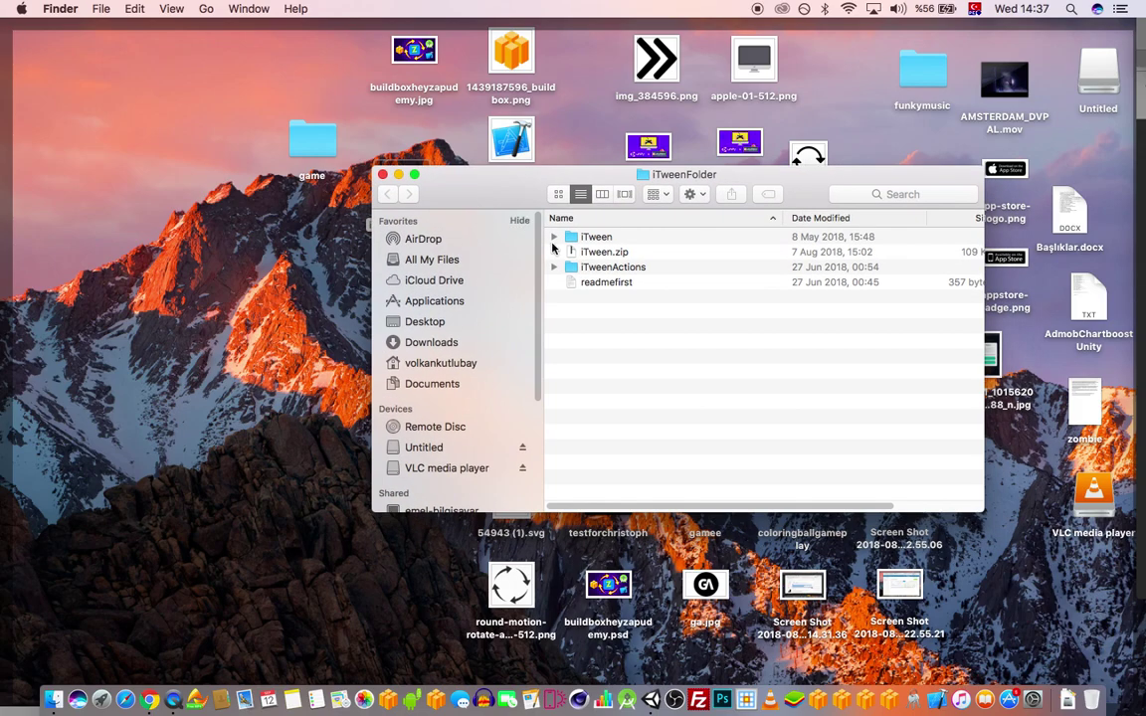
{"action": "left_click", "coordinate": [608, 240]}
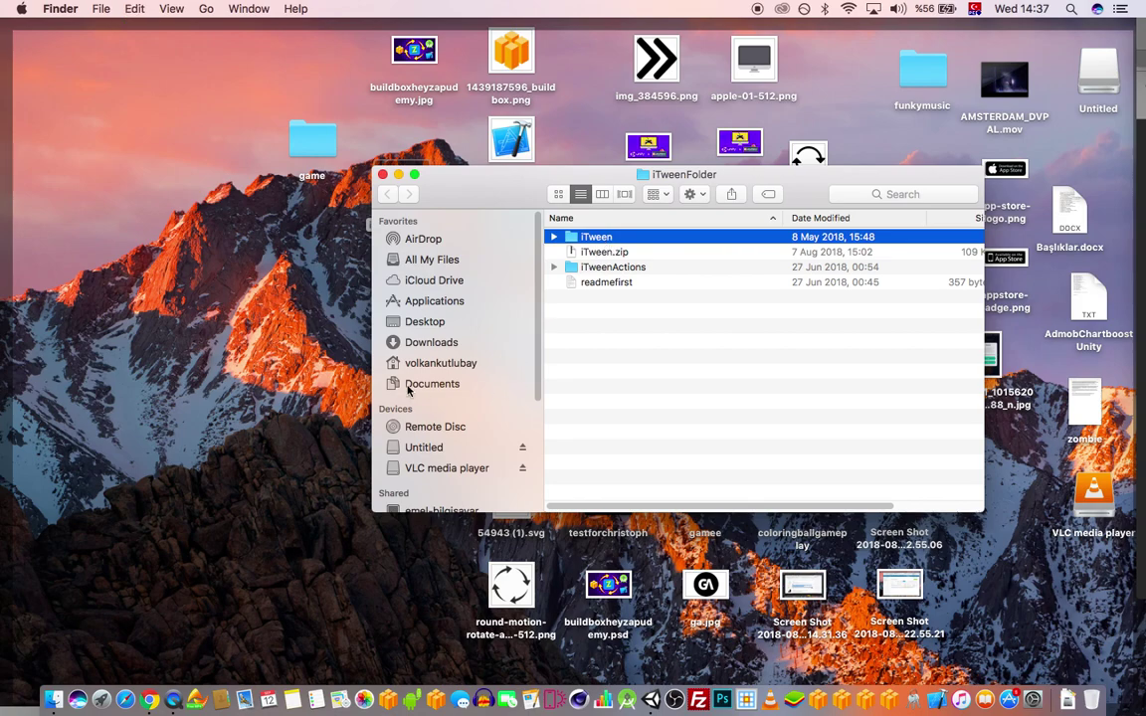
Paste the iTween folder into Assets/Plugins of the RPG game project, under UnityProjects on the Untitled drive.
{"action": "left_click", "coordinate": [440, 448]}
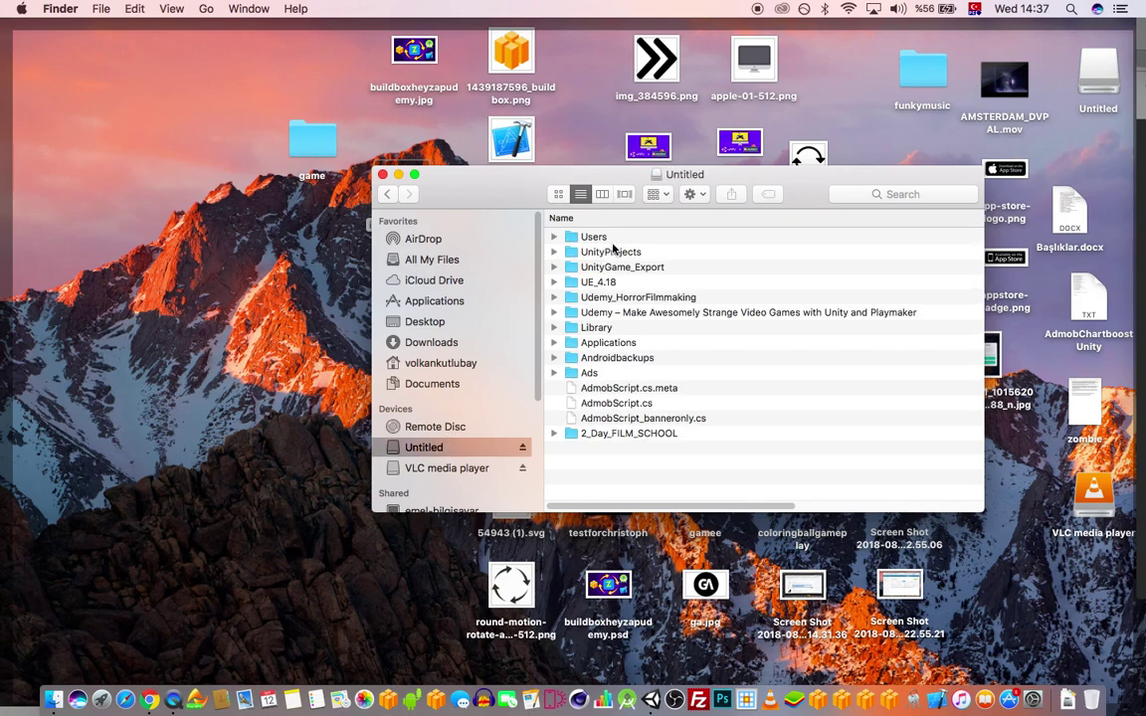
{"action": "left_click", "coordinate": [611, 252]}
{"action": "double_click", "coordinate": [611, 252]}
{"action": "double_click", "coordinate": [606, 236]}
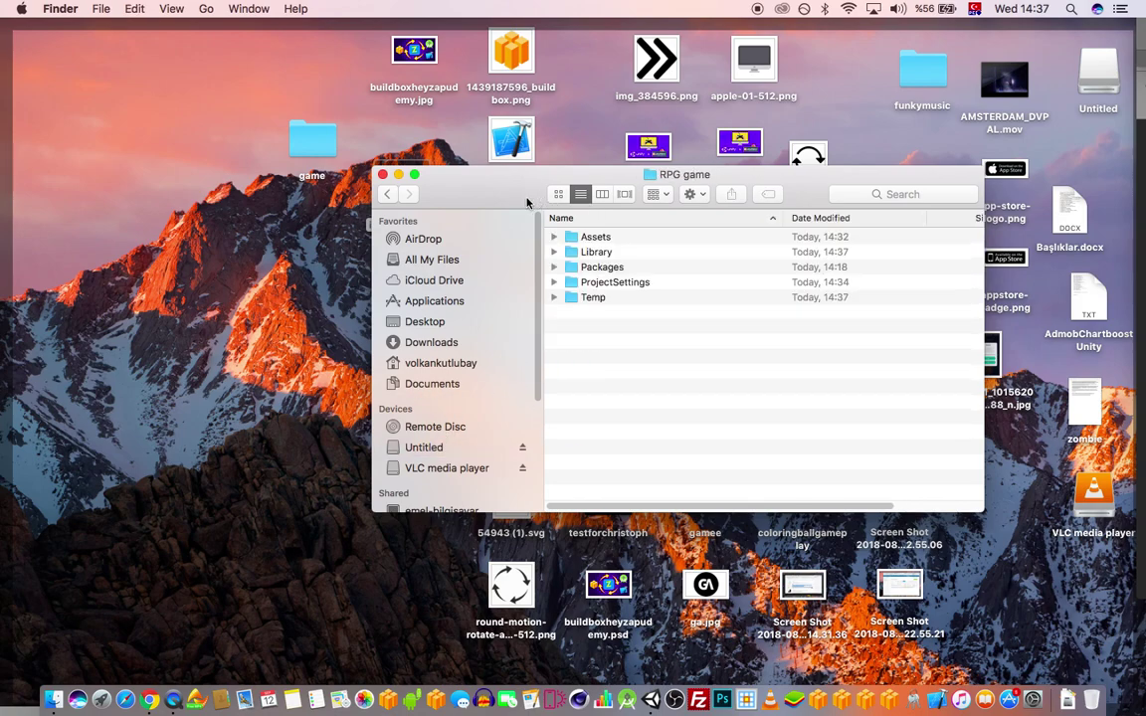
{"action": "left_click_drag", "start_coordinate": [529, 198], "coordinate": [501, 185]}
{"action": "double_click", "coordinate": [557, 225]}
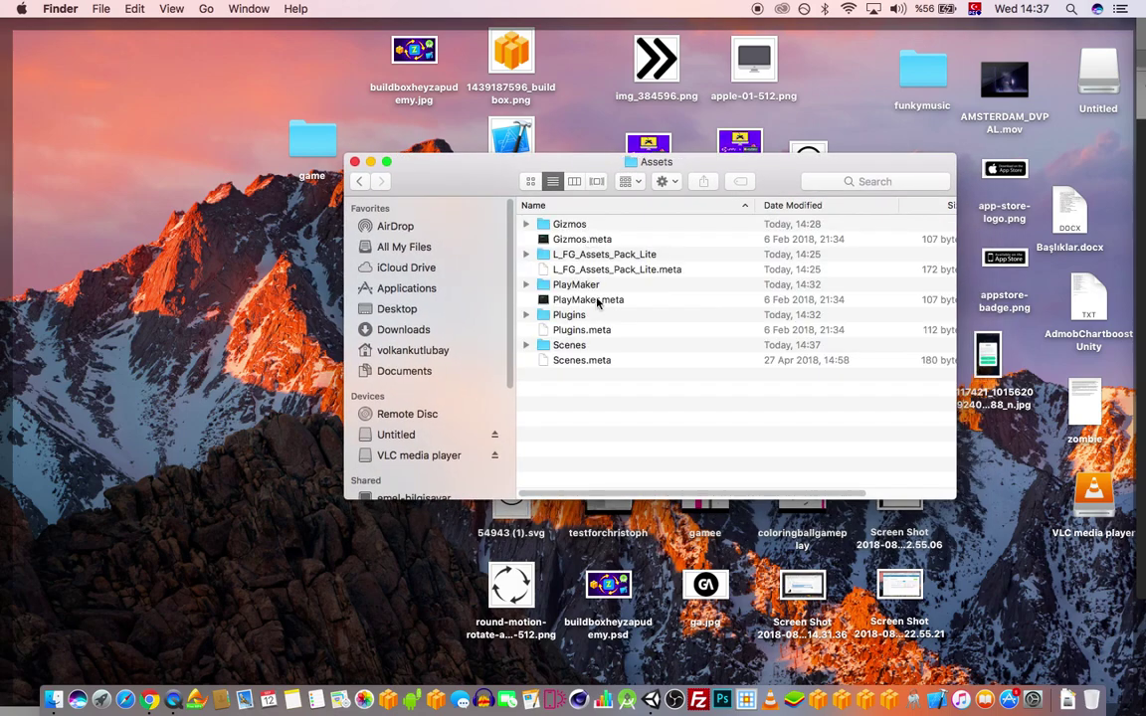
{"action": "double_click", "coordinate": [562, 316]}
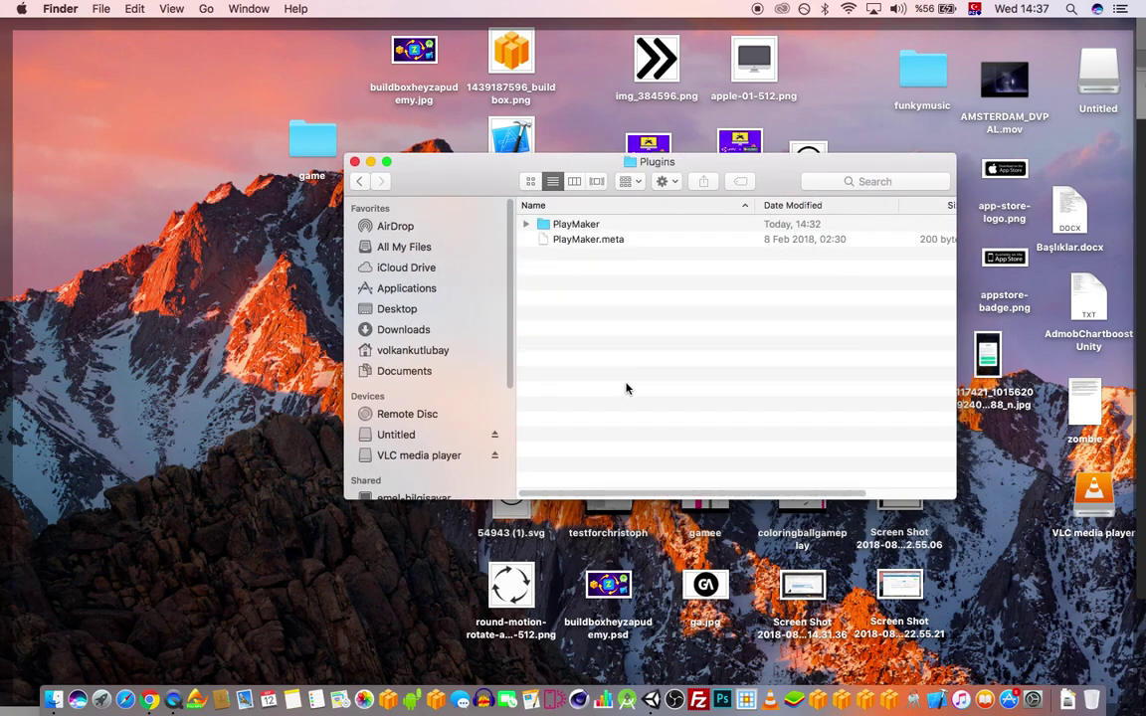
{"action": "key", "text": "super+v"}
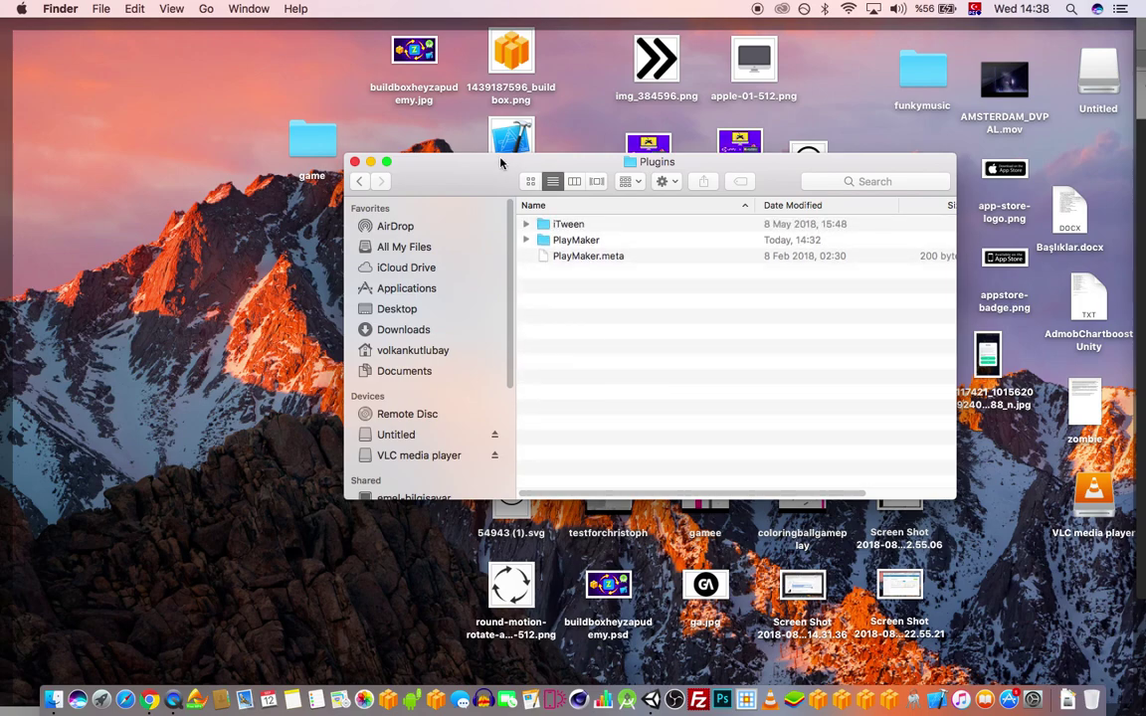
Copy the iTweenActions folder from iTweenFolder and bring the project's Assets folder window to the front.
{"action": "left_click", "coordinate": [363, 182]}
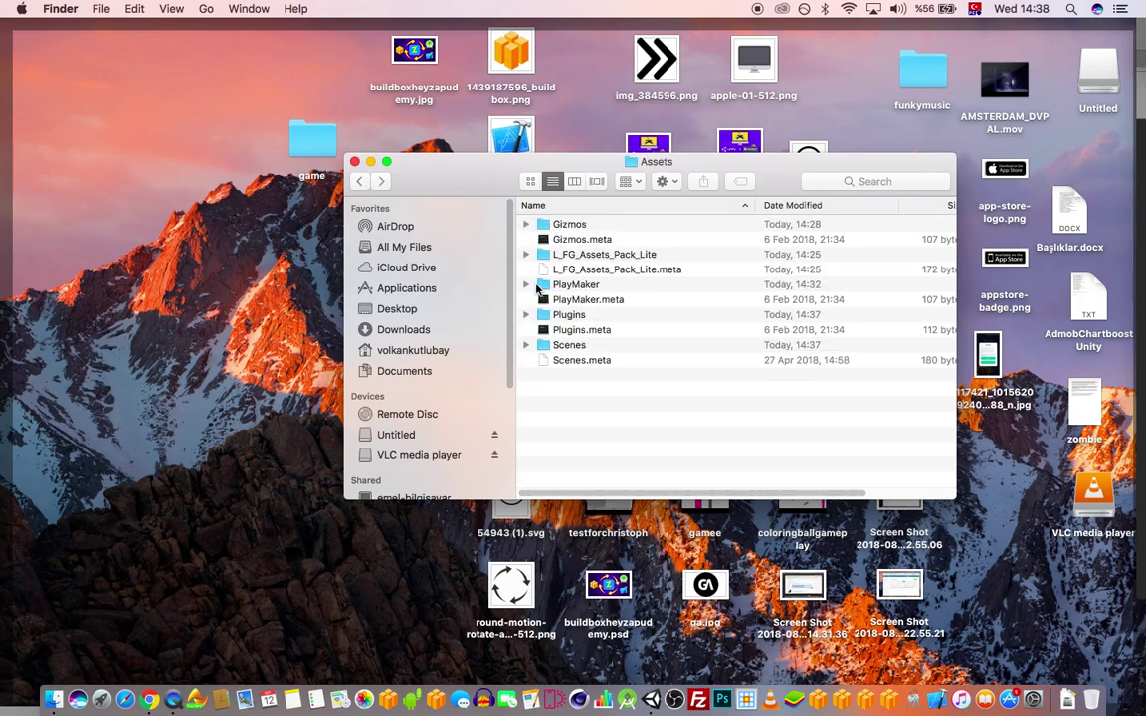
{"action": "left_click", "coordinate": [526, 285]}
{"action": "left_click", "coordinate": [527, 285]}
{"action": "left_click_drag", "start_coordinate": [460, 183], "coordinate": [631, 169]}
{"action": "double_click", "coordinate": [425, 183]}
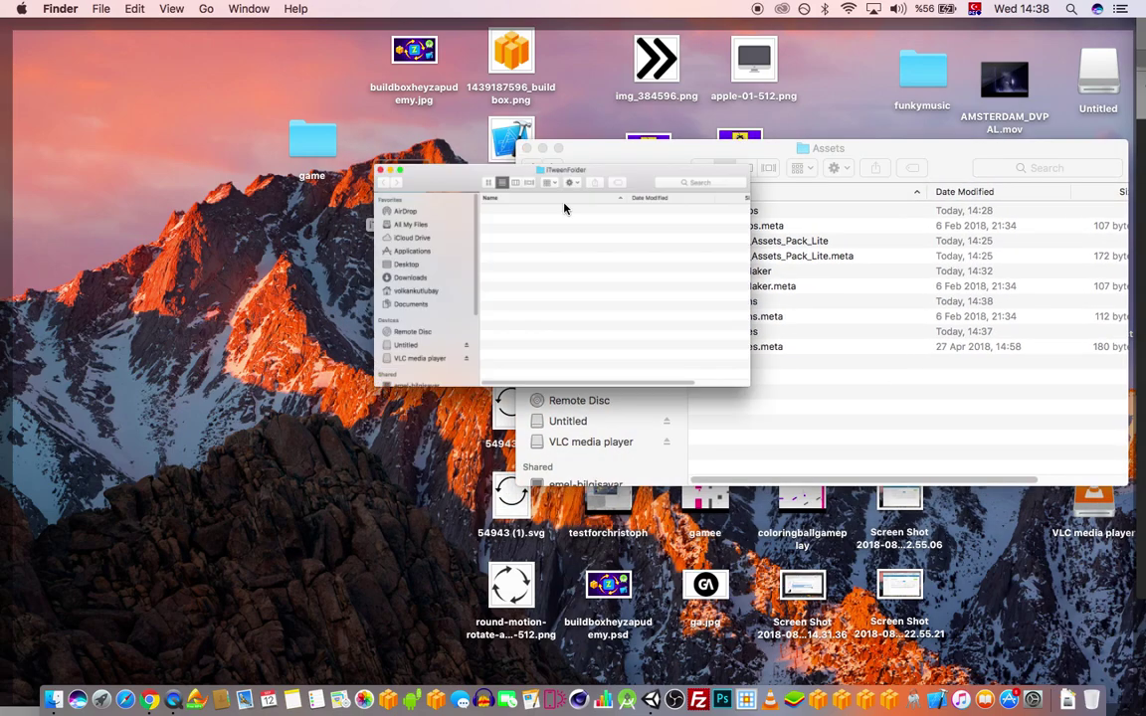
{"action": "left_click", "coordinate": [630, 270]}
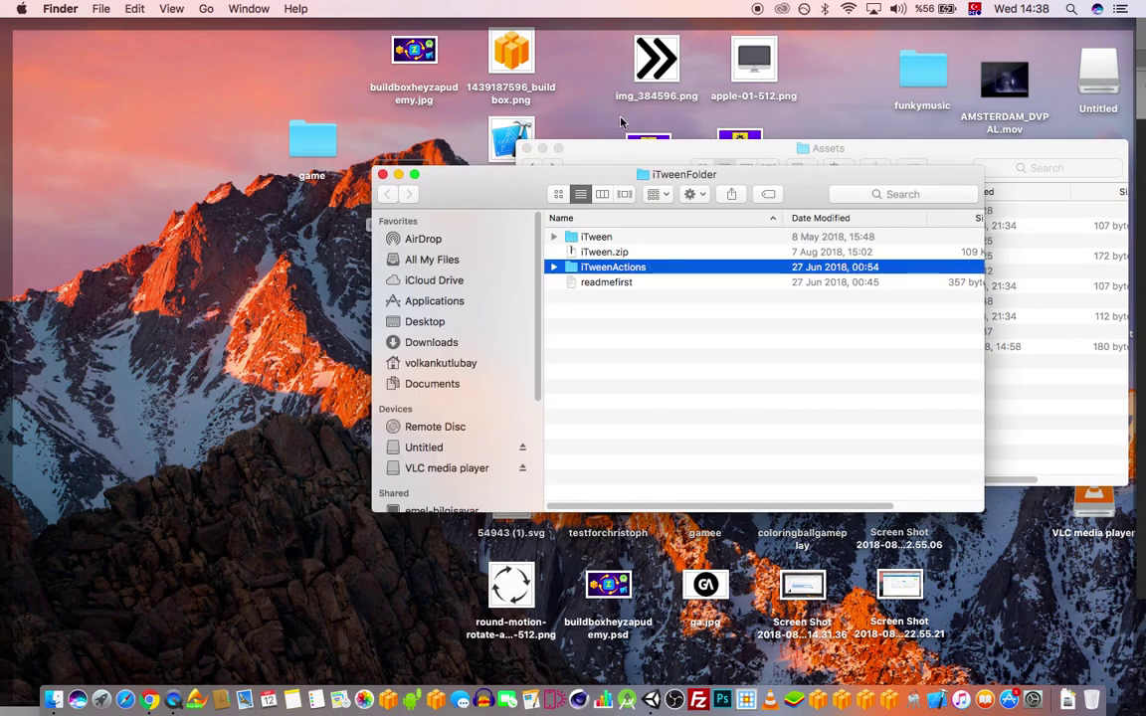
{"action": "left_click_drag", "start_coordinate": [609, 149], "coordinate": [365, 111]}
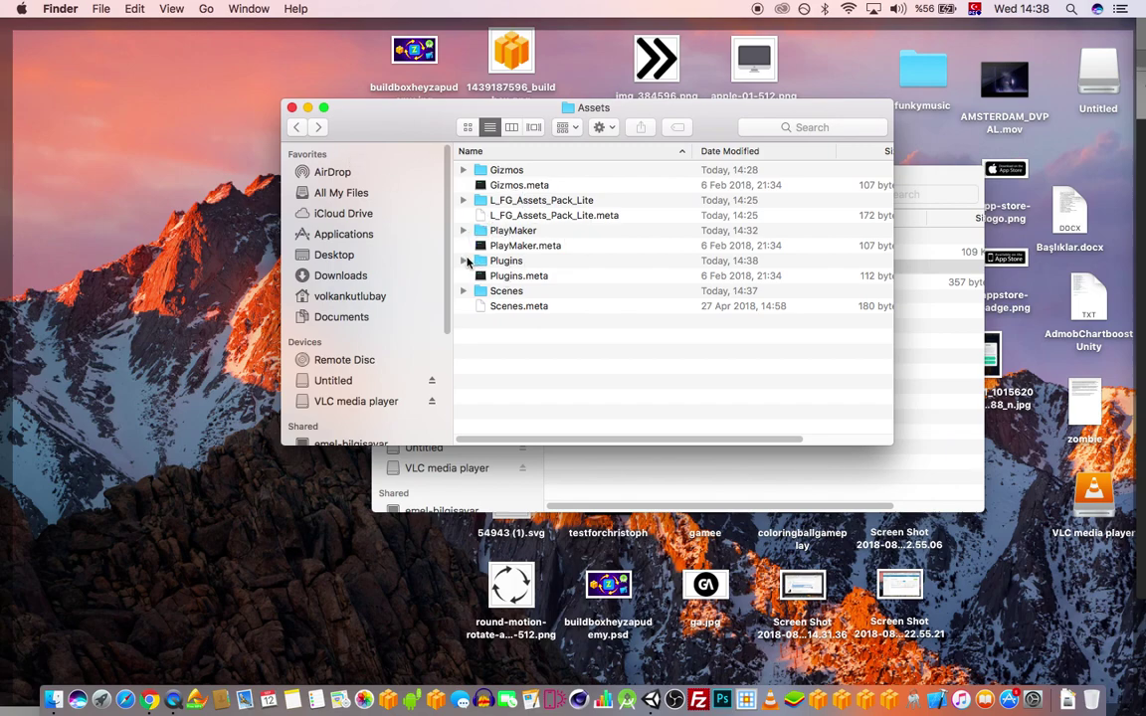
{"action": "left_click", "coordinate": [464, 261]}
{"action": "left_click", "coordinate": [481, 290]}
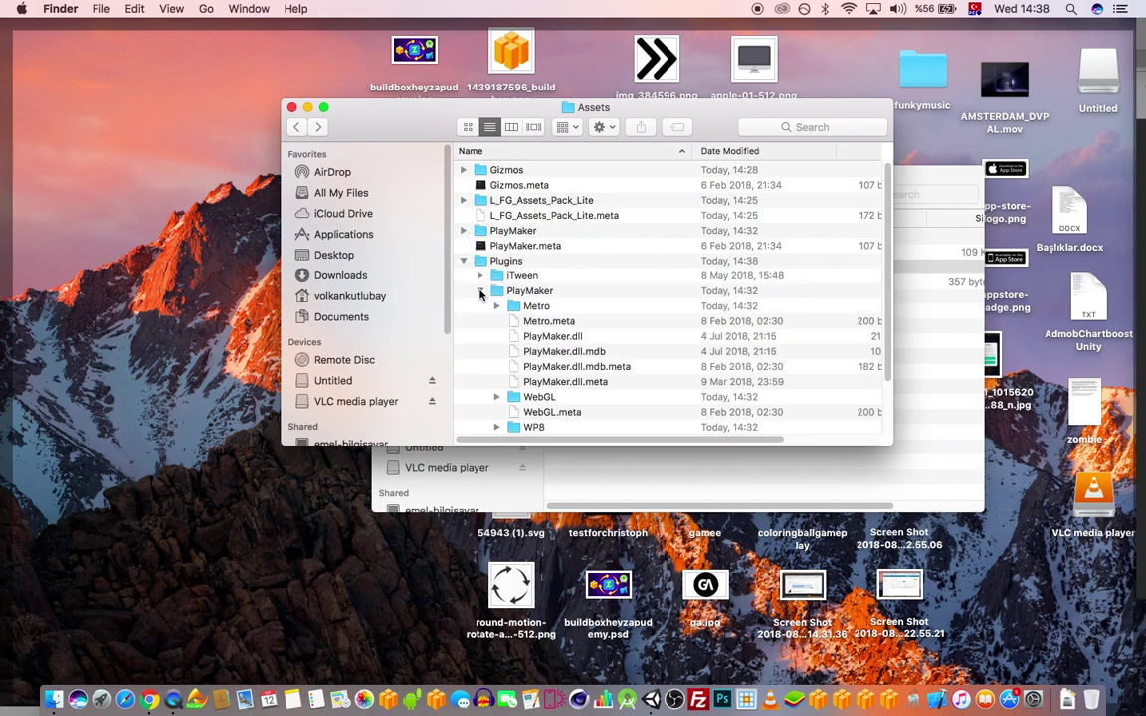
{"action": "left_click", "coordinate": [480, 291]}
{"action": "left_click", "coordinate": [464, 260]}
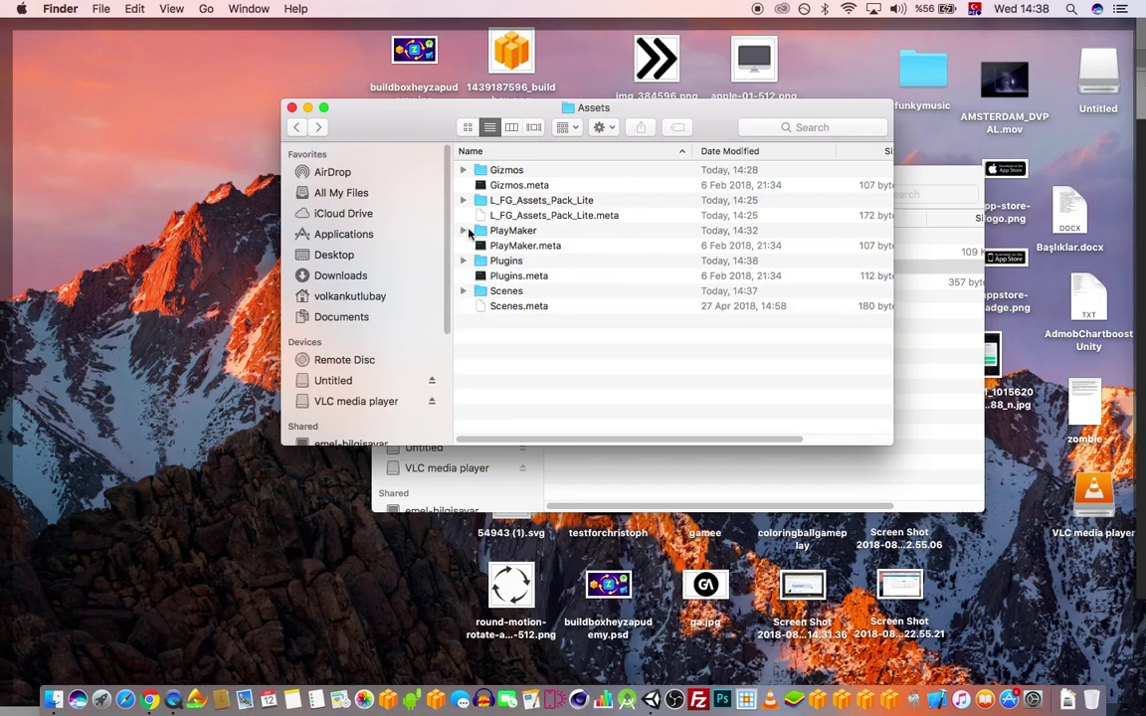
Open Assets/PlayMaker/Actions and paste the iTweenActions folder there.
{"action": "left_click", "coordinate": [464, 230]}
{"action": "left_click", "coordinate": [478, 246]}
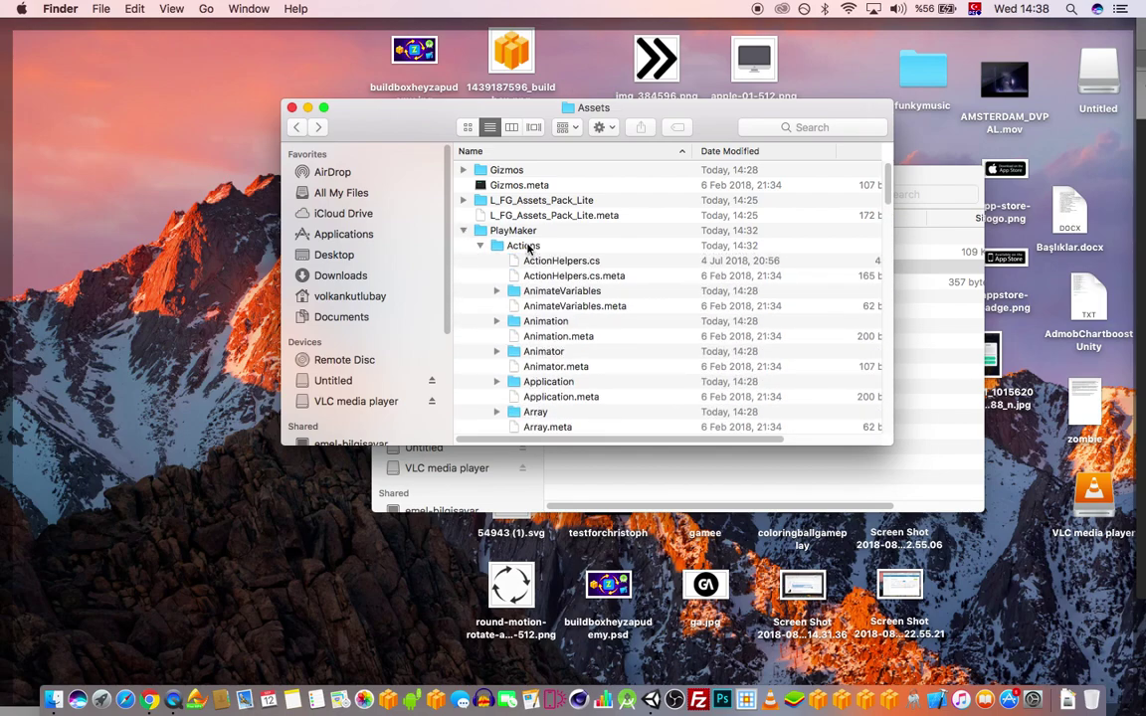
{"action": "double_click", "coordinate": [517, 246]}
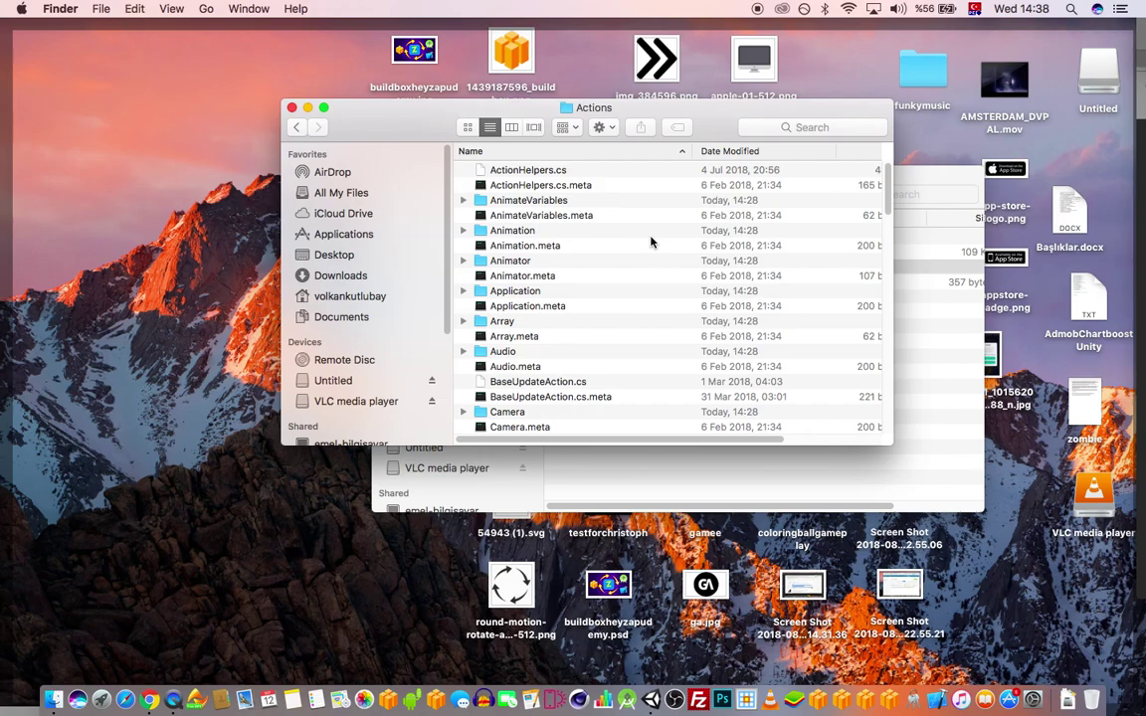
Switch back to Unity and search the PlayMaker actions for the iTween actions.
{"action": "left_click", "coordinate": [651, 700]}
{"action": "left_click", "coordinate": [485, 29]}
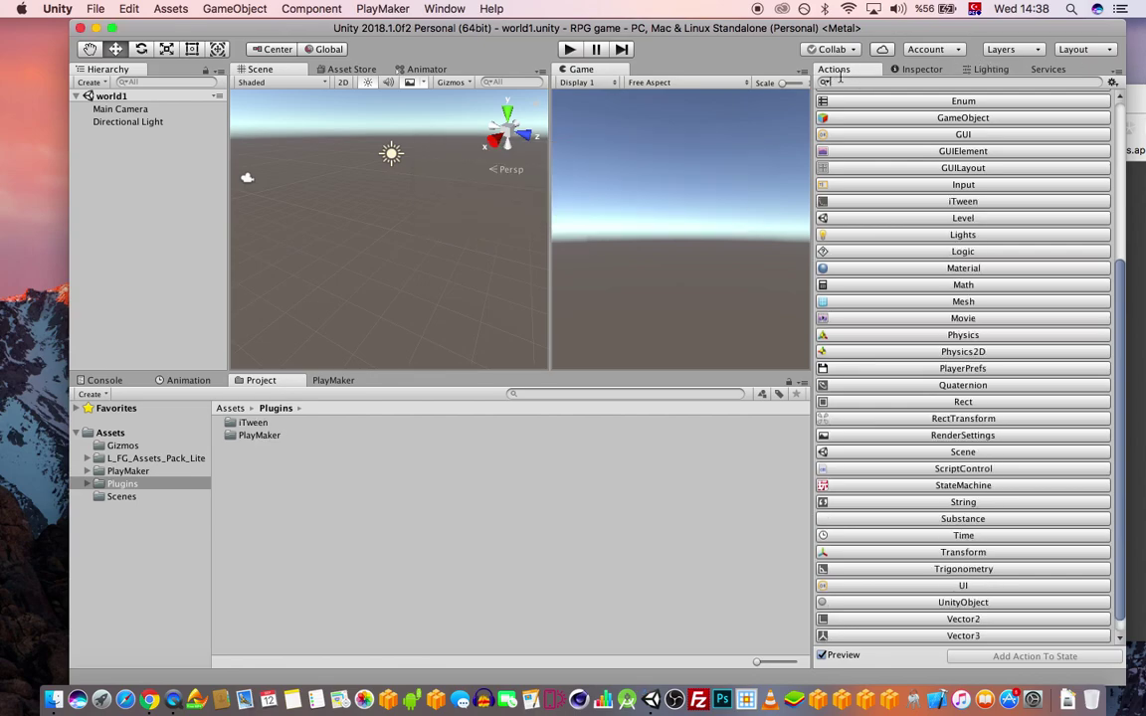
{"action": "type", "text": "w"}
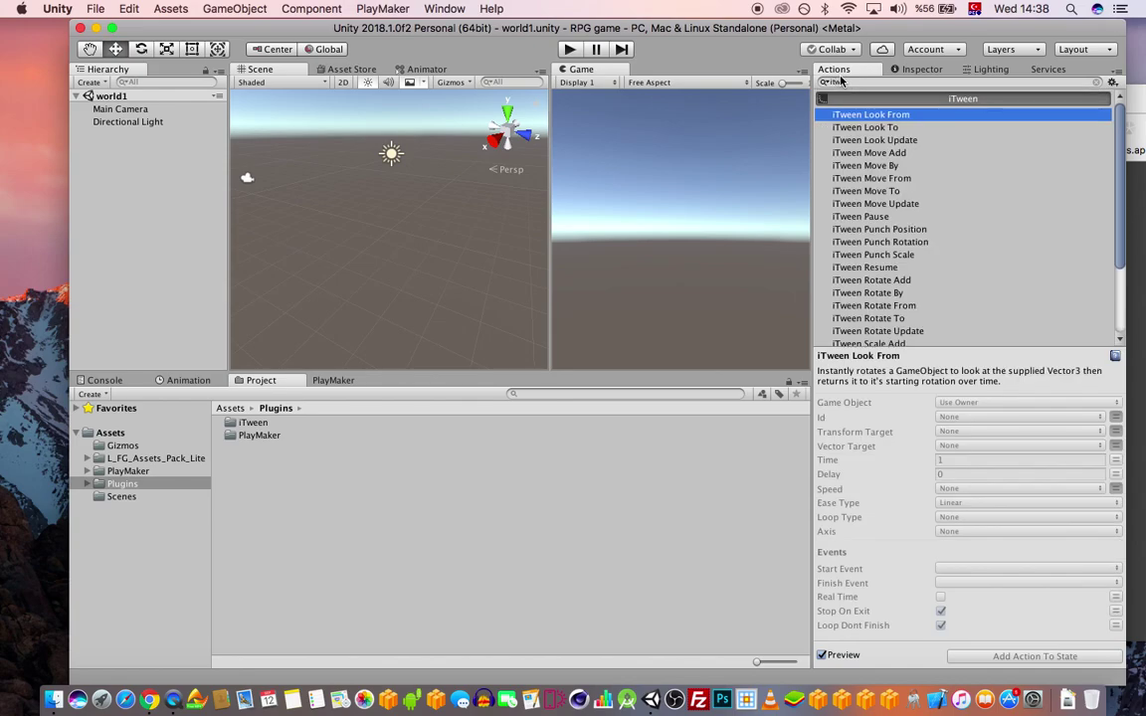
Look through the iTween actions and clear the Actions search.
{"action": "scroll", "coordinate": [860, 177], "scroll_direction": "down", "scroll_amount": 3}
{"action": "scroll", "coordinate": [881, 164], "scroll_direction": "up", "scroll_amount": 3}
{"action": "left_click_drag", "start_coordinate": [774, 88], "coordinate": [762, 86]}
{"action": "key", "text": "BackSpace"}
{"action": "scroll", "coordinate": [1017, 167], "scroll_direction": "up", "scroll_amount": 3}
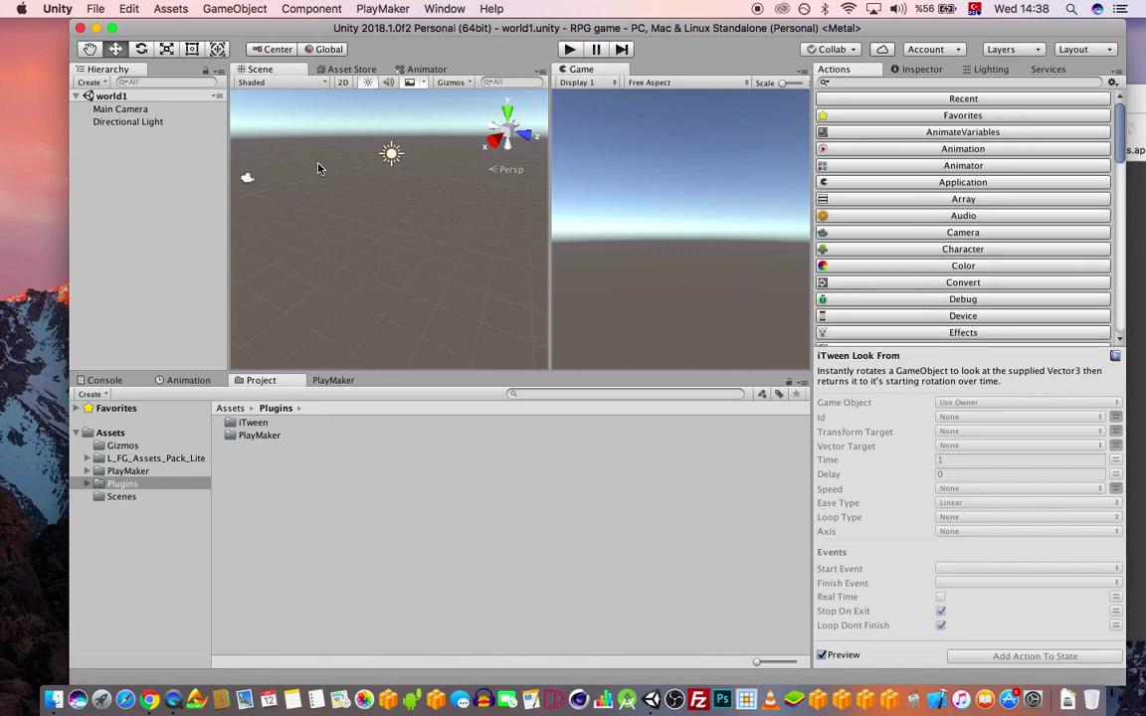
{"action": "mouse_move", "coordinate": [494, 25]}
{"action": "left_mouse_down"}
{"action": "mouse_move", "coordinate": [506, 30]}
{"action": "mouse_move", "coordinate": [495, 27]}
{"action": "left_mouse_up"}
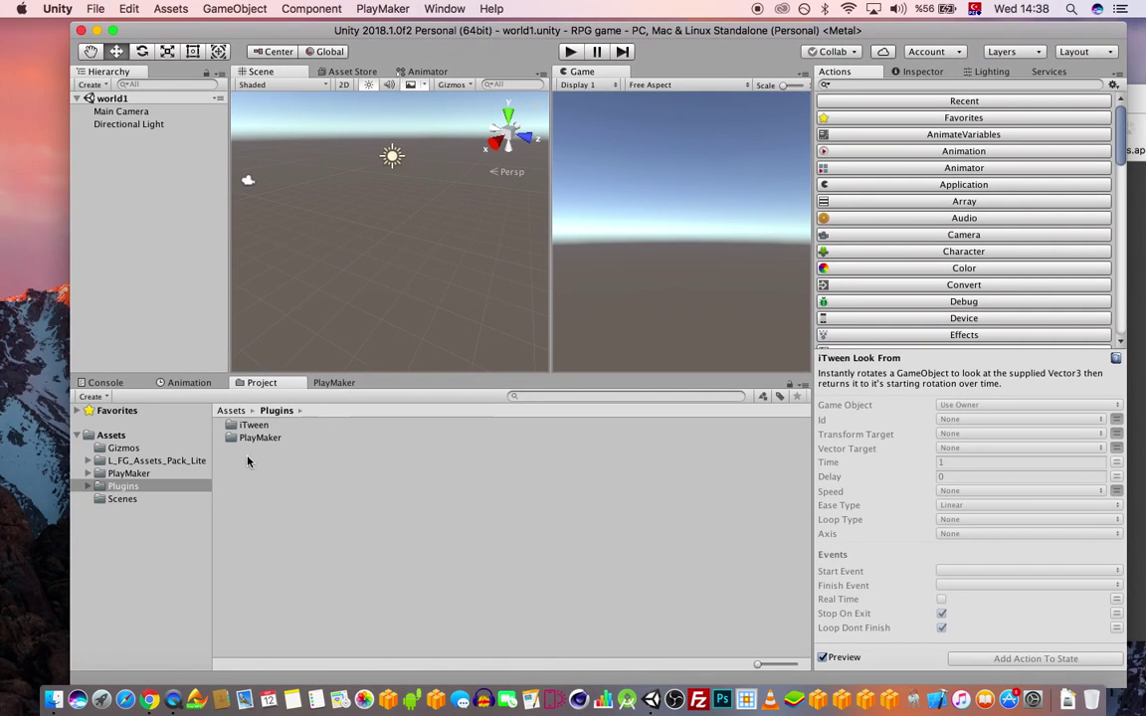
Expand the L_FG_Assets_Pack_Lite folder and view a preview image of the pack on its Asset Store page.
{"action": "left_click", "coordinate": [140, 459]}
{"action": "left_click", "coordinate": [87, 461]}
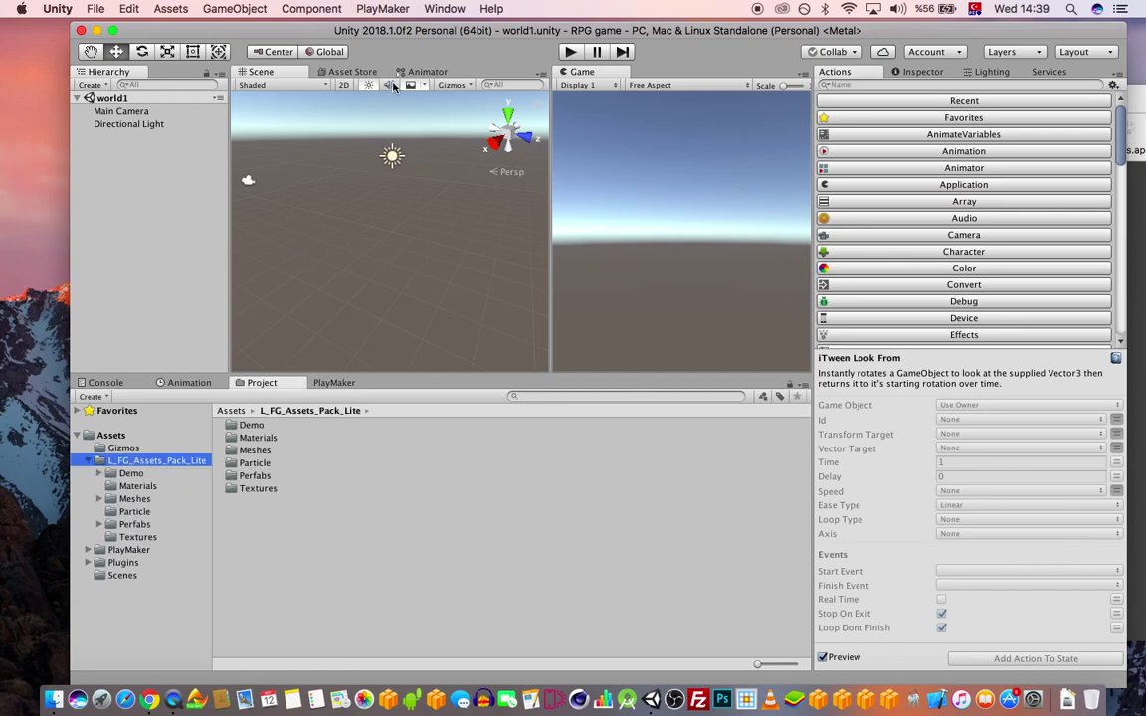
{"action": "left_click", "coordinate": [354, 71]}
{"action": "scroll", "coordinate": [422, 251], "scroll_direction": "down", "scroll_amount": 5}
{"action": "scroll", "coordinate": [424, 189], "scroll_direction": "up", "scroll_amount": 5}
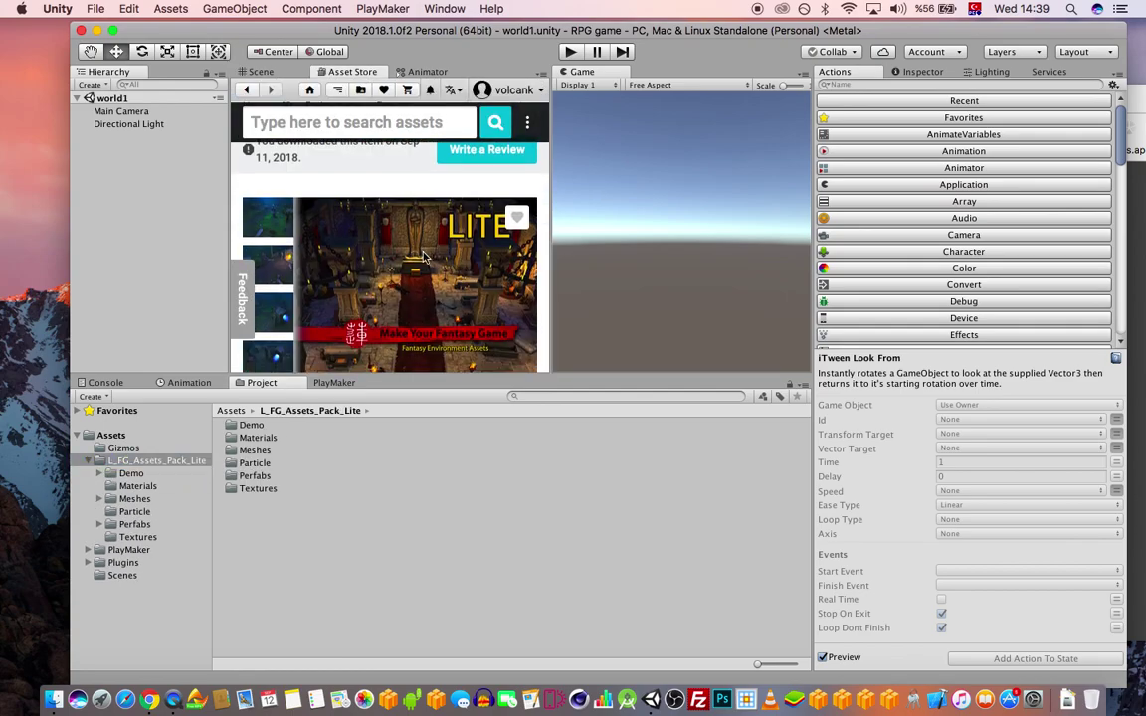
{"action": "left_click", "coordinate": [325, 261]}
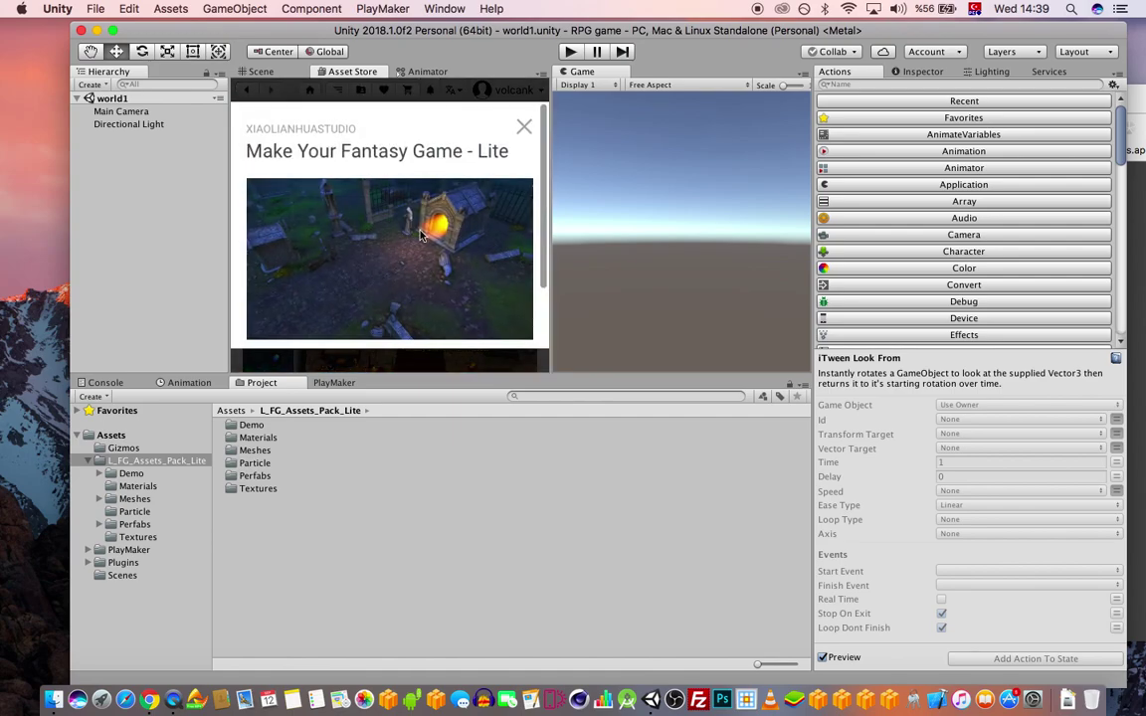
{"action": "left_click", "coordinate": [531, 129]}
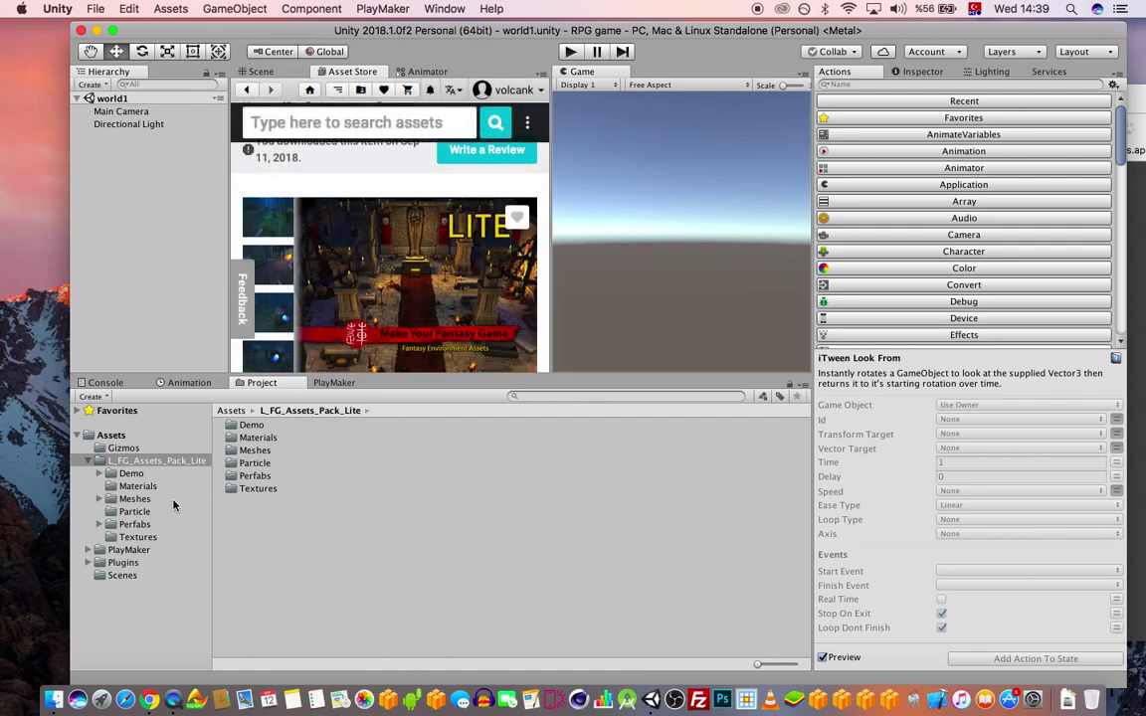
Place the Tomb03_b prefab from the Perfabs/Cemetery folder in the world1 scene and raise it slightly.
{"action": "left_click", "coordinate": [136, 524]}
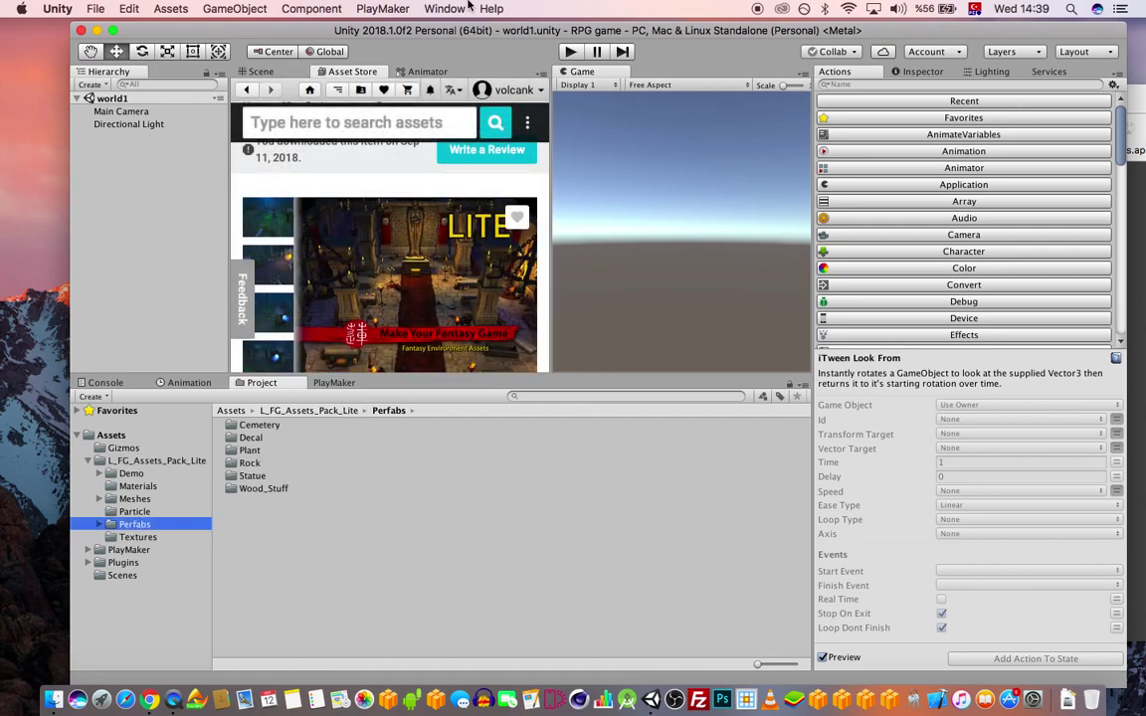
{"action": "left_click", "coordinate": [272, 72]}
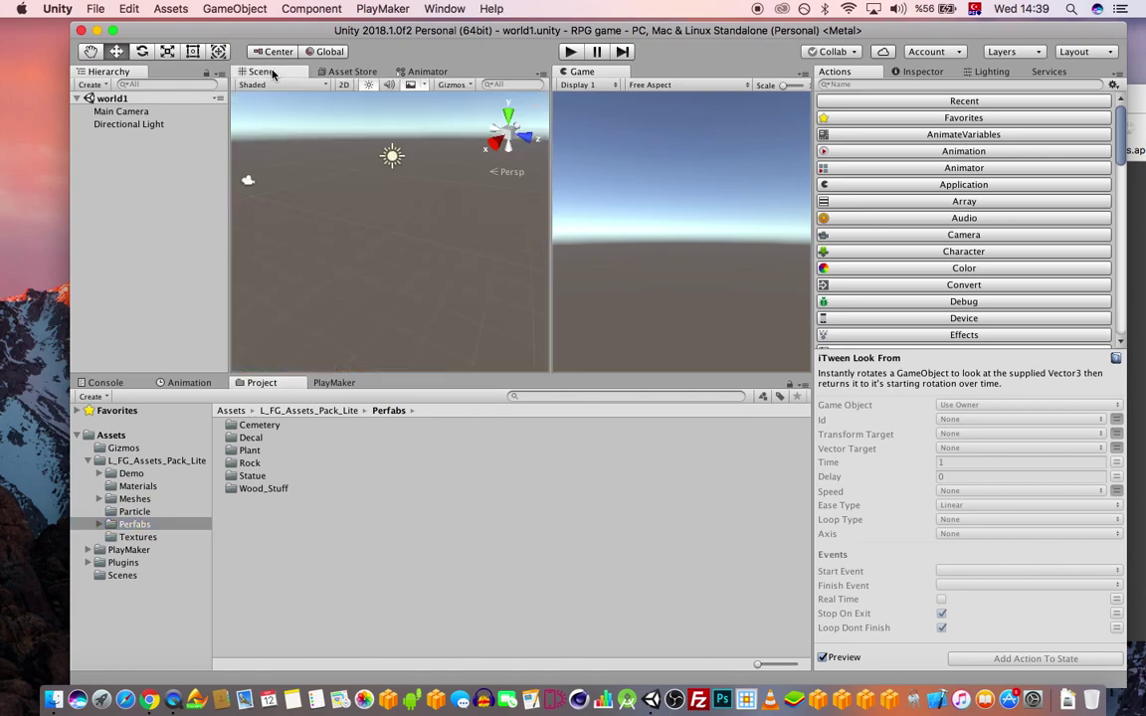
{"action": "left_click", "coordinate": [98, 525]}
{"action": "left_click", "coordinate": [149, 537]}
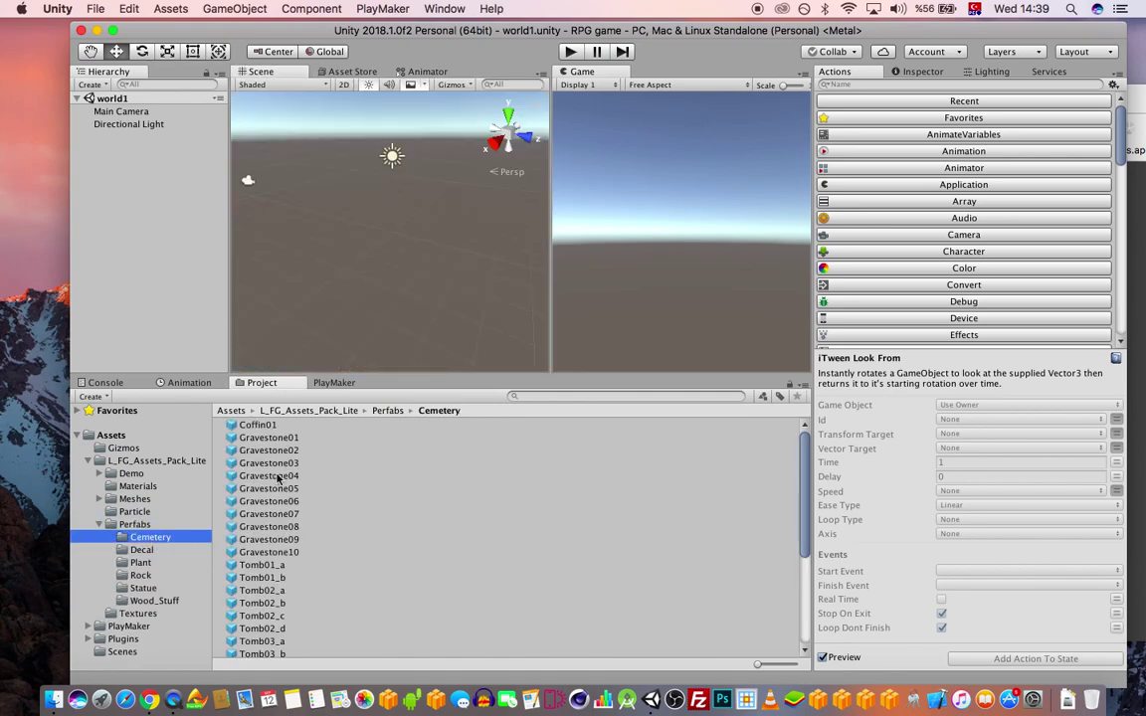
{"action": "scroll", "coordinate": [284, 572], "scroll_direction": "down", "scroll_amount": 4}
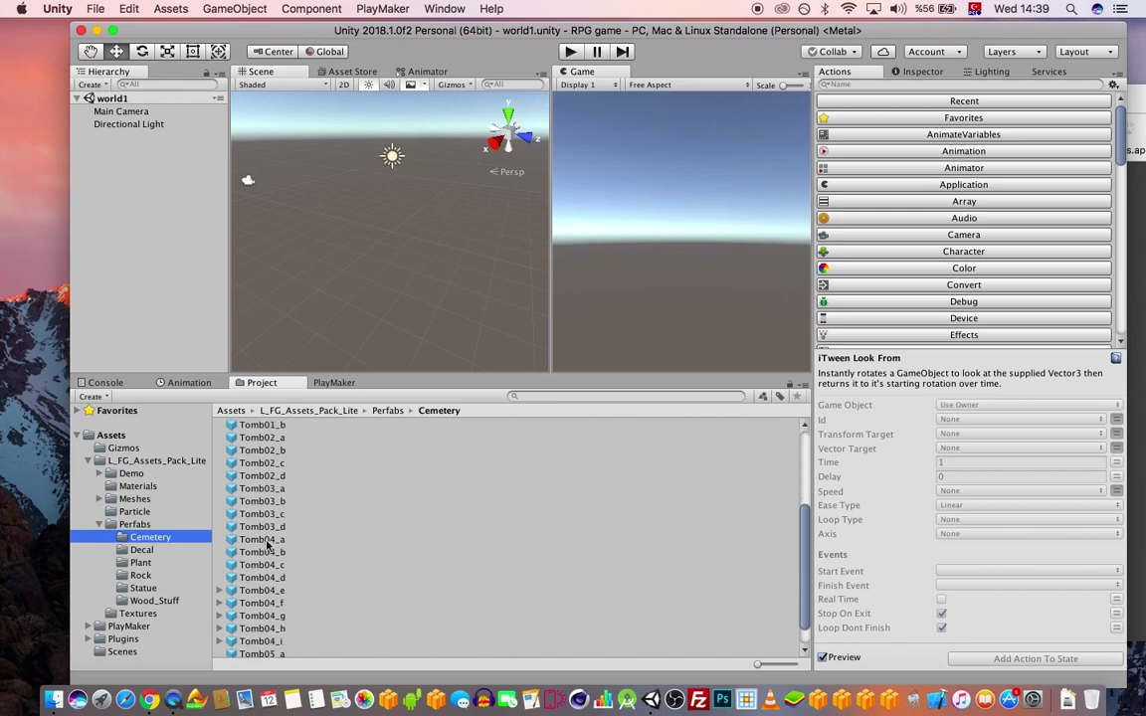
{"action": "left_click_drag", "start_coordinate": [259, 501], "coordinate": [395, 248]}
{"action": "scroll", "coordinate": [412, 211], "scroll_direction": "up", "scroll_amount": 3}
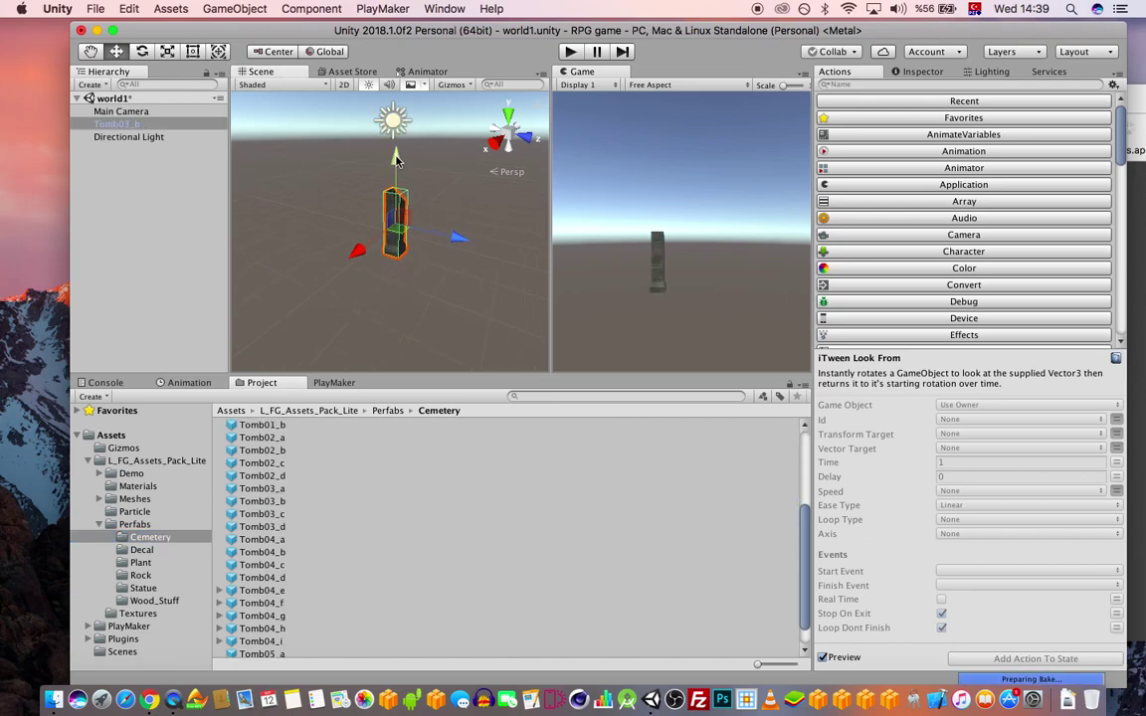
{"action": "left_click_drag", "start_coordinate": [396, 158], "coordinate": [396, 141]}
Delete the Tomb03_b object from the world1 scene and save the scene.
{"action": "left_click", "coordinate": [142, 550]}
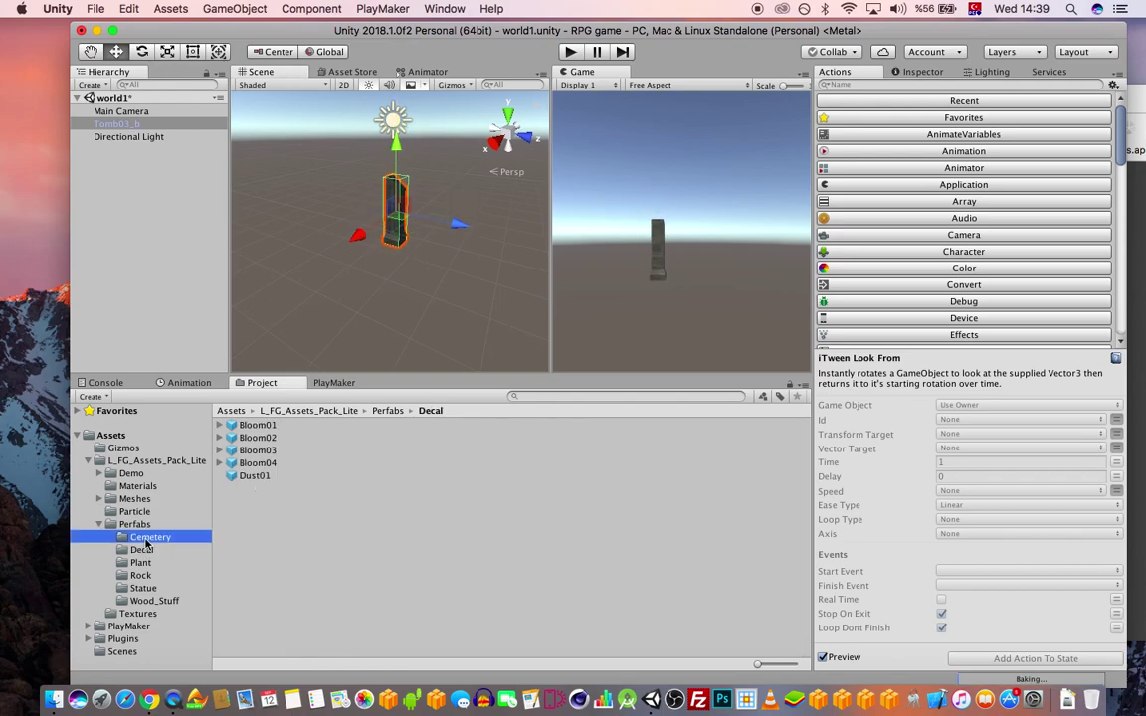
{"action": "left_click", "coordinate": [149, 537]}
{"action": "left_click", "coordinate": [410, 231]}
{"action": "left_click", "coordinate": [403, 235]}
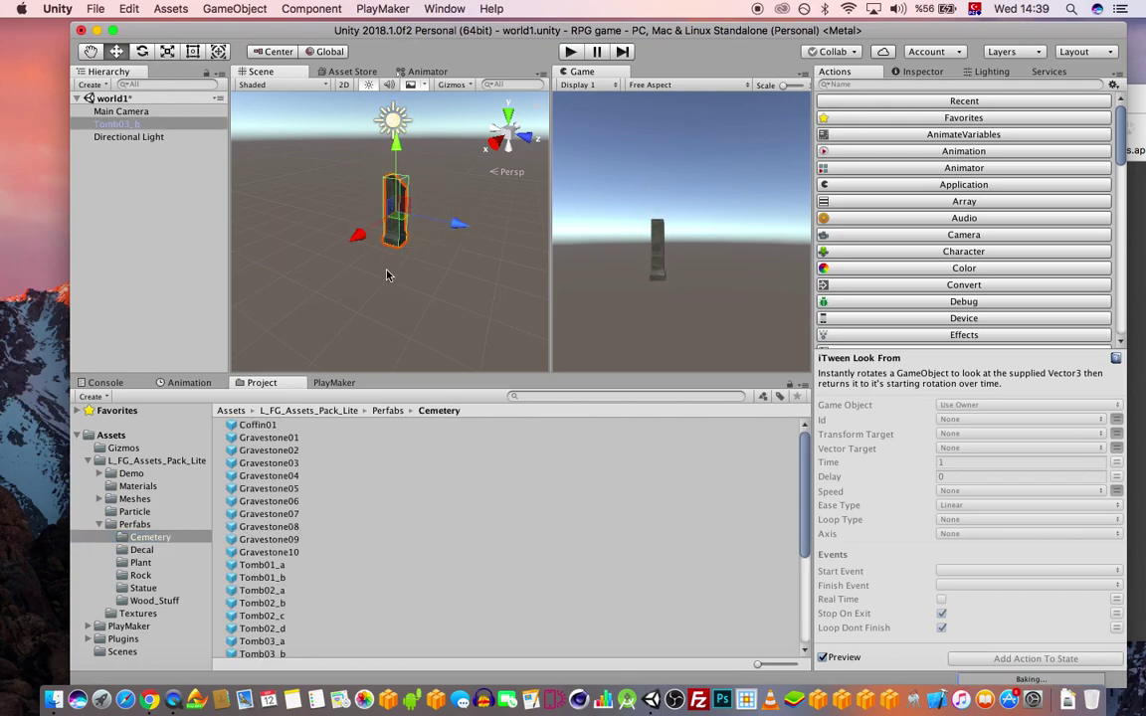
{"action": "key", "text": "super+BackSpace"}
{"action": "key", "text": "super+s"}
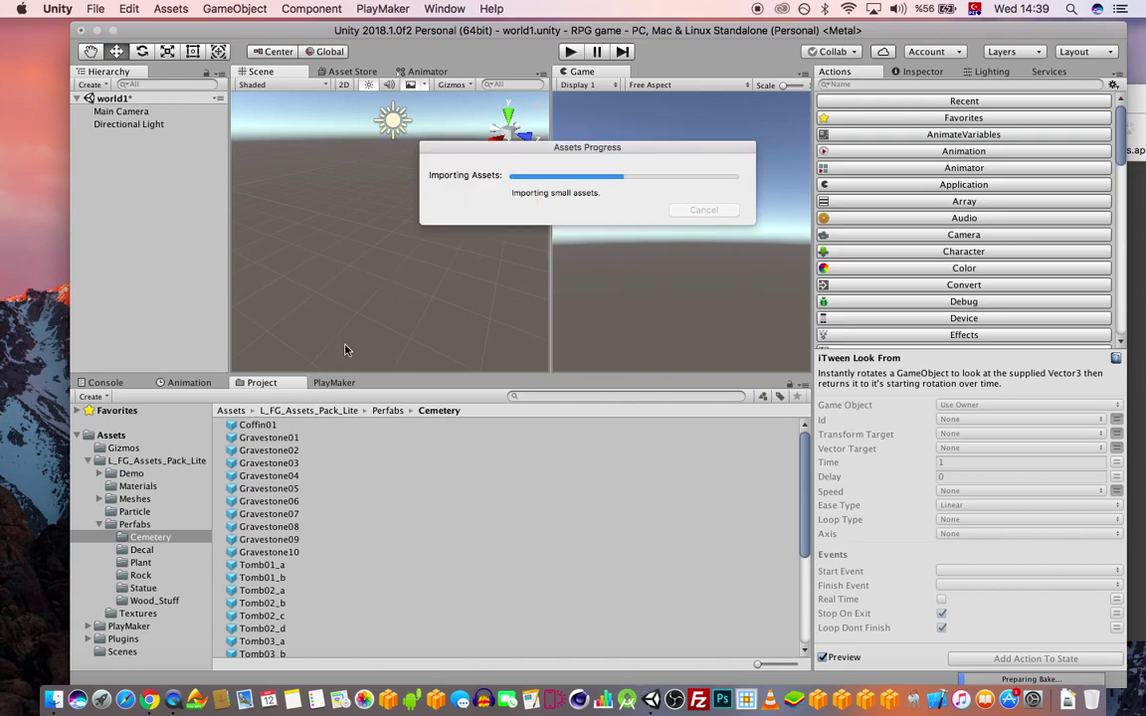
Open the Demo6 scene from the Demo folder of L_FG_Assets_Pack_Lite.
{"action": "left_click", "coordinate": [119, 475]}
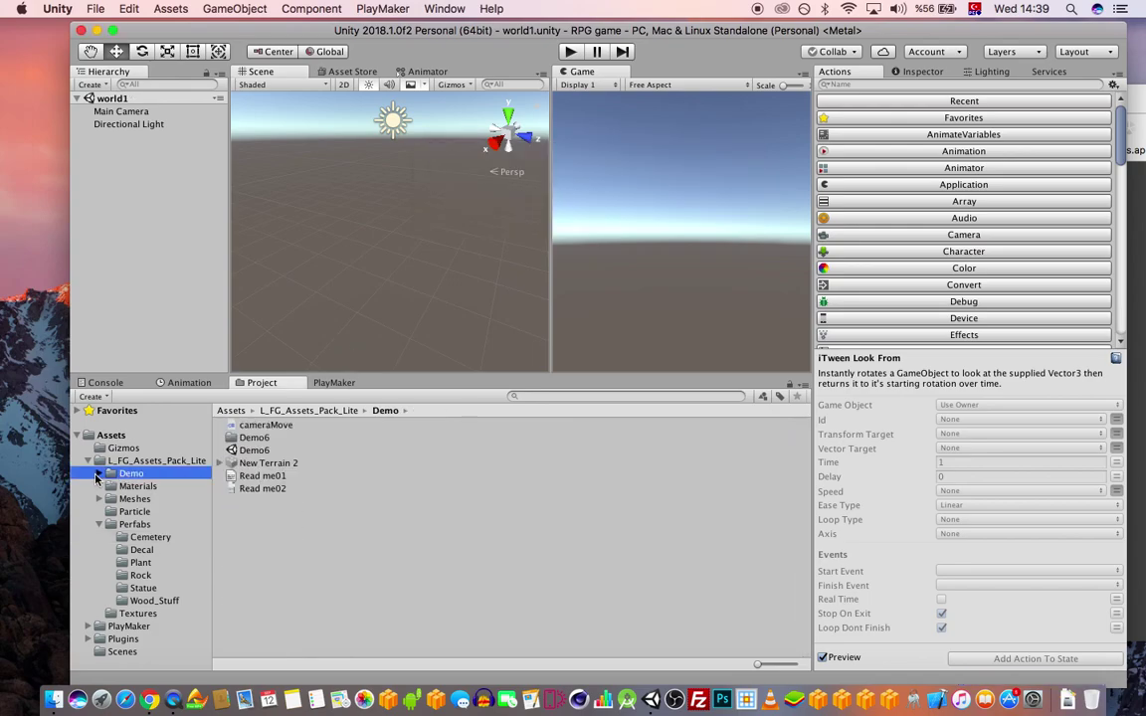
{"action": "left_click", "coordinate": [98, 474]}
{"action": "left_click", "coordinate": [133, 486]}
{"action": "left_click", "coordinate": [140, 474]}
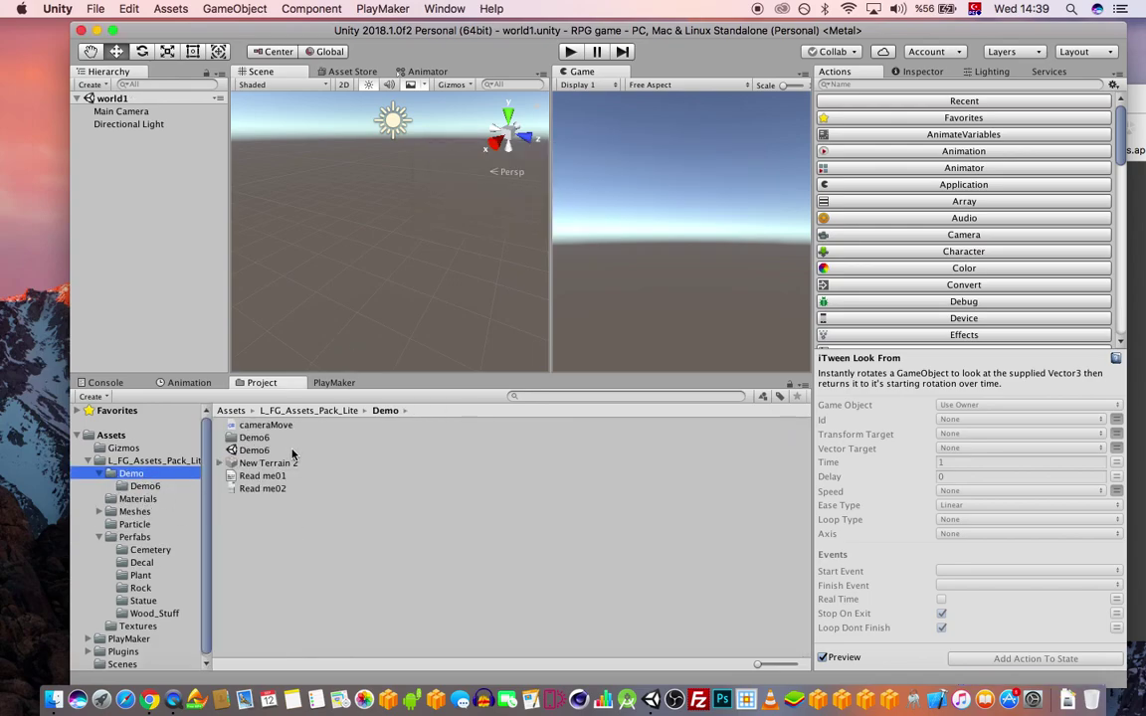
{"action": "left_click", "coordinate": [254, 451]}
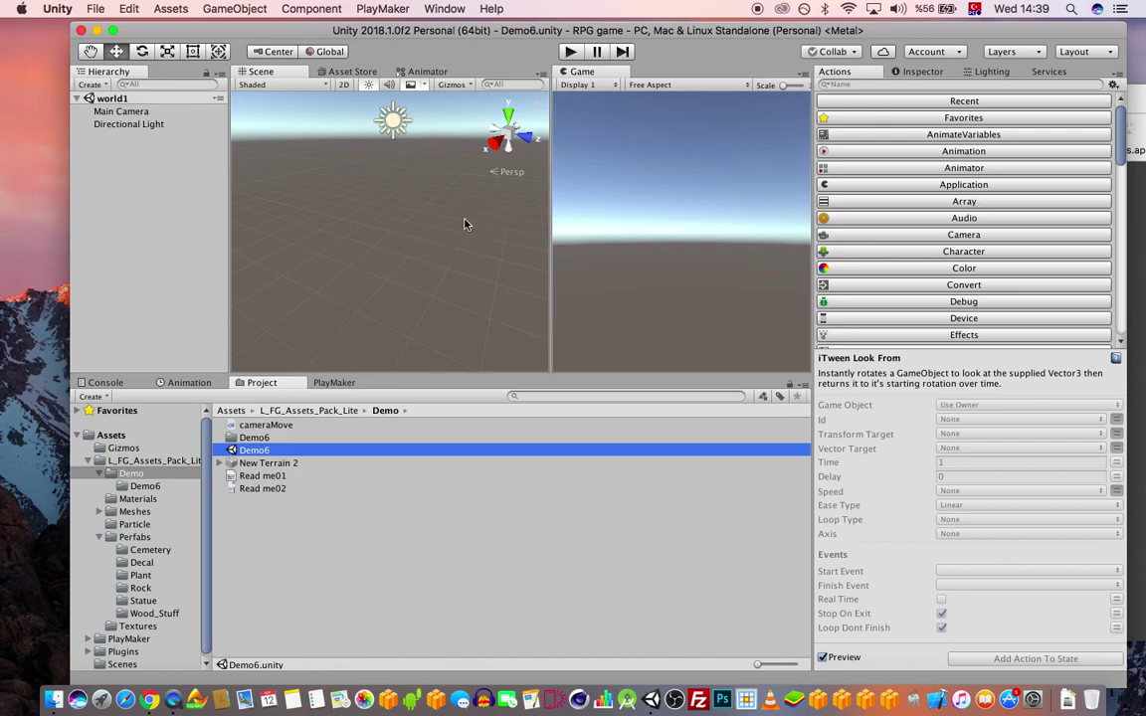
{"action": "left_click_drag", "start_coordinate": [435, 32], "coordinate": [425, 29]}
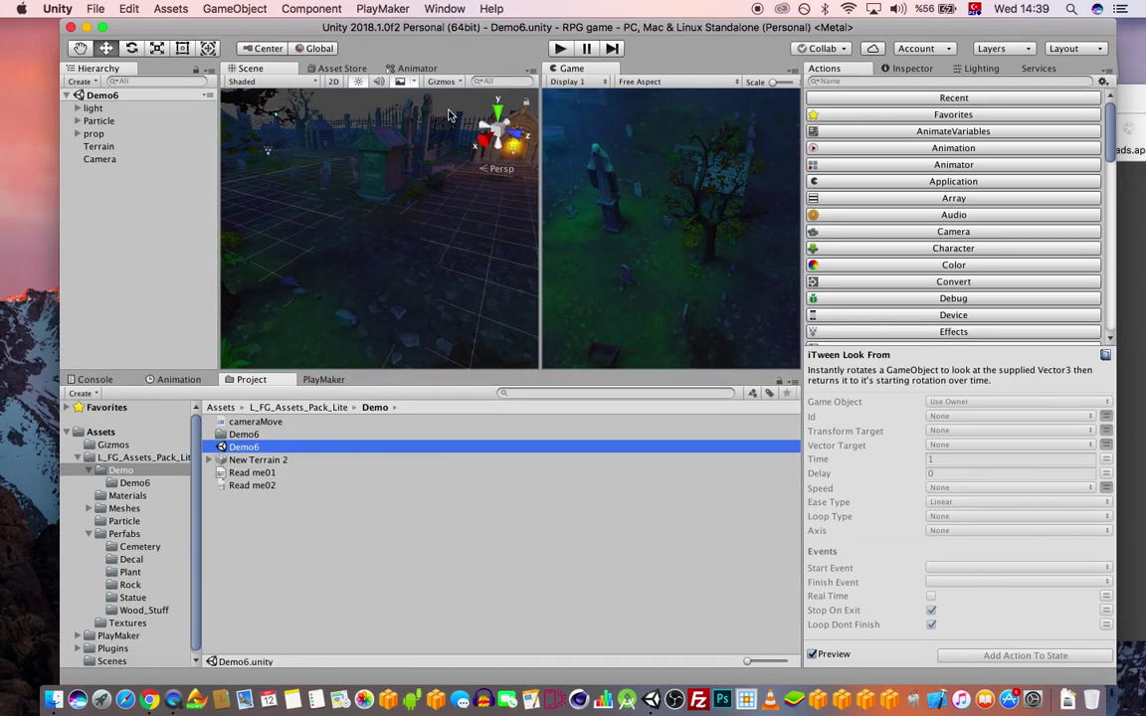
Look around the Demo6 cemetery, including the glowing gate and surrounding tombs, from several angles in the Scene view.
{"action": "right_click_drag", "start_coordinate": [386, 230], "coordinate": [567, 254]}
{"action": "mouse_move", "coordinate": [356, 252]}
{"action": "right_mouse_down"}
{"action": "mouse_move", "coordinate": [381, 297]}
{"action": "mouse_move", "coordinate": [443, 243]}
{"action": "mouse_move", "coordinate": [527, 323]}
{"action": "mouse_move", "coordinate": [516, 263]}
{"action": "mouse_move", "coordinate": [366, 271]}
{"action": "mouse_move", "coordinate": [362, 260]}
{"action": "right_mouse_up"}
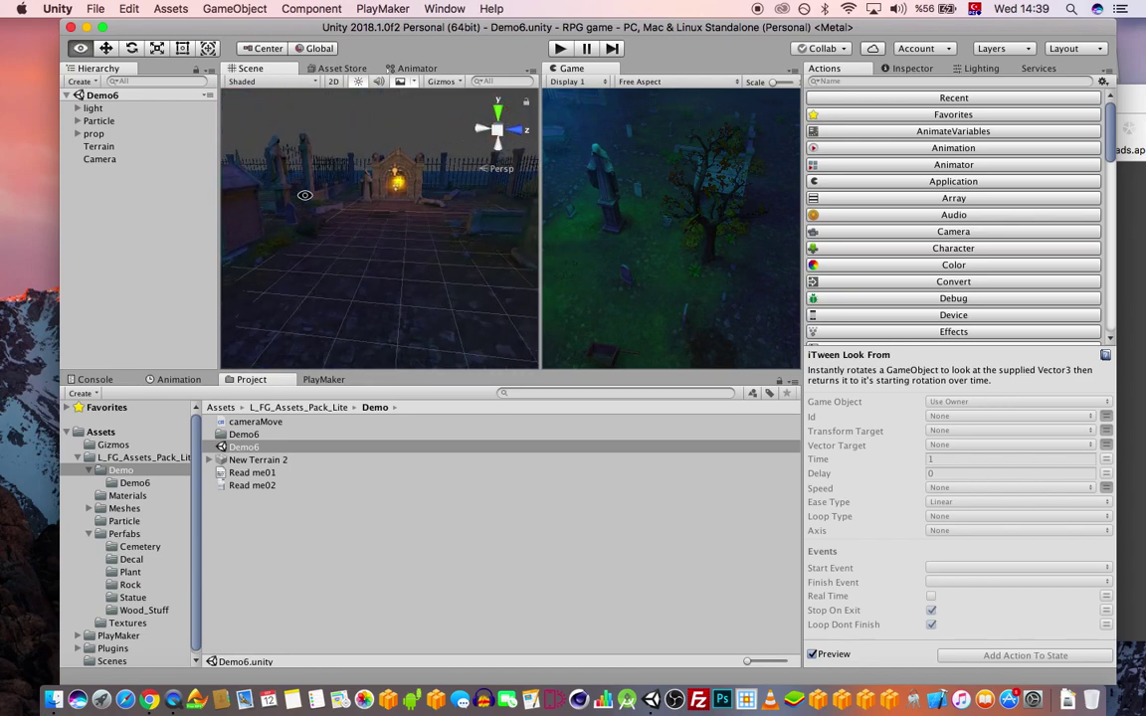
{"action": "left_click_drag", "start_coordinate": [505, 253], "coordinate": [364, 280], "text": "alt"}
{"action": "right_click_drag", "start_coordinate": [363, 280], "coordinate": [356, 277], "text": "alt"}
{"action": "left_click_drag", "start_coordinate": [313, 293], "coordinate": [320, 322], "text": "alt"}
{"action": "right_click_drag", "start_coordinate": [321, 322], "coordinate": [340, 225]}
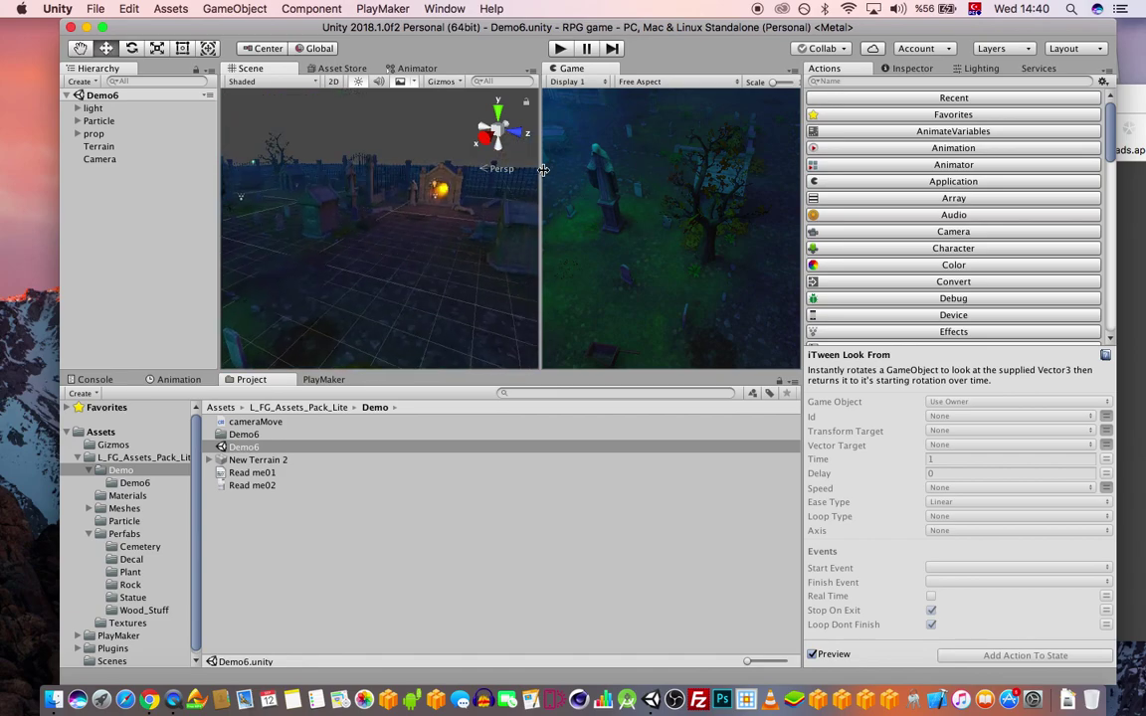
Widen the Game view and play-test the Demo6 scene, ending in edit mode.
{"action": "left_click_drag", "start_coordinate": [543, 170], "coordinate": [474, 170]}
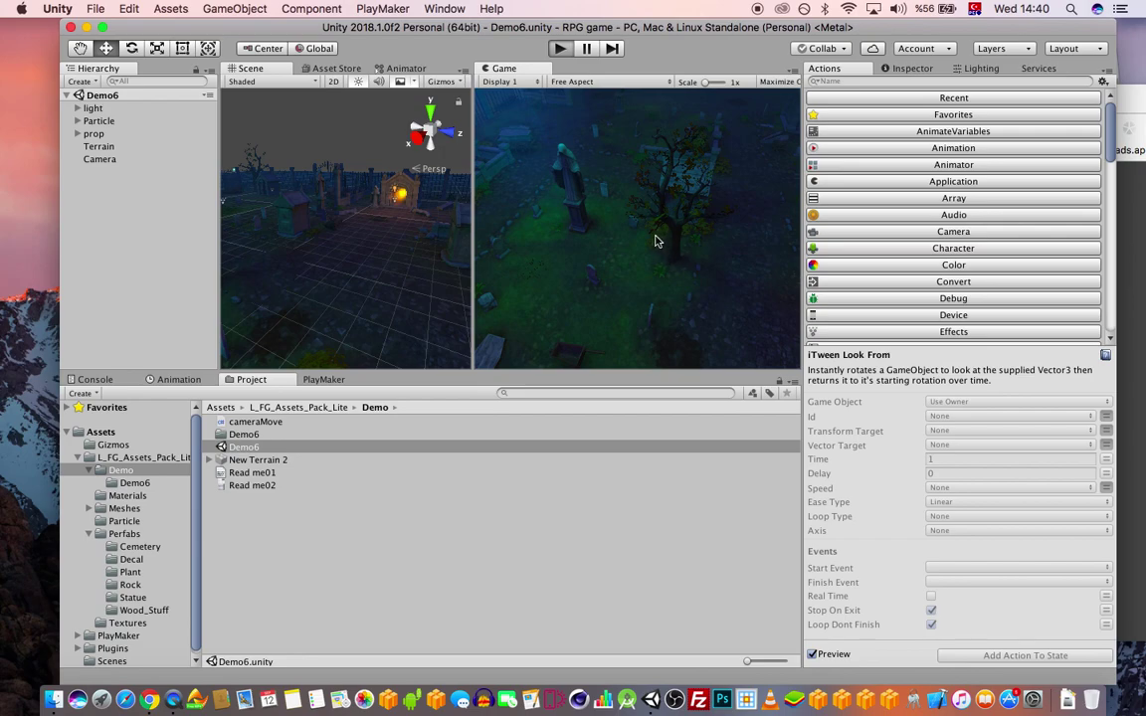
{"action": "key", "text": "super+p"}
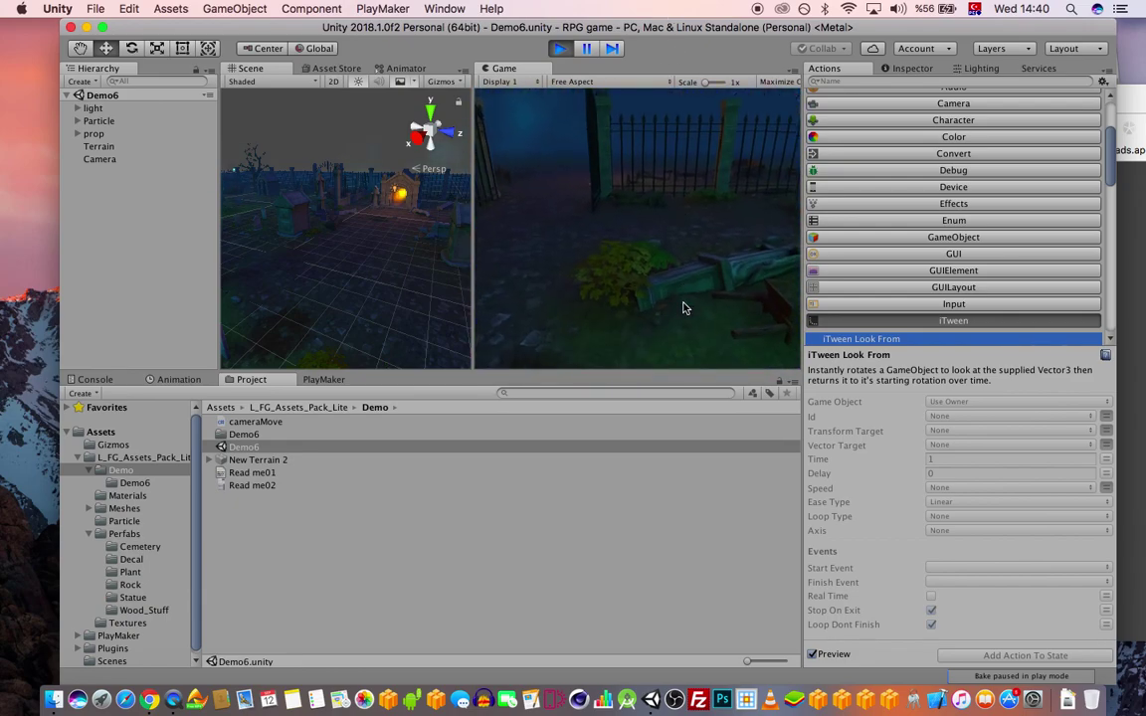
{"action": "key", "text": "super+p"}
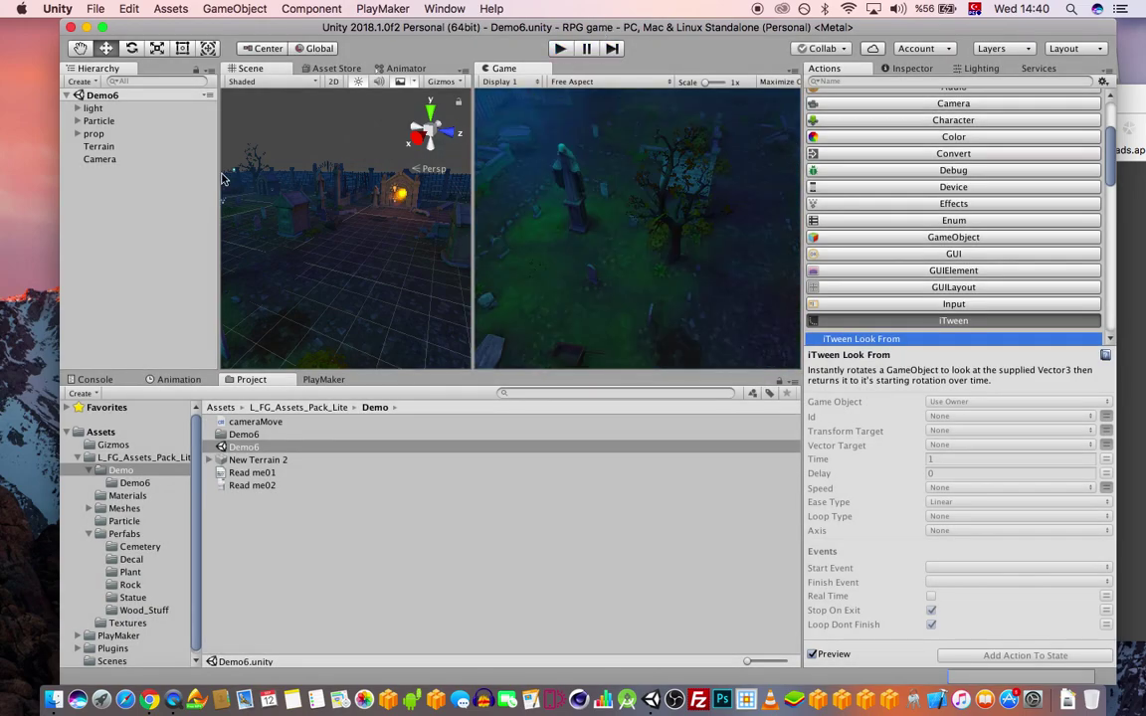
Replace the Demo6 scene's existing Camera with a newly created Camera.
{"action": "left_click", "coordinate": [102, 159]}
{"action": "key", "text": "super+BackSpace"}
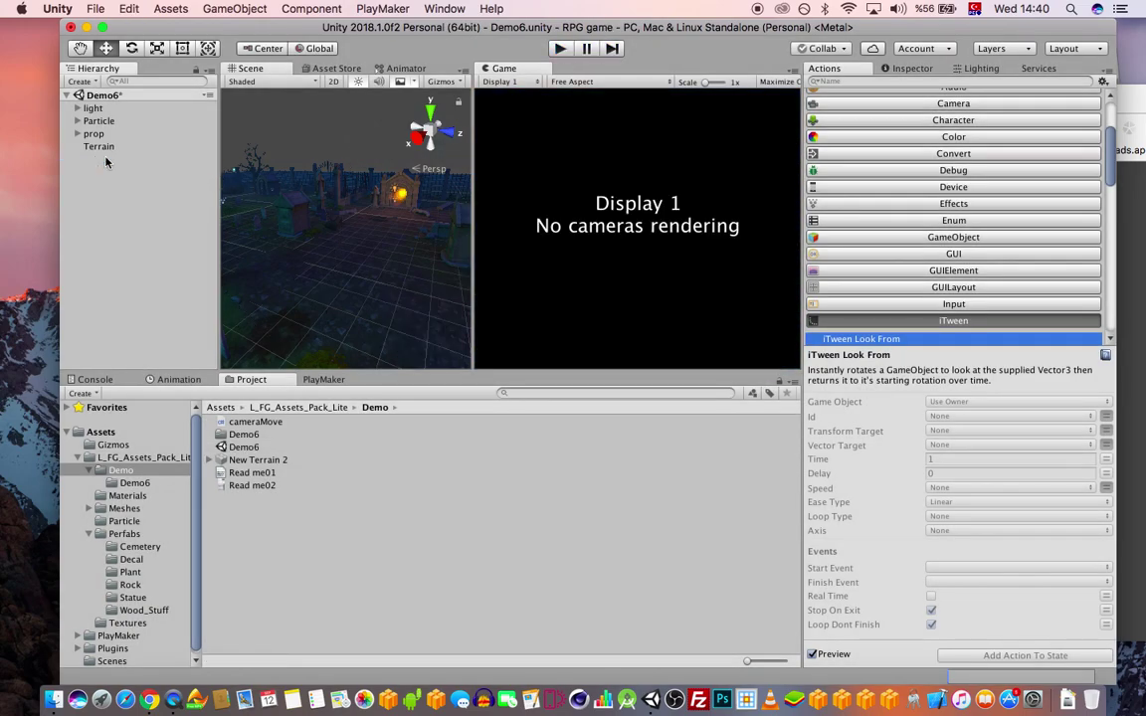
{"action": "left_click", "coordinate": [235, 8]}
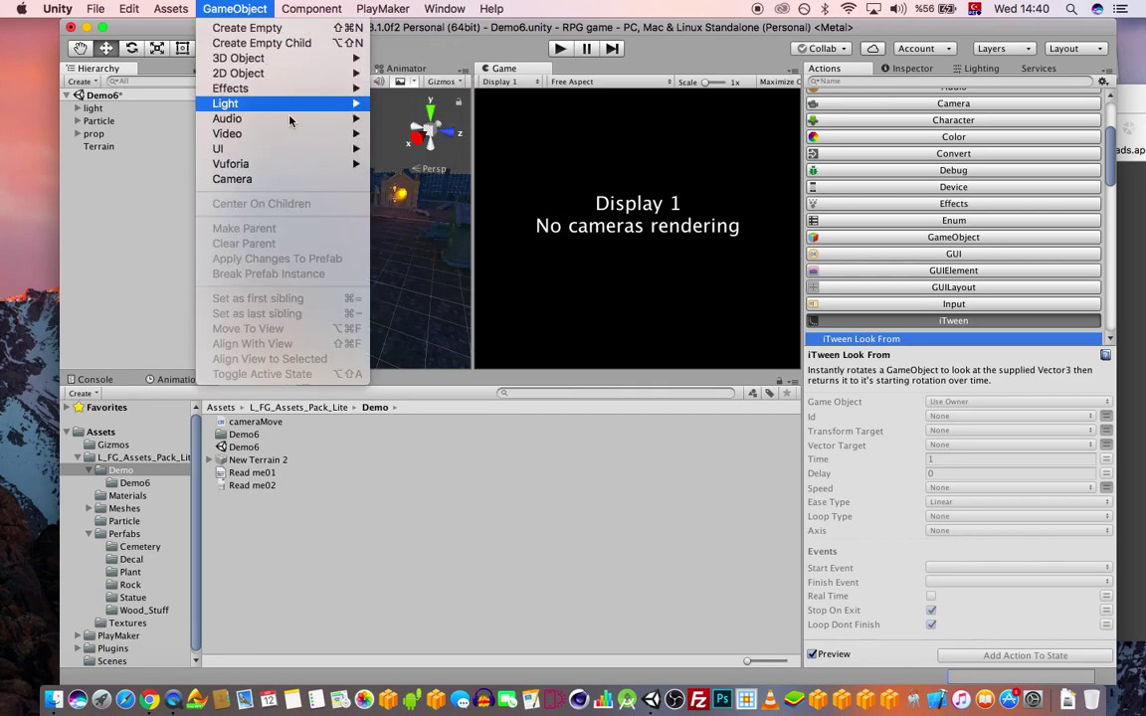
{"action": "left_click", "coordinate": [294, 180]}
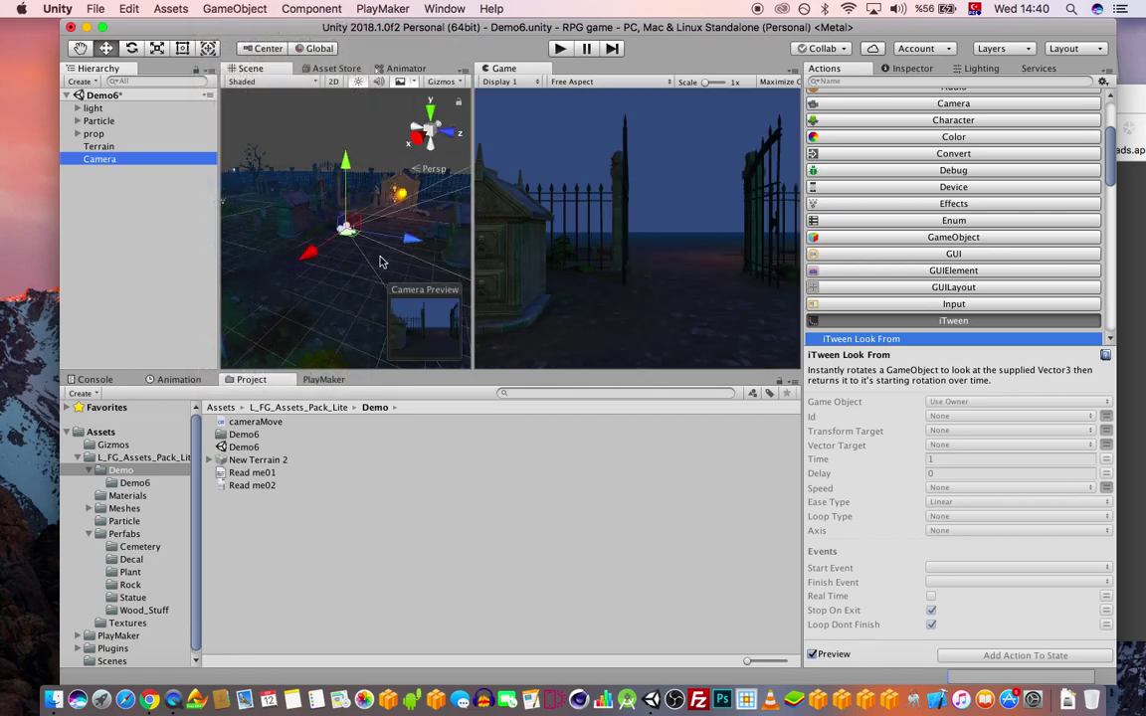
Move the new camera along its Z axis to about -13.8.
{"action": "scroll", "coordinate": [380, 257], "scroll_direction": "down", "scroll_amount": 4}
{"action": "left_click_drag", "start_coordinate": [409, 247], "coordinate": [278, 240]}
{"action": "left_click_drag", "start_coordinate": [379, 289], "coordinate": [318, 276], "text": "alt"}
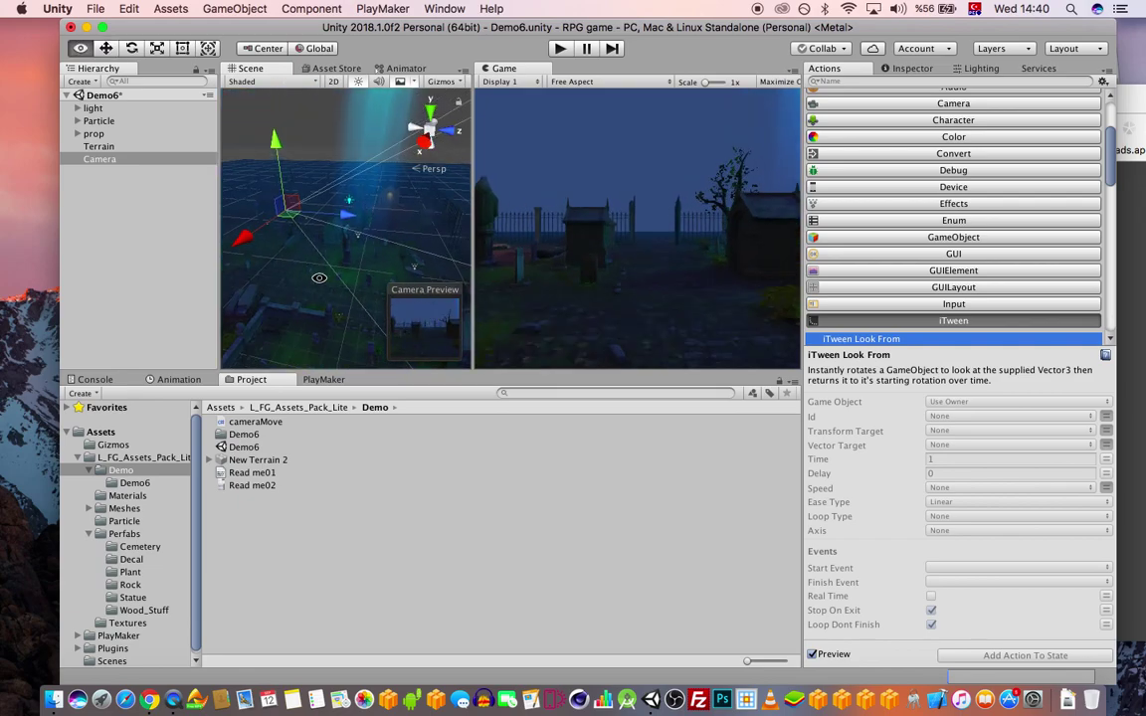
Set the camera's position to 0 on the X, Y and Z axes.
{"action": "left_click", "coordinate": [904, 69]}
{"action": "left_click", "coordinate": [955, 135]}
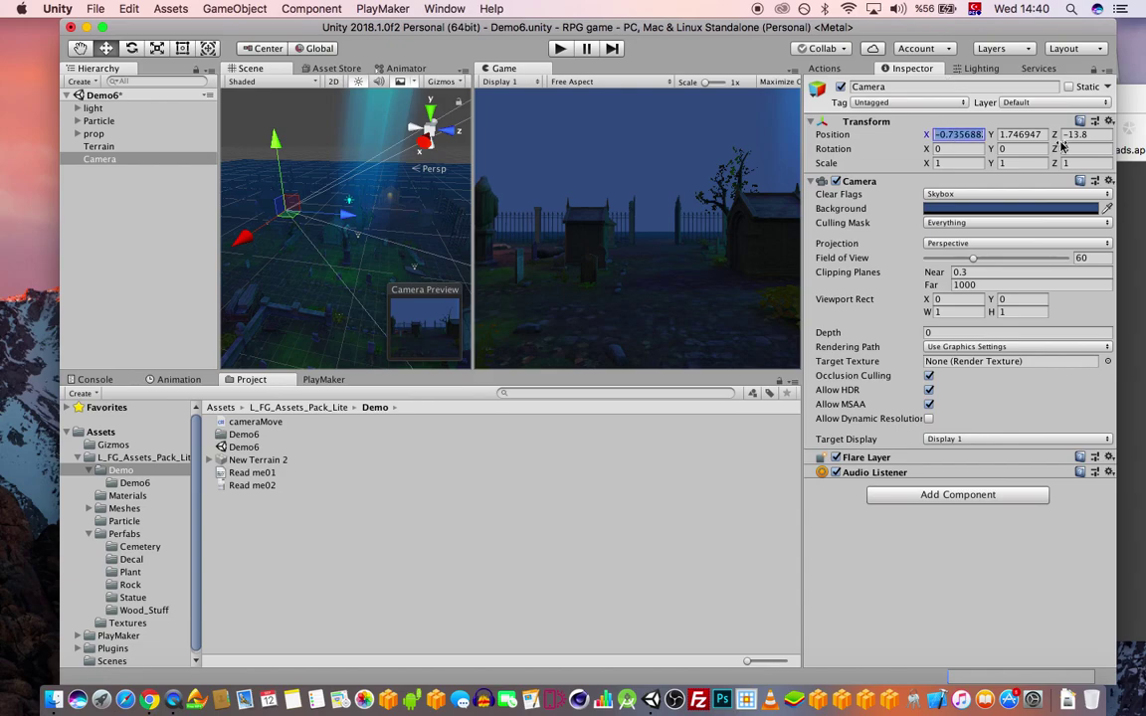
{"action": "type", "text": "0"}
{"action": "key", "text": "Tab"}
{"action": "type", "text": "0"}
{"action": "key", "text": "Tab"}
{"action": "type", "text": "0"}
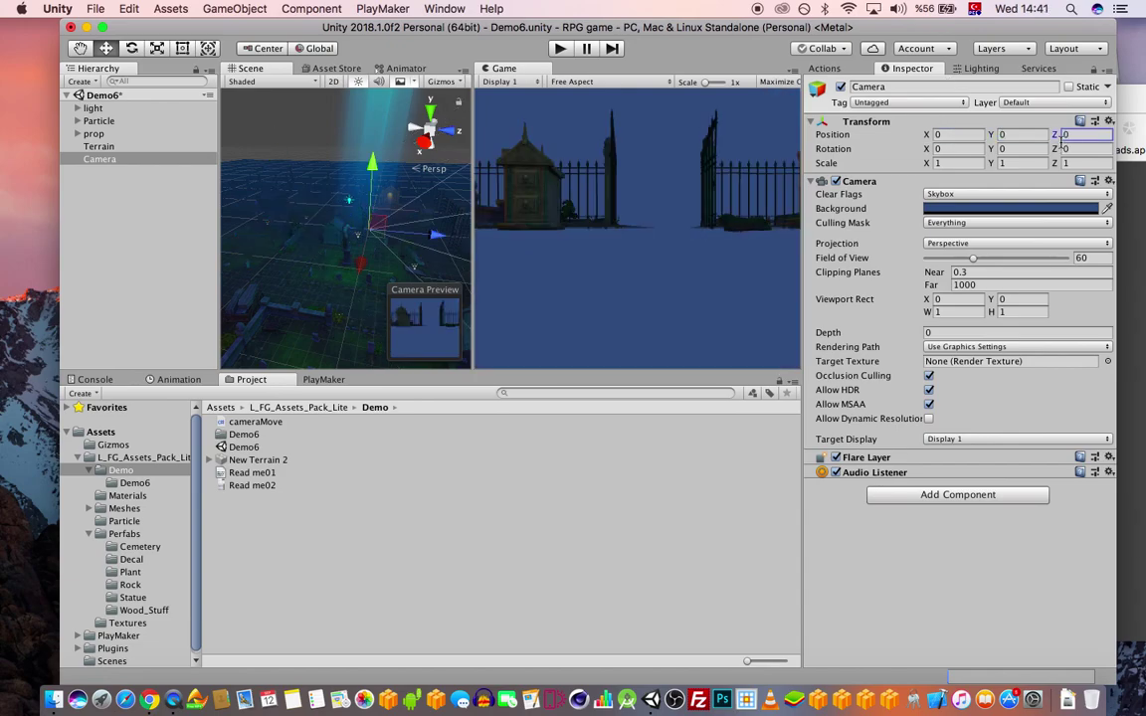
Move the camera to about 7.77, 2.5, 2.7, rotate it about -83.8 on Y to face the glowing gate, and save the scene.
{"action": "left_click_drag", "start_coordinate": [373, 170], "coordinate": [375, 129]}
{"action": "left_click_drag", "start_coordinate": [431, 195], "coordinate": [525, 216]}
{"action": "key", "text": "e"}
{"action": "key", "text": "q"}
{"action": "key", "text": "w"}
{"action": "left_click_drag", "start_coordinate": [403, 193], "coordinate": [456, 193]}
{"action": "left_click_drag", "start_coordinate": [399, 139], "coordinate": [425, 214]}
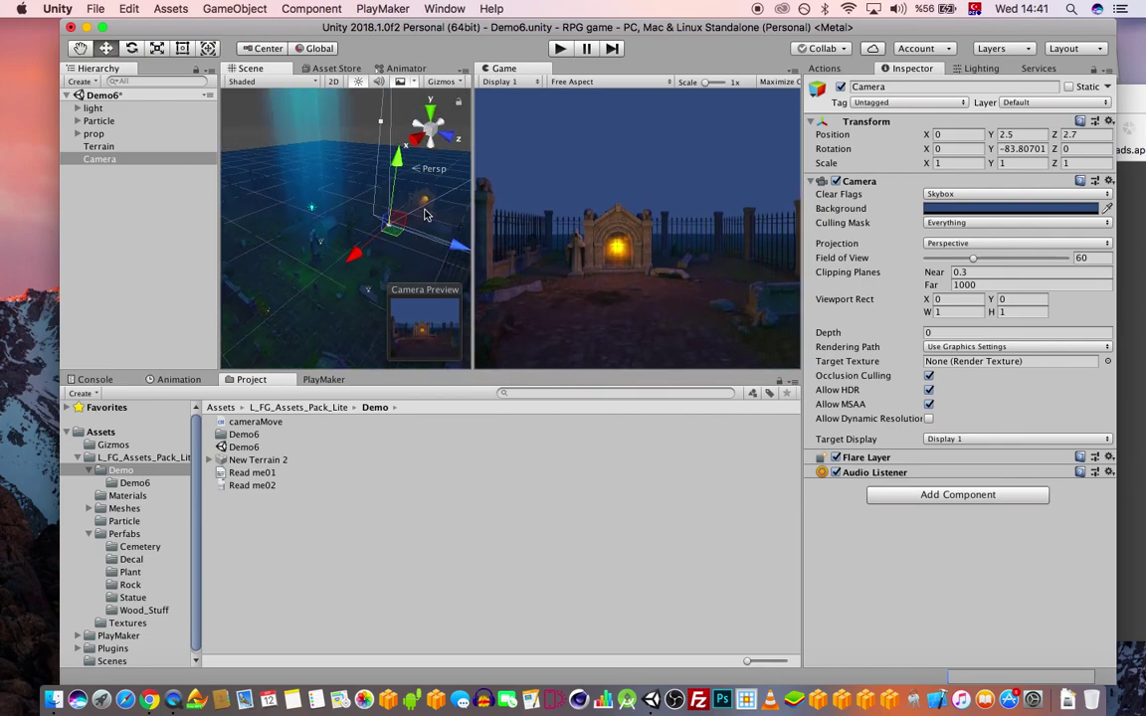
{"action": "left_click_drag", "start_coordinate": [363, 248], "coordinate": [335, 264]}
{"action": "key", "text": "super+s"}
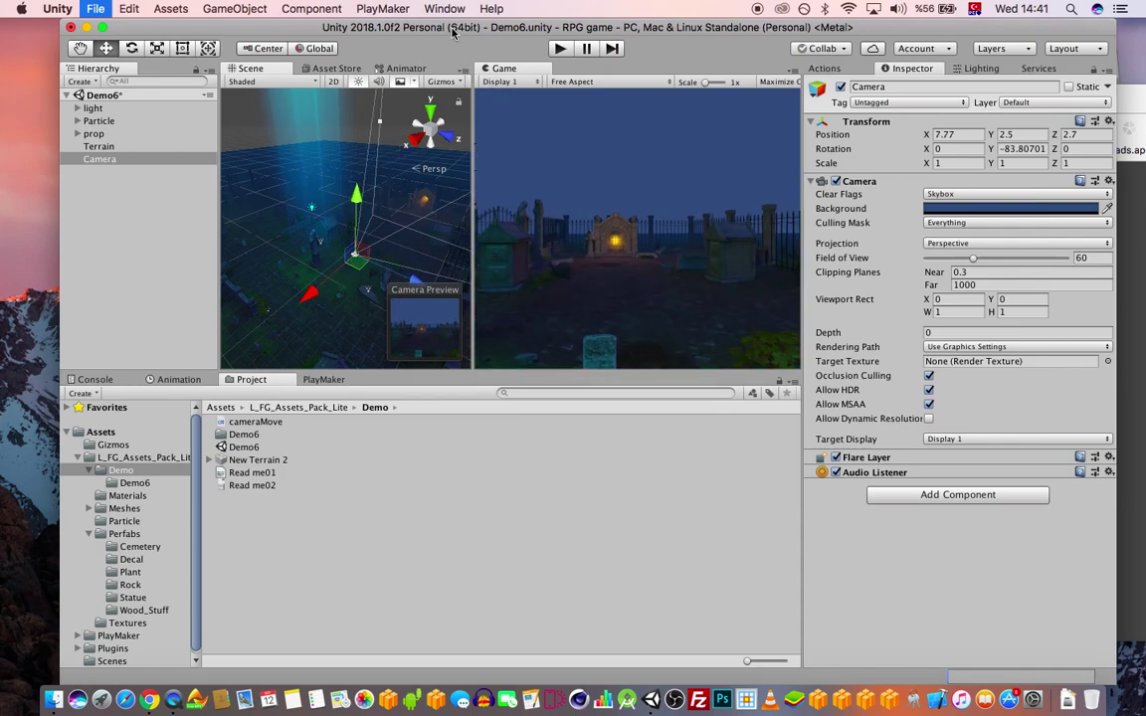
{"action": "left_click_drag", "start_coordinate": [418, 25], "coordinate": [414, 25]}
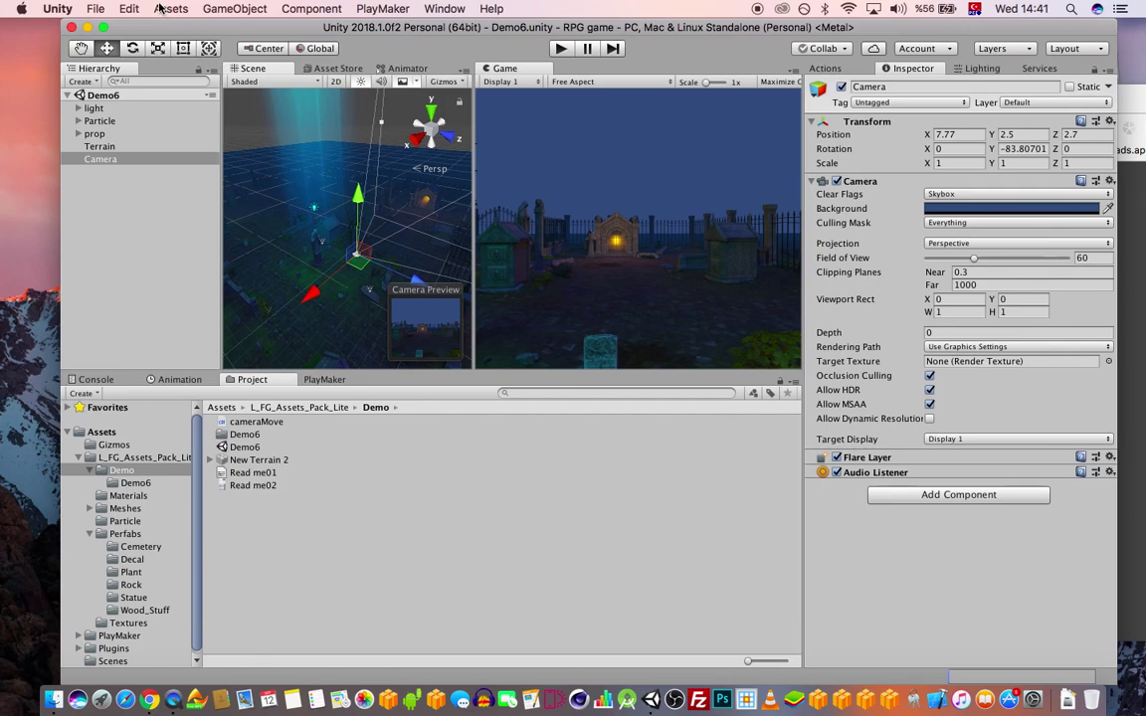
{"action": "left_click", "coordinate": [96, 8]}
{"action": "left_click", "coordinate": [199, 81]}
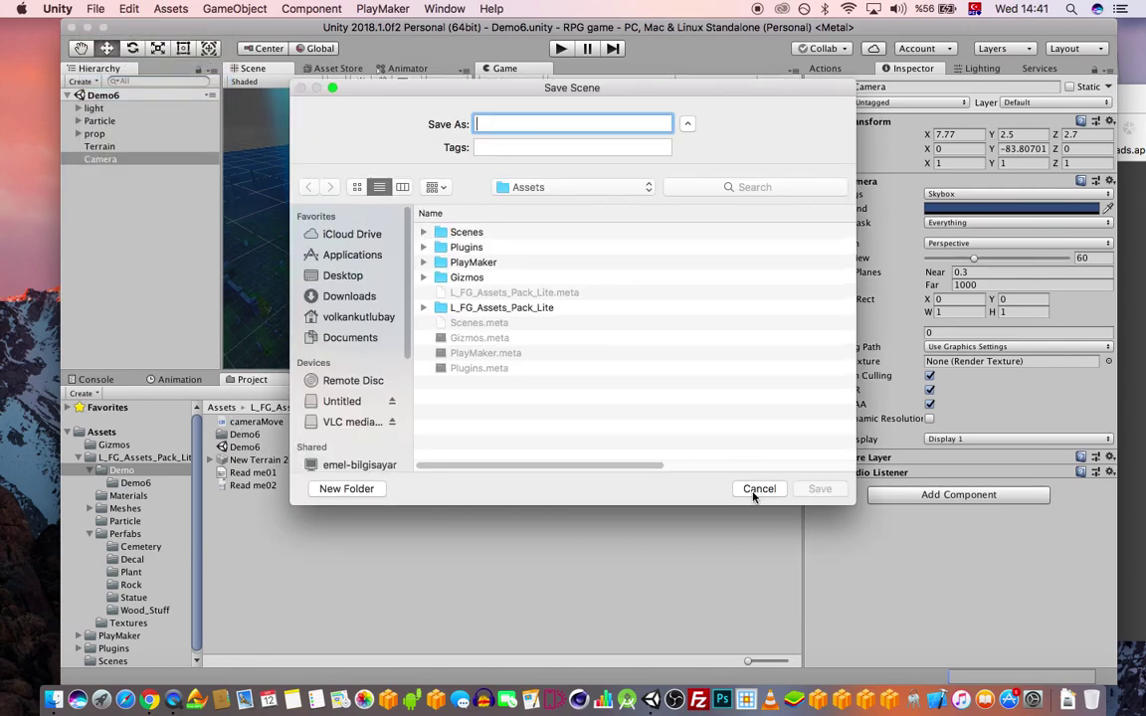
{"action": "left_click", "coordinate": [758, 489]}
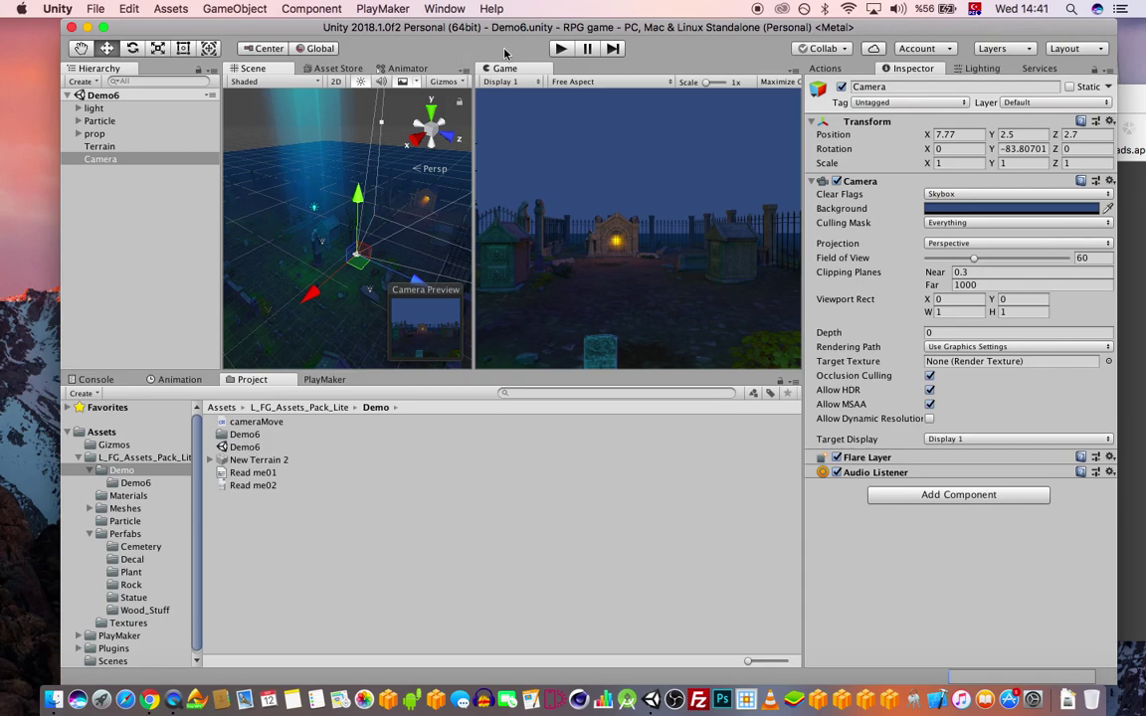
Save the scene as world1 in the Scenes folder, replacing the existing world1 scene.
{"action": "left_click", "coordinate": [95, 8]}
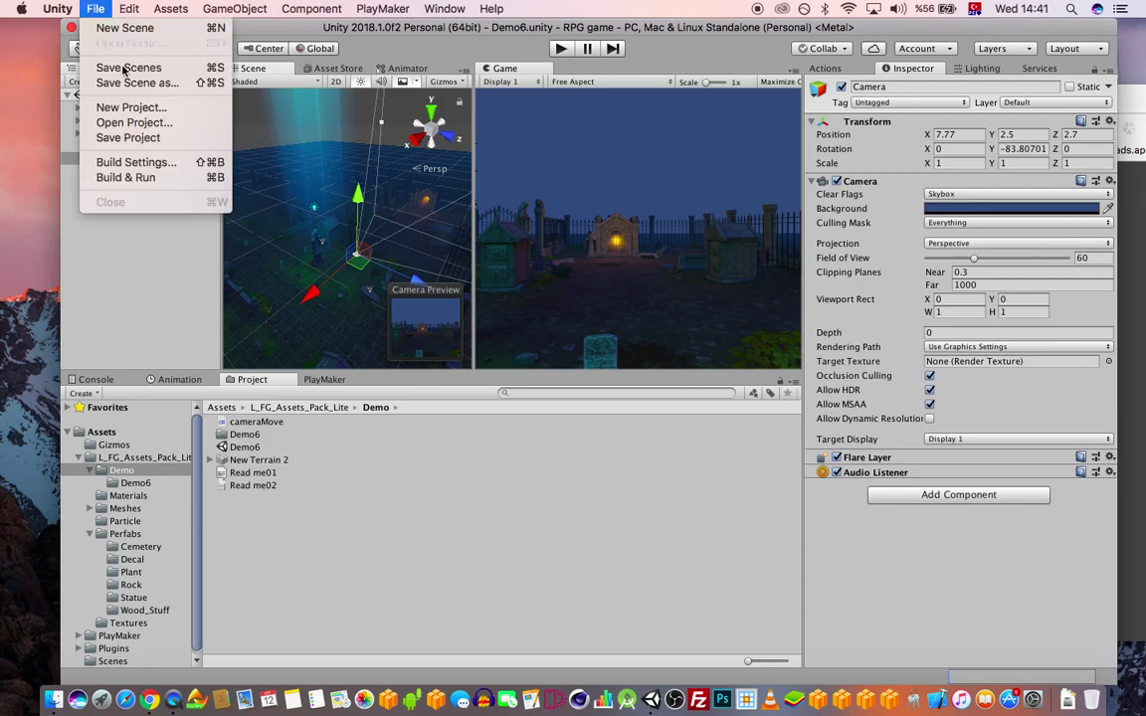
{"action": "left_click", "coordinate": [129, 80]}
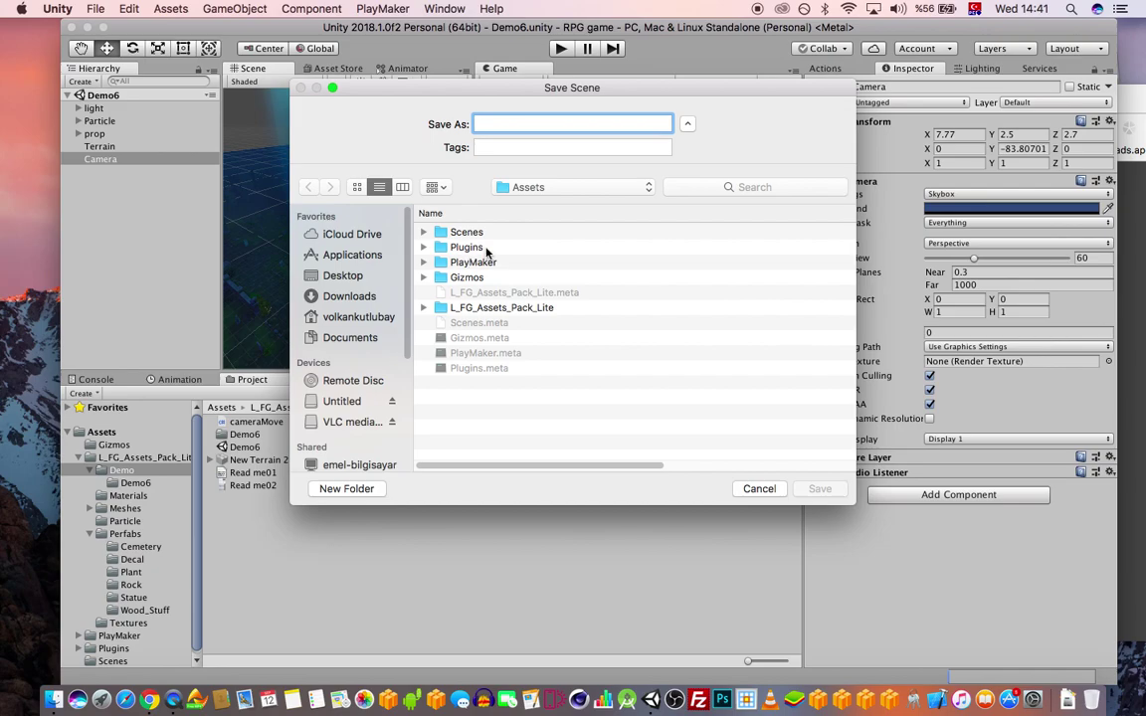
{"action": "double_click", "coordinate": [471, 232]}
{"action": "left_click", "coordinate": [503, 125]}
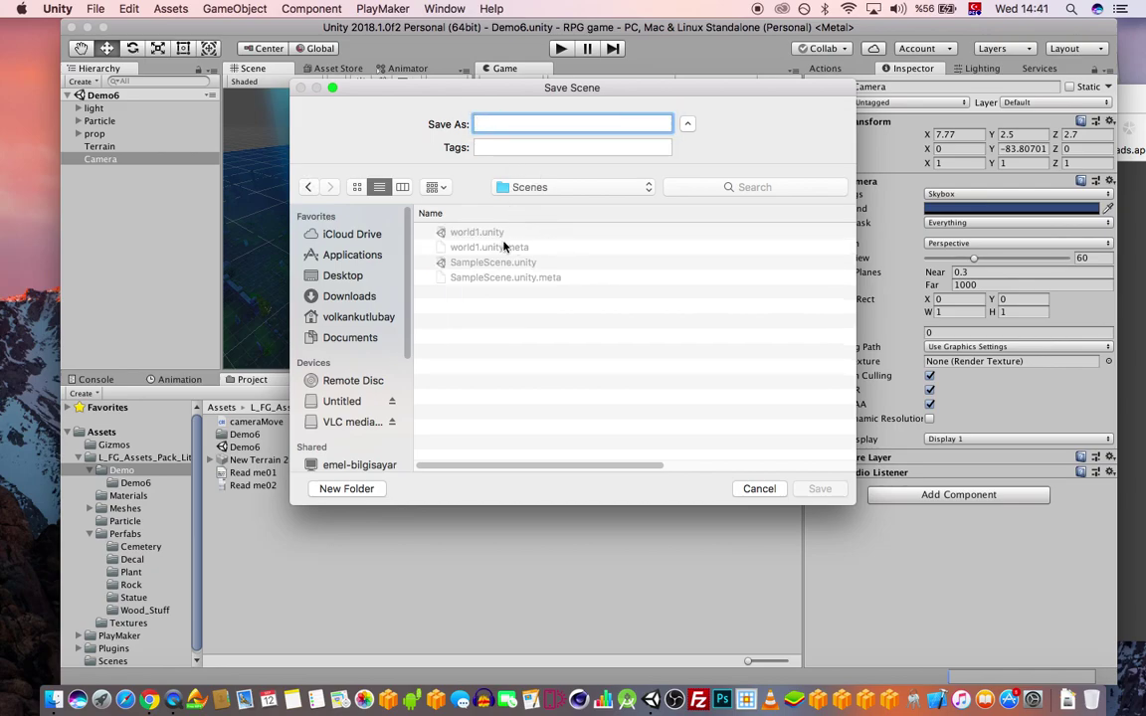
{"action": "left_click", "coordinate": [468, 235]}
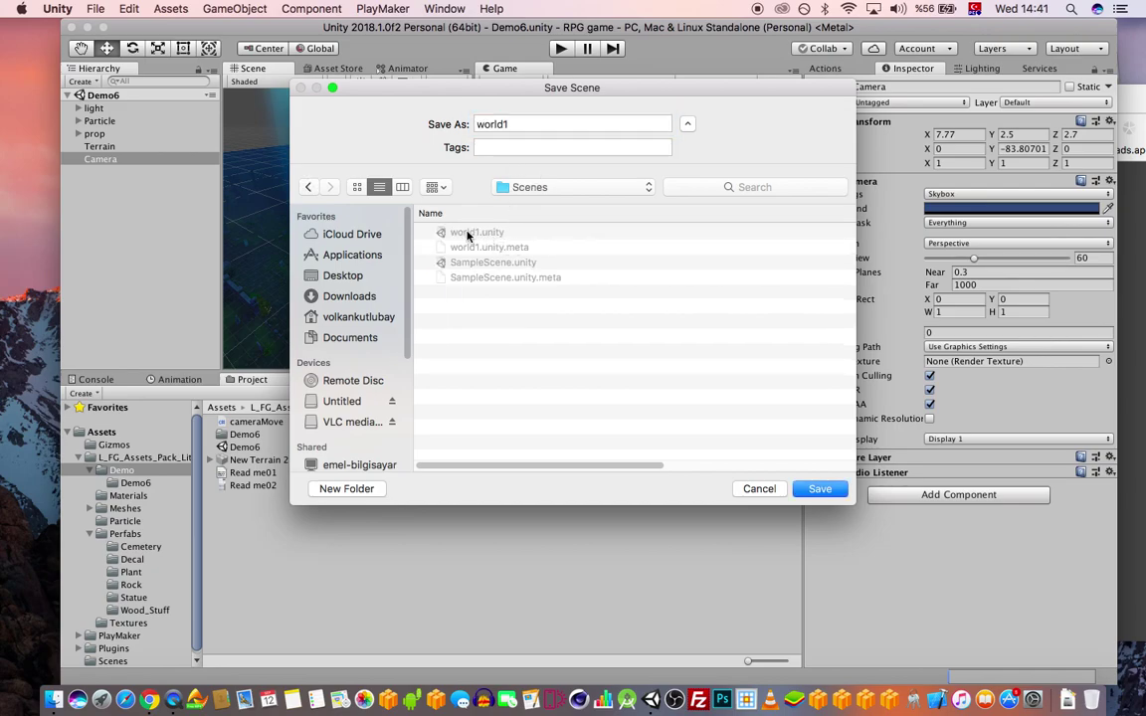
{"action": "left_click", "coordinate": [820, 489]}
{"action": "left_click", "coordinate": [674, 192]}
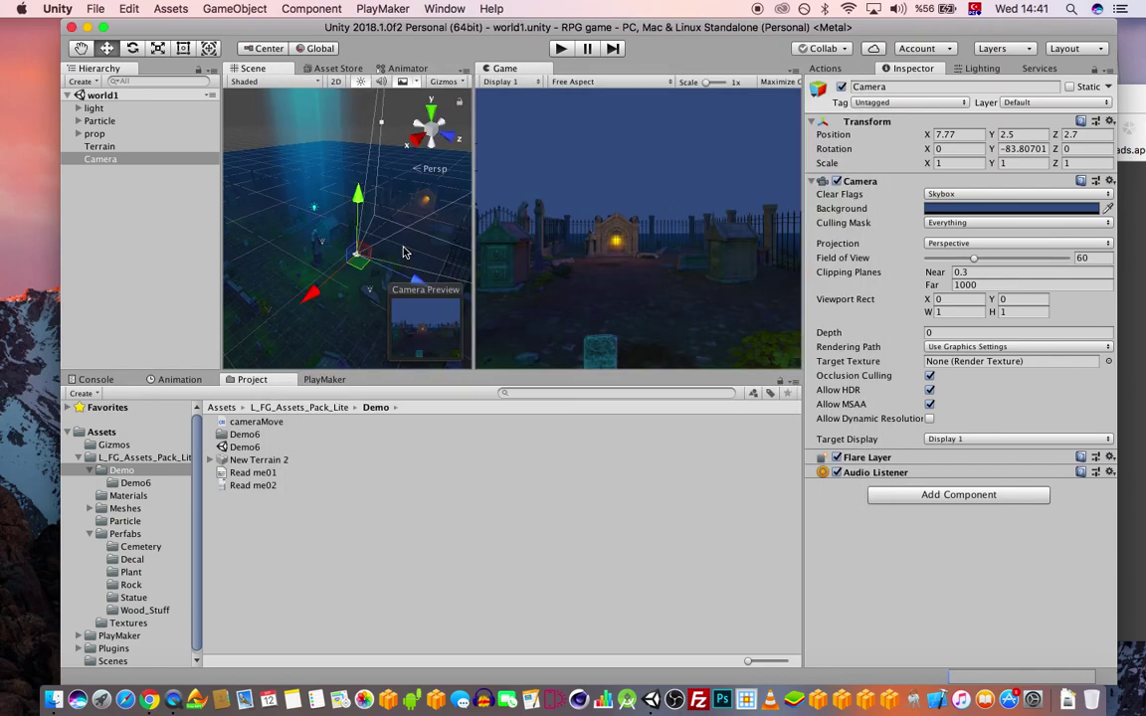
Examine the graveyard ground and props around the camera in the Scene view from several angles.
{"action": "scroll", "coordinate": [370, 299], "scroll_direction": "up", "scroll_amount": 5}
{"action": "middle_click_drag", "start_coordinate": [371, 299], "coordinate": [366, 245]}
{"action": "mouse_move", "coordinate": [365, 245]}
{"action": "left_mouse_down", "text": "alt"}
{"action": "mouse_move", "coordinate": [397, 248]}
{"action": "mouse_move", "coordinate": [346, 250]}
{"action": "mouse_move", "coordinate": [384, 243]}
{"action": "left_mouse_up", "text": "alt"}
{"action": "middle_click_drag", "start_coordinate": [387, 251], "coordinate": [371, 255]}
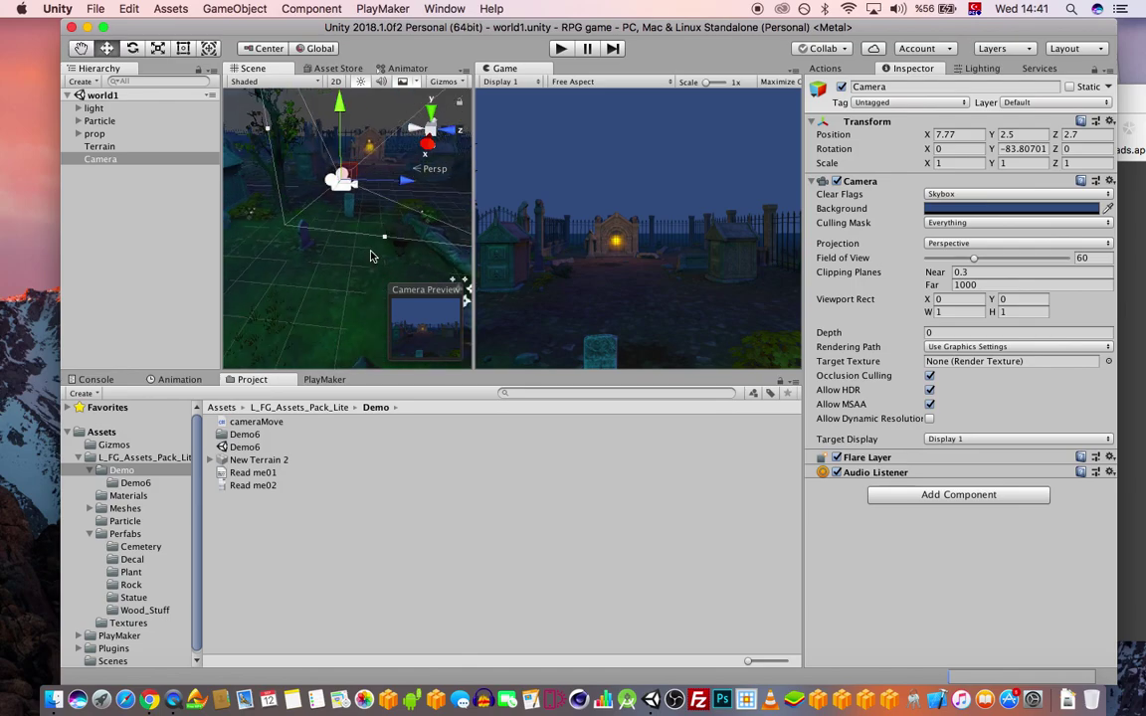
{"action": "middle_click_drag", "start_coordinate": [316, 213], "coordinate": [352, 221]}
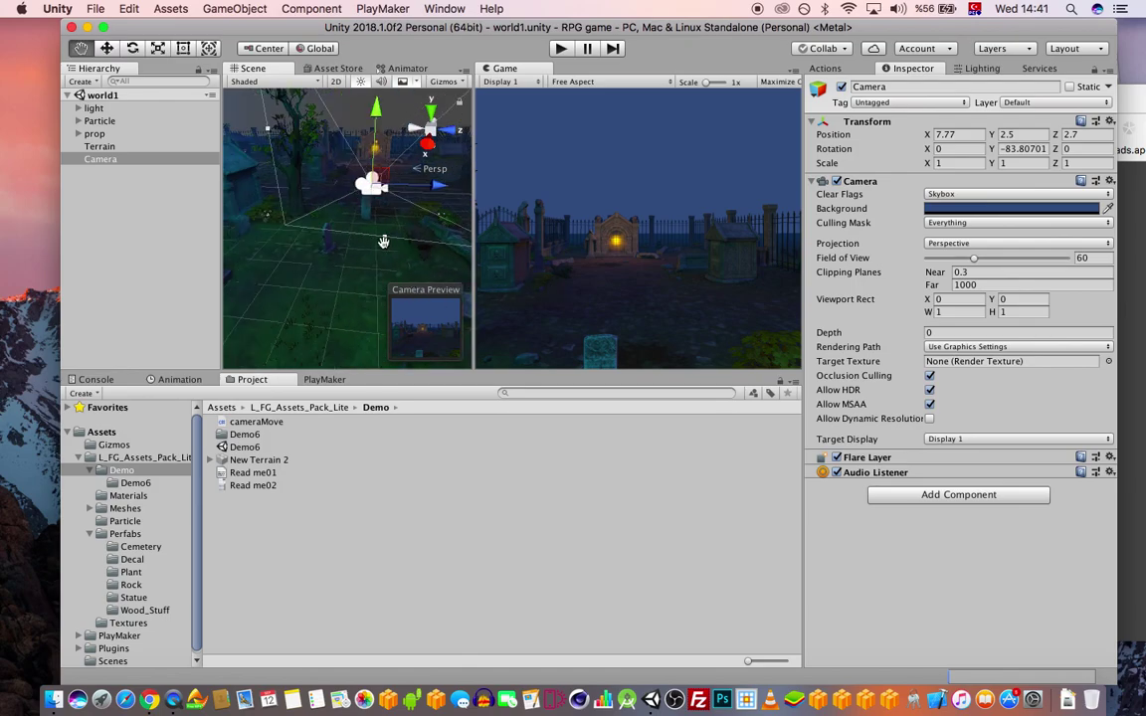
{"action": "scroll", "coordinate": [384, 243], "scroll_direction": "up", "scroll_amount": 5}
{"action": "left_click", "coordinate": [384, 264]}
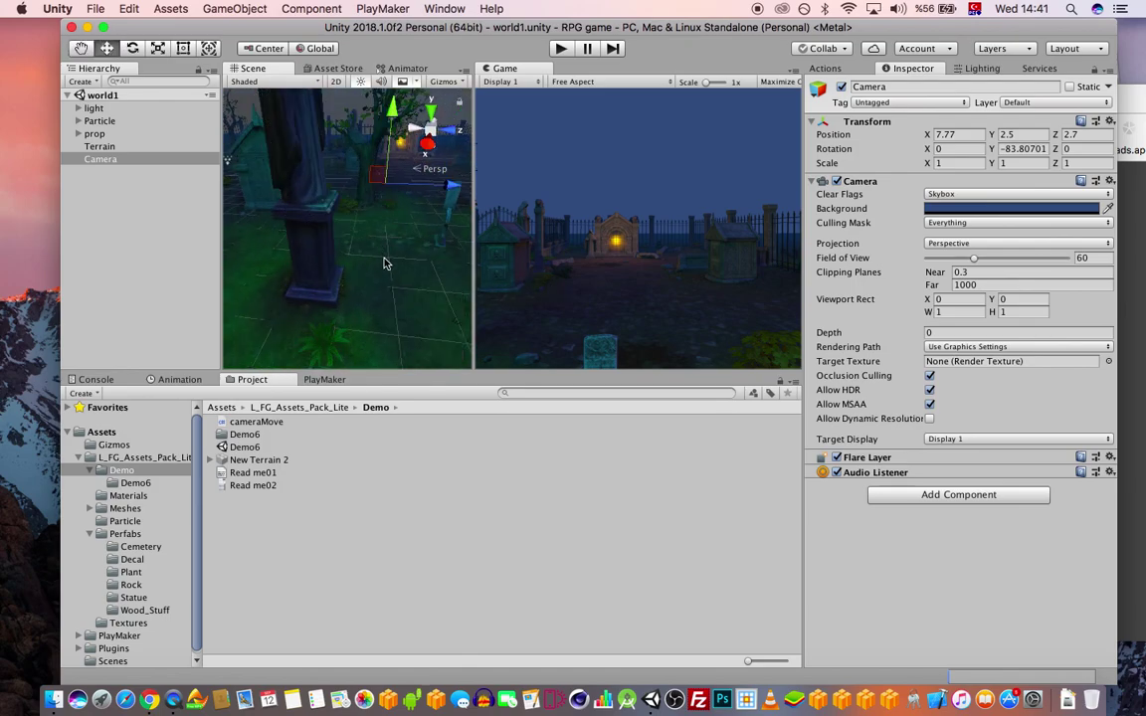
{"action": "left_click_drag", "start_coordinate": [384, 263], "coordinate": [366, 248], "text": "alt"}
{"action": "middle_click_drag", "start_coordinate": [367, 248], "coordinate": [405, 239]}
{"action": "left_click_drag", "start_coordinate": [405, 239], "coordinate": [384, 218], "text": "alt"}
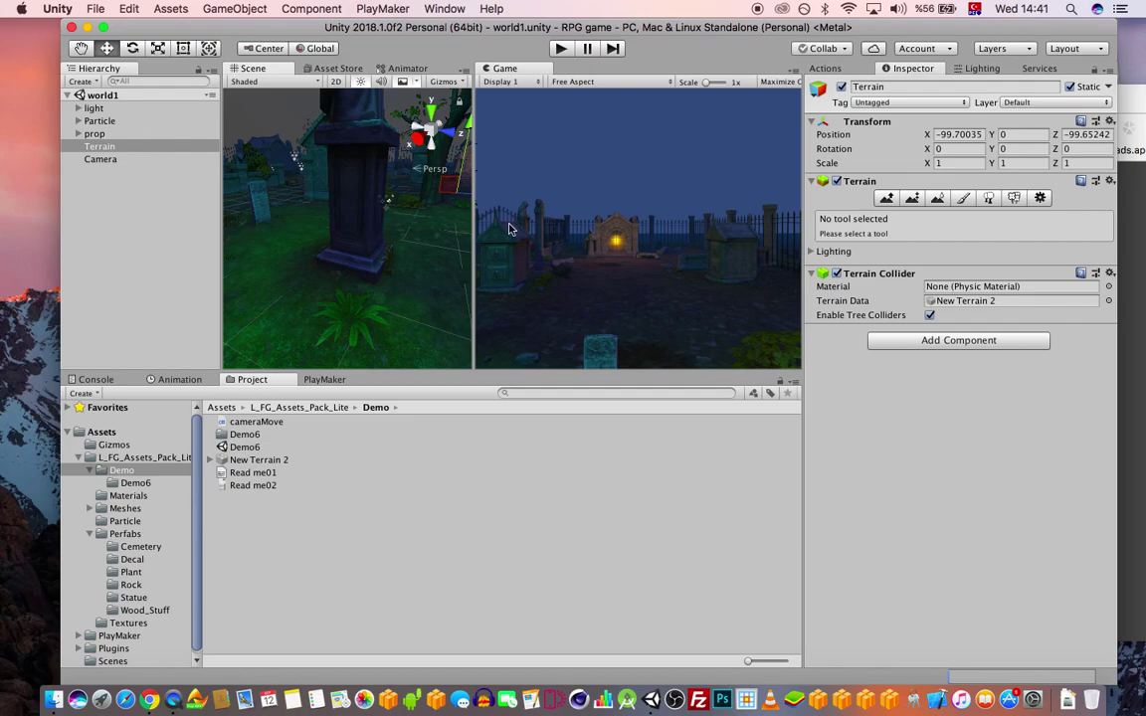
Set the Game view's aspect ratio to 16:9.
{"action": "left_click", "coordinate": [573, 82]}
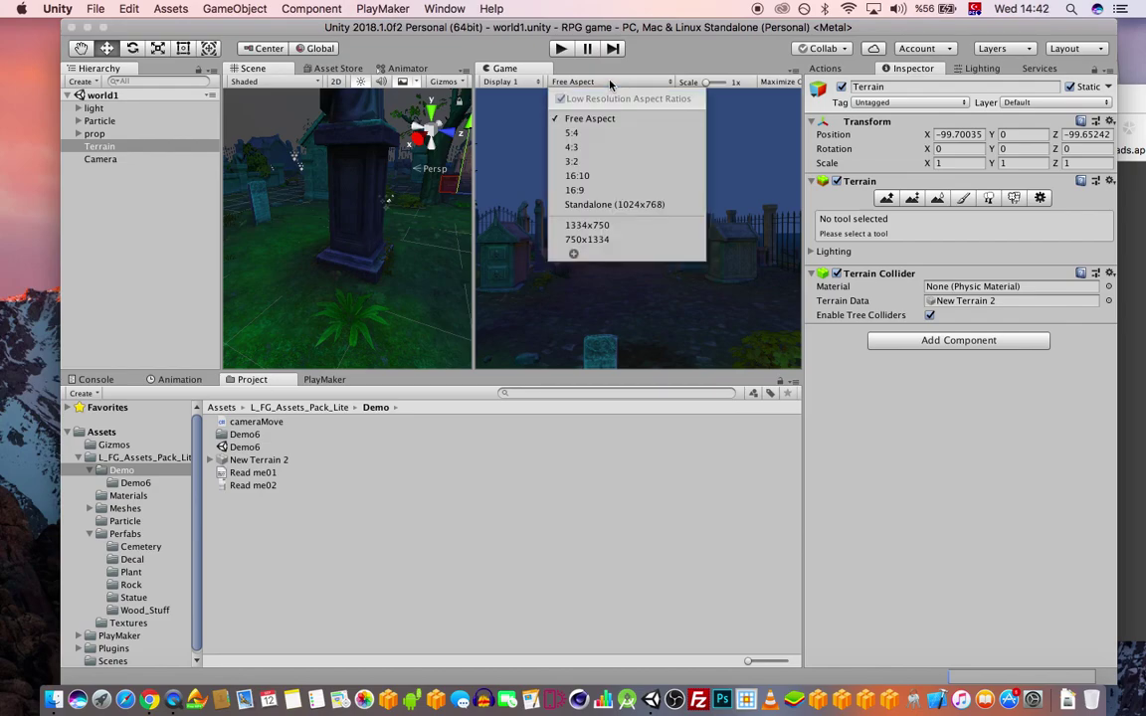
{"action": "left_click", "coordinate": [574, 192]}
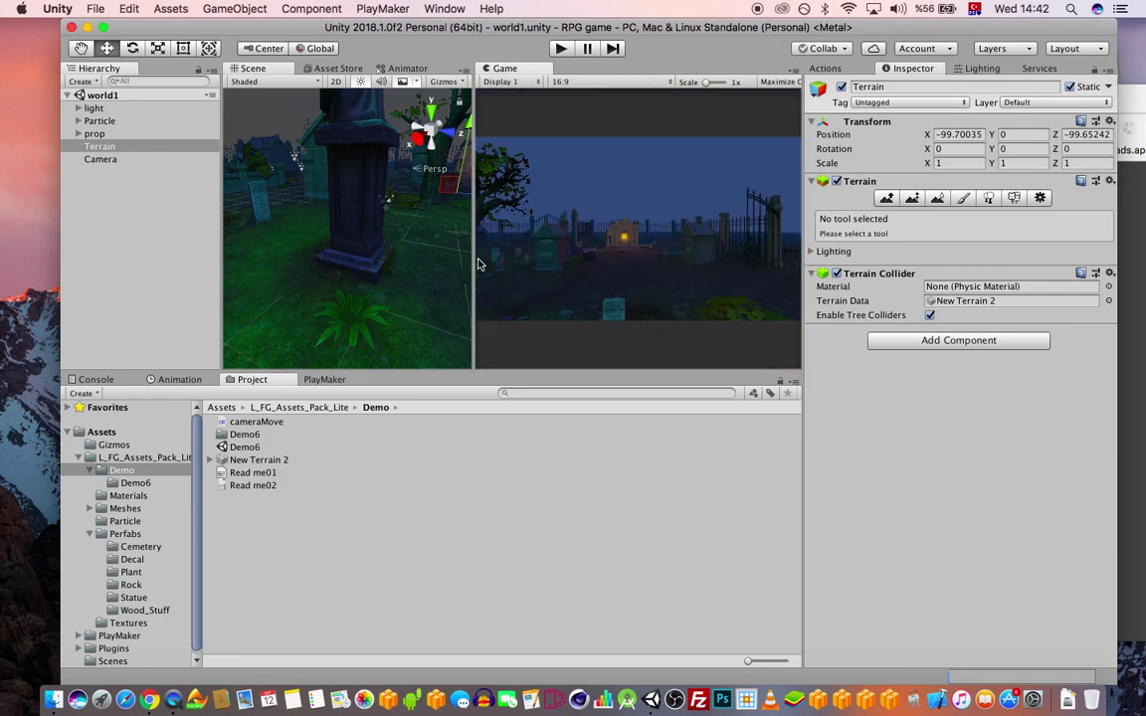
Move the Camera along its X axis to about -0.11, bringing it closer to the glowing gate.
{"action": "scroll", "coordinate": [344, 212], "scroll_direction": "up", "scroll_amount": 2}
{"action": "scroll", "coordinate": [344, 212], "scroll_direction": "down", "scroll_amount": 5}
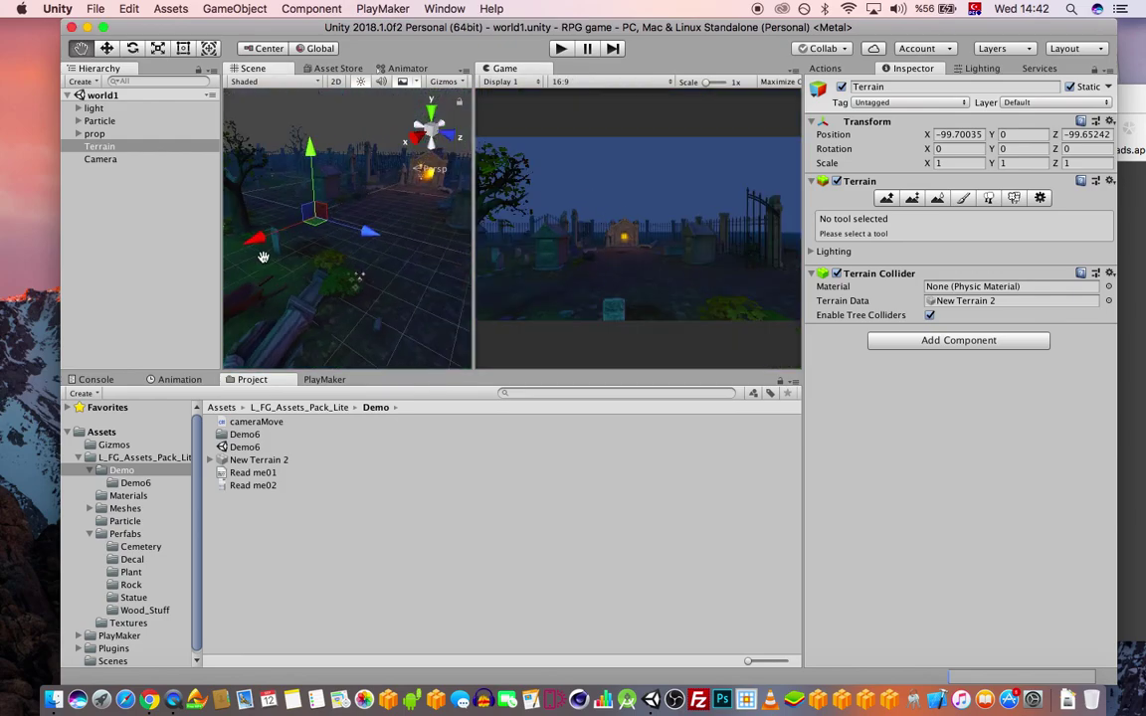
{"action": "left_click_drag", "start_coordinate": [289, 230], "coordinate": [266, 236]}
{"action": "left_click", "coordinate": [101, 159]}
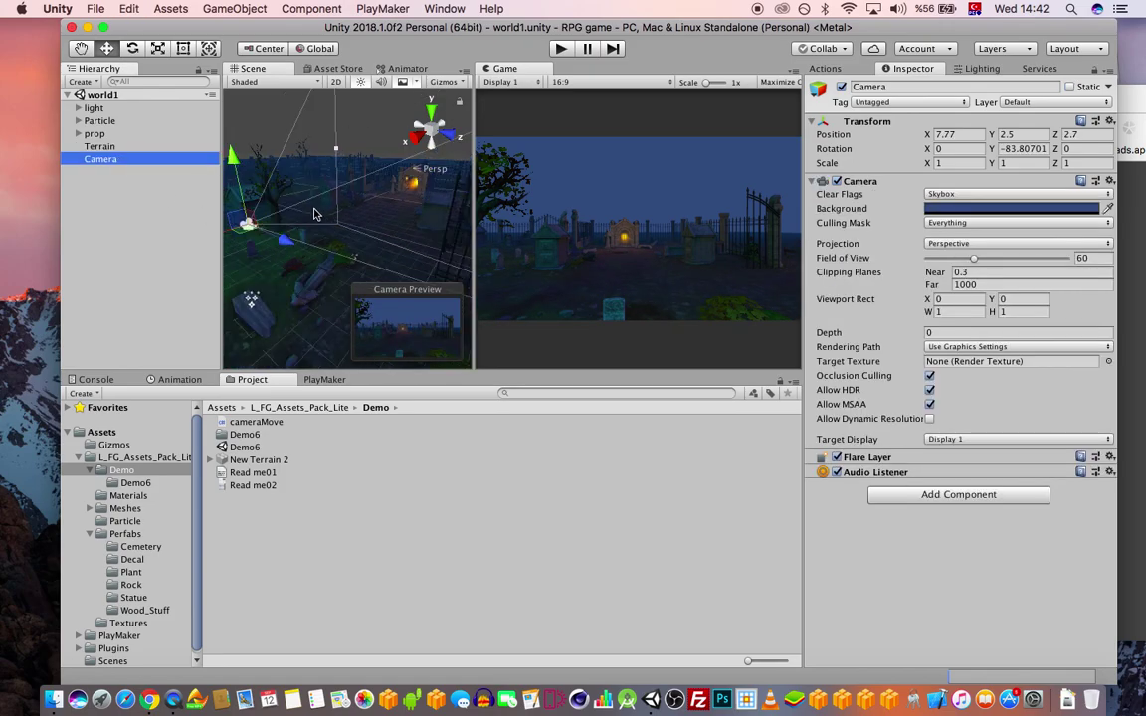
{"action": "left_click_drag", "start_coordinate": [257, 230], "coordinate": [376, 210]}
{"action": "mouse_move", "coordinate": [347, 128]}
{"action": "left_mouse_down"}
{"action": "mouse_move", "coordinate": [348, 148]}
{"action": "mouse_move", "coordinate": [348, 129]}
{"action": "left_mouse_up"}
Set the camera's X rotation to 15, raise its Y position to about 2.7, and save the scene.
{"action": "left_click", "coordinate": [950, 149]}
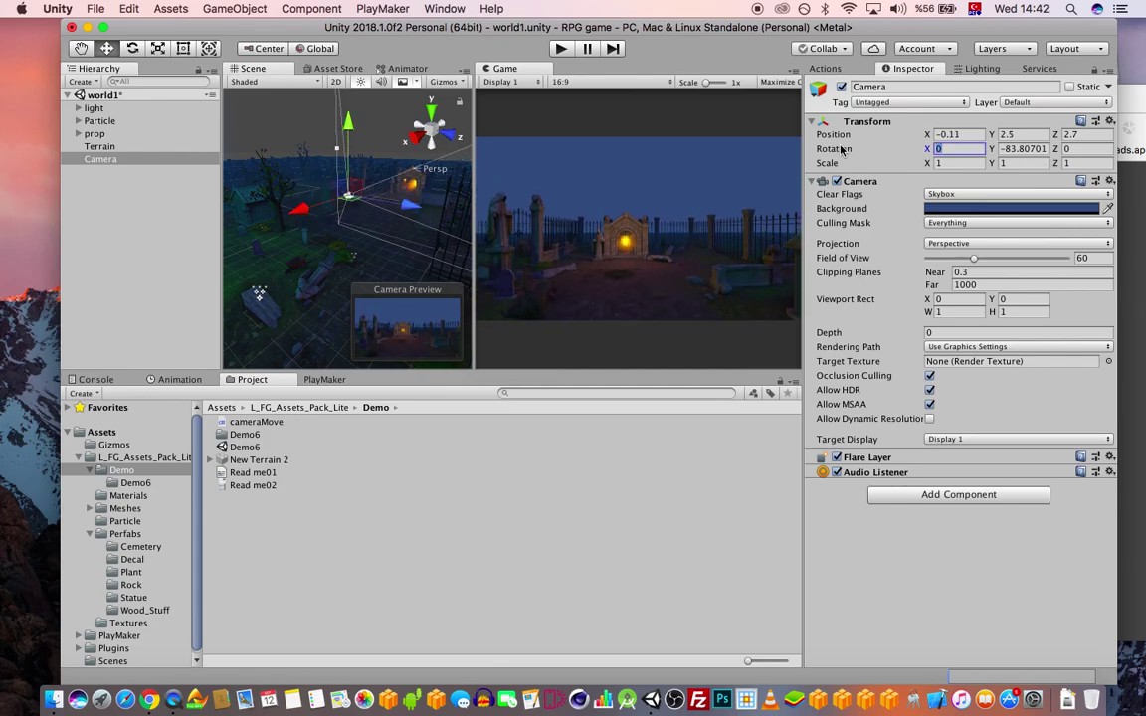
{"action": "type", "text": "15"}
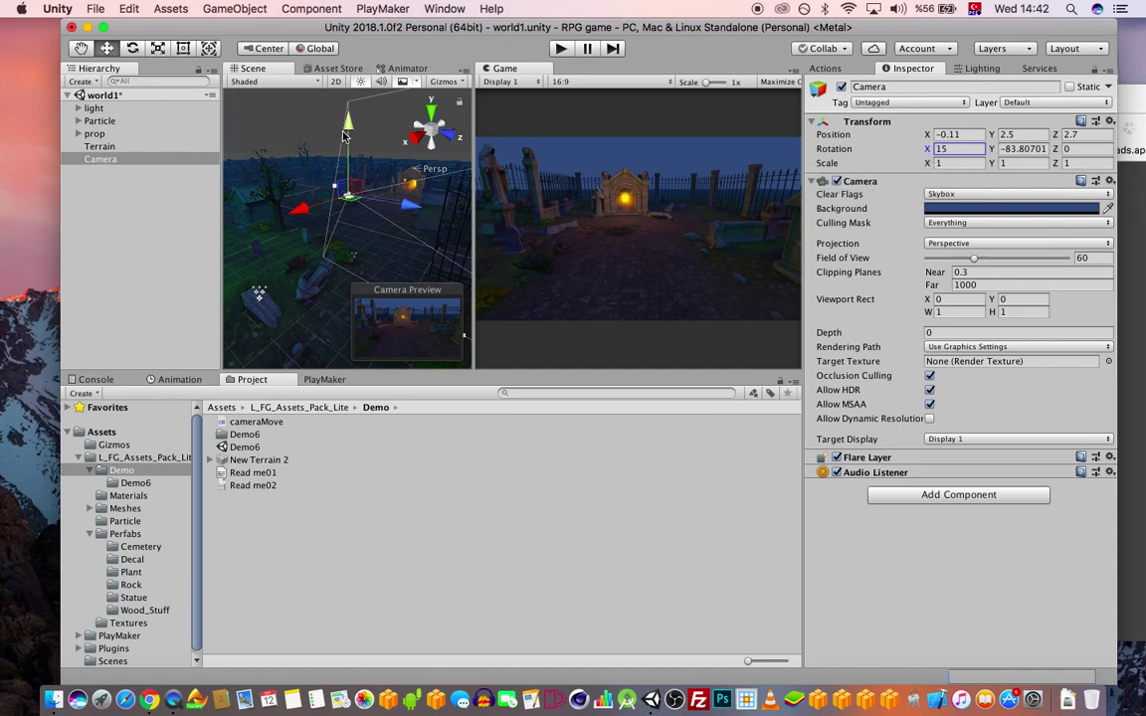
{"action": "left_click_drag", "start_coordinate": [348, 134], "coordinate": [348, 128]}
{"action": "key", "text": "super+s"}
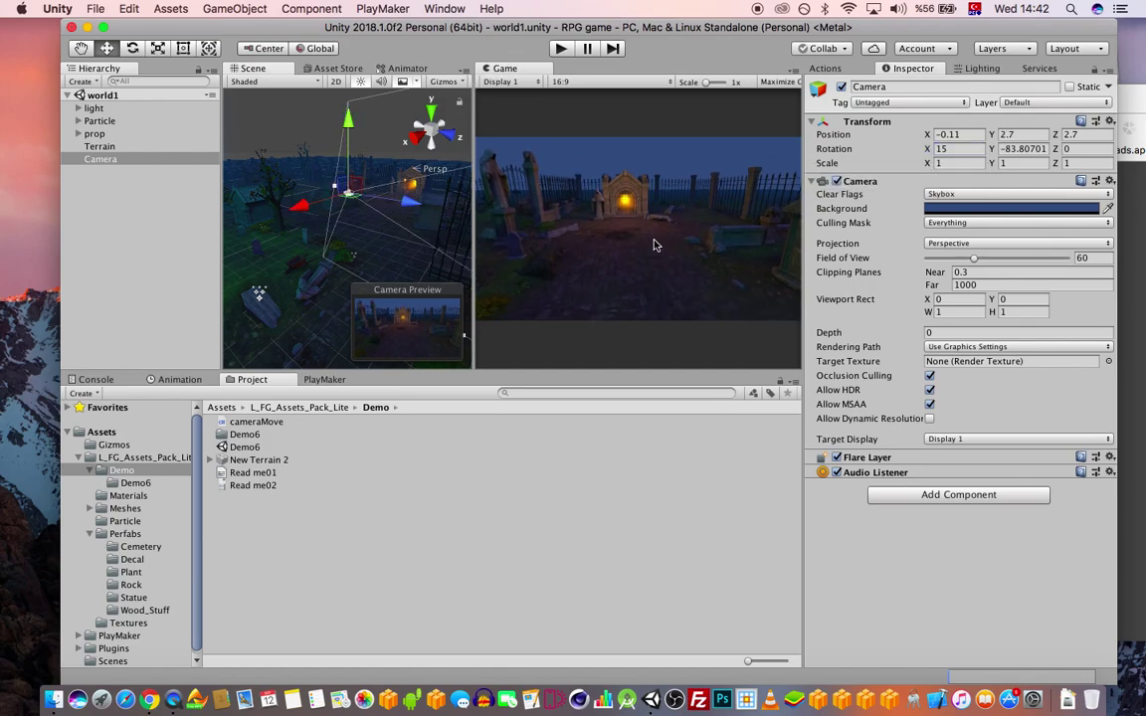
{"action": "scroll", "coordinate": [333, 254], "scroll_direction": "down", "scroll_amount": 3}
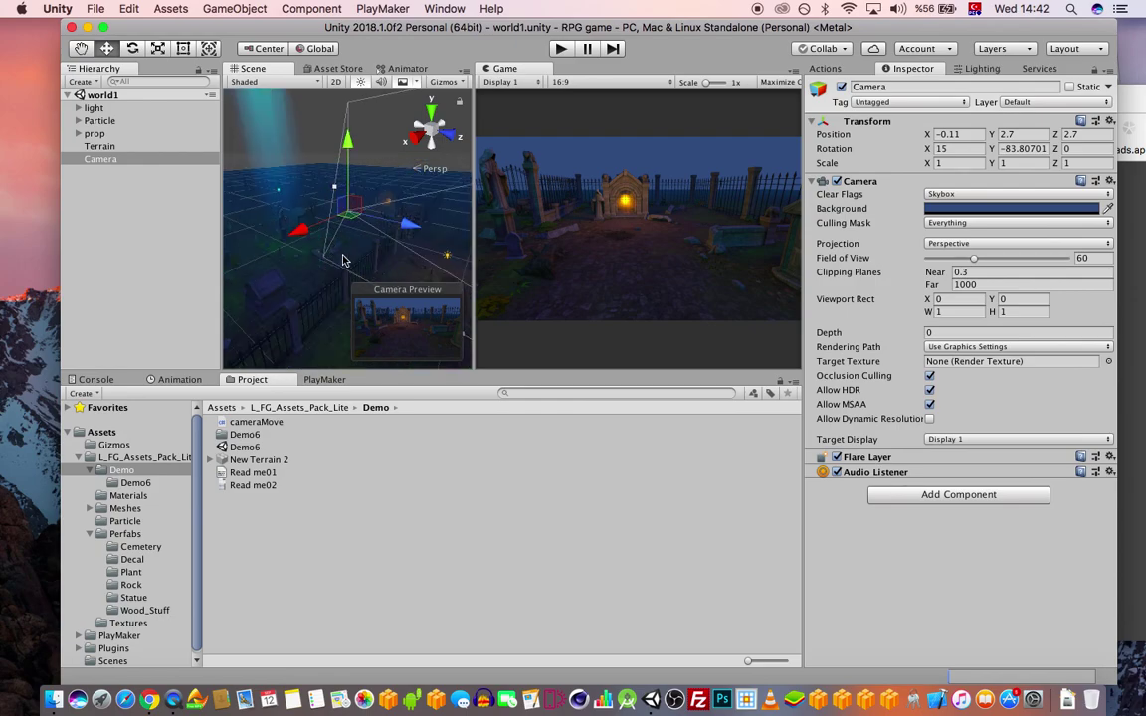
{"action": "scroll", "coordinate": [348, 259], "scroll_direction": "up", "scroll_amount": 1}
{"action": "scroll", "coordinate": [348, 249], "scroll_direction": "up", "scroll_amount": 3}
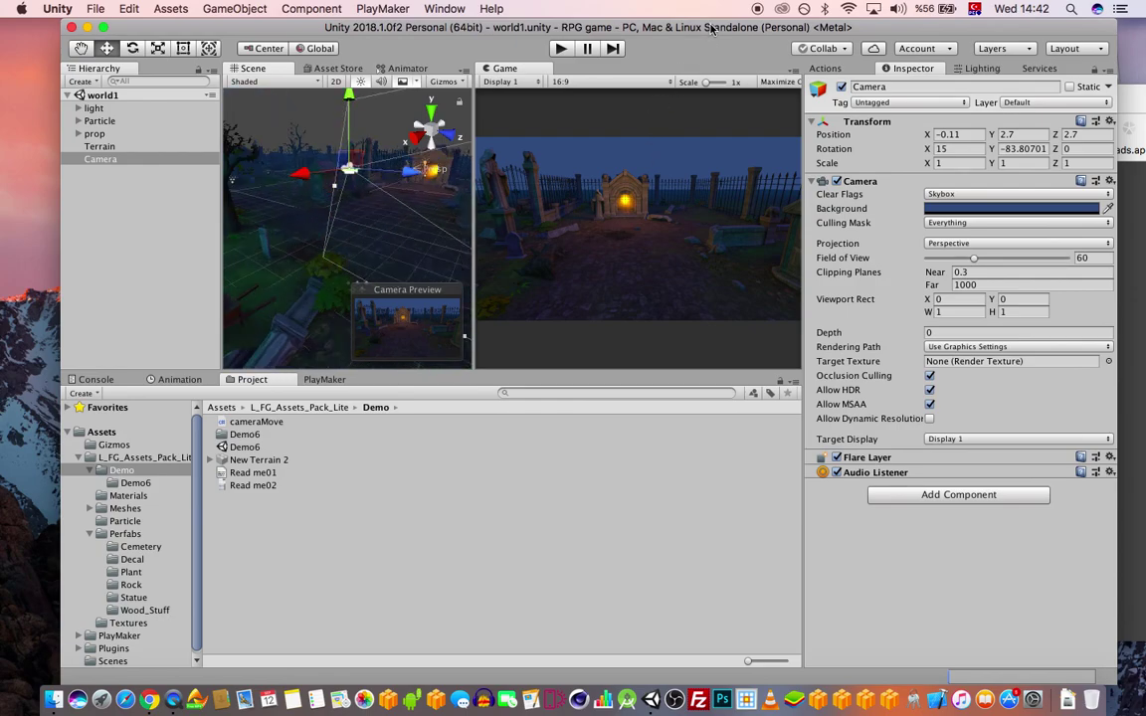
{"action": "left_click_drag", "start_coordinate": [712, 29], "coordinate": [700, 29]}
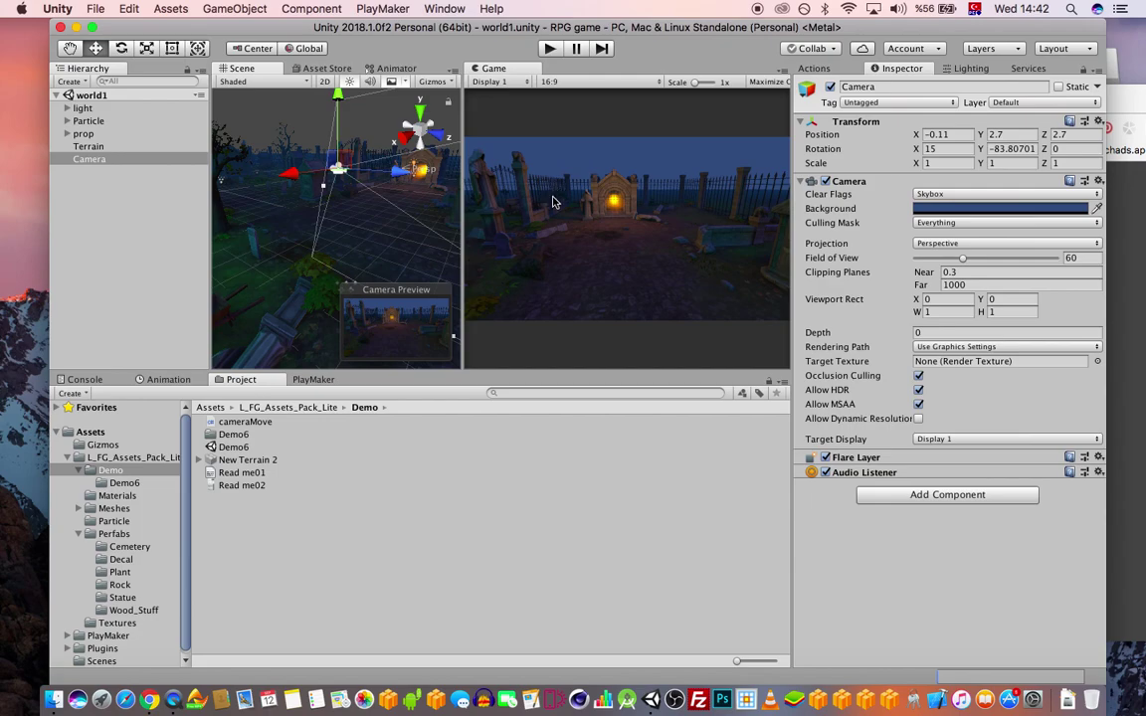
{"action": "scroll", "coordinate": [388, 231], "scroll_direction": "up", "scroll_amount": 5}
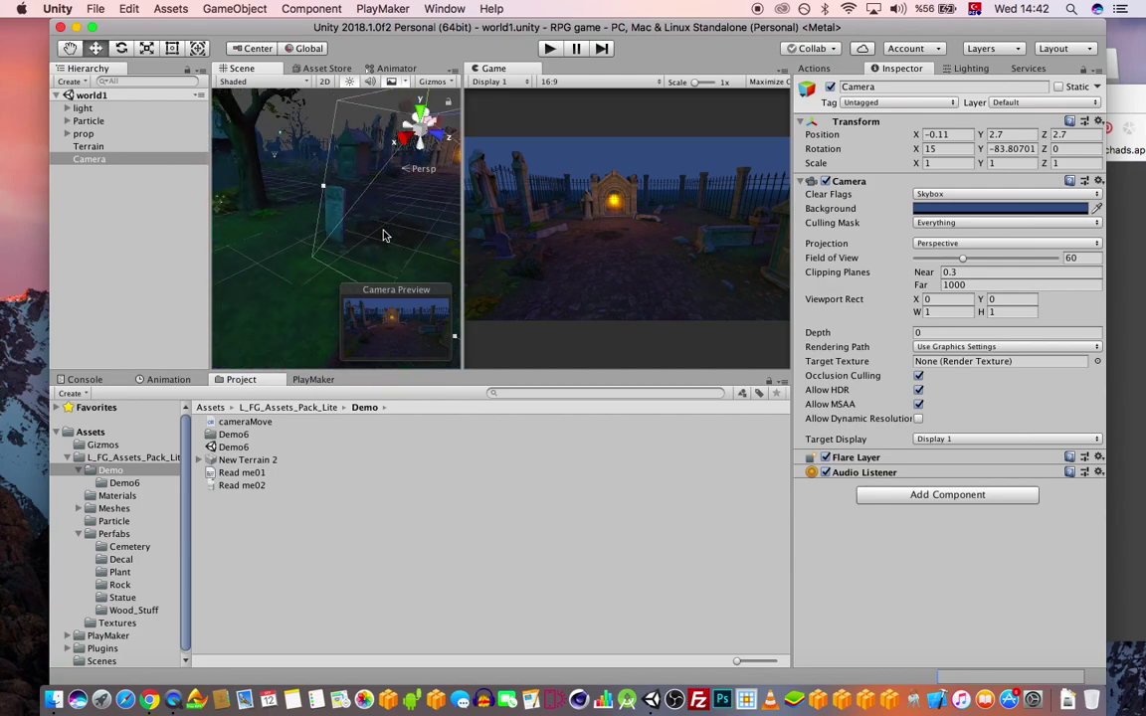
{"action": "middle_click_drag", "start_coordinate": [387, 233], "coordinate": [353, 242]}
Search the Asset Store for "post processing stack".
{"action": "left_click", "coordinate": [320, 70]}
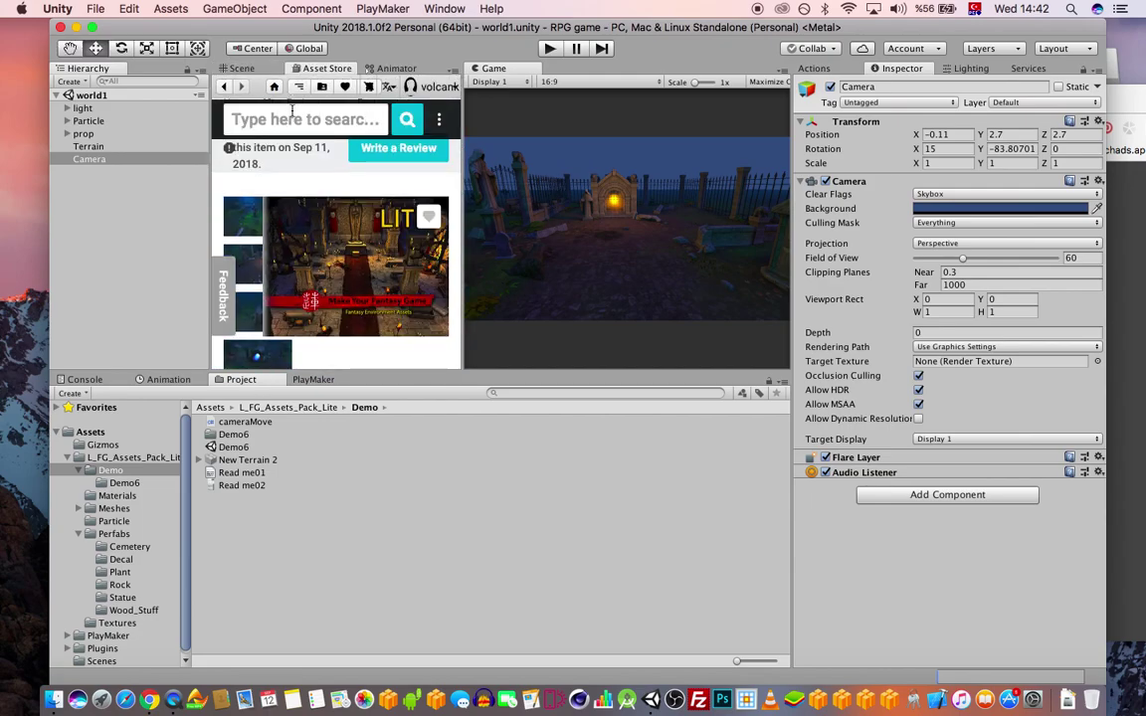
{"action": "left_click", "coordinate": [302, 116]}
{"action": "type", "text": "post p"}
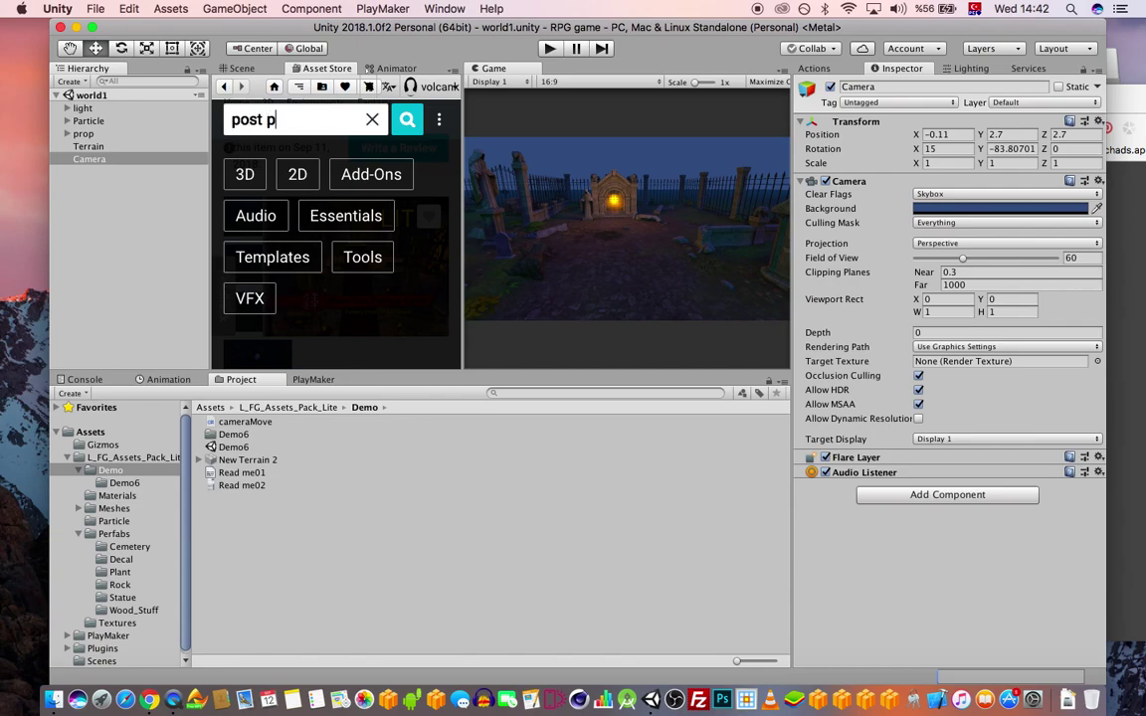
{"action": "type", "text": "rocessing sta"}
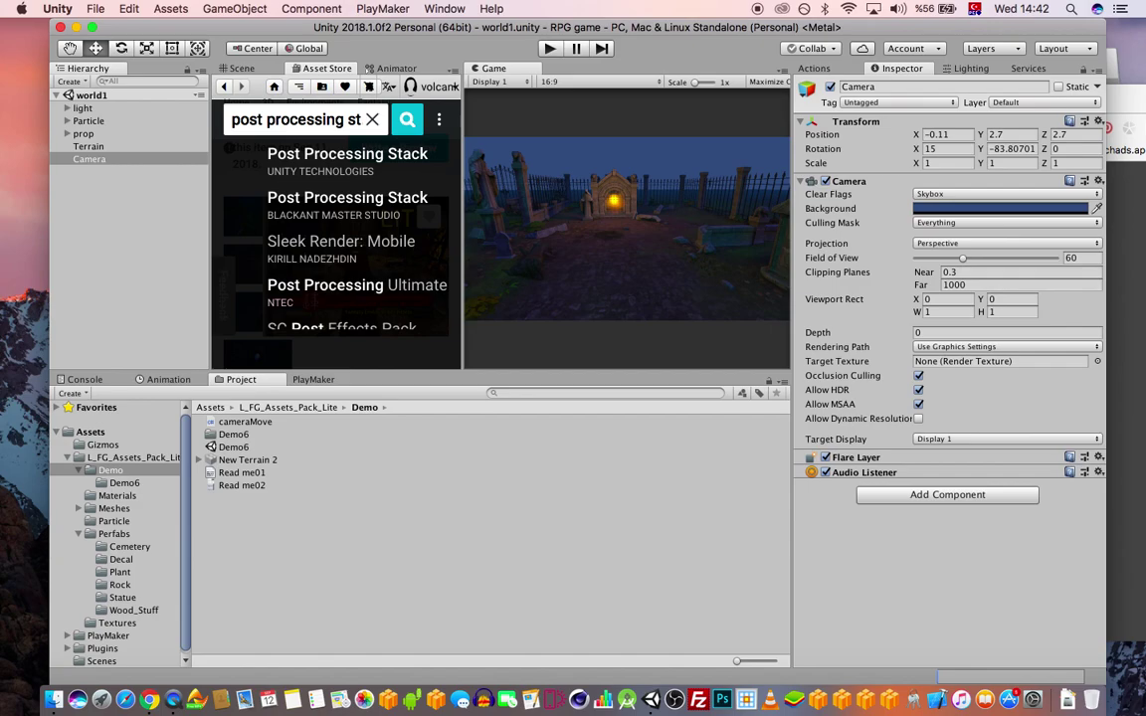
{"action": "left_click", "coordinate": [288, 155]}
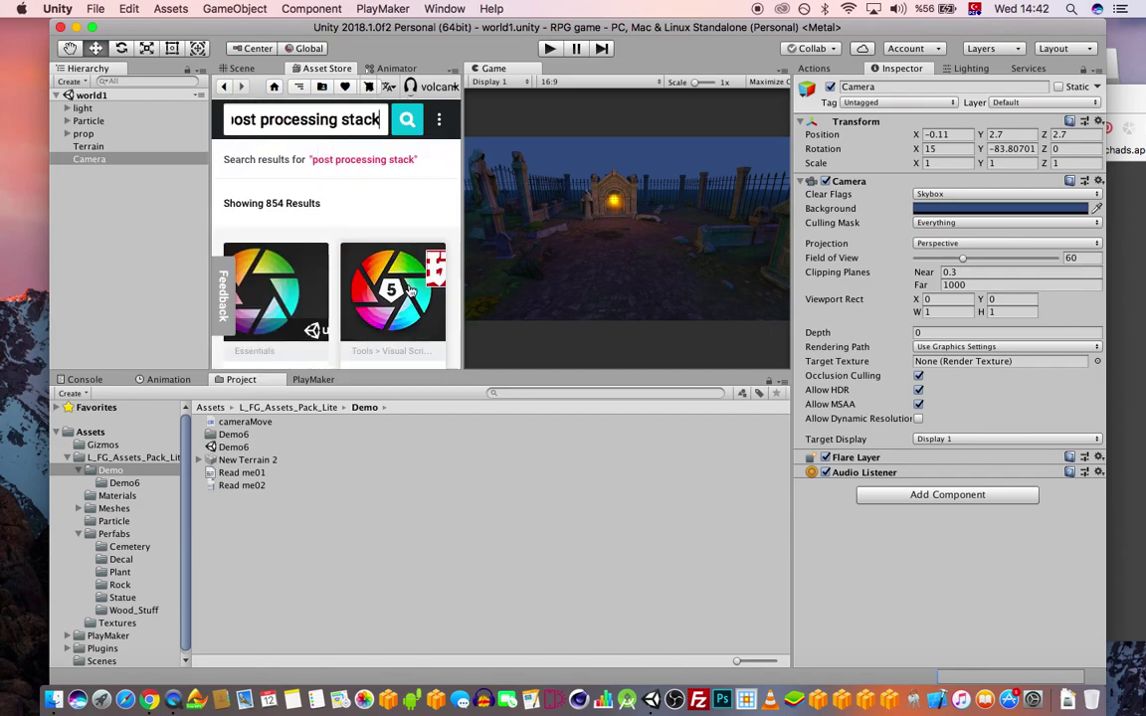
Open the asset page of the free Post Processing Stack by Unity Technologies.
{"action": "scroll", "coordinate": [410, 249], "scroll_direction": "down", "scroll_amount": 3}
{"action": "scroll", "coordinate": [398, 268], "scroll_direction": "up", "scroll_amount": 5}
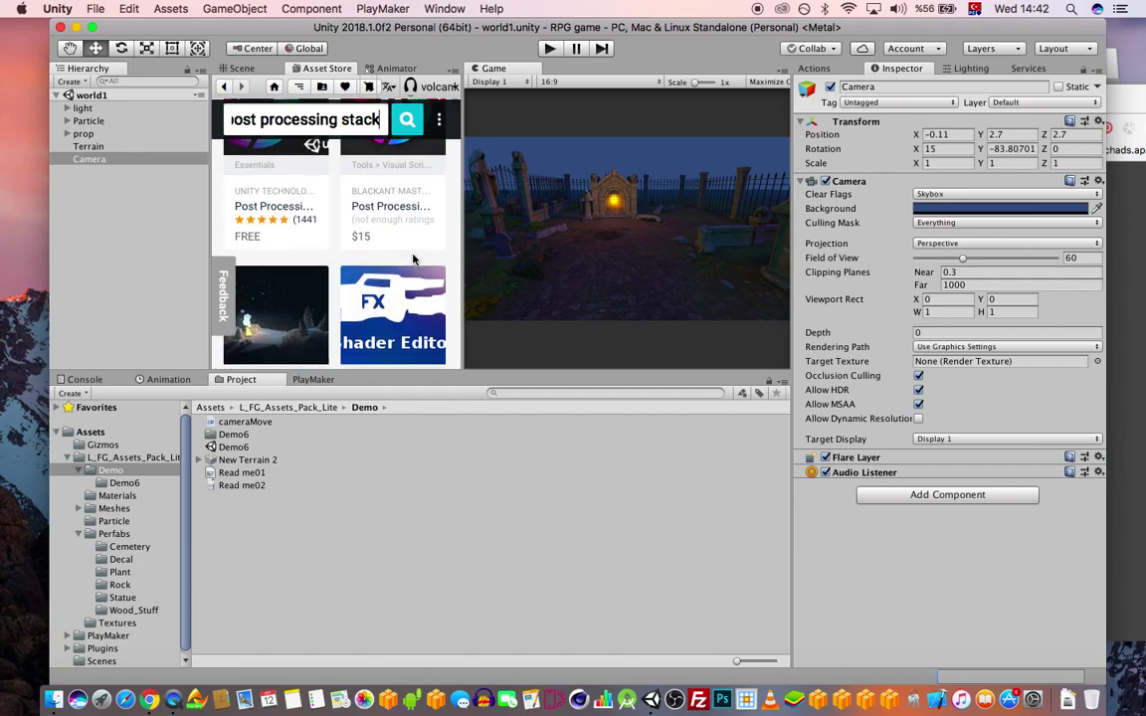
{"action": "scroll", "coordinate": [363, 279], "scroll_direction": "down", "scroll_amount": 2}
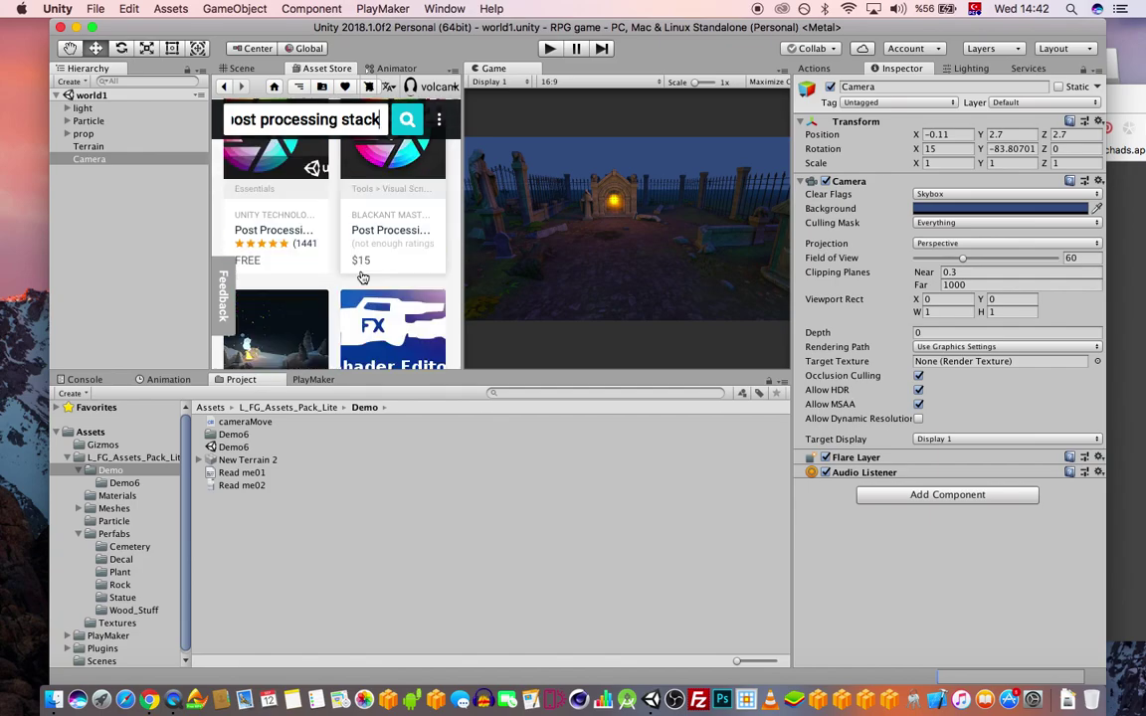
{"action": "left_click", "coordinate": [270, 180]}
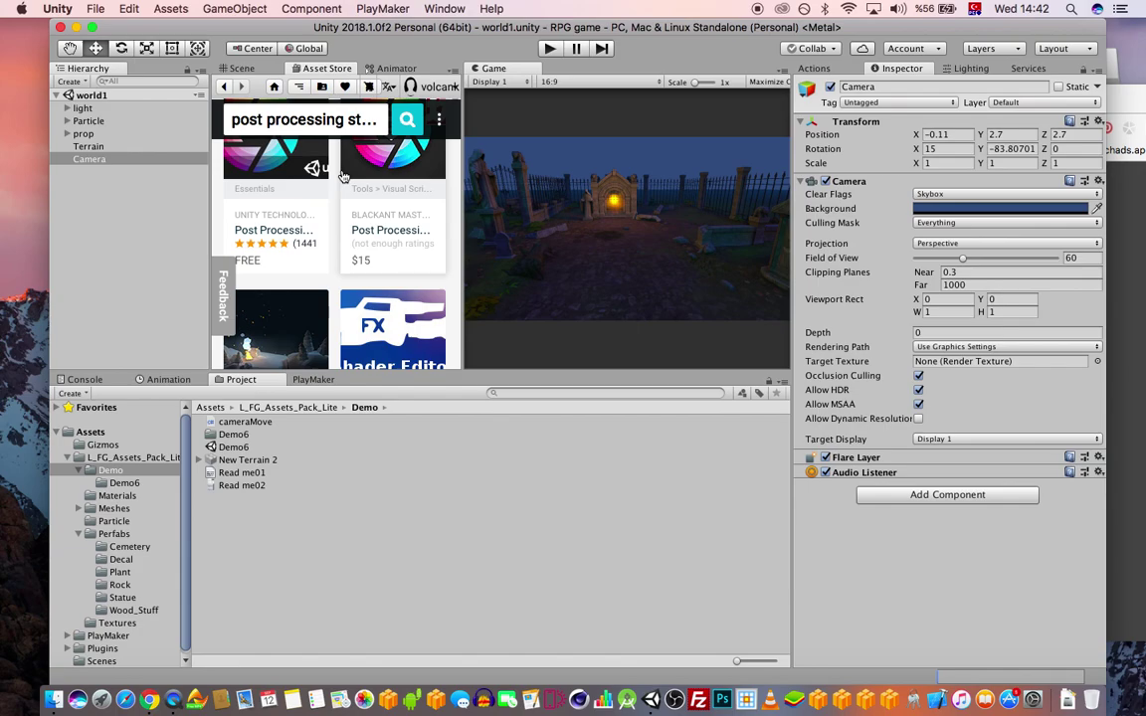
{"action": "left_click", "coordinate": [1098, 47]}
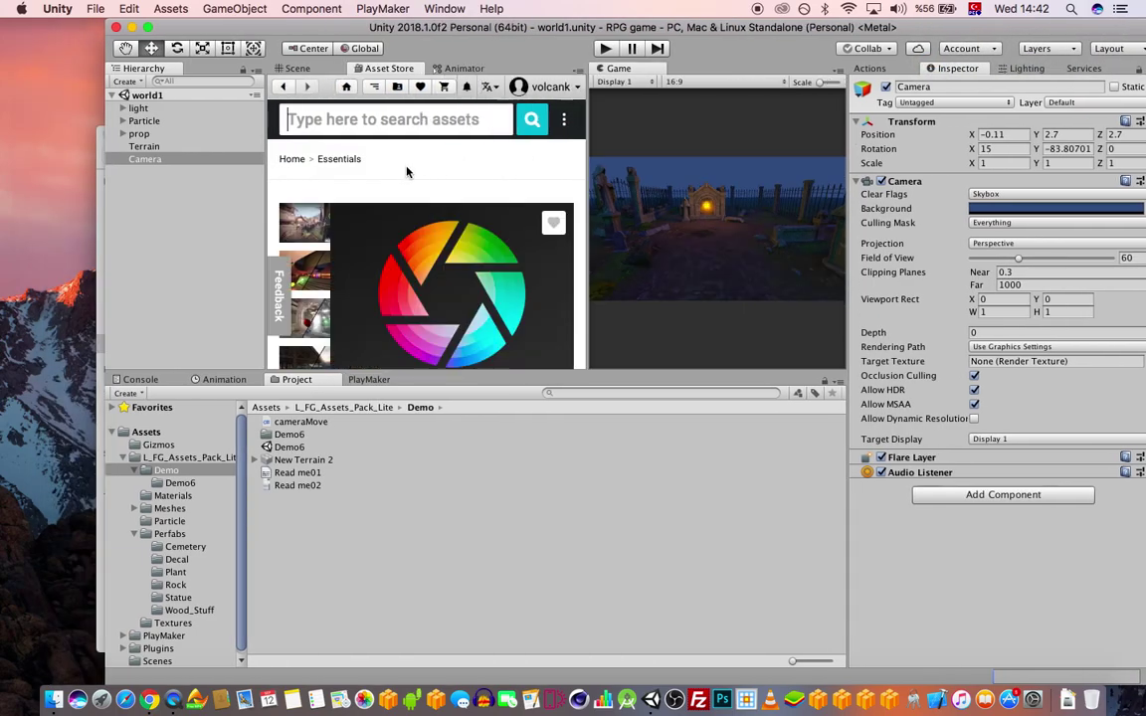
Import the complete Post Processing Stack package into the project and go ahead with the API update.
{"action": "scroll", "coordinate": [448, 213], "scroll_direction": "down", "scroll_amount": 3}
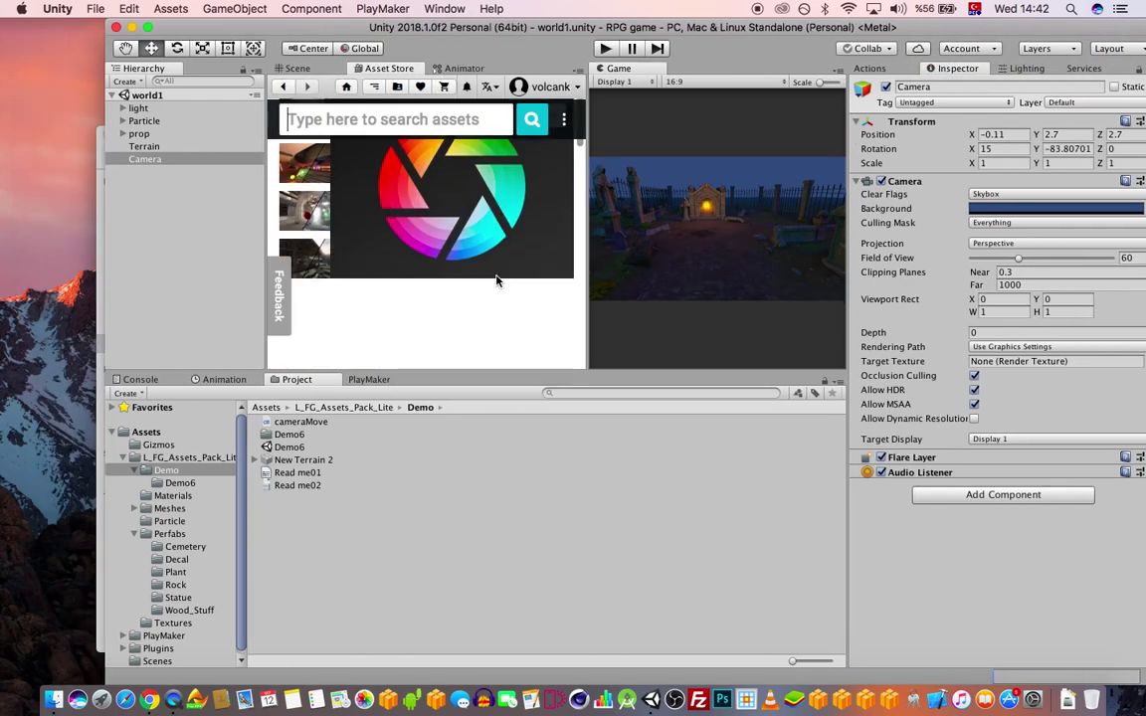
{"action": "scroll", "coordinate": [471, 197], "scroll_direction": "down", "scroll_amount": 3}
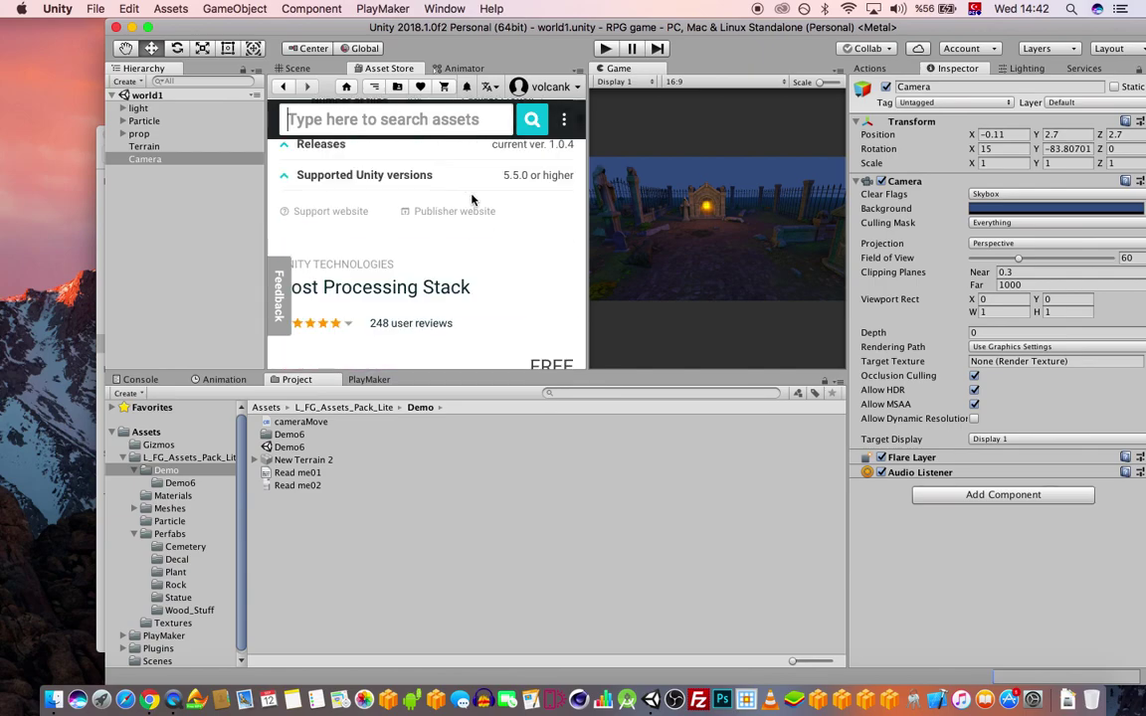
{"action": "scroll", "coordinate": [473, 199], "scroll_direction": "up", "scroll_amount": 5}
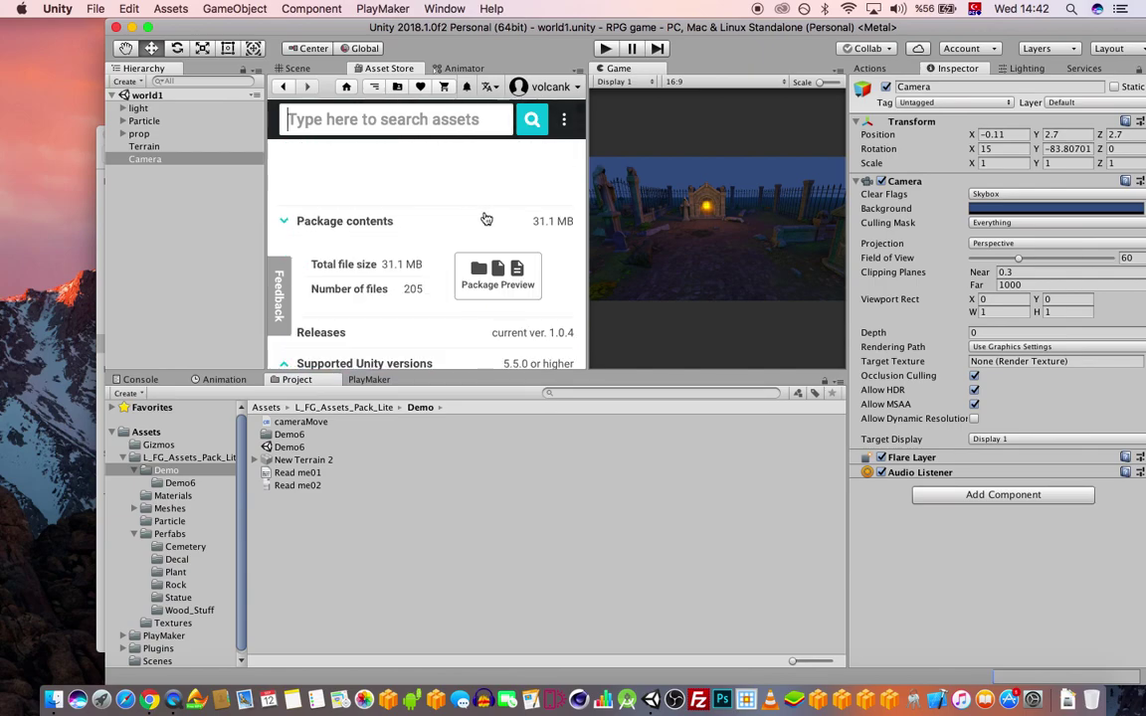
{"action": "scroll", "coordinate": [487, 224], "scroll_direction": "down", "scroll_amount": 5}
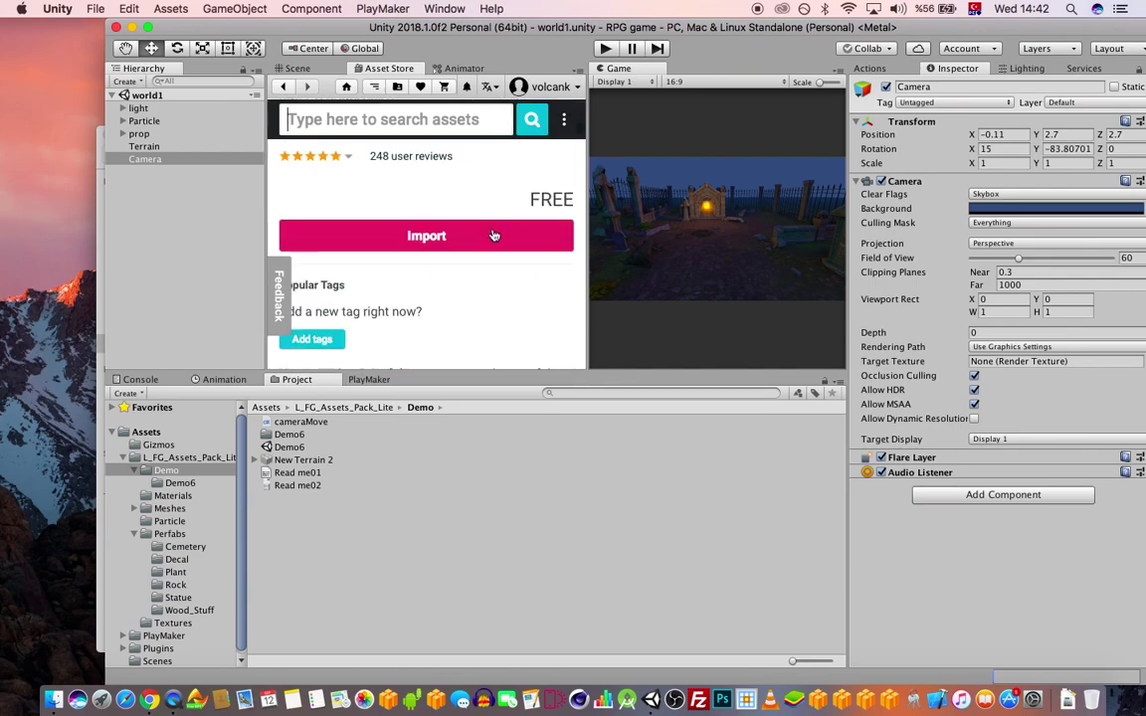
{"action": "left_click", "coordinate": [494, 235]}
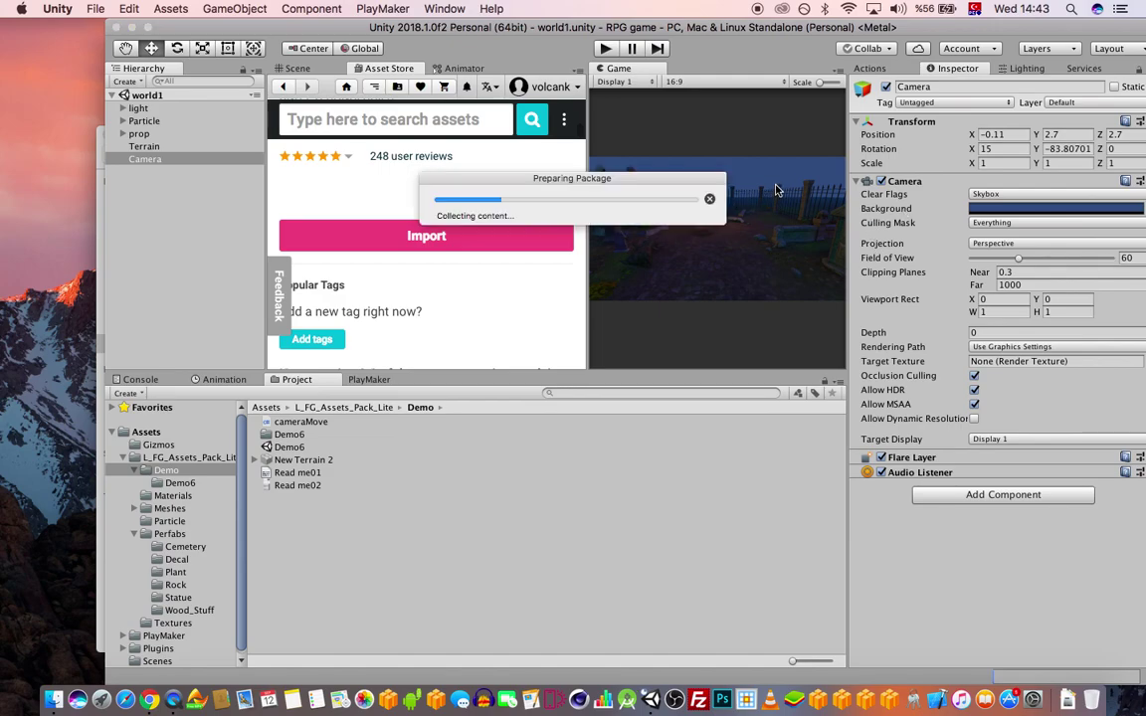
{"action": "left_click", "coordinate": [590, 407]}
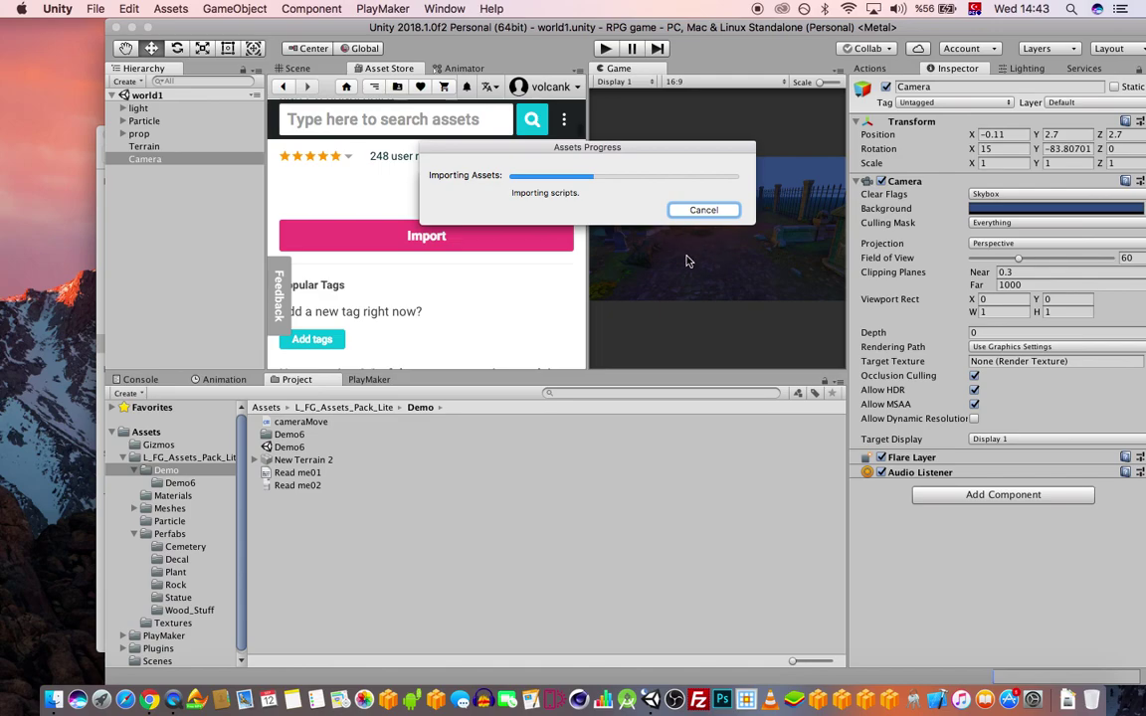
{"action": "left_click_drag", "start_coordinate": [692, 149], "coordinate": [662, 149]}
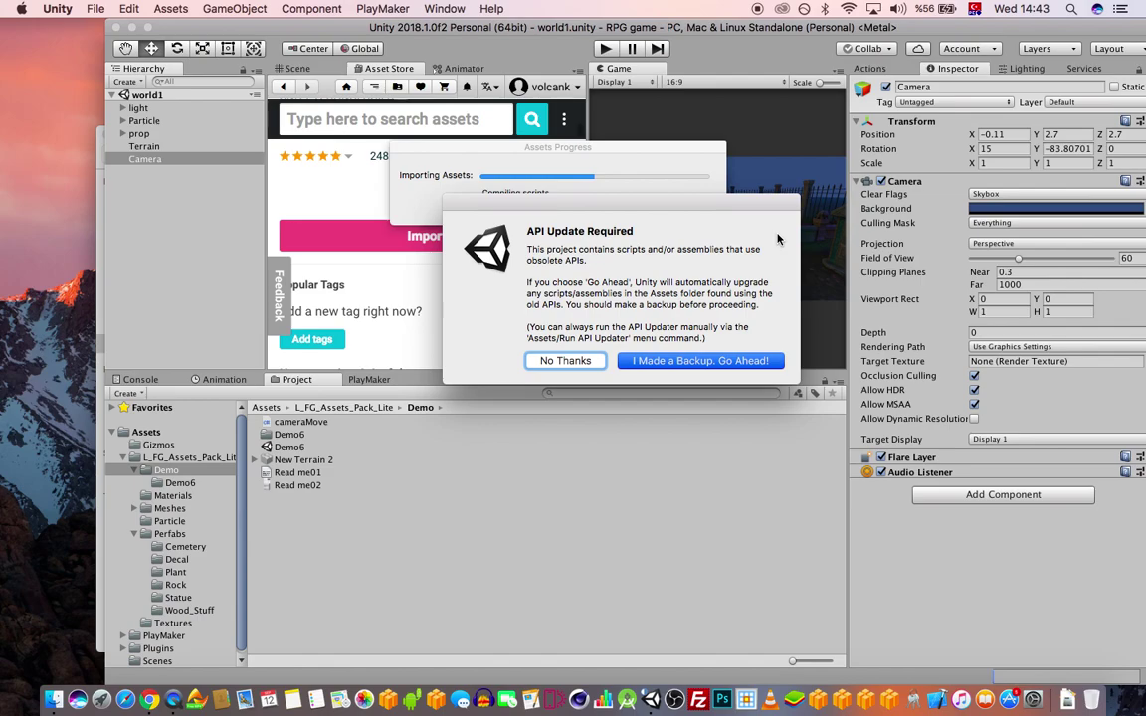
{"action": "key", "text": "Return"}
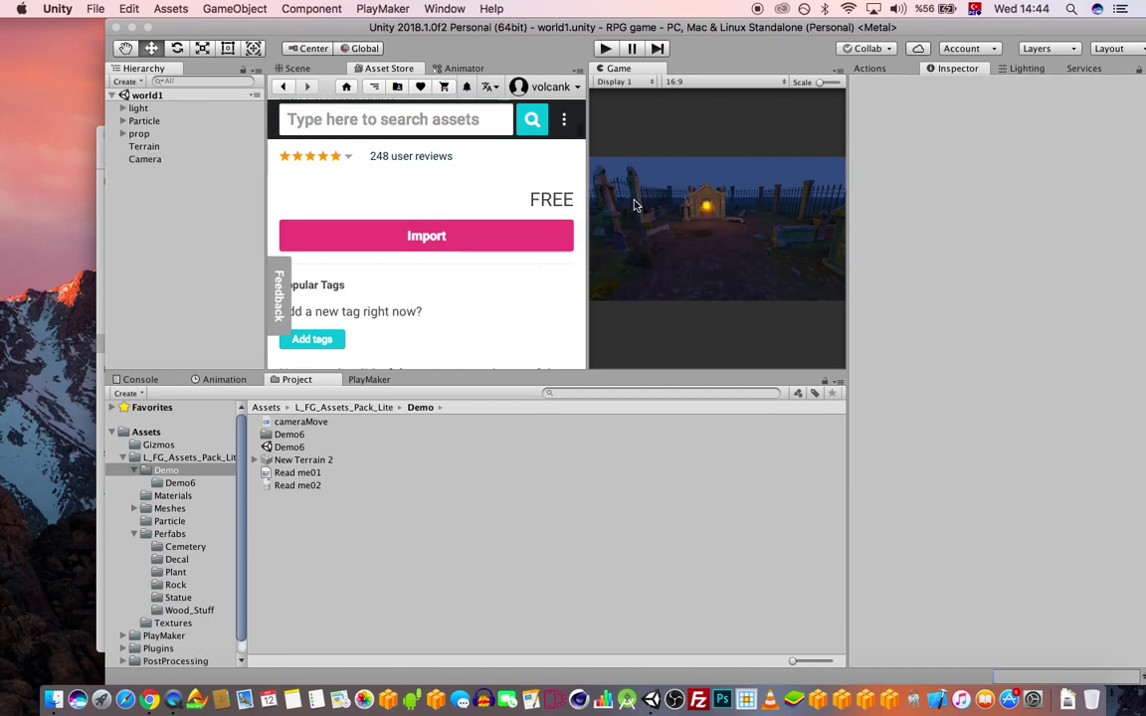
Shift the editor window so the Inspector fits on screen, and show the Camera's properties.
{"action": "left_click_drag", "start_coordinate": [514, 29], "coordinate": [507, 30]}
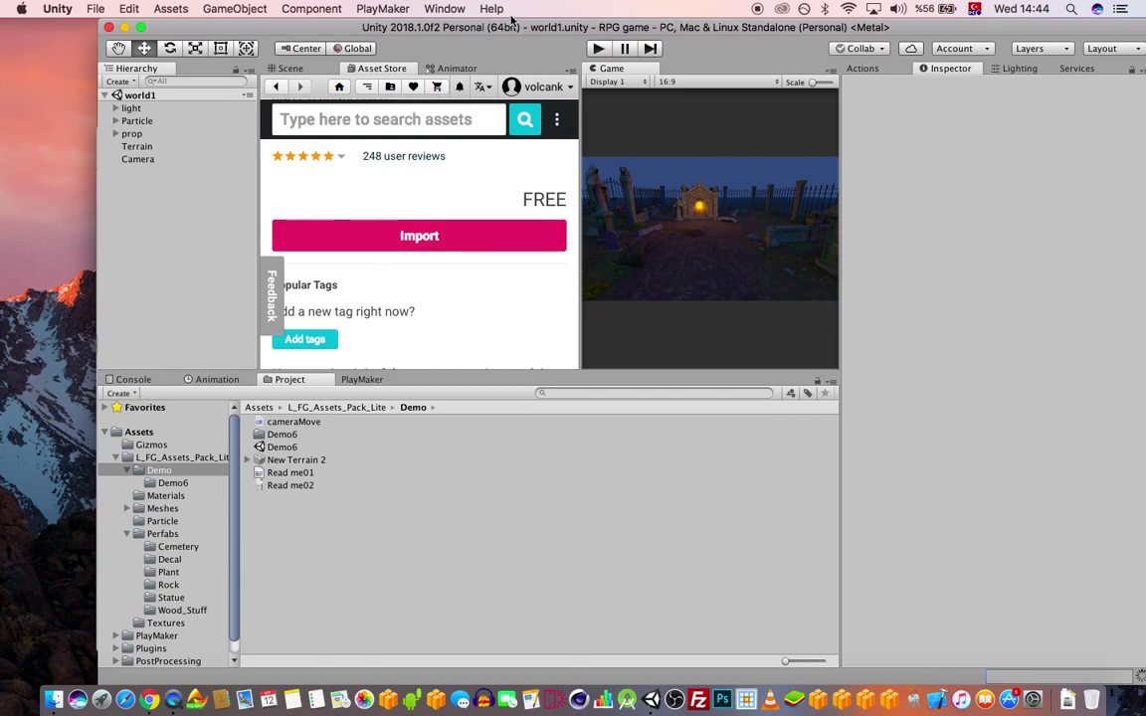
{"action": "left_click_drag", "start_coordinate": [509, 28], "coordinate": [500, 28]}
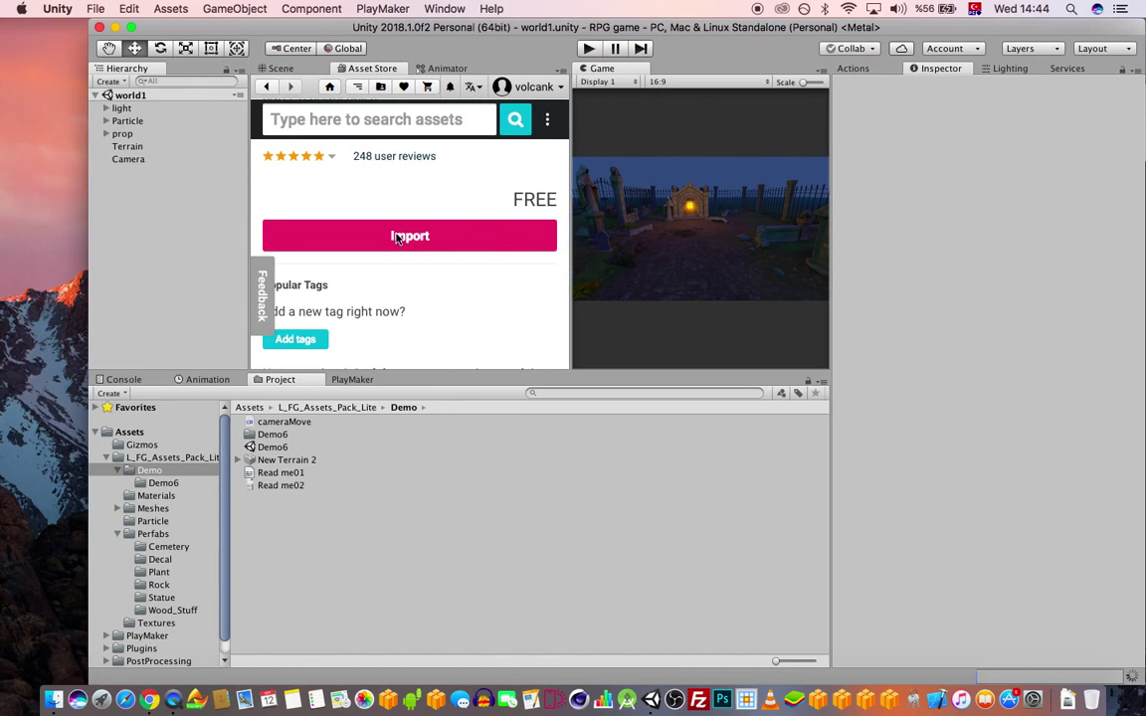
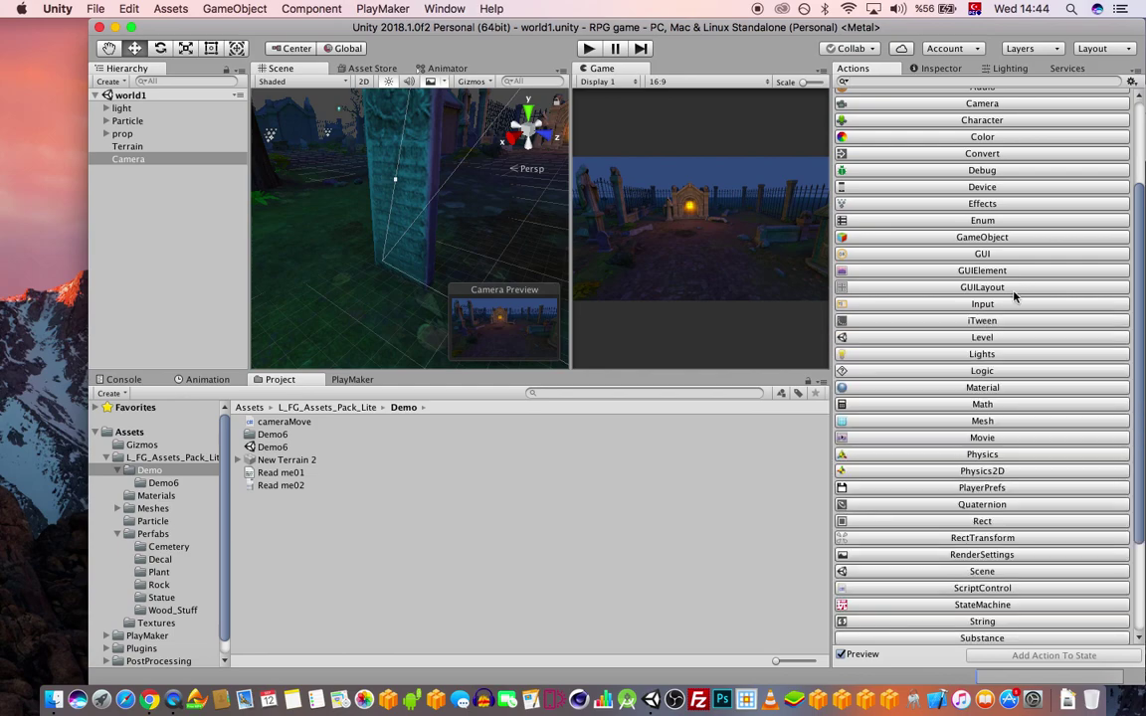
{"action": "left_click", "coordinate": [939, 66]}
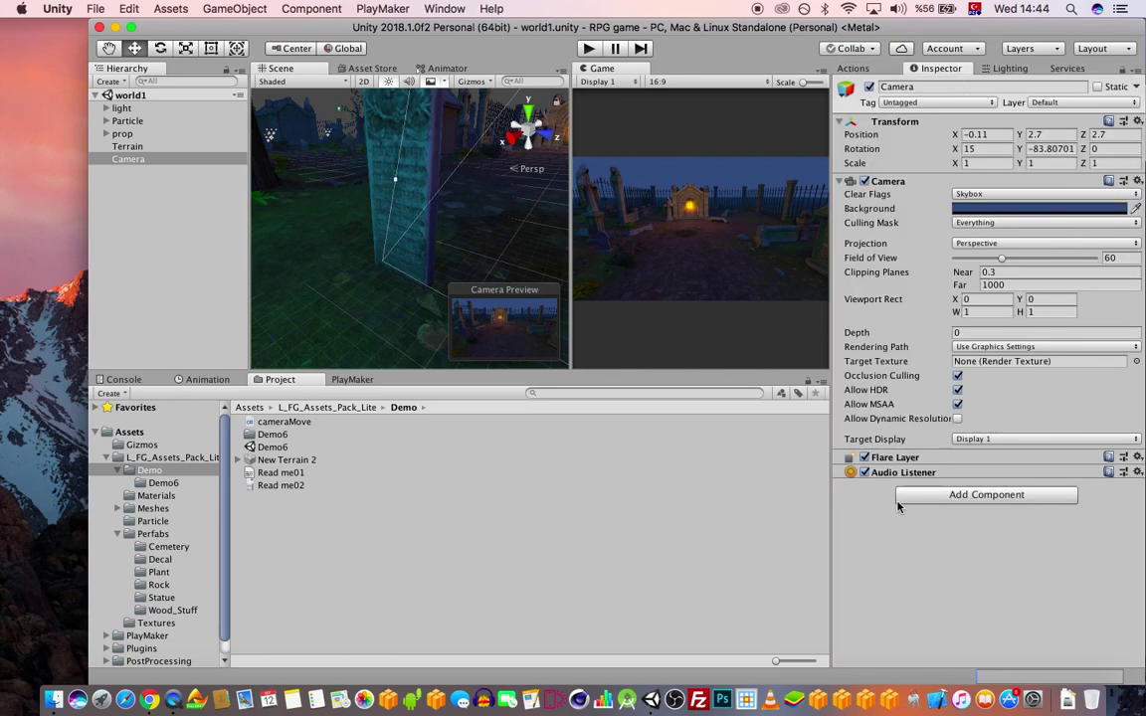
Create a Post-Processing Profile named gamepostprofile in the root Assets folder.
{"action": "left_click", "coordinate": [128, 432]}
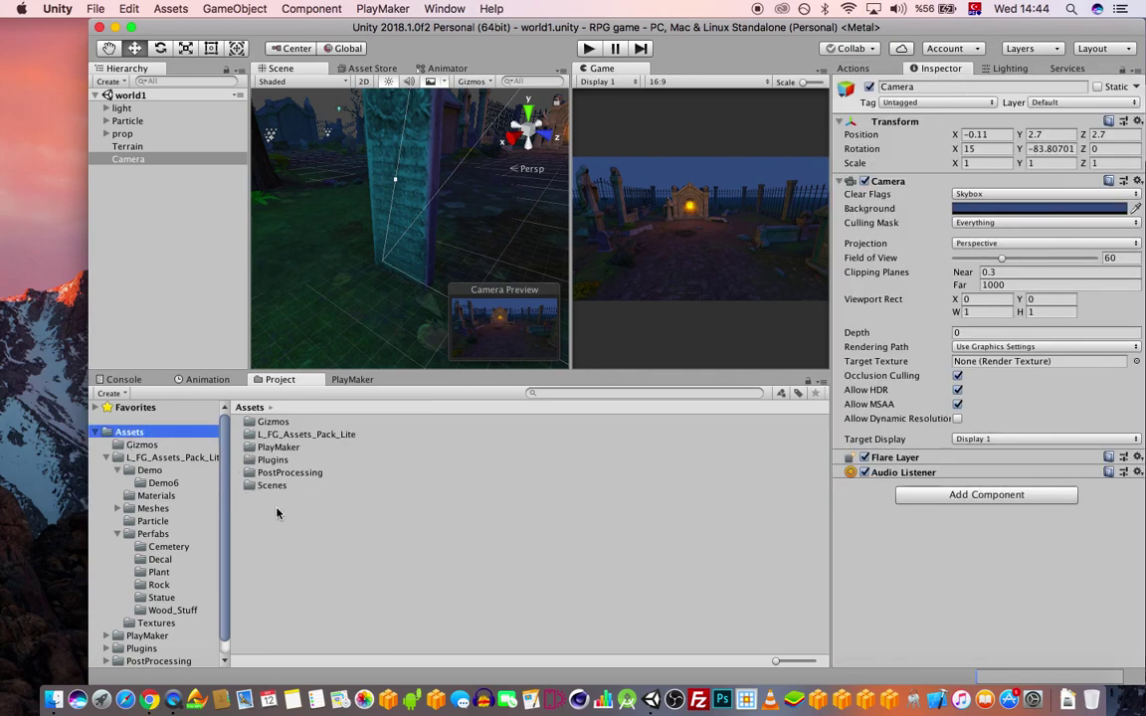
{"action": "left_click", "coordinate": [105, 458]}
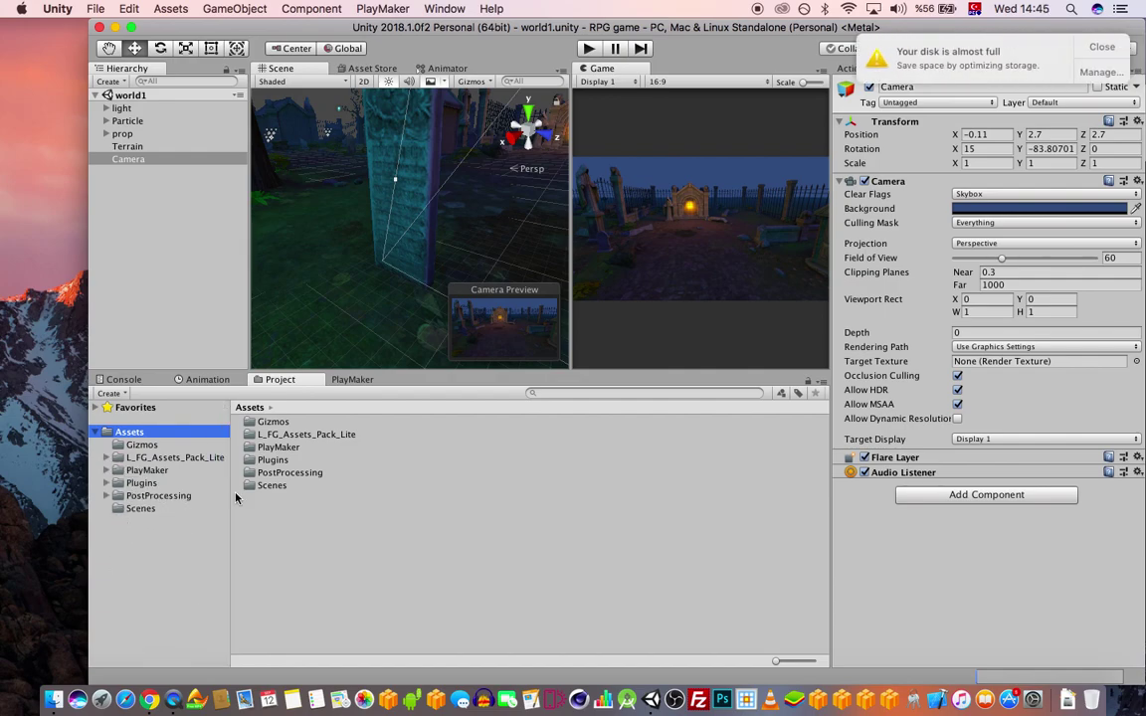
{"action": "right_click", "coordinate": [313, 557]}
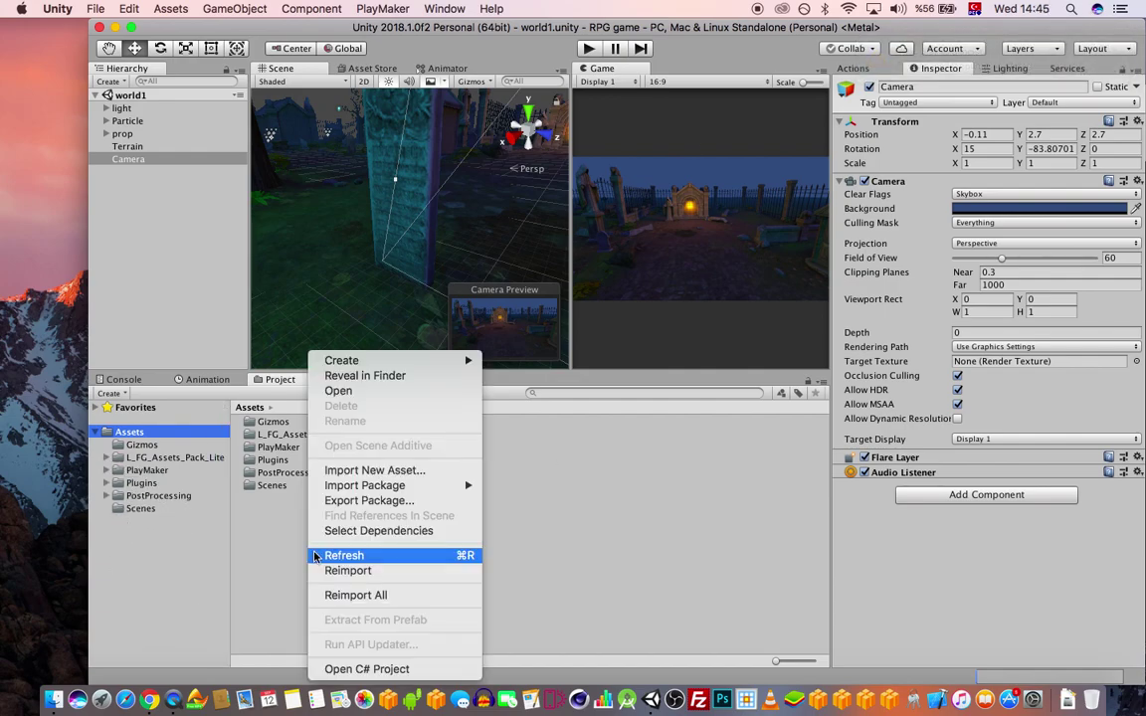
{"action": "mouse_move", "coordinate": [463, 361]}
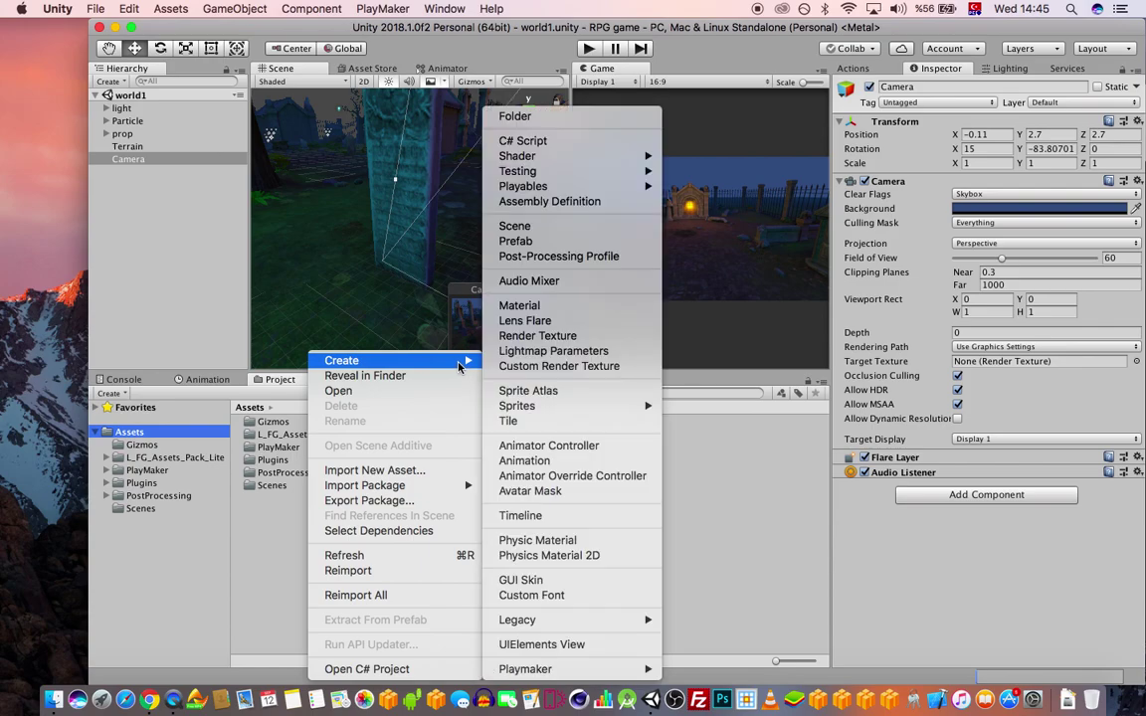
{"action": "left_click", "coordinate": [569, 257]}
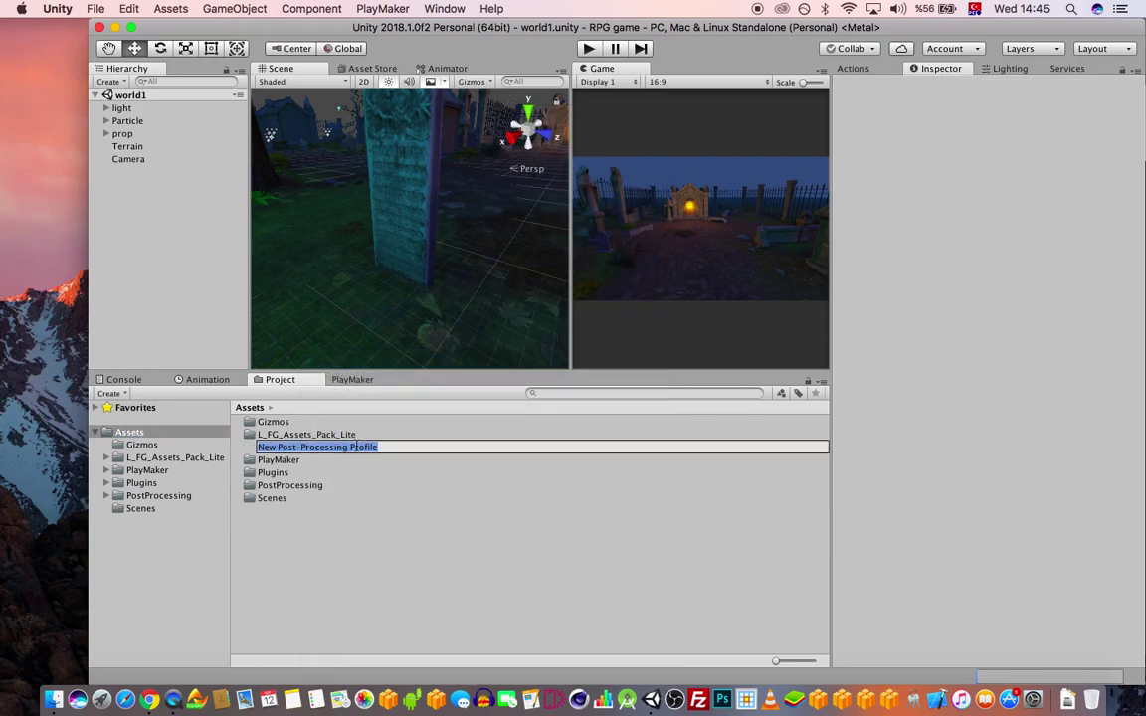
{"action": "type", "text": "ga"}
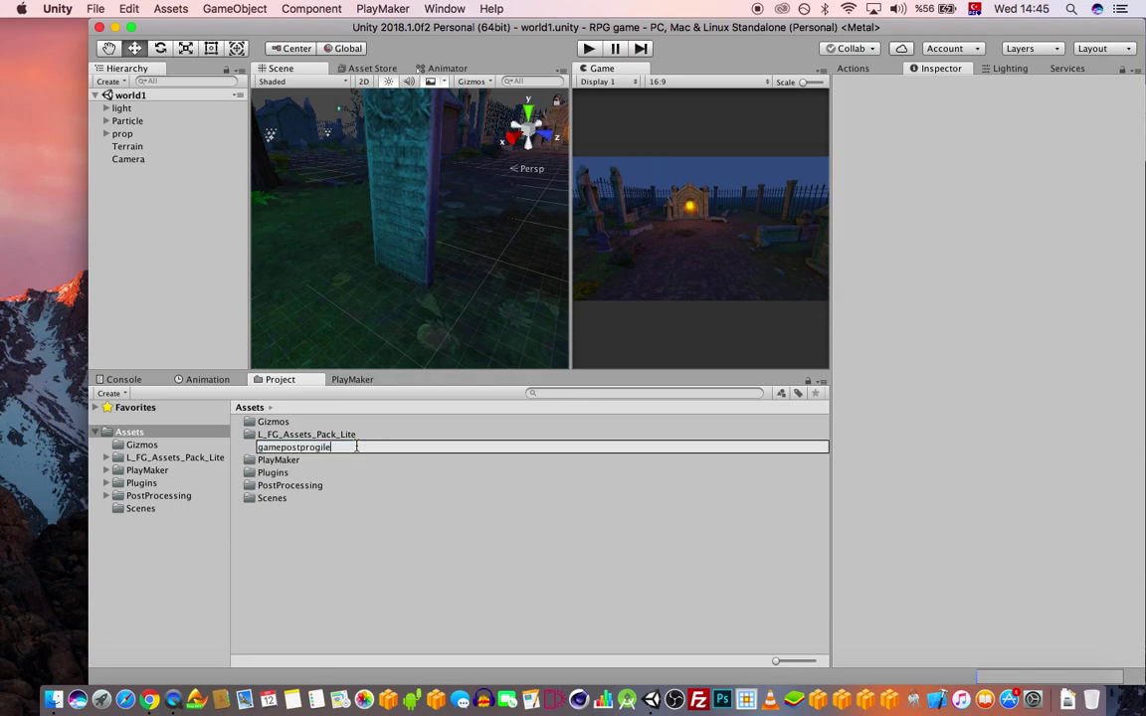
{"action": "type", "text": "mepostprofile"}
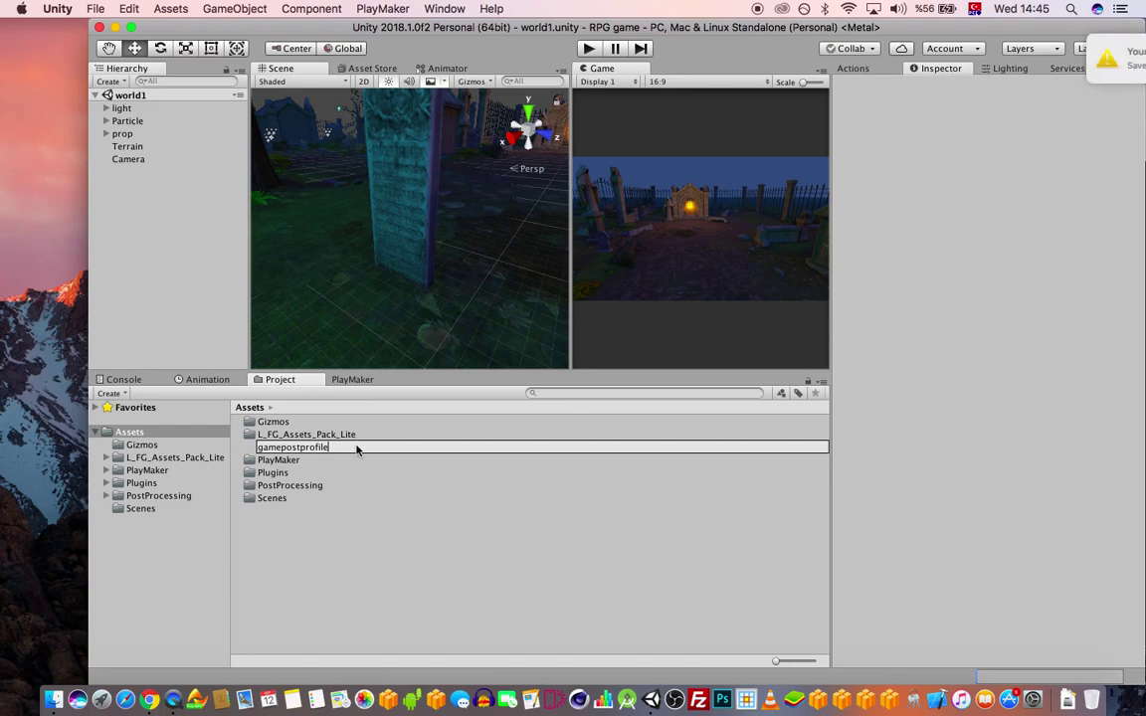
{"action": "key", "text": "Return"}
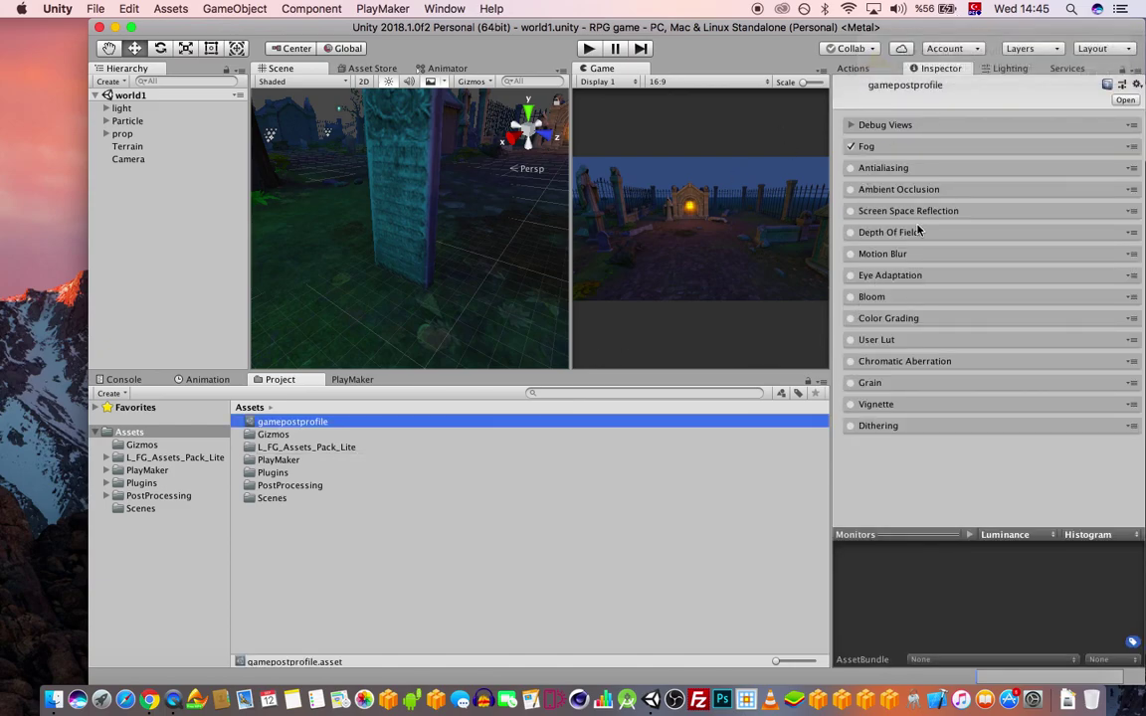
Add a Post-Processing Behaviour component to the Camera and assign gamepostprofile as its profile.
{"action": "middle_click_drag", "start_coordinate": [454, 247], "coordinate": [398, 254]}
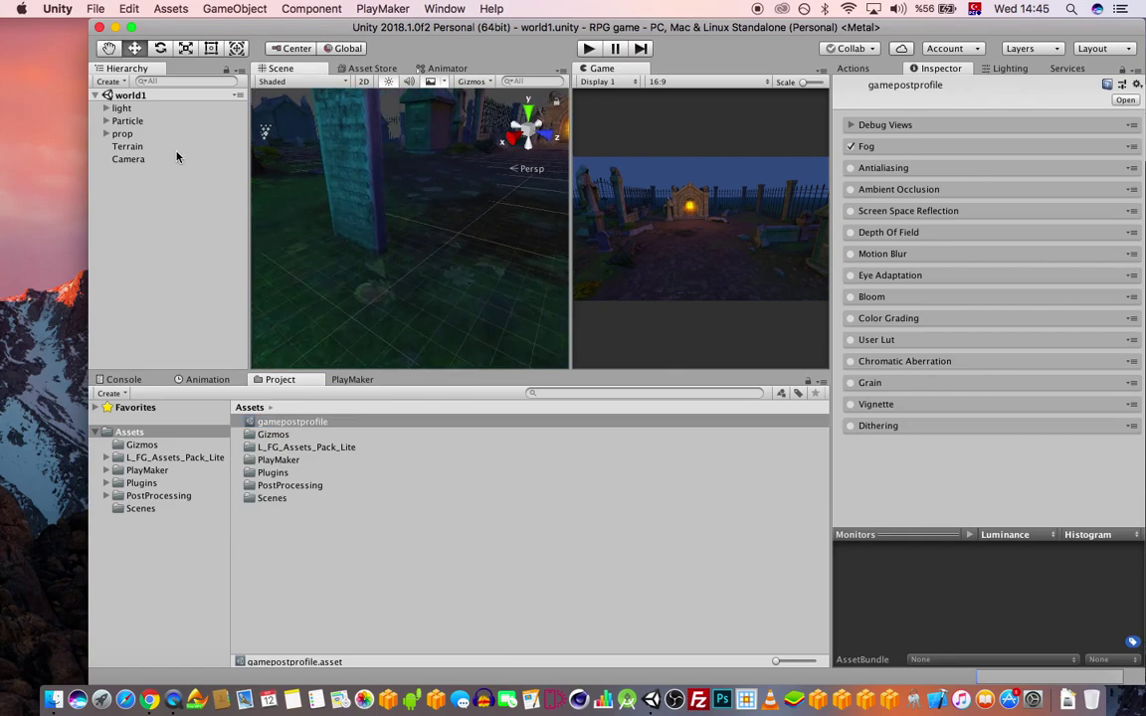
{"action": "left_click", "coordinate": [130, 161]}
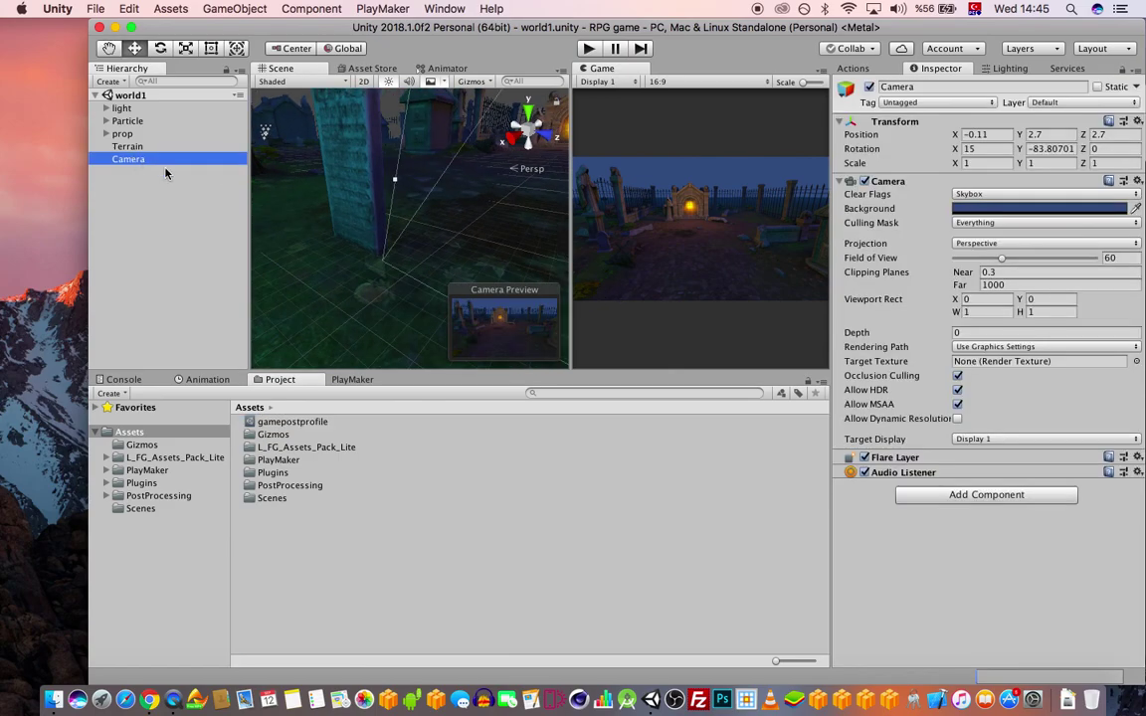
{"action": "left_click", "coordinate": [958, 496]}
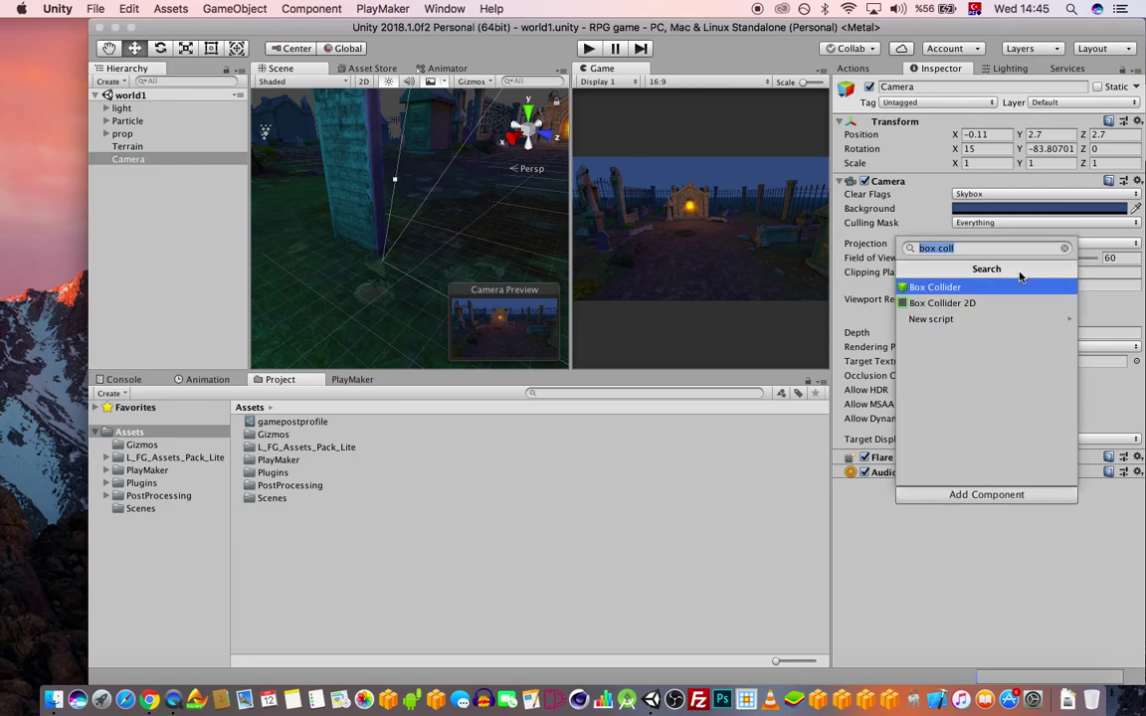
{"action": "type", "text": "post"}
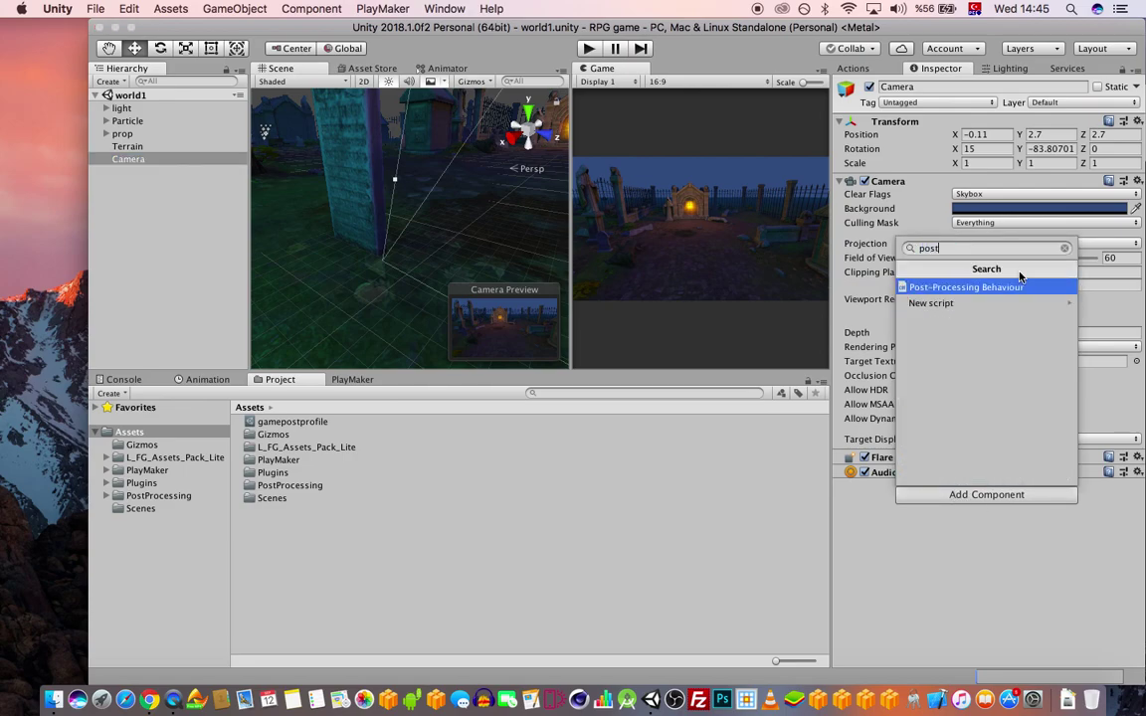
{"action": "left_click", "coordinate": [1008, 286]}
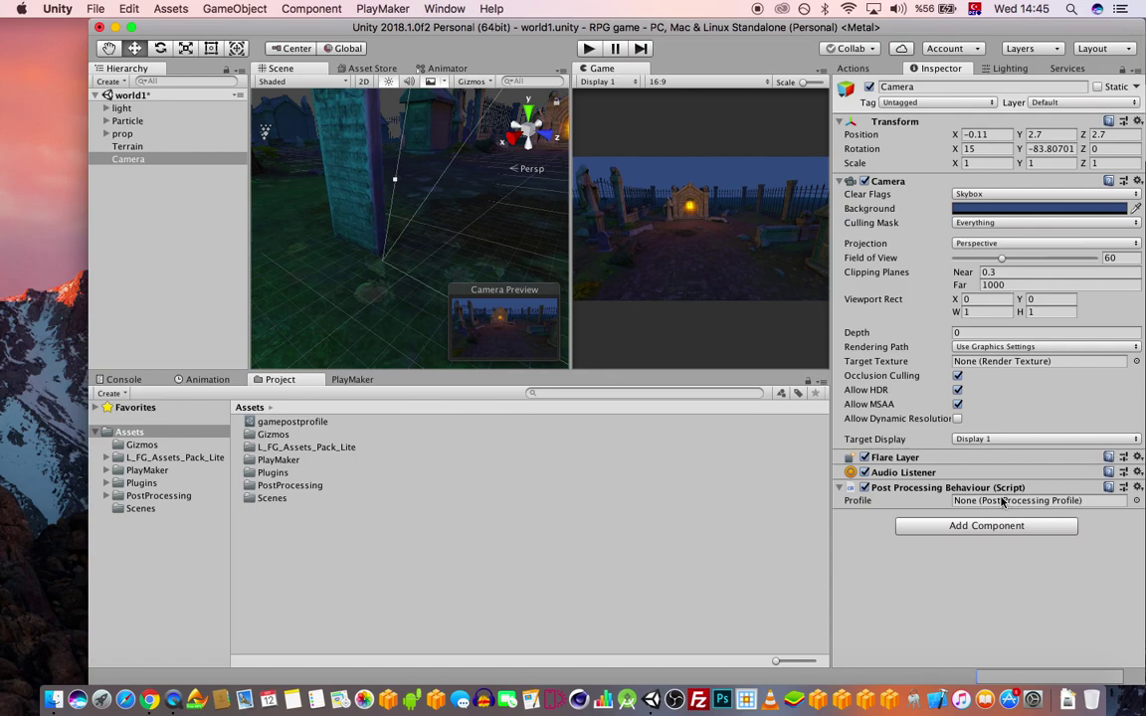
{"action": "left_click_drag", "start_coordinate": [269, 424], "coordinate": [1016, 503]}
Enable Ambient Occlusion in gamepostprofile and expand its settings.
{"action": "middle_click_drag", "start_coordinate": [363, 234], "coordinate": [381, 238]}
{"action": "left_click", "coordinate": [292, 422]}
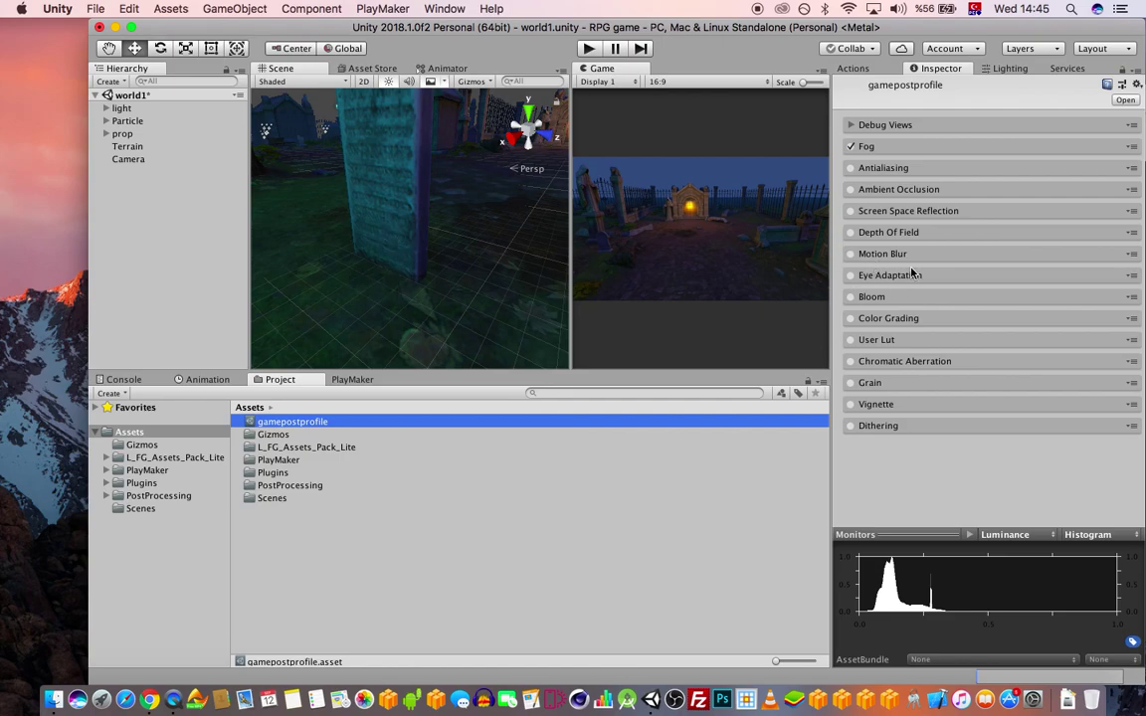
{"action": "left_click", "coordinate": [851, 190]}
{"action": "left_click", "coordinate": [851, 190]}
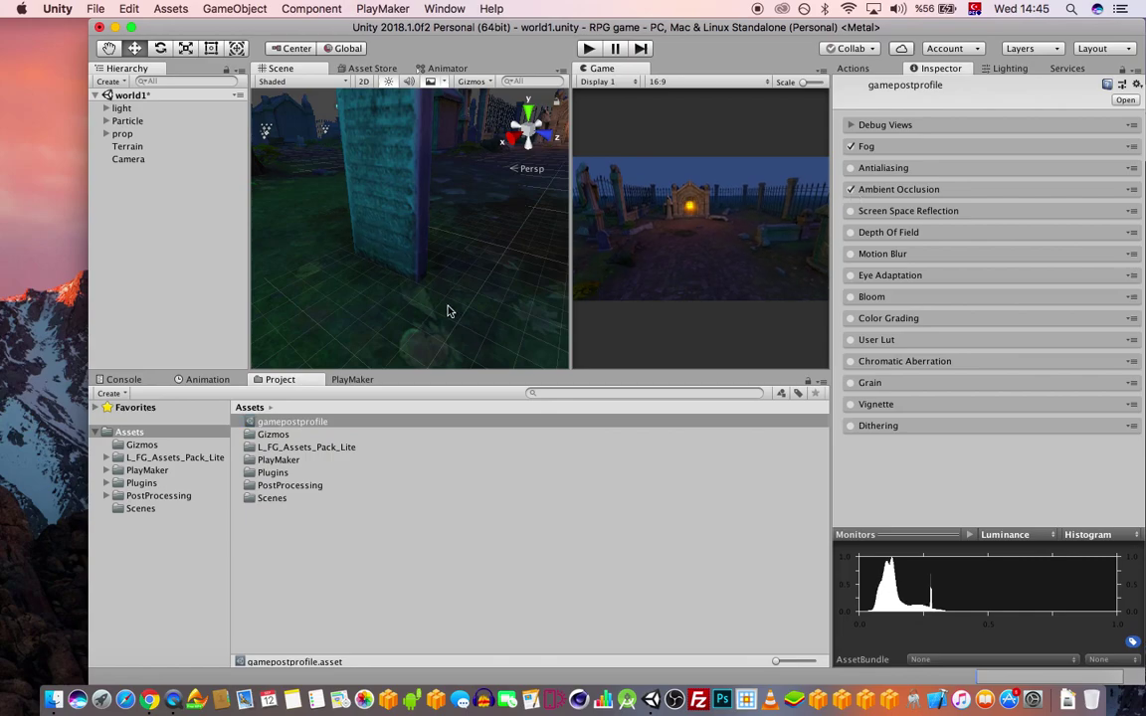
{"action": "left_click", "coordinate": [899, 189]}
{"action": "middle_click_drag", "start_coordinate": [439, 246], "coordinate": [462, 265]}
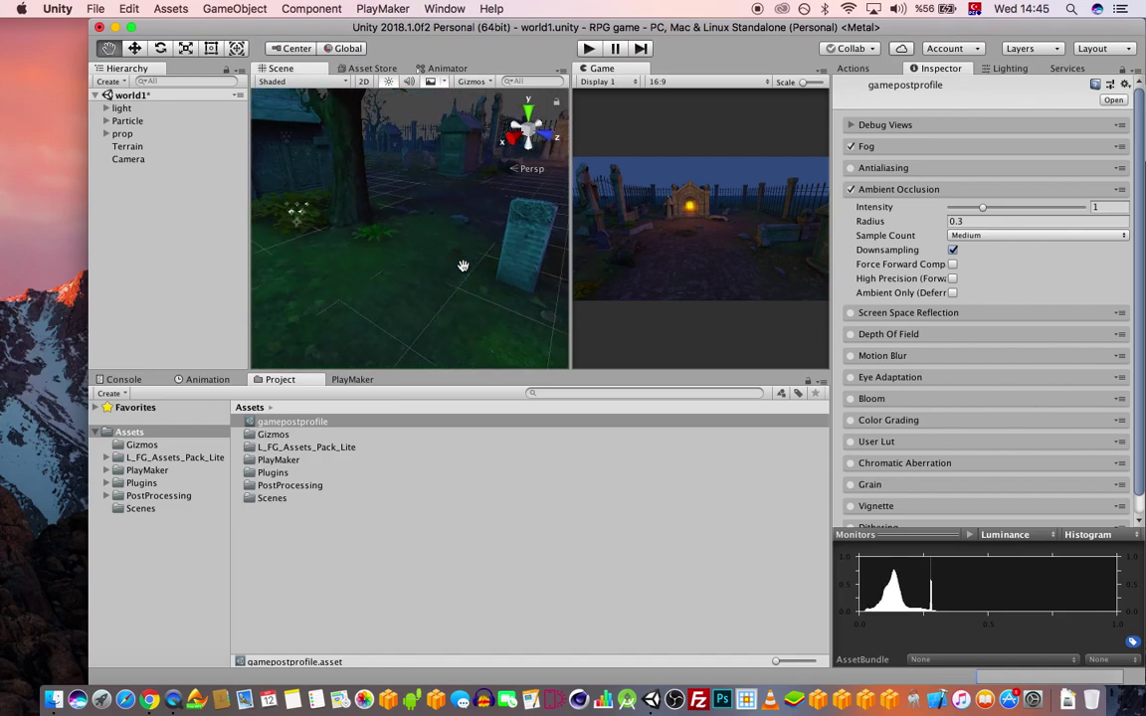
Switch Ambient Occlusion off and on repeatedly to compare the graveyard with and without the effect.
{"action": "left_click", "coordinate": [852, 190]}
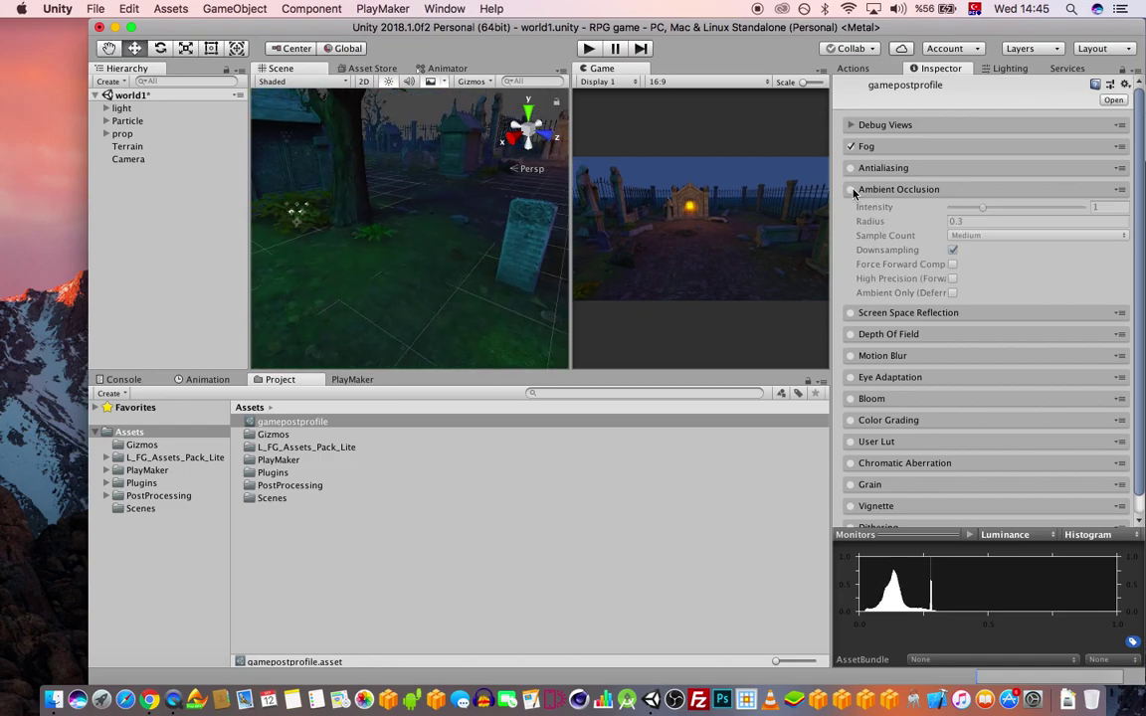
{"action": "left_click", "coordinate": [852, 190]}
{"action": "left_click", "coordinate": [851, 190]}
{"action": "left_click", "coordinate": [852, 191]}
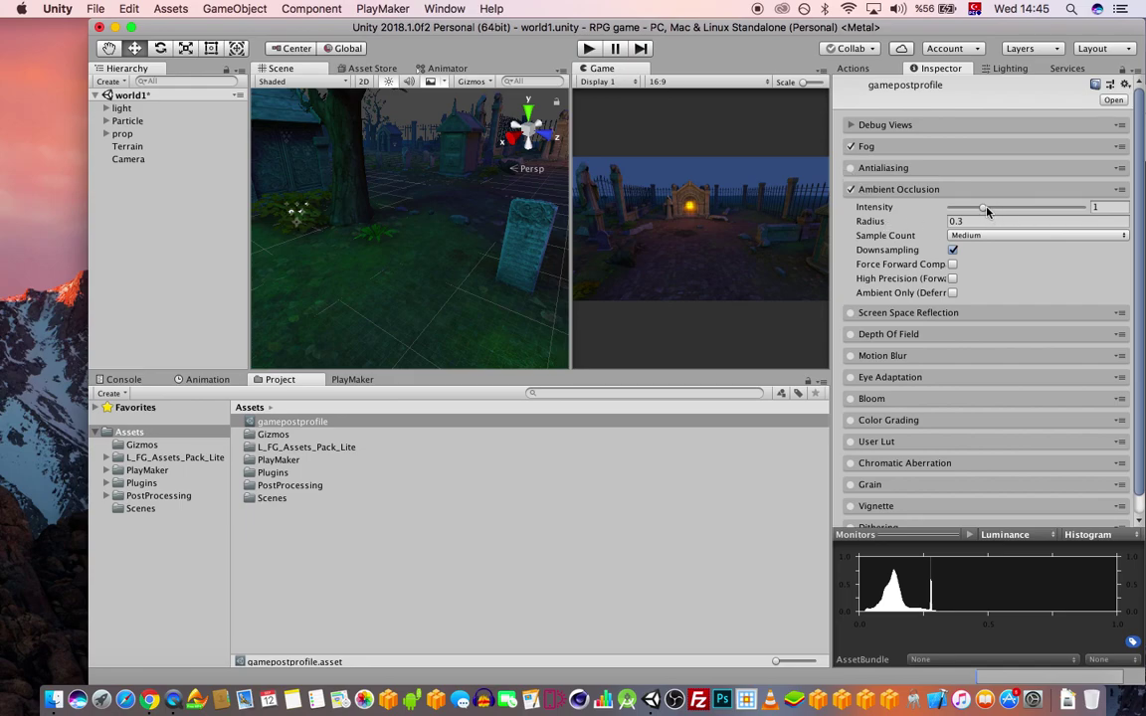
Set the Ambient Occlusion intensity to about 2.41 and the radius to 1, and compare the effect off and on.
{"action": "left_click_drag", "start_coordinate": [983, 208], "coordinate": [1035, 210]}
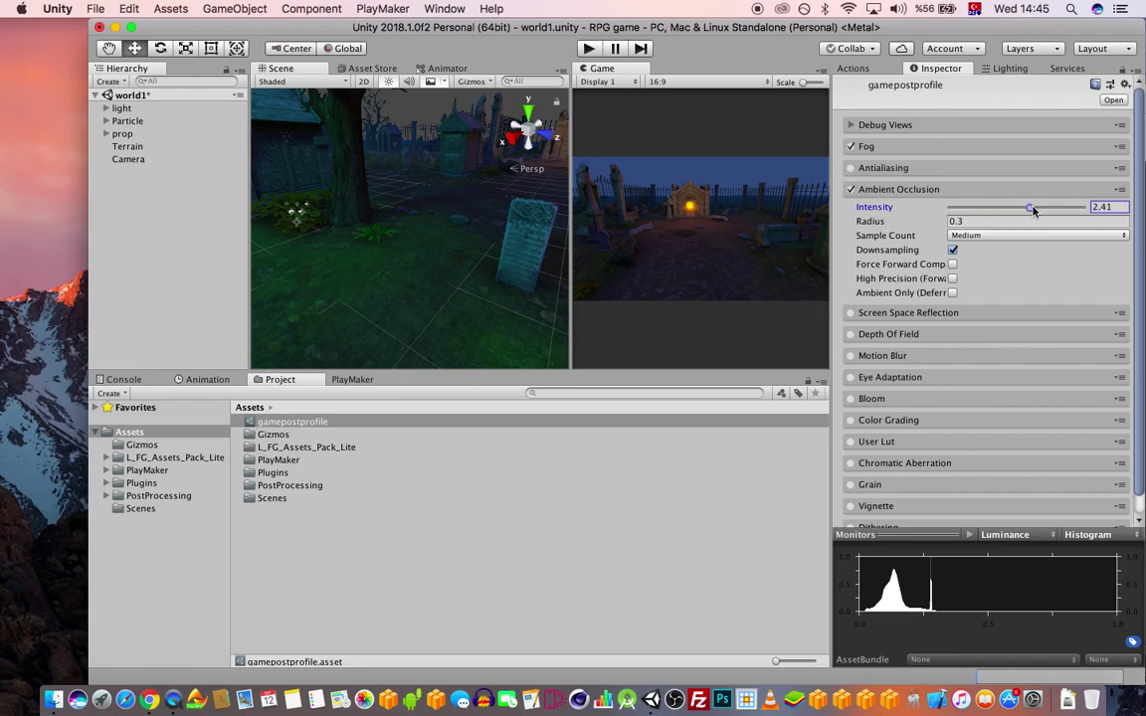
{"action": "left_click", "coordinate": [975, 221]}
{"action": "type", "text": "1"}
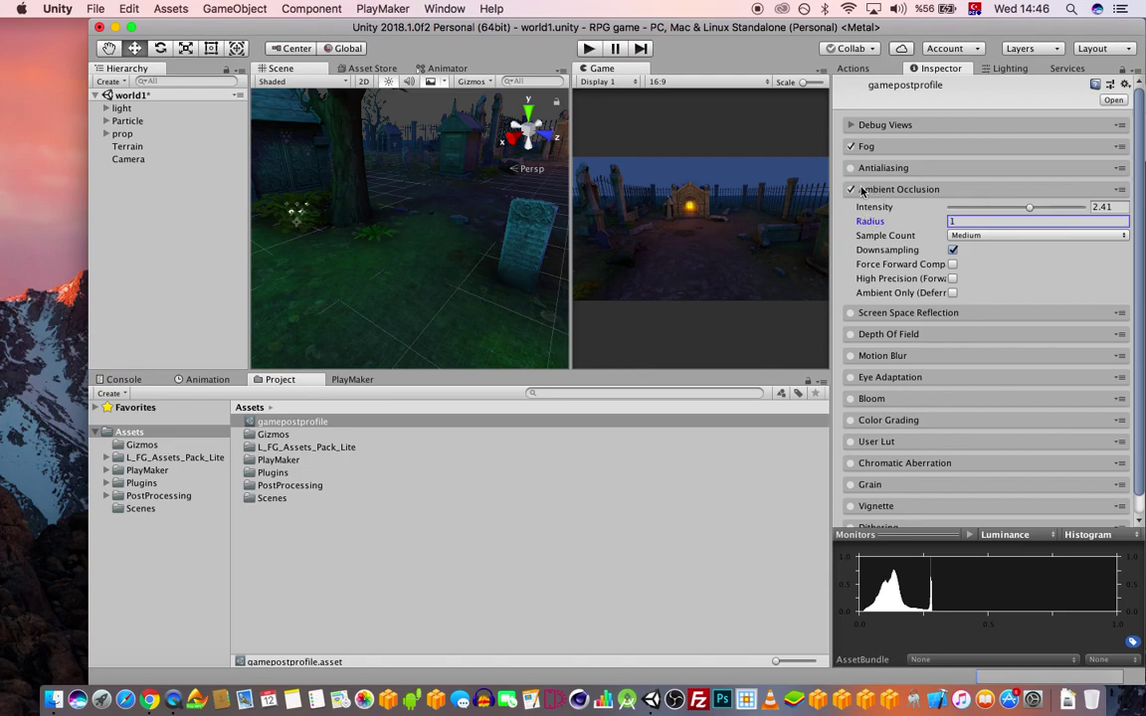
{"action": "left_click", "coordinate": [853, 189]}
{"action": "left_click", "coordinate": [851, 189]}
Enable Bloom in gamepostprofile with the glowing gate in view.
{"action": "middle_click_drag", "start_coordinate": [412, 291], "coordinate": [462, 245]}
{"action": "scroll", "coordinate": [461, 244], "scroll_direction": "up", "scroll_amount": 3}
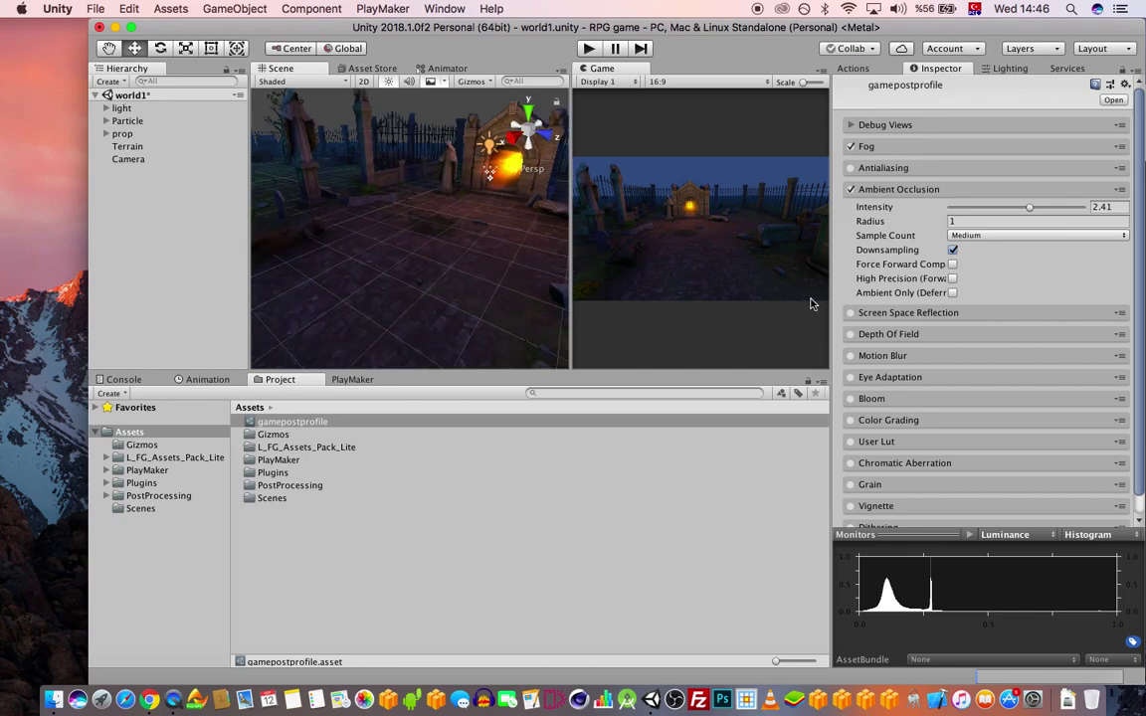
{"action": "scroll", "coordinate": [485, 256], "scroll_direction": "down", "scroll_amount": 2}
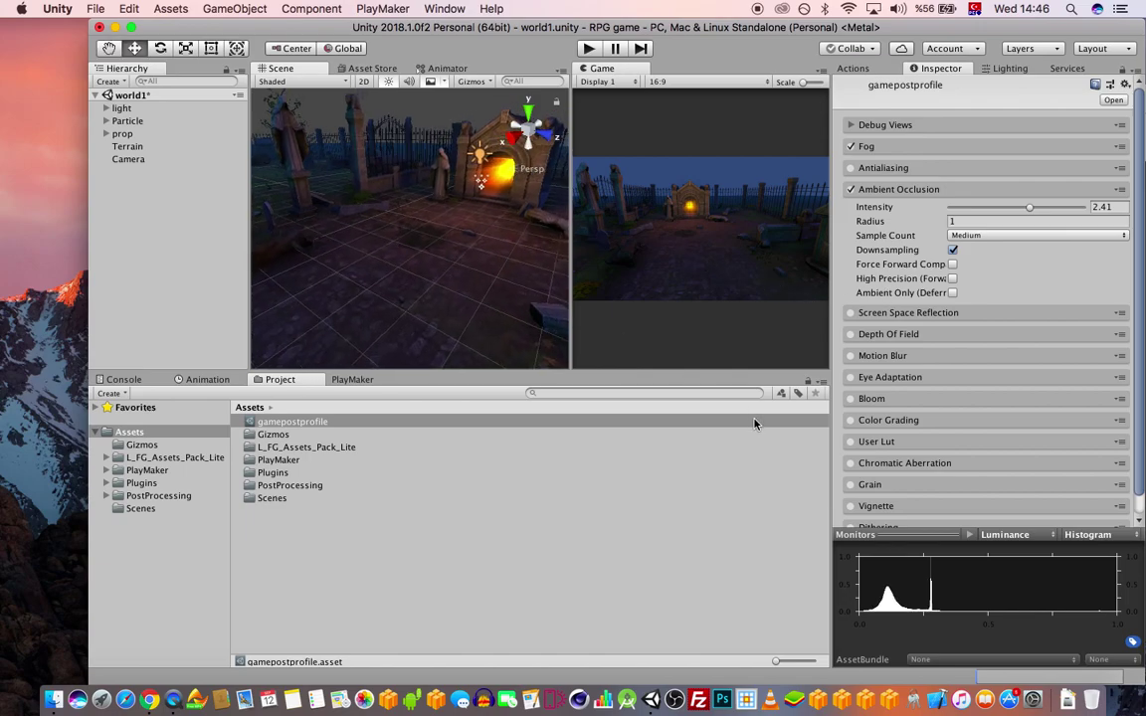
{"action": "left_click", "coordinate": [852, 399]}
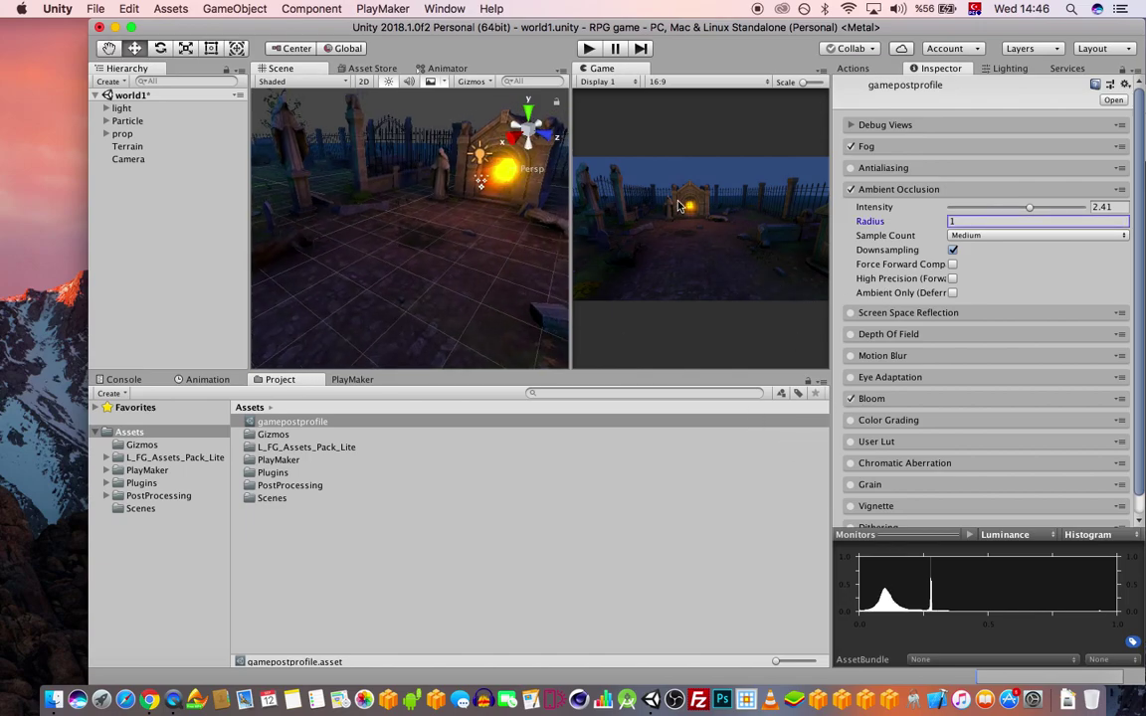
Examine the glowing gate with Bloom from several angles and bring the gamepostprofile settings back up.
{"action": "left_click", "coordinate": [852, 399]}
{"action": "mouse_move", "coordinate": [481, 241]}
{"action": "right_mouse_down"}
{"action": "mouse_move", "coordinate": [497, 252]}
{"action": "mouse_move", "coordinate": [469, 253]}
{"action": "right_mouse_up"}
{"action": "scroll", "coordinate": [468, 253], "scroll_direction": "up", "scroll_amount": 3}
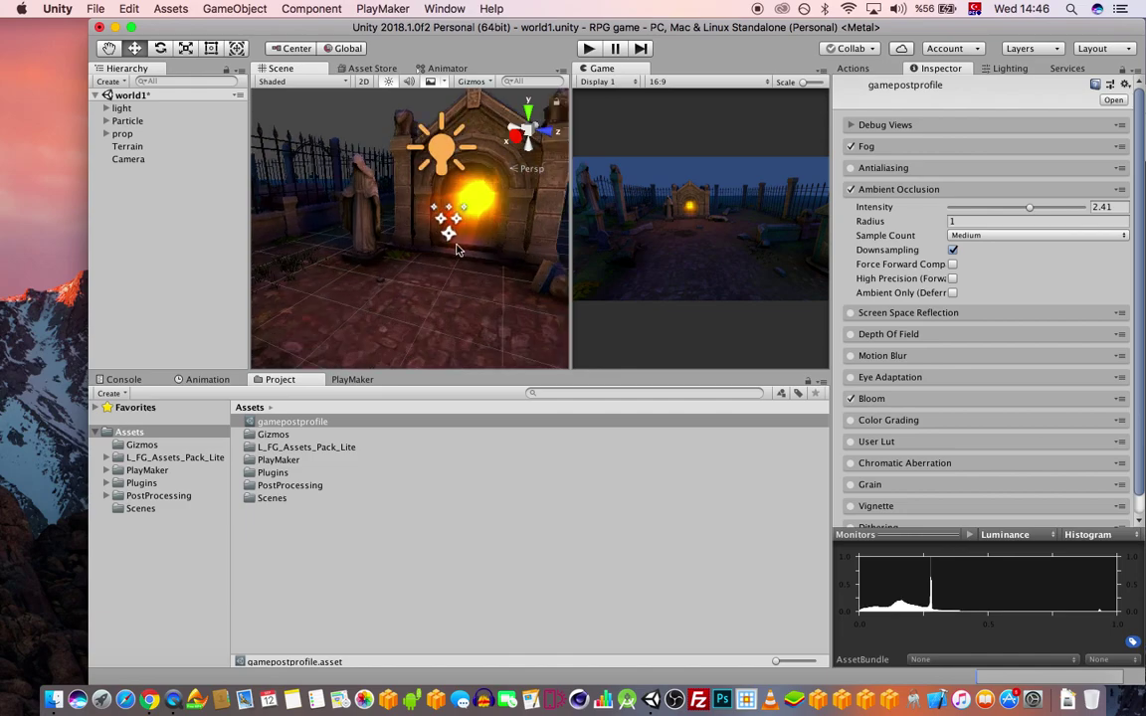
{"action": "left_click_drag", "start_coordinate": [456, 248], "coordinate": [372, 213], "text": "alt"}
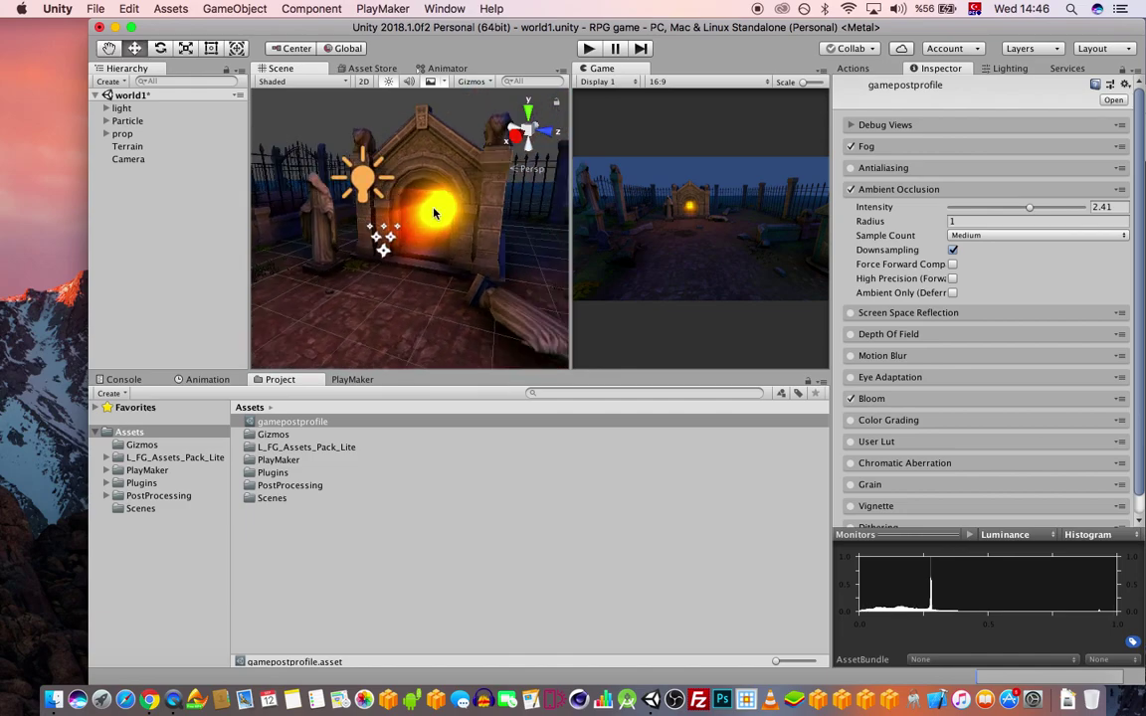
{"action": "left_click", "coordinate": [390, 185]}
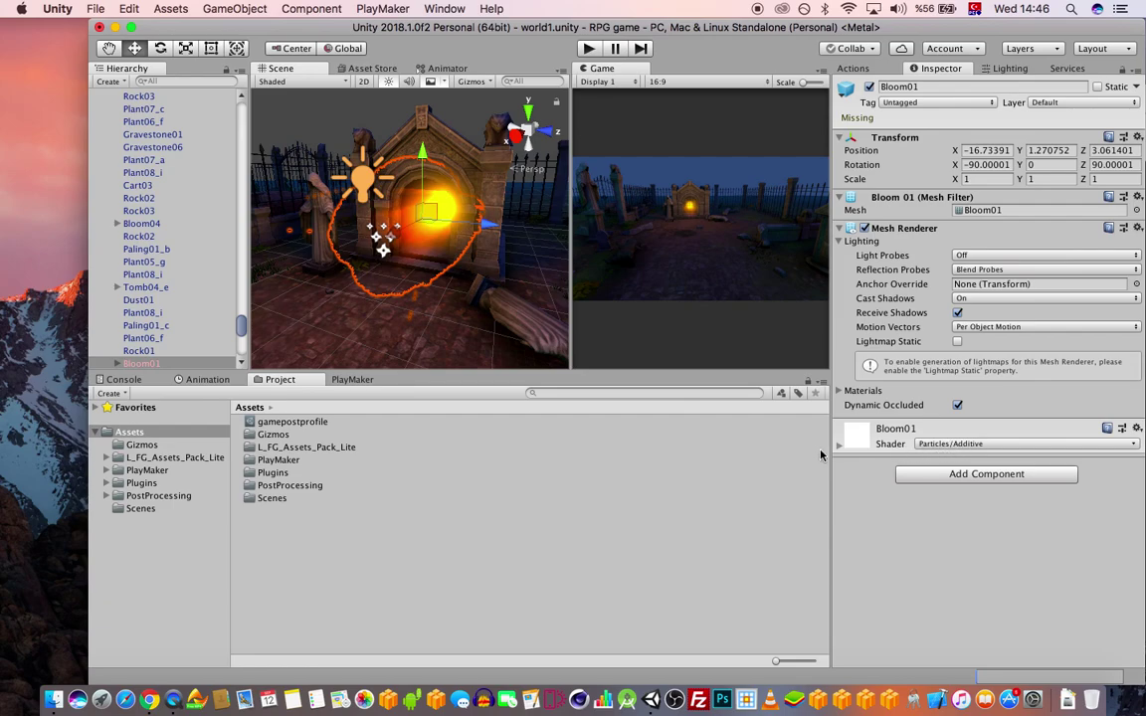
{"action": "left_click_drag", "start_coordinate": [343, 233], "coordinate": [475, 258], "text": "alt"}
{"action": "key", "text": "super+z"}
{"action": "right_click_drag", "start_coordinate": [428, 260], "coordinate": [197, 278], "text": "alt"}
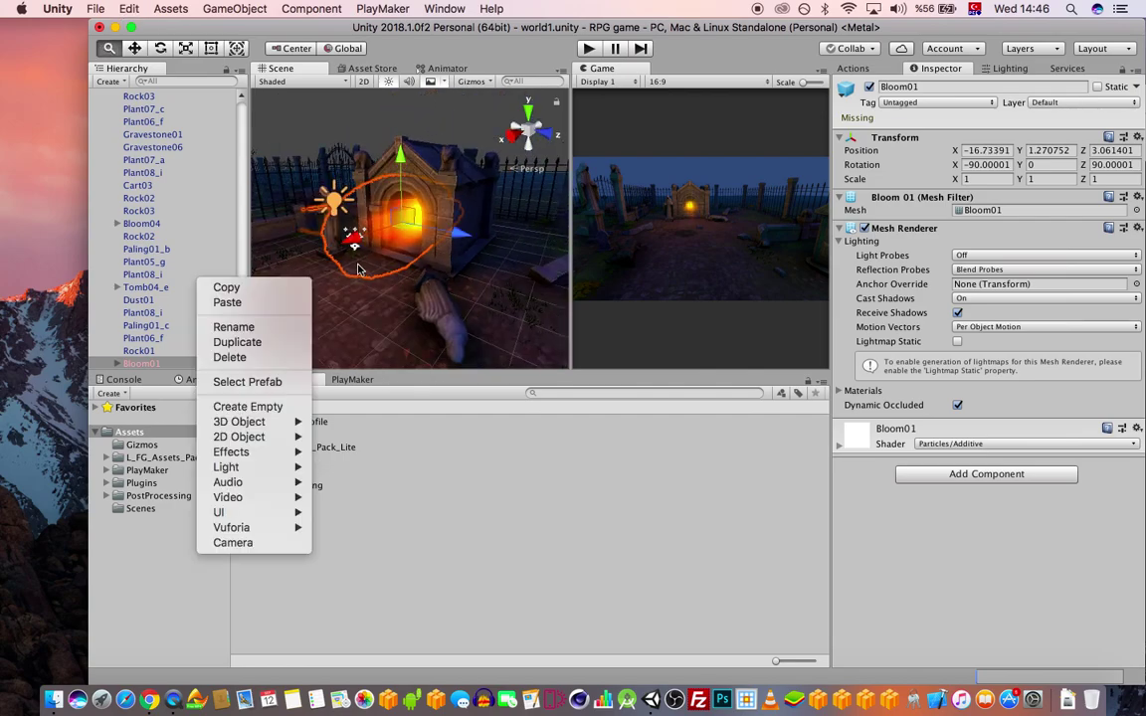
{"action": "left_click", "coordinate": [382, 432]}
{"action": "left_click", "coordinate": [292, 422]}
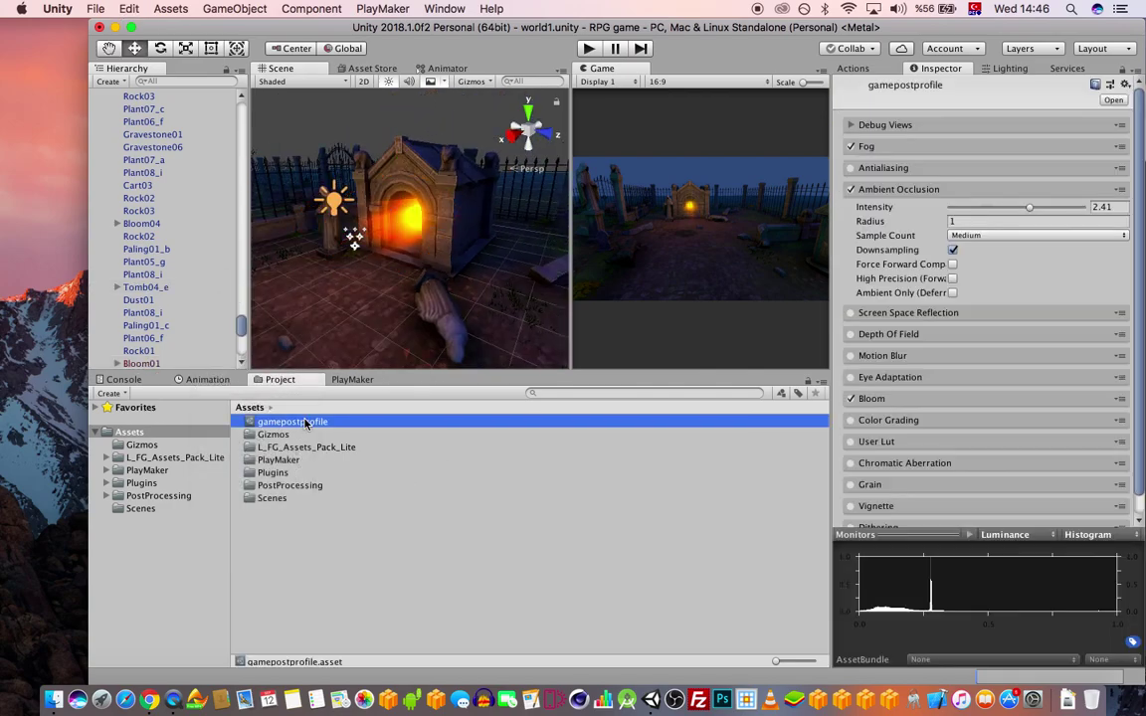
Enable Depth Of Field in gamepostprofile with the green tomb close up in the scene view.
{"action": "right_click_drag", "start_coordinate": [484, 265], "coordinate": [428, 287], "text": "alt"}
{"action": "left_click_drag", "start_coordinate": [428, 287], "coordinate": [343, 296], "text": "alt"}
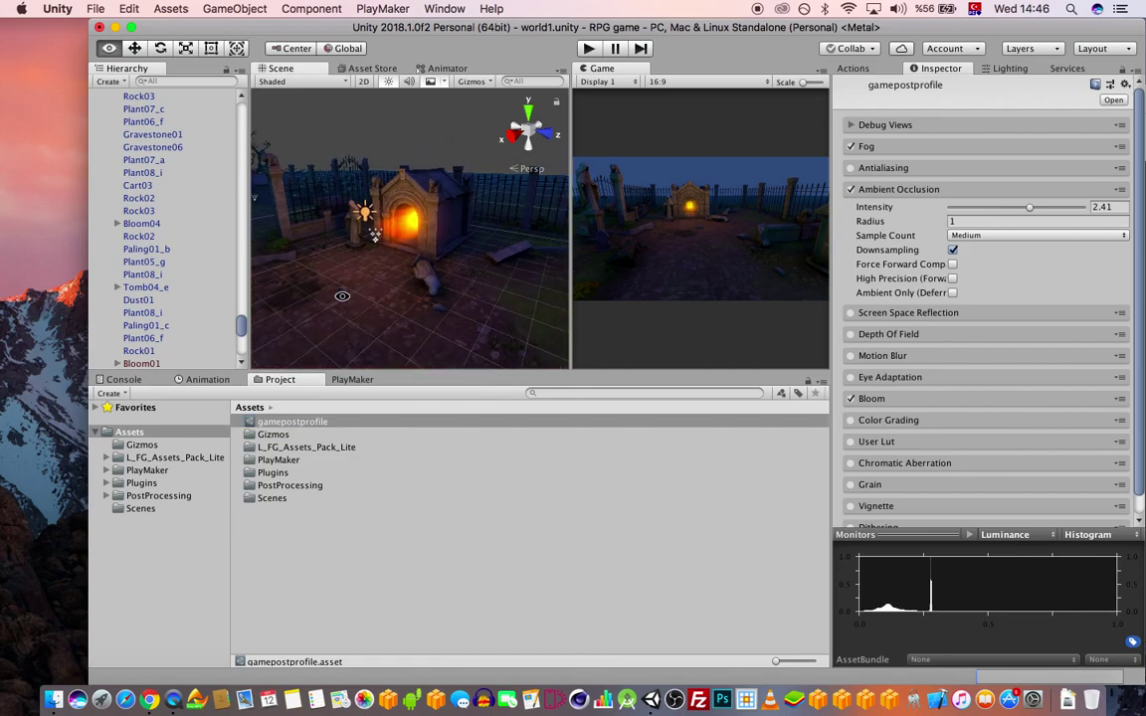
{"action": "middle_click_drag", "start_coordinate": [386, 286], "coordinate": [434, 279]}
{"action": "left_click_drag", "start_coordinate": [433, 280], "coordinate": [507, 299], "text": "alt"}
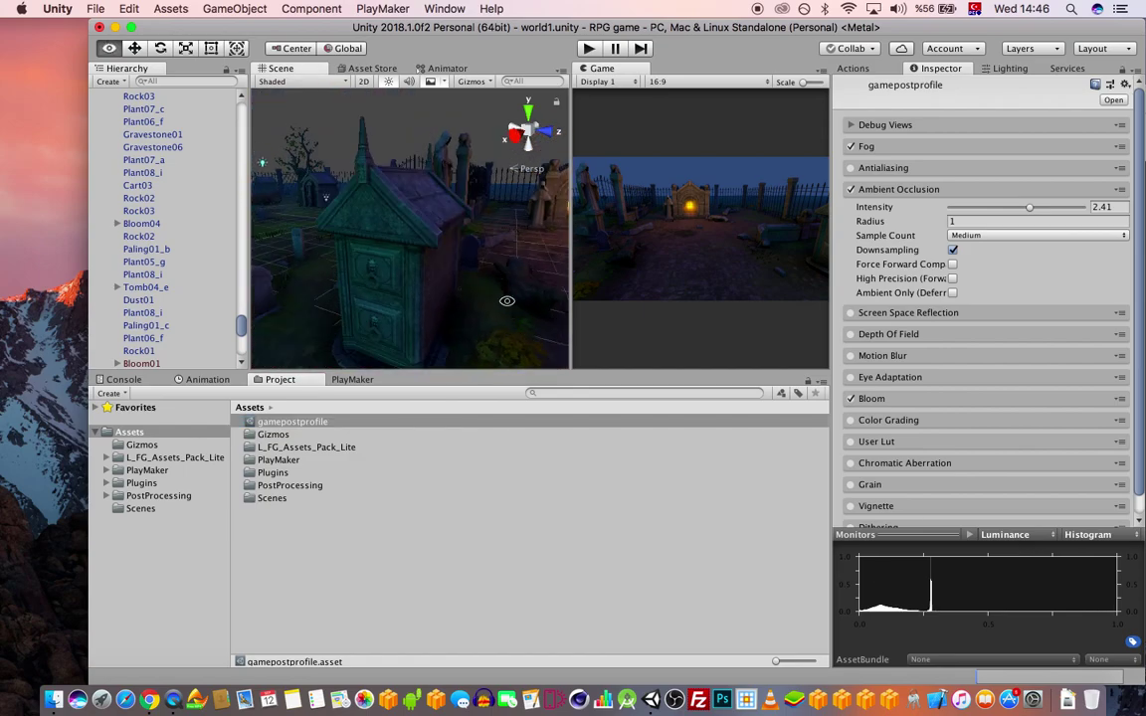
{"action": "right_click_drag", "start_coordinate": [507, 300], "coordinate": [606, 314], "text": "alt"}
{"action": "middle_click_drag", "start_coordinate": [539, 303], "coordinate": [516, 314]}
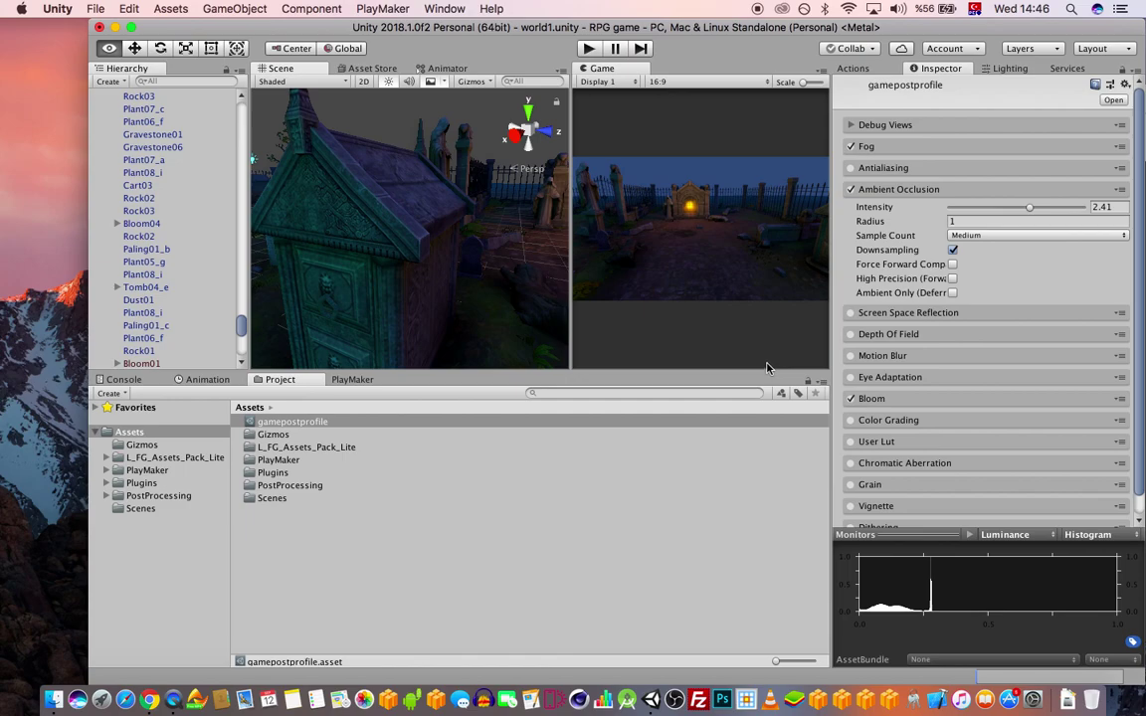
{"action": "left_click", "coordinate": [871, 339]}
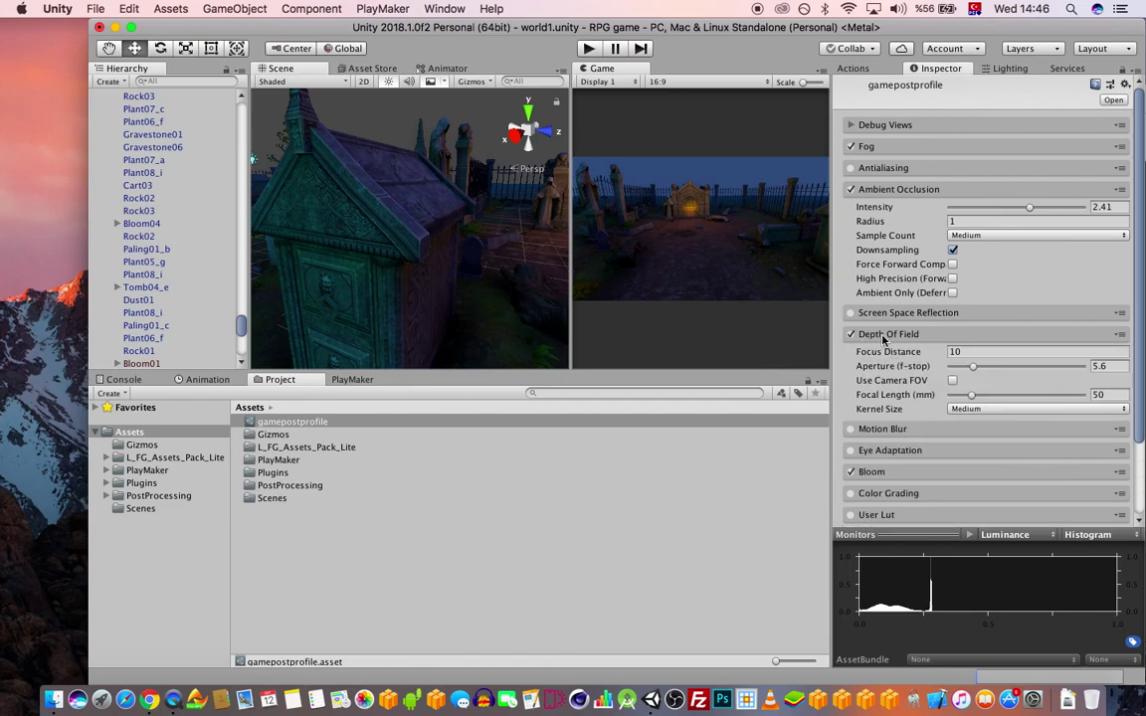
{"action": "left_click_drag", "start_coordinate": [348, 319], "coordinate": [438, 260], "text": "alt"}
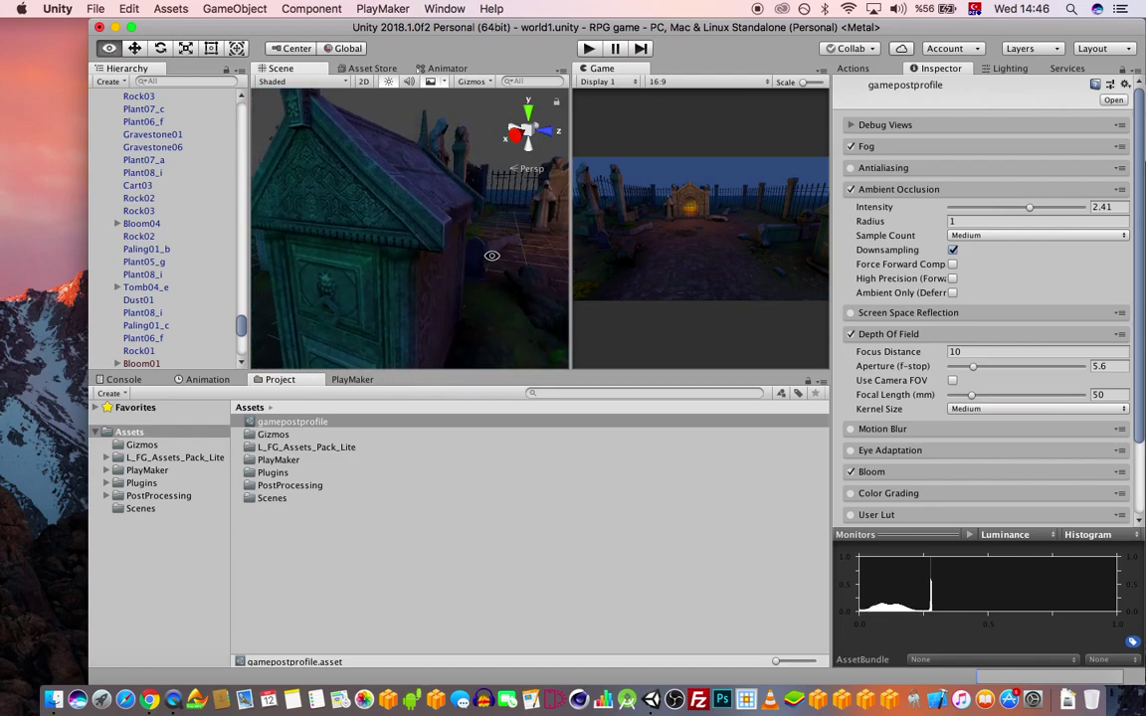
Set the Depth Of Field focus distance to 50 and the aperture to about 18.5, and check the view past the tomb.
{"action": "double_click", "coordinate": [970, 353]}
{"action": "type", "text": "50"}
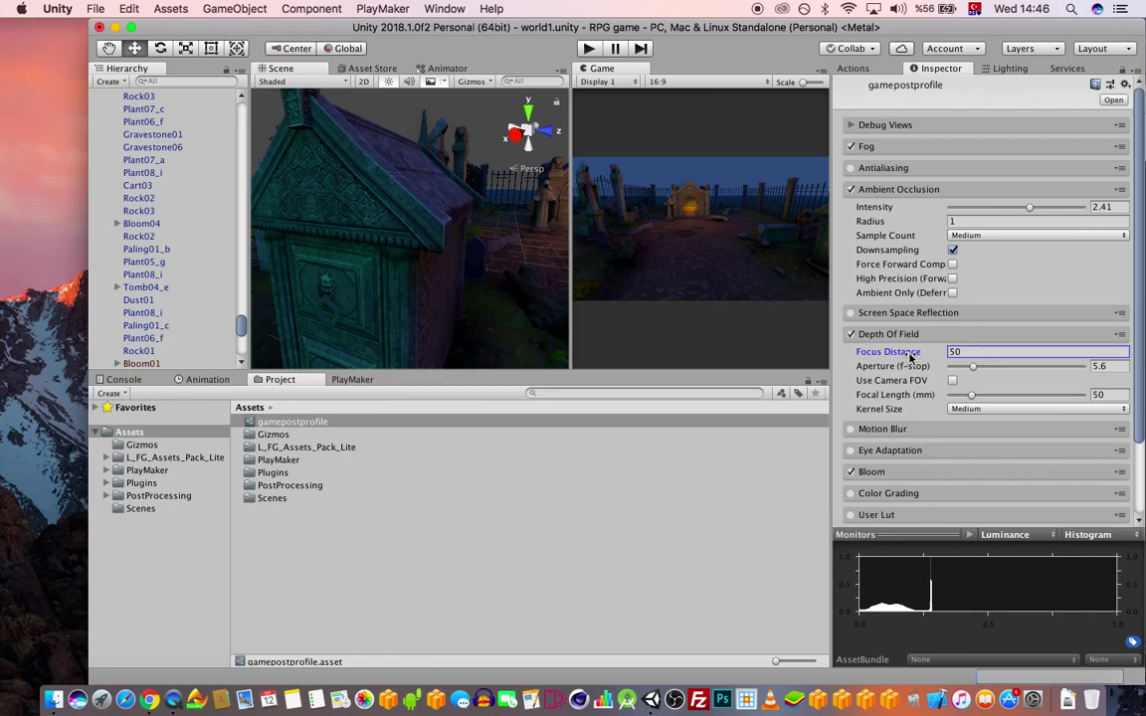
{"action": "left_click_drag", "start_coordinate": [967, 350], "coordinate": [1031, 371]}
{"action": "right_click_drag", "start_coordinate": [448, 247], "coordinate": [496, 238], "text": "alt"}
{"action": "left_click_drag", "start_coordinate": [495, 237], "coordinate": [461, 248], "text": "alt"}
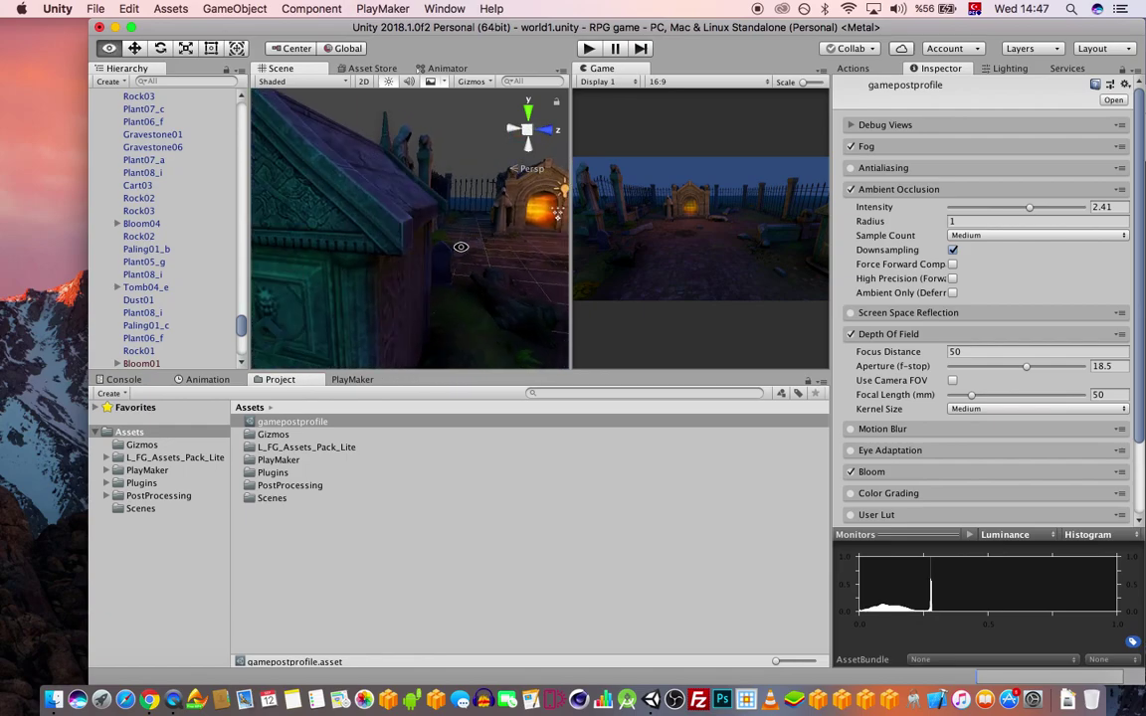
Move the Camera behind the green tomb, to about Y 2.59 and Z -1.33, with the gate in the background.
{"action": "left_click", "coordinate": [362, 70]}
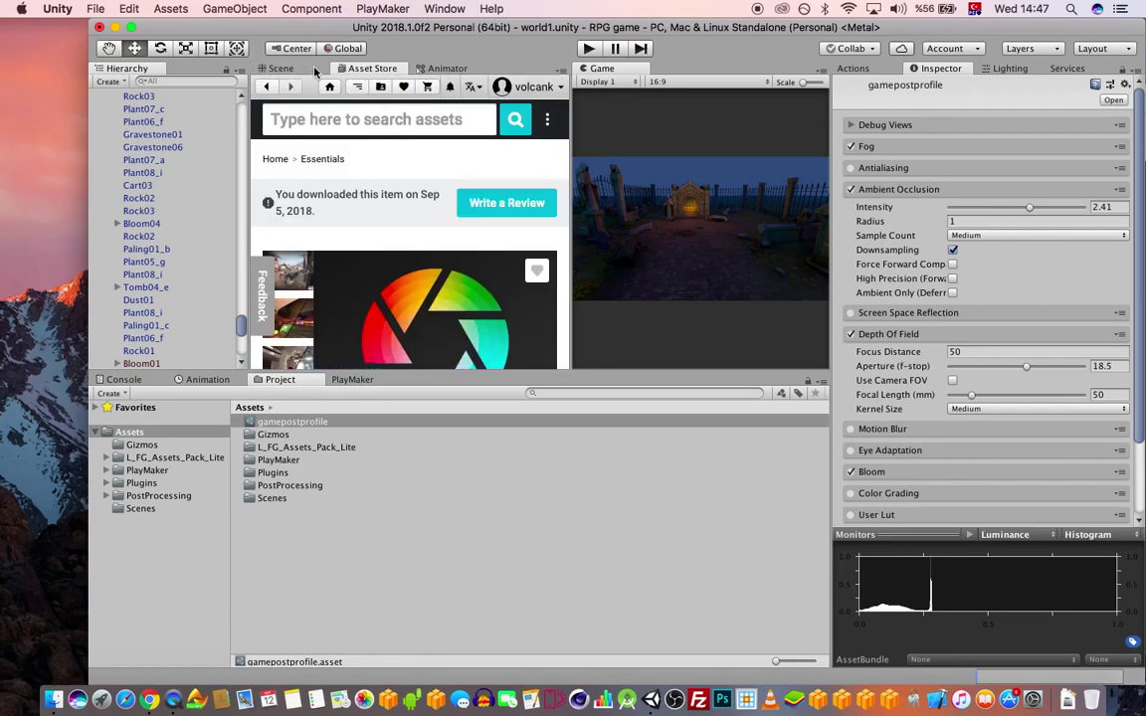
{"action": "left_click", "coordinate": [310, 69]}
{"action": "scroll", "coordinate": [369, 195], "scroll_direction": "down", "scroll_amount": 10}
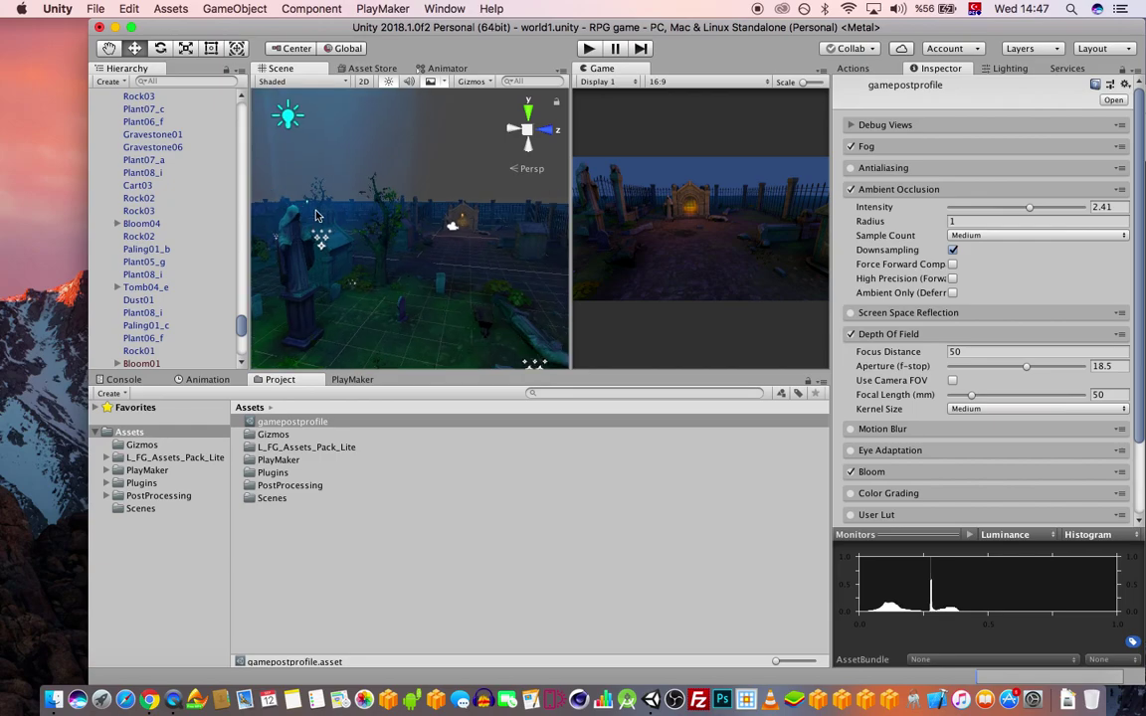
{"action": "scroll", "coordinate": [218, 184], "scroll_direction": "up", "scroll_amount": 5}
{"action": "left_click_drag", "start_coordinate": [241, 284], "coordinate": [254, 100]}
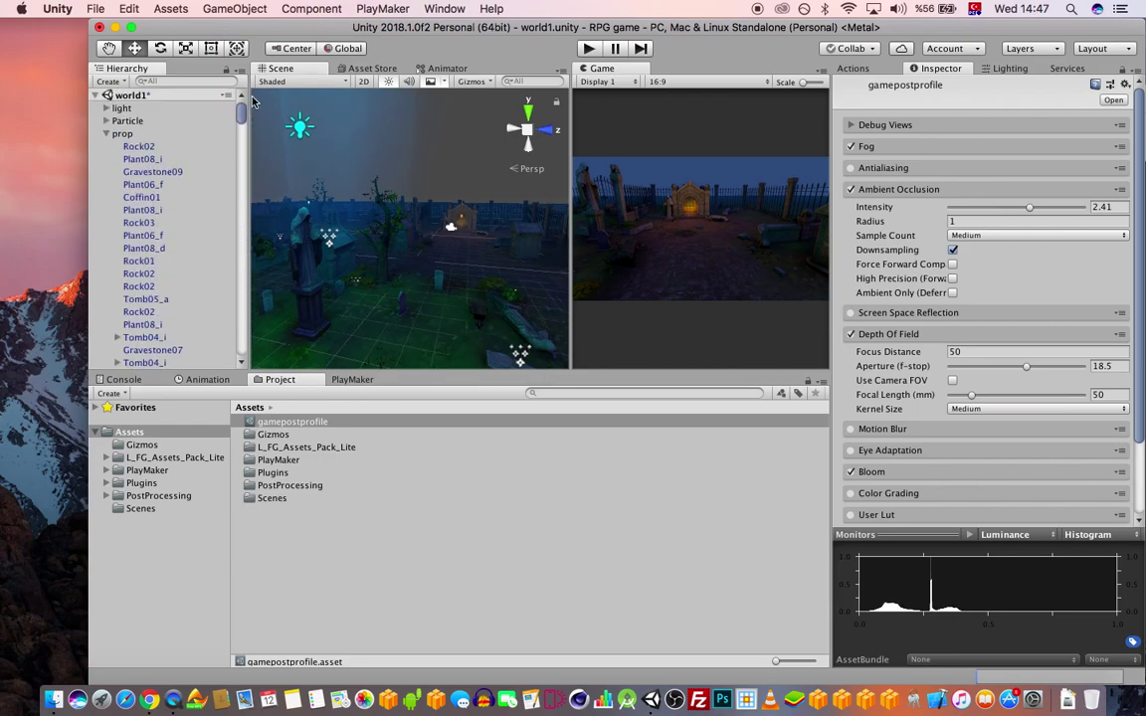
{"action": "left_click", "coordinate": [107, 133]}
{"action": "left_click", "coordinate": [127, 160]}
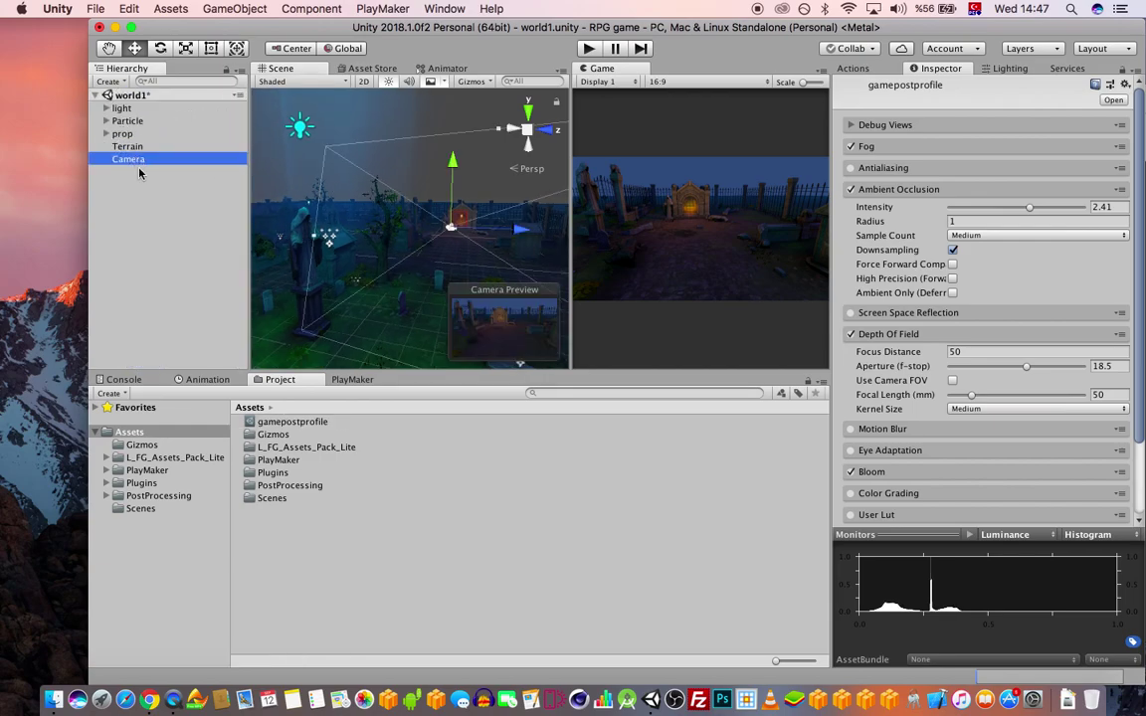
{"action": "left_click_drag", "start_coordinate": [453, 183], "coordinate": [441, 200]}
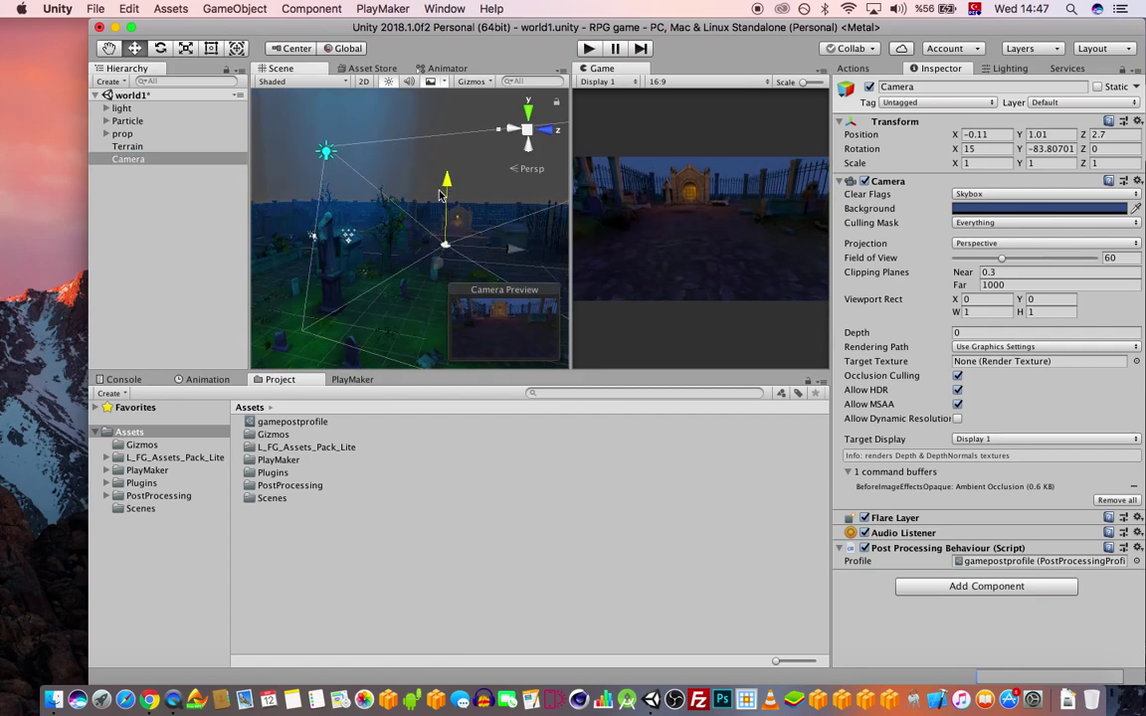
{"action": "left_click_drag", "start_coordinate": [489, 249], "coordinate": [454, 250]}
{"action": "left_click_drag", "start_coordinate": [402, 188], "coordinate": [400, 172]}
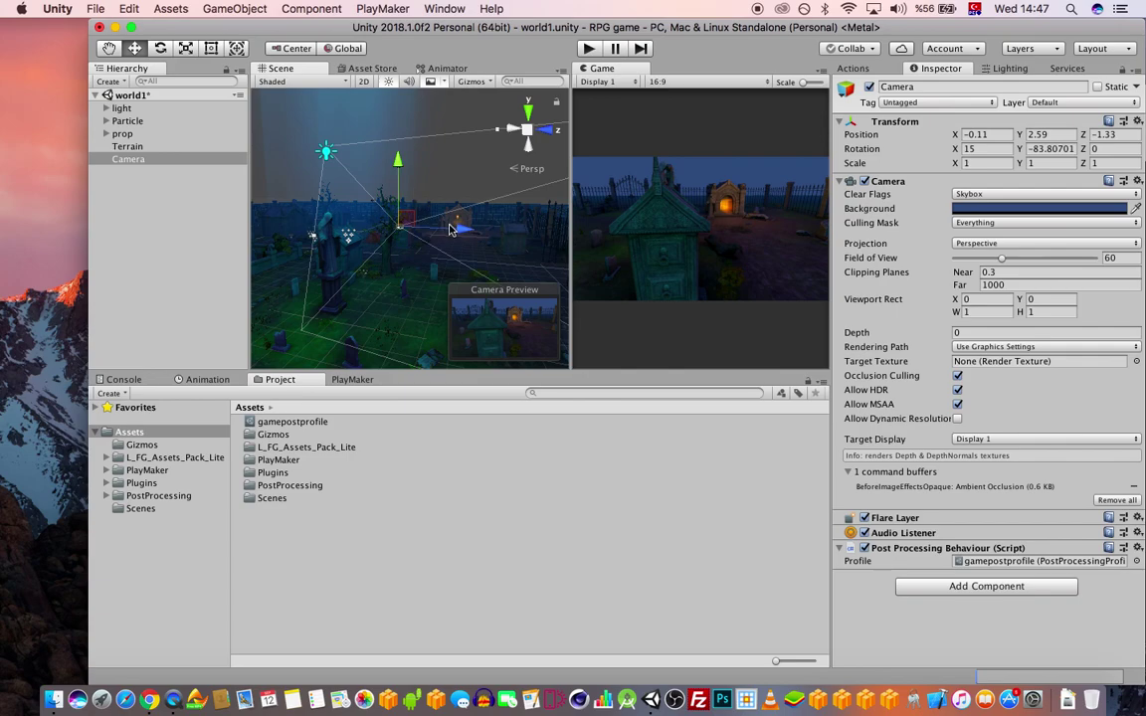
Reselect the Camera and move it closer to the green tomb, to about X -1.01.
{"action": "left_click", "coordinate": [456, 225]}
{"action": "scroll", "coordinate": [353, 263], "scroll_direction": "up", "scroll_amount": 5}
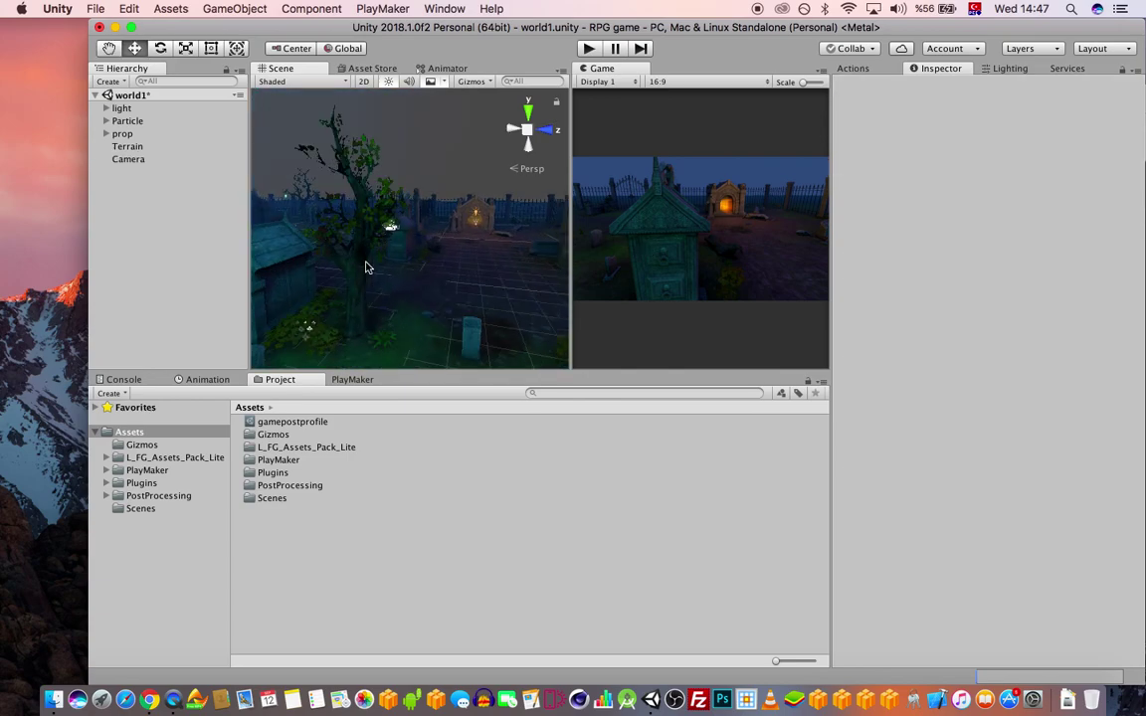
{"action": "scroll", "coordinate": [368, 263], "scroll_direction": "down", "scroll_amount": 1}
{"action": "left_click", "coordinate": [129, 159]}
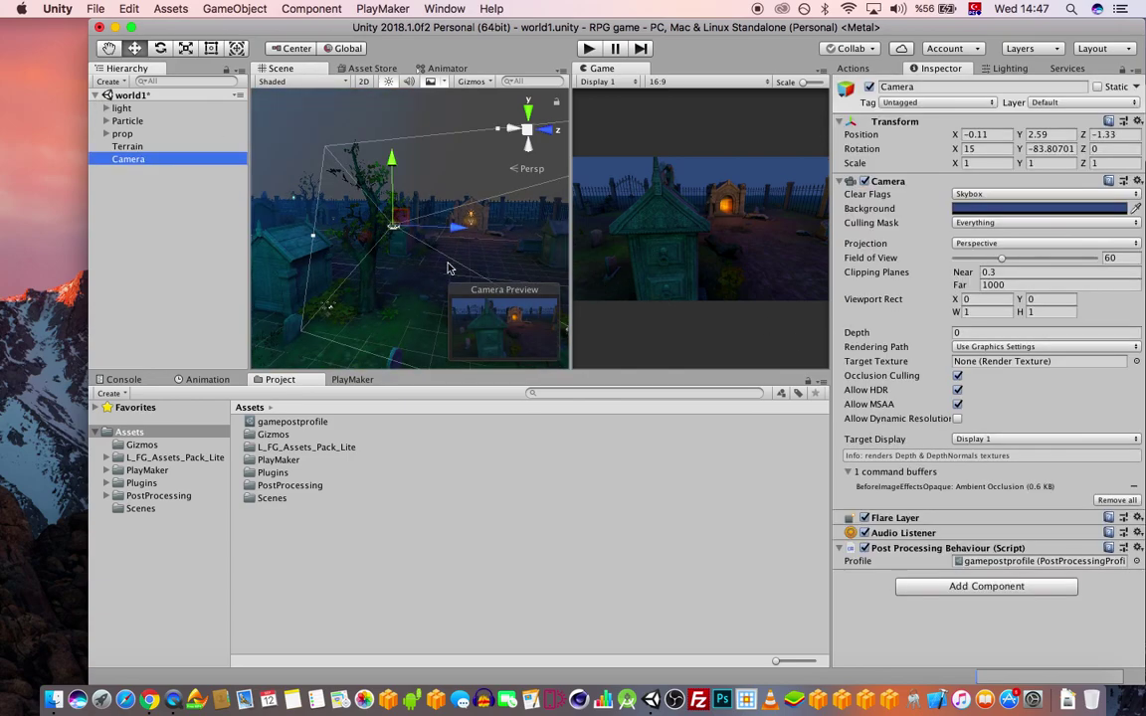
{"action": "left_click_drag", "start_coordinate": [448, 269], "coordinate": [321, 252], "text": "alt"}
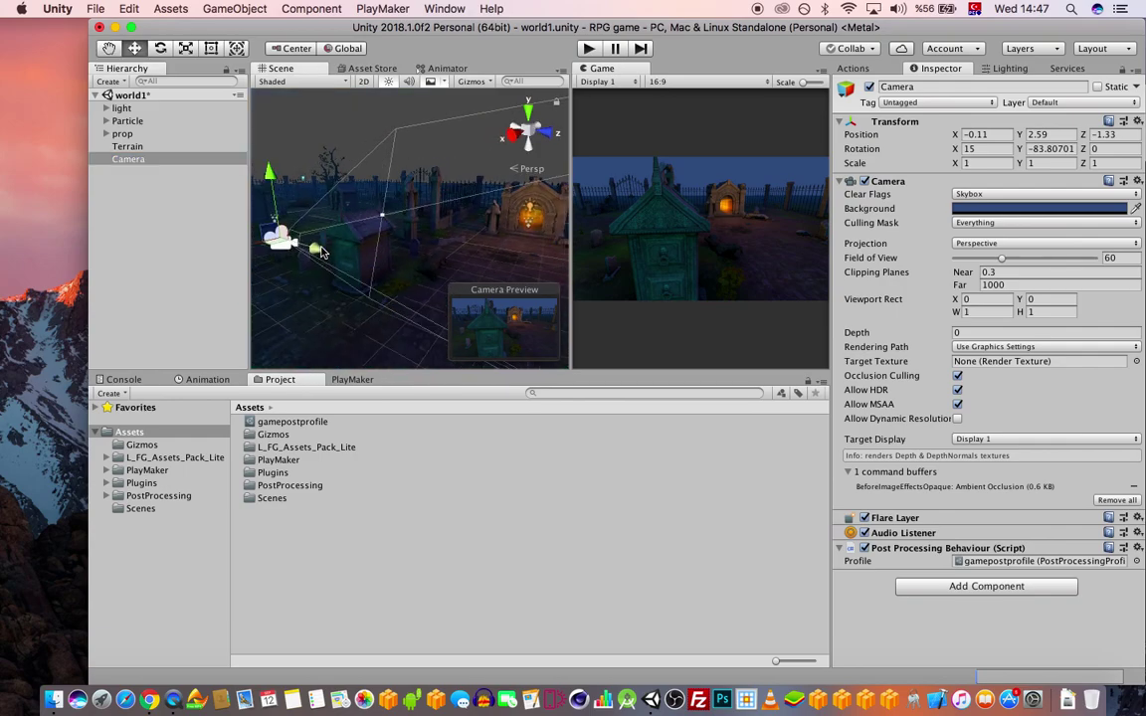
{"action": "middle_click_drag", "start_coordinate": [343, 246], "coordinate": [374, 240]}
{"action": "left_click_drag", "start_coordinate": [301, 250], "coordinate": [328, 248]}
Show the gamepostprofile settings again and switch Use Camera FOV on and off for Depth Of Field.
{"action": "left_click", "coordinate": [273, 435]}
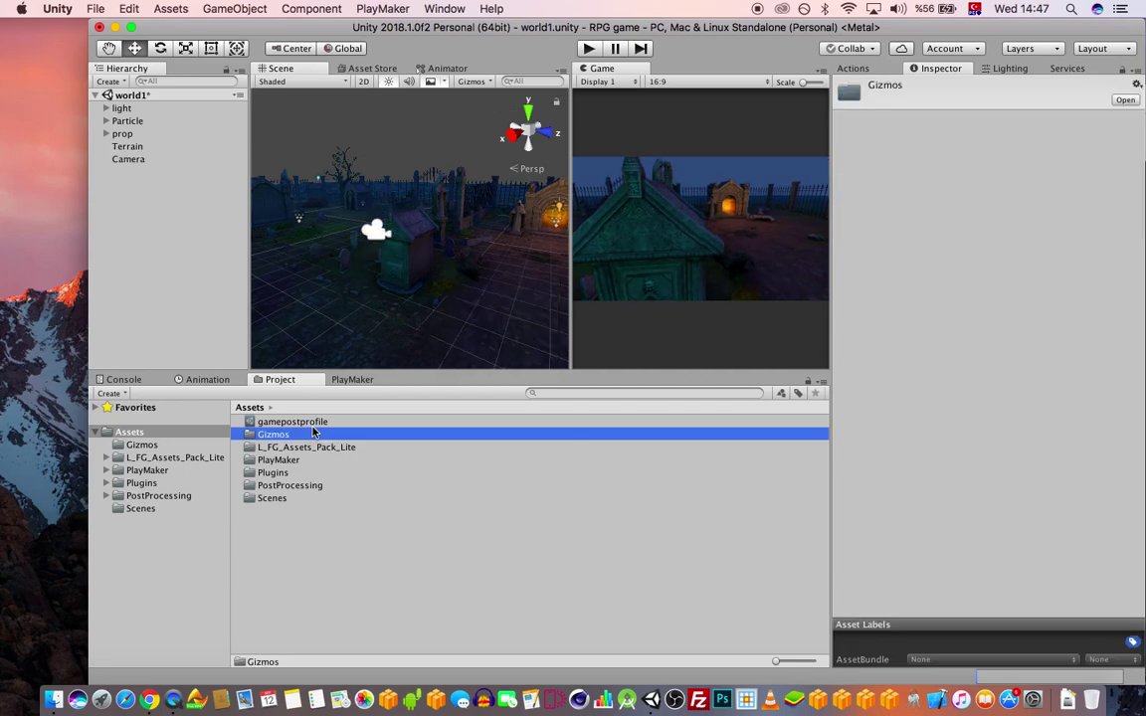
{"action": "left_click", "coordinate": [291, 422]}
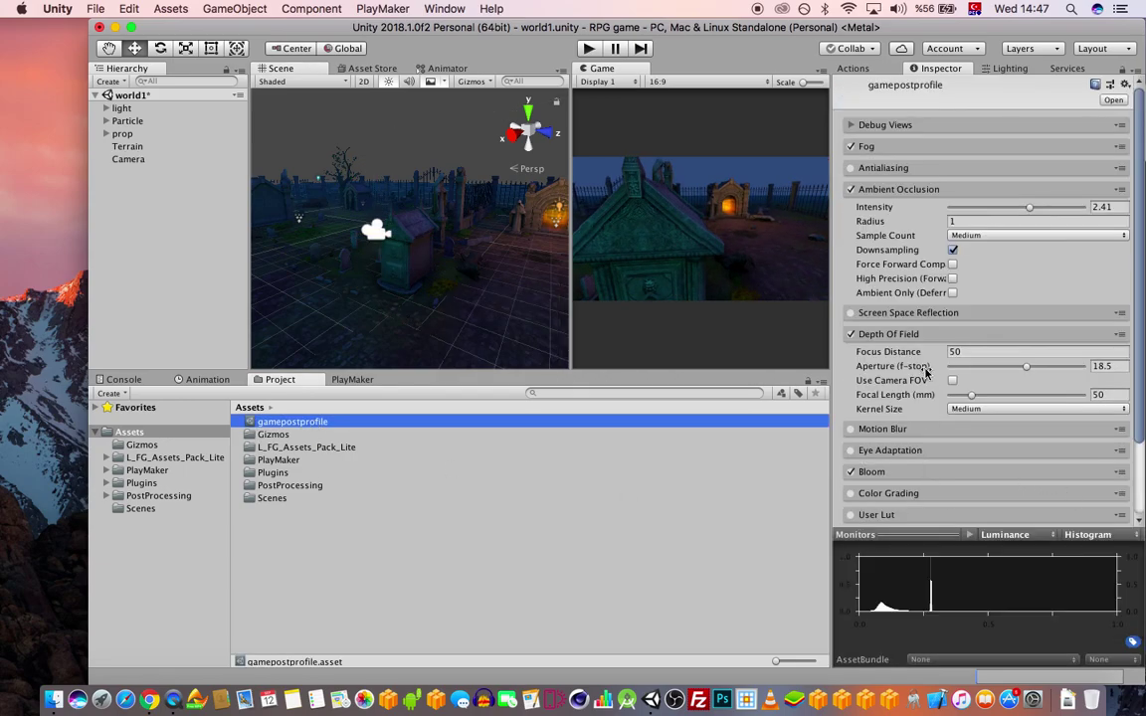
{"action": "left_click", "coordinate": [954, 382]}
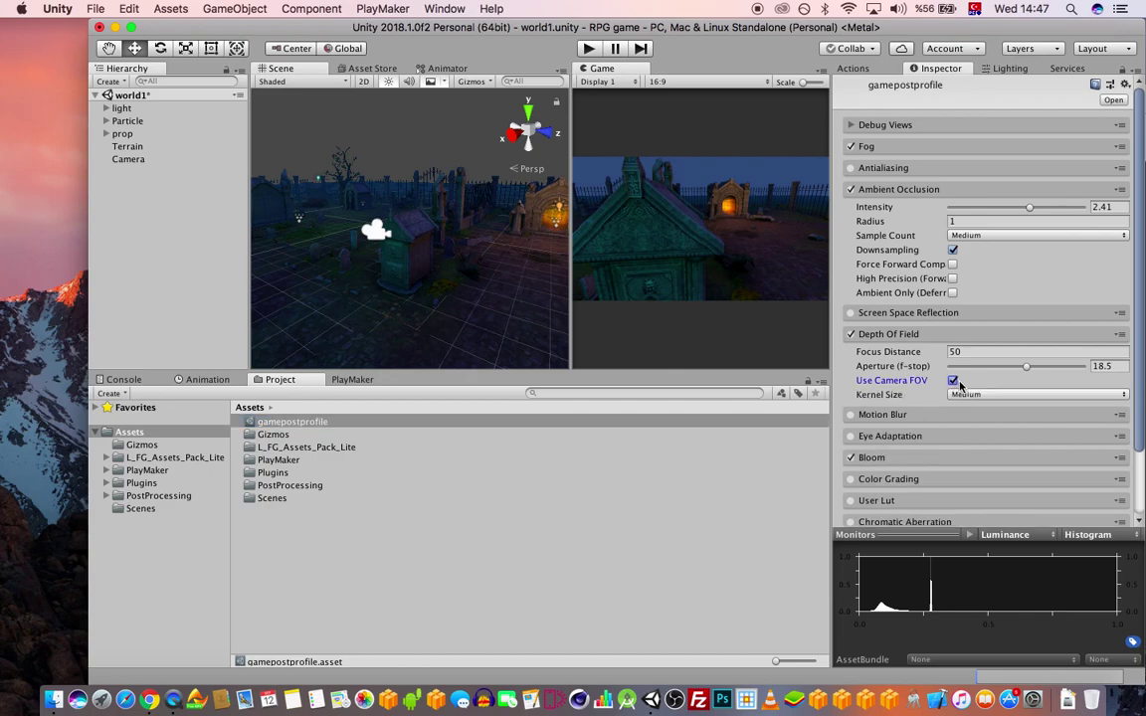
{"action": "left_click", "coordinate": [953, 381]}
Set the Depth Of Field focus distance to 100 and the aperture to about 8.1, and inspect the tomb up close.
{"action": "left_click", "coordinate": [888, 351]}
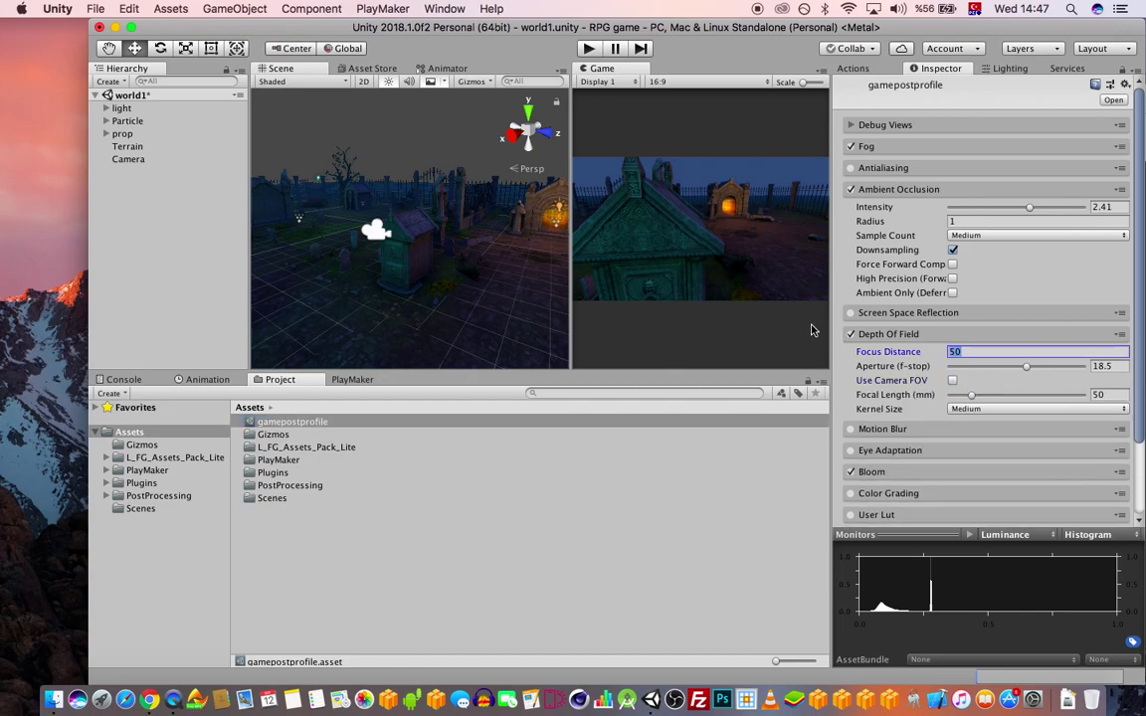
{"action": "double_click", "coordinate": [969, 349]}
{"action": "left_click_drag", "start_coordinate": [1028, 369], "coordinate": [983, 368]}
{"action": "left_click_drag", "start_coordinate": [383, 241], "coordinate": [445, 266], "text": "alt"}
{"action": "scroll", "coordinate": [546, 256], "scroll_direction": "up", "scroll_amount": 4}
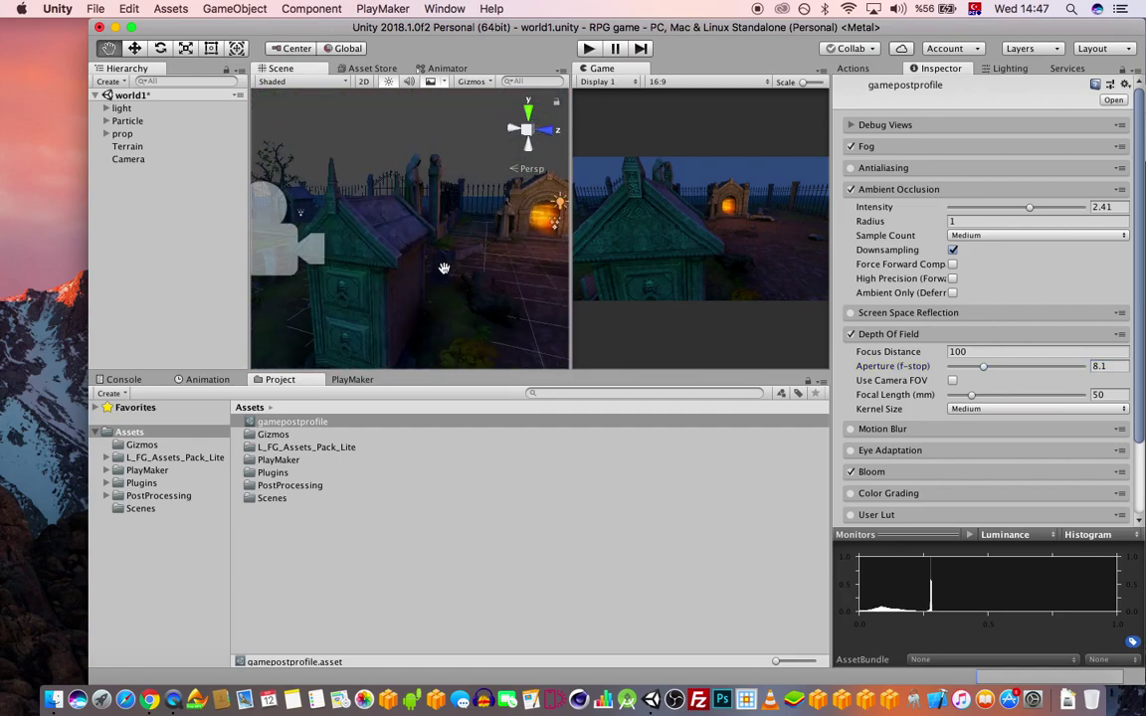
{"action": "scroll", "coordinate": [493, 283], "scroll_direction": "up", "scroll_amount": 2}
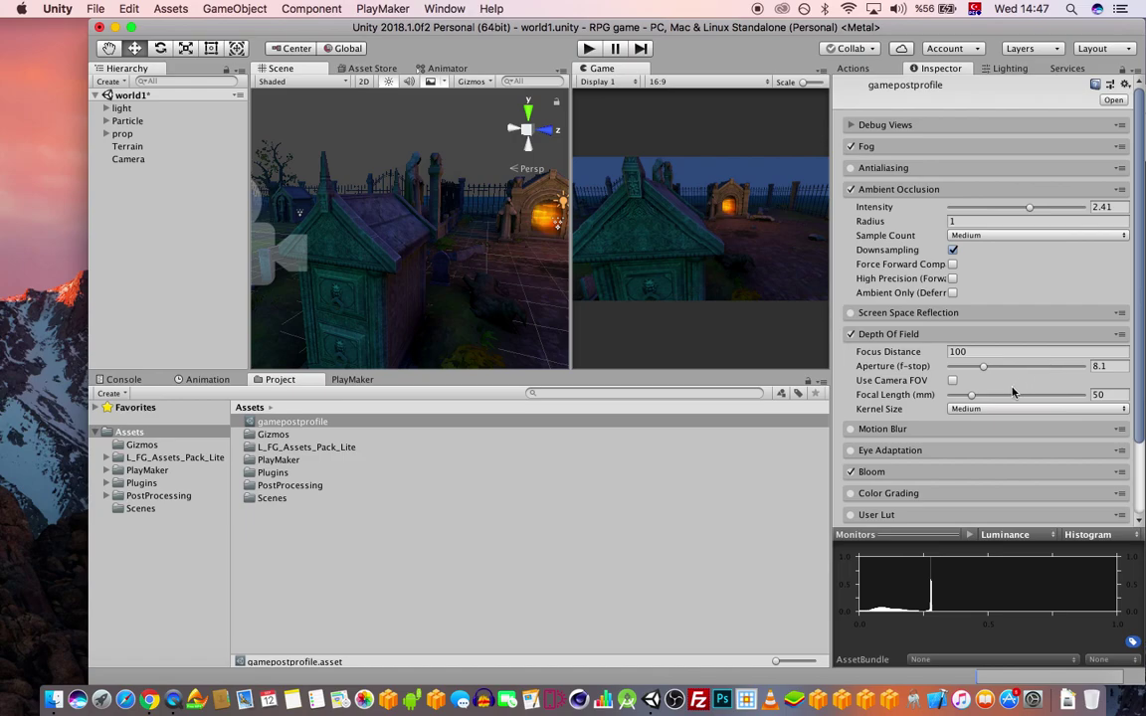
{"action": "left_click_drag", "start_coordinate": [483, 264], "coordinate": [437, 229], "text": "alt"}
Set the Depth Of Field focus distance to 30 and the aperture to about 2.
{"action": "left_click", "coordinate": [957, 352]}
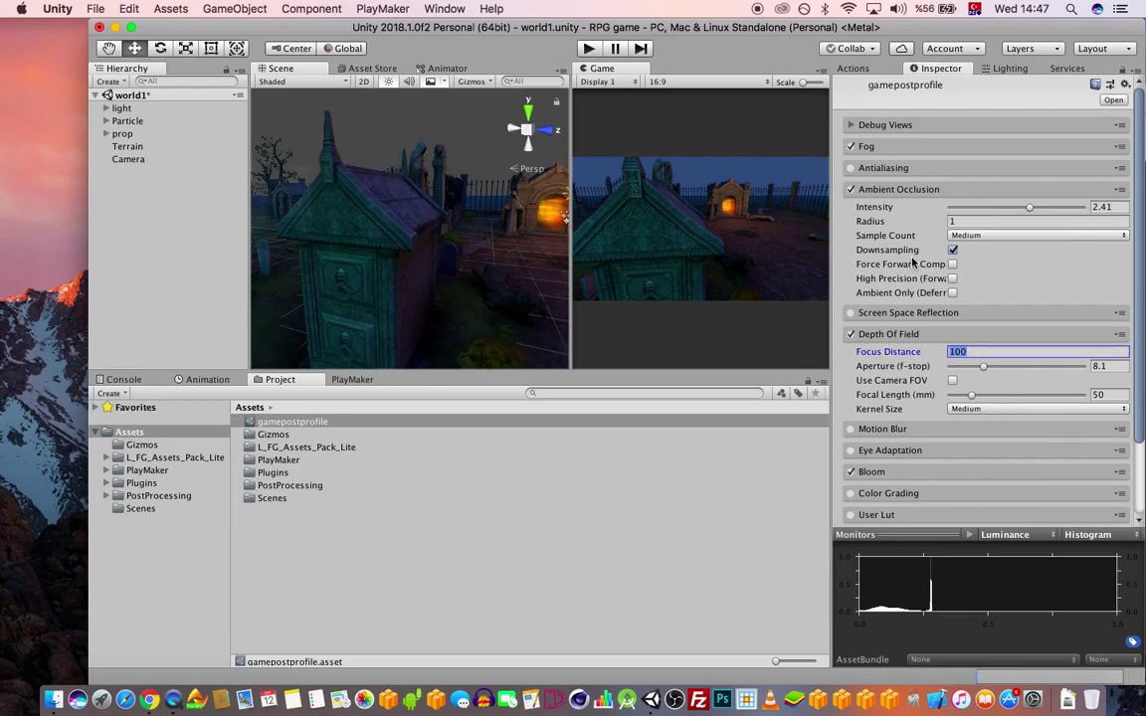
{"action": "type", "text": "30"}
{"action": "left_click_drag", "start_coordinate": [983, 367], "coordinate": [959, 374]}
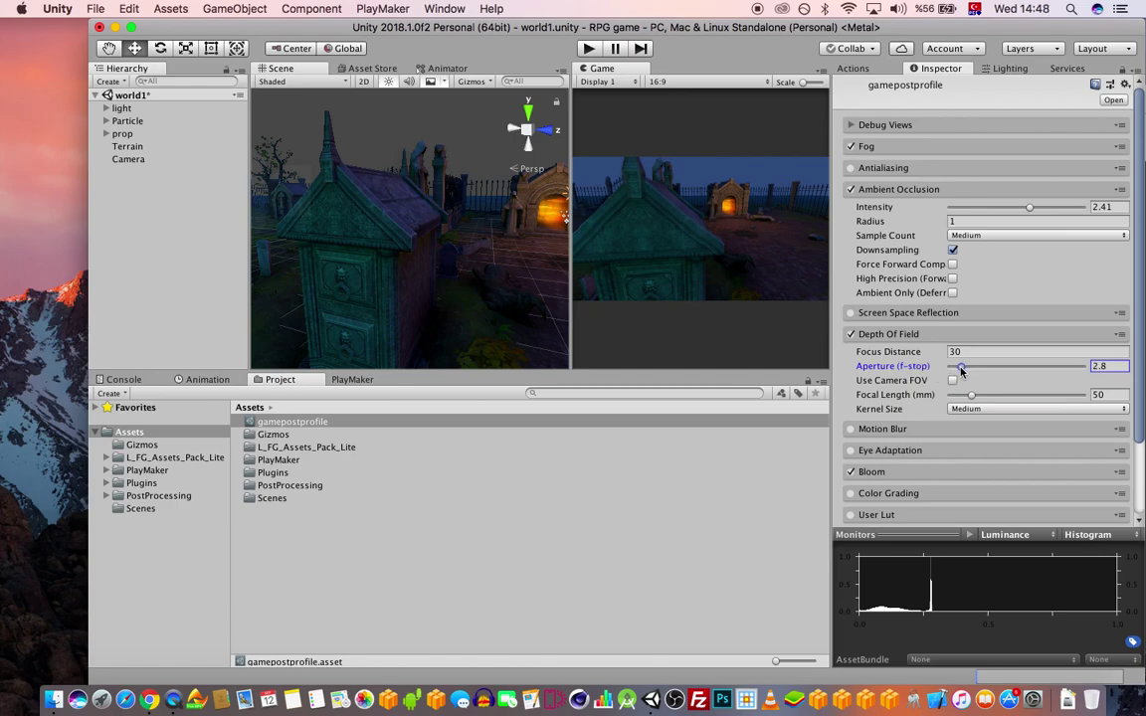
{"action": "left_click_drag", "start_coordinate": [964, 371], "coordinate": [963, 372]}
Move the Camera beside the green tomb, to about X -0.511 and Z -0.06, to test the foreground blur.
{"action": "right_click_drag", "start_coordinate": [333, 224], "coordinate": [398, 248], "text": "alt"}
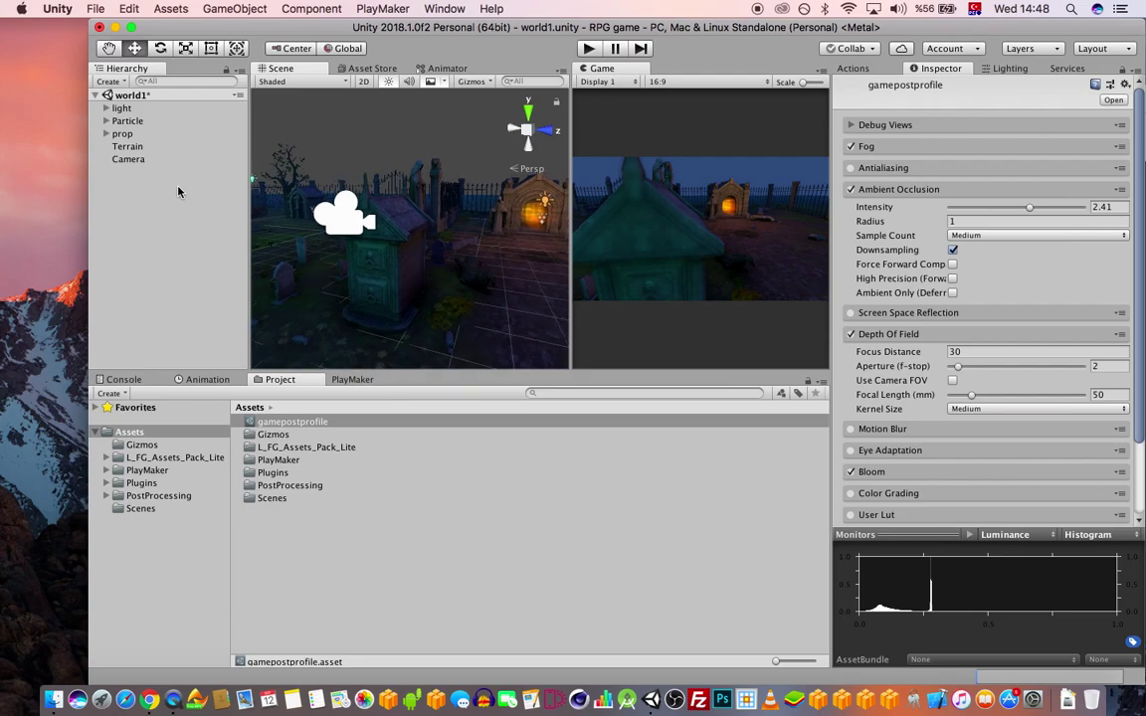
{"action": "left_click", "coordinate": [129, 160]}
{"action": "right_click_drag", "start_coordinate": [363, 290], "coordinate": [358, 289]}
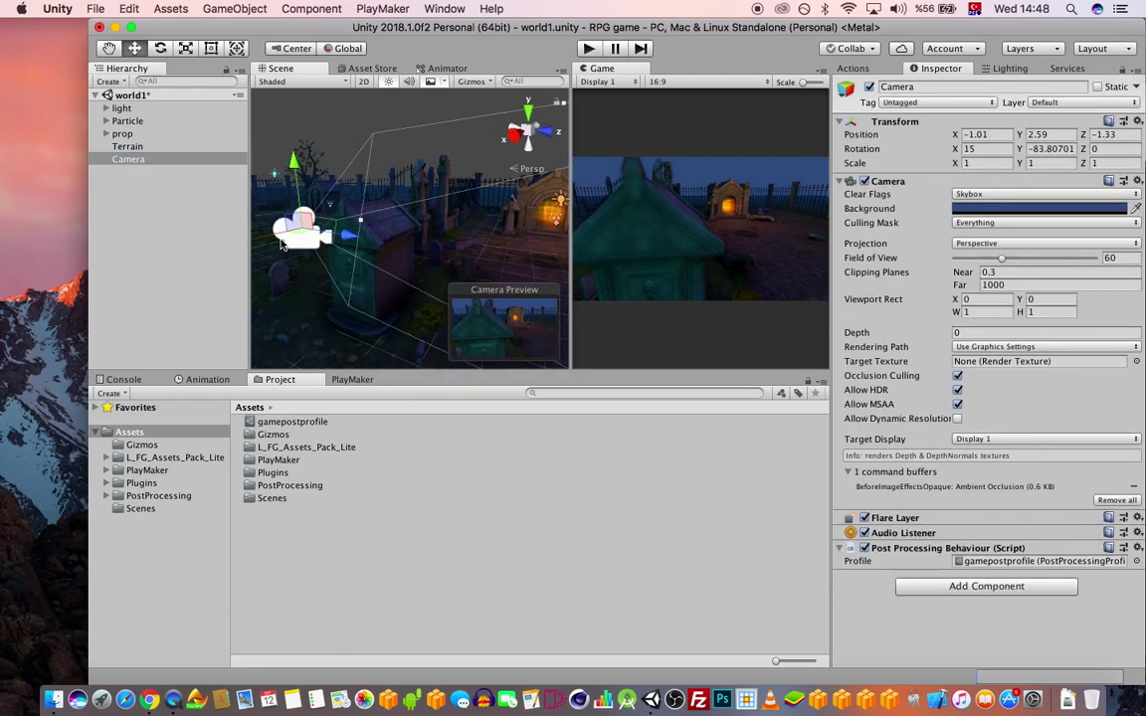
{"action": "left_click_drag", "start_coordinate": [282, 234], "coordinate": [615, 250]}
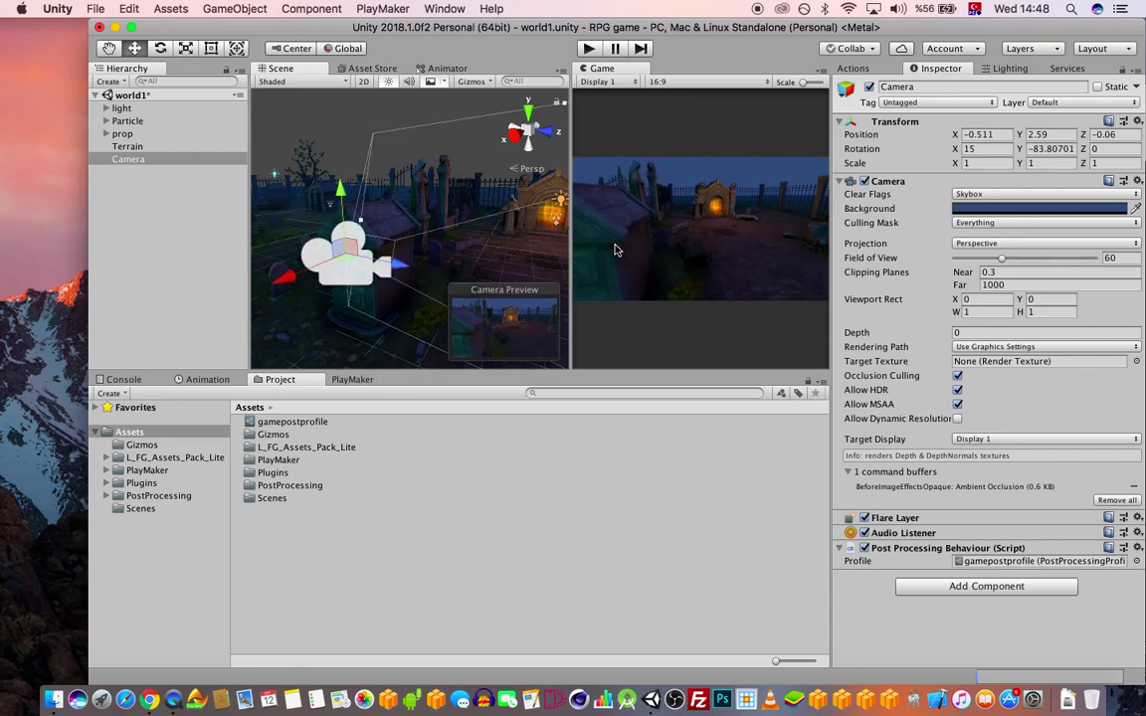
{"action": "middle_click_drag", "start_coordinate": [401, 262], "coordinate": [418, 264]}
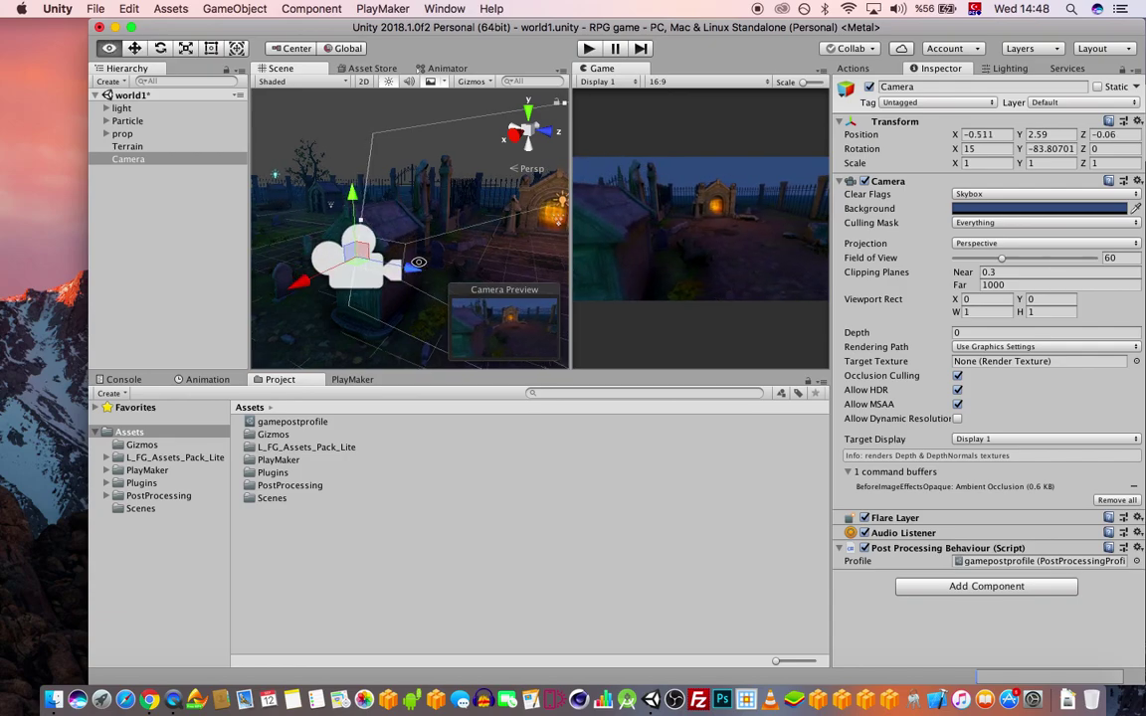
View the graveyard around the Camera and display the gamepostprofile settings.
{"action": "left_click", "coordinate": [310, 421]}
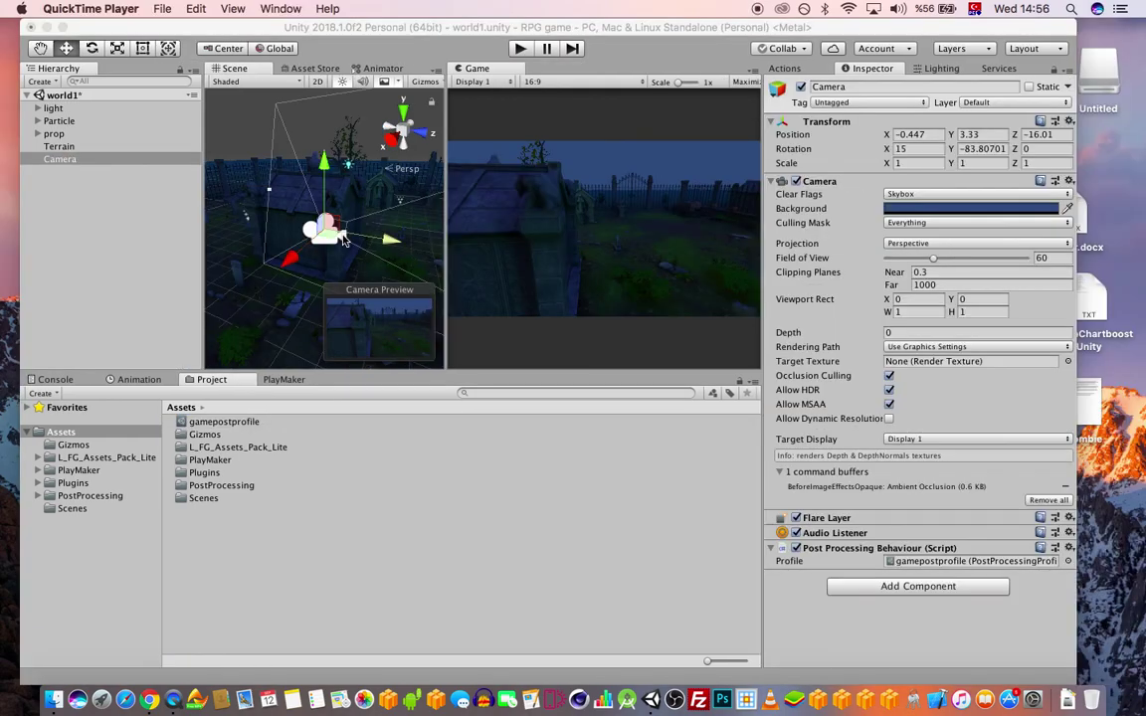
{"action": "left_click_drag", "start_coordinate": [353, 263], "coordinate": [411, 281], "text": "alt"}
{"action": "left_click_drag", "start_coordinate": [288, 264], "coordinate": [450, 251], "text": "alt"}
{"action": "left_click", "coordinate": [252, 423]}
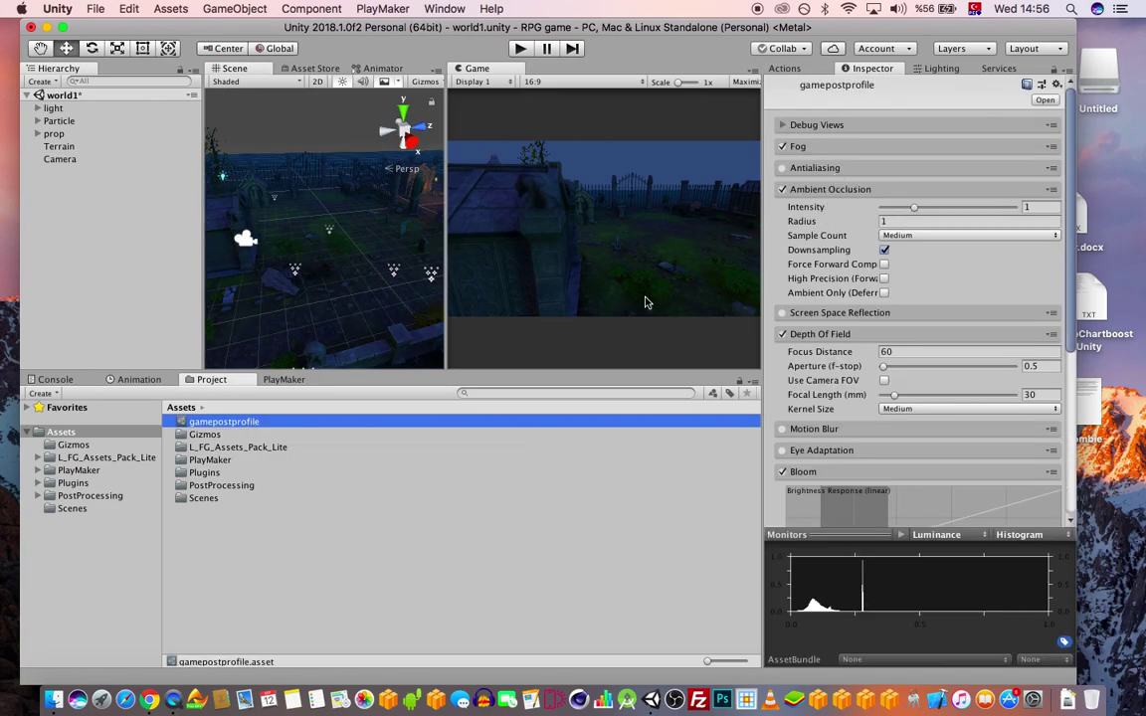
Test the fog by toggling it in gamepostprofile, and by switching the scene fog off and back on in the Lighting settings.
{"action": "left_click", "coordinate": [783, 147]}
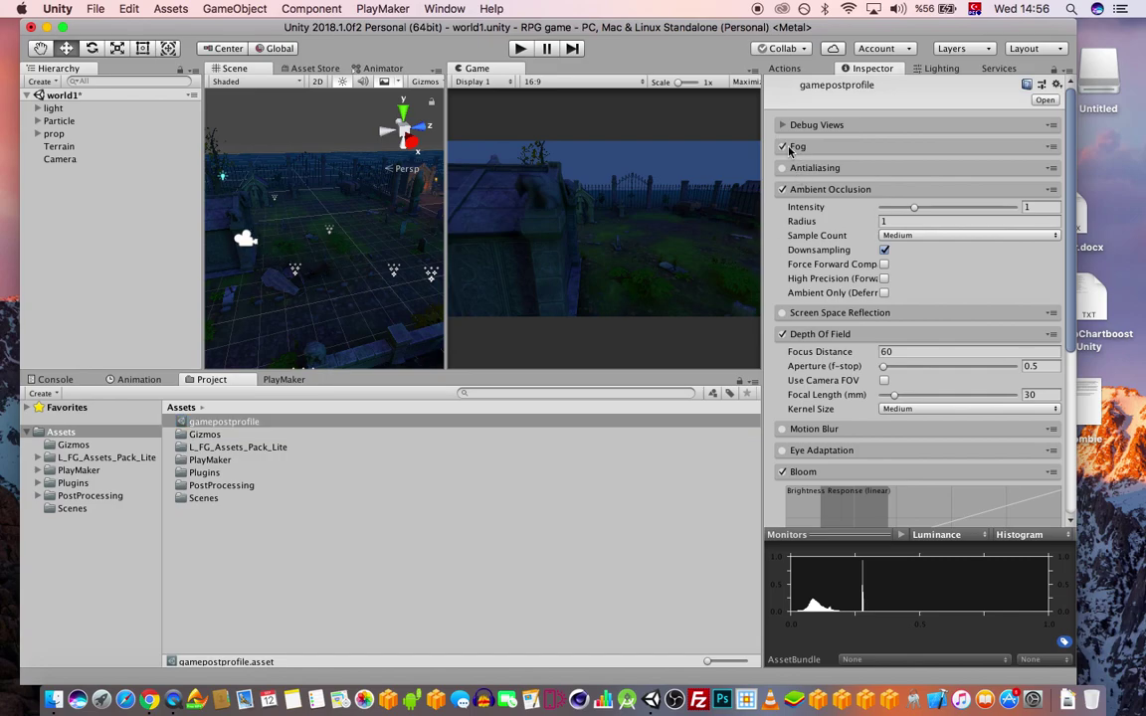
{"action": "left_click", "coordinate": [941, 69]}
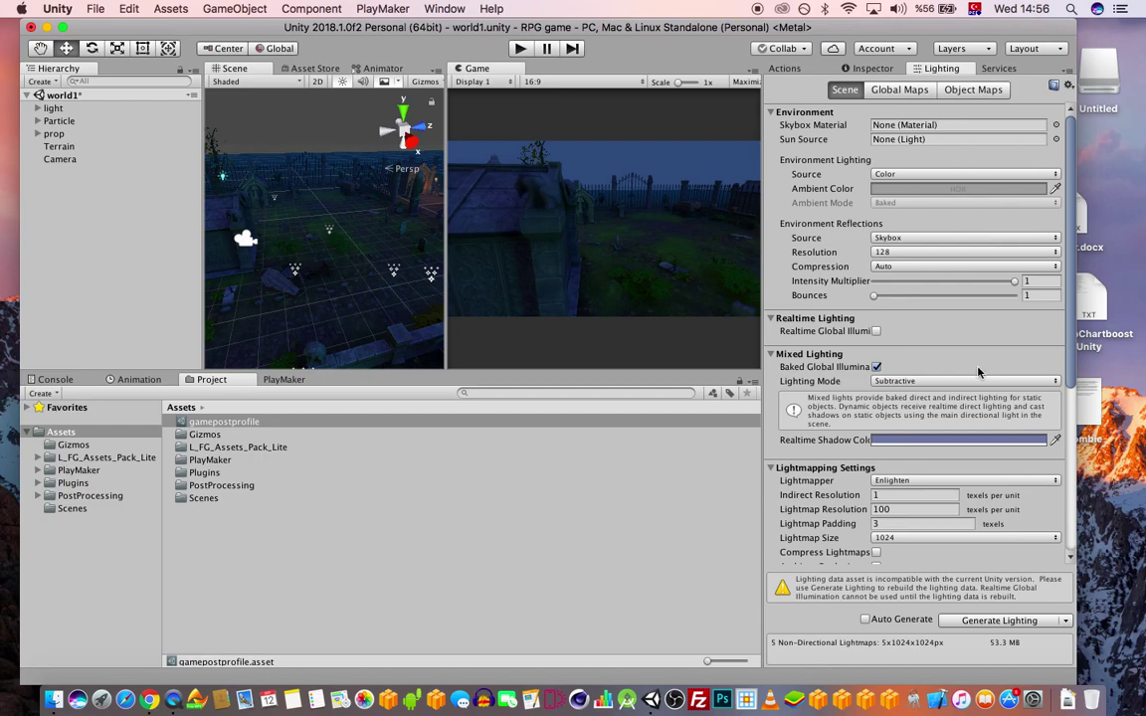
{"action": "scroll", "coordinate": [962, 349], "scroll_direction": "down", "scroll_amount": 5}
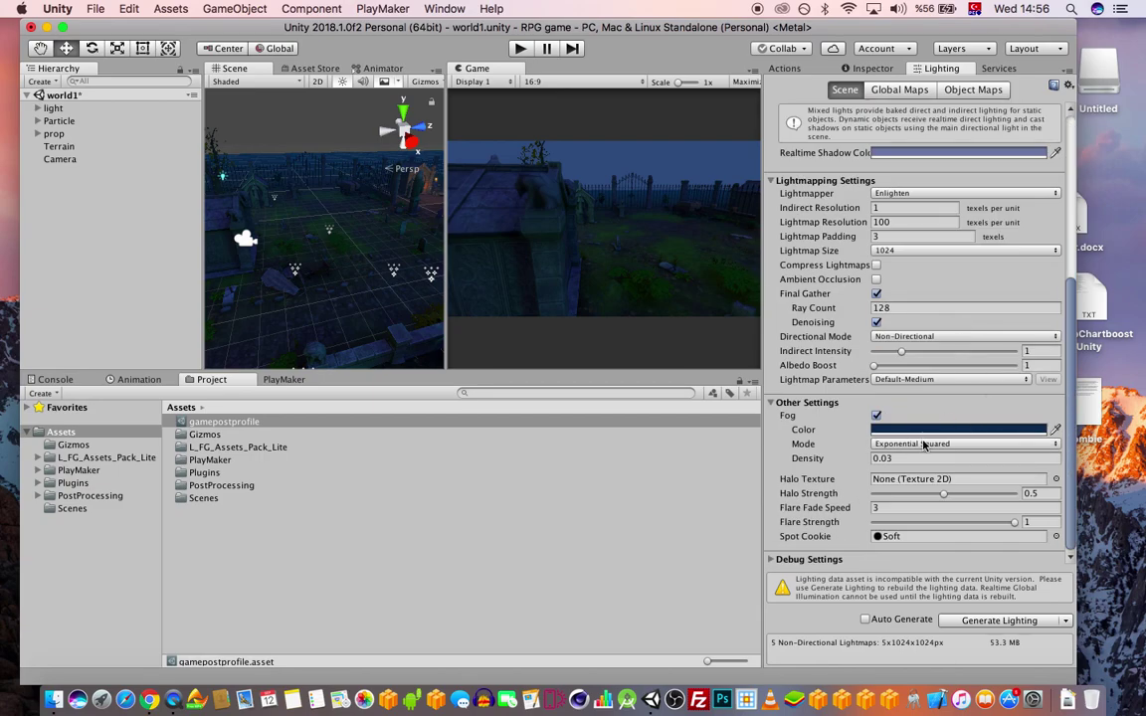
{"action": "left_click", "coordinate": [877, 417]}
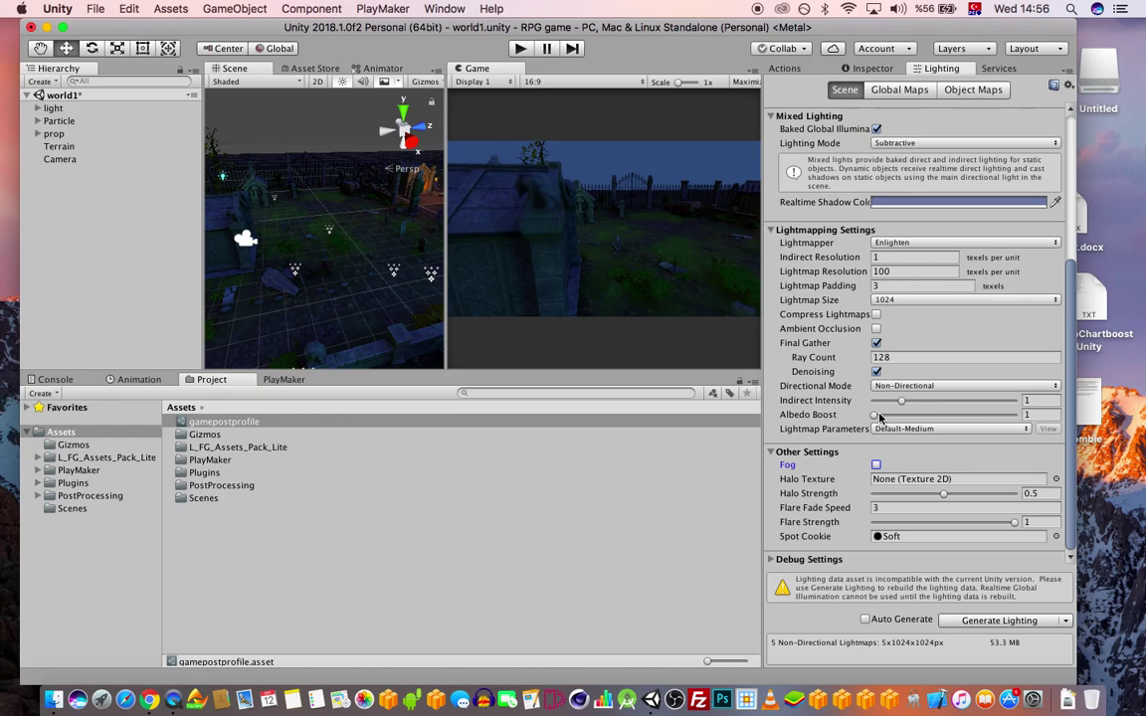
{"action": "left_click", "coordinate": [877, 465]}
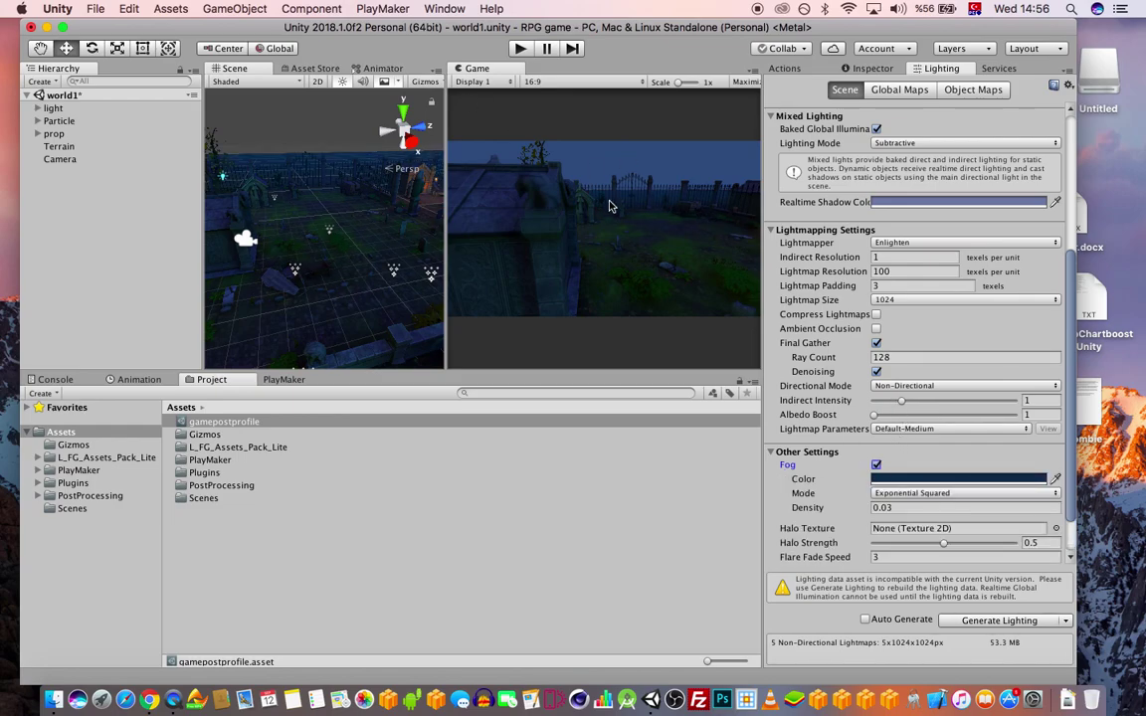
Set the scene fog density to 0.2 and inspect the fog among the graveyard props.
{"action": "left_click", "coordinate": [908, 506]}
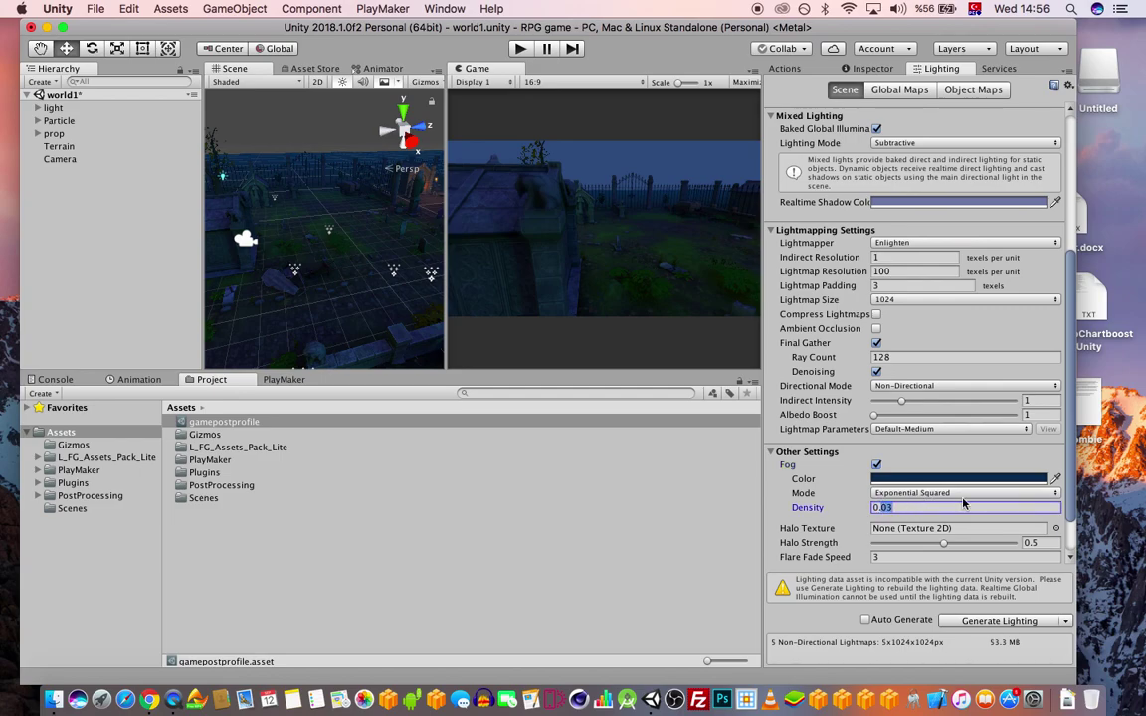
{"action": "type", "text": "0.2"}
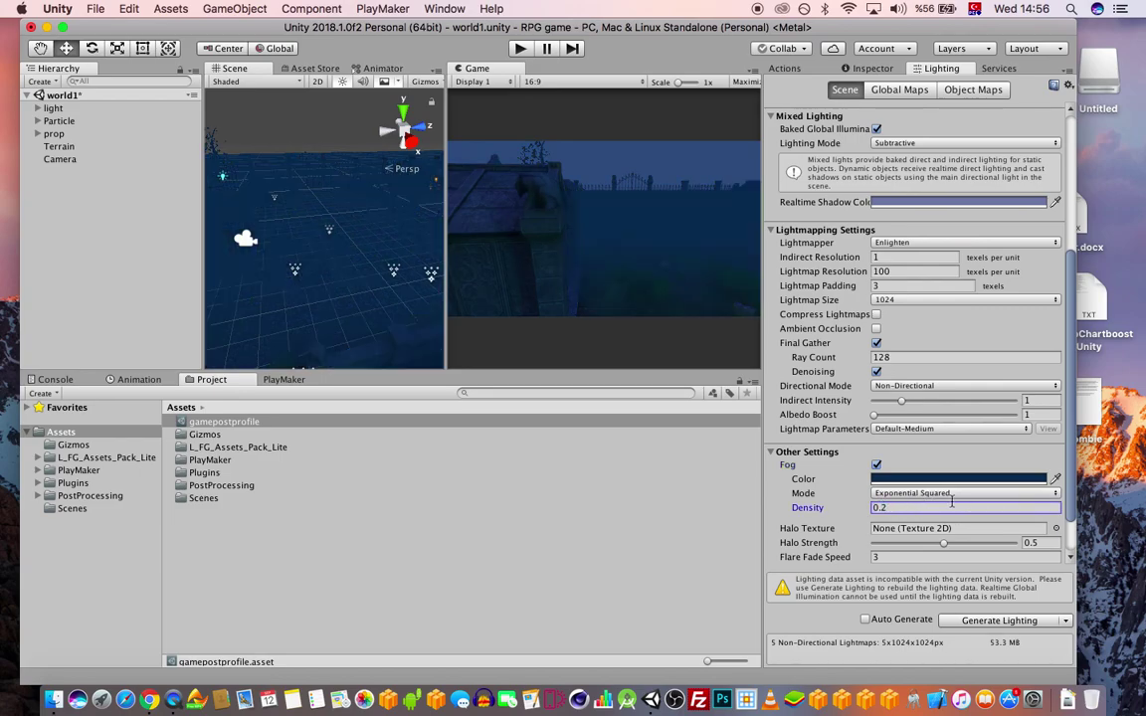
{"action": "left_click_drag", "start_coordinate": [346, 265], "coordinate": [363, 248], "text": "alt"}
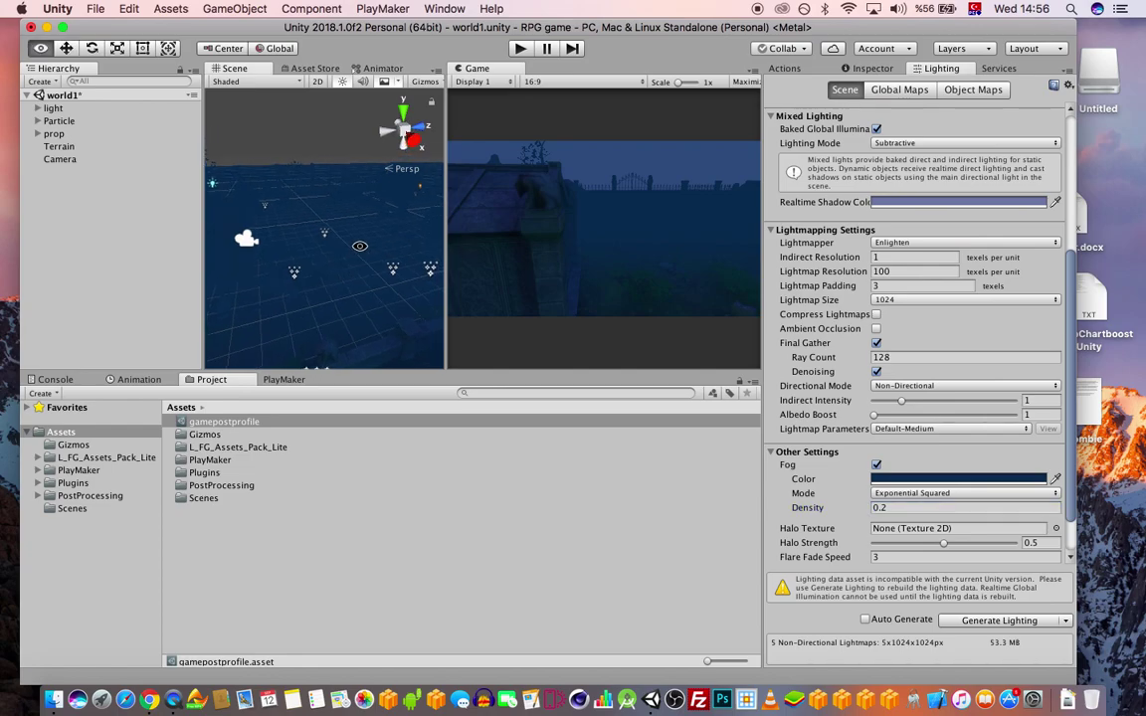
{"action": "middle_click_drag", "start_coordinate": [348, 266], "coordinate": [435, 220], "text": "alt"}
{"action": "right_click_drag", "start_coordinate": [326, 265], "coordinate": [507, 285], "text": "alt"}
{"action": "middle_click_drag", "start_coordinate": [404, 282], "coordinate": [344, 269], "text": "alt"}
{"action": "left_click_drag", "start_coordinate": [343, 269], "coordinate": [567, 239], "text": "alt"}
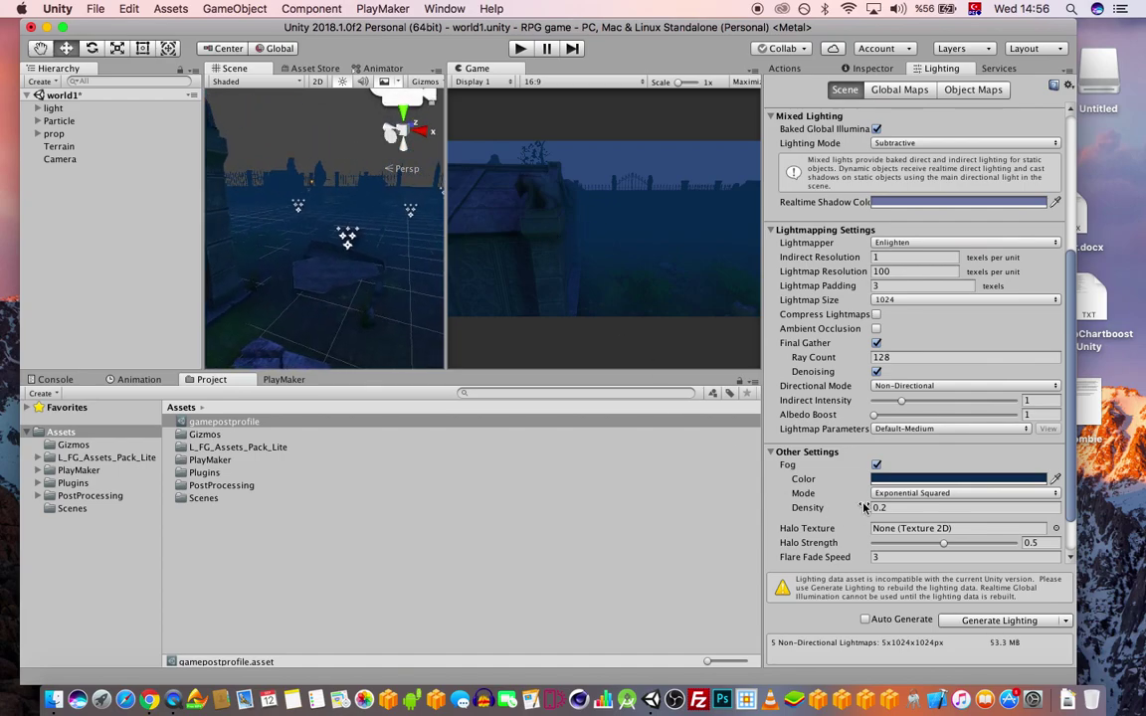
Darken the scene fog colour to a near-black blue.
{"action": "left_click", "coordinate": [896, 480]}
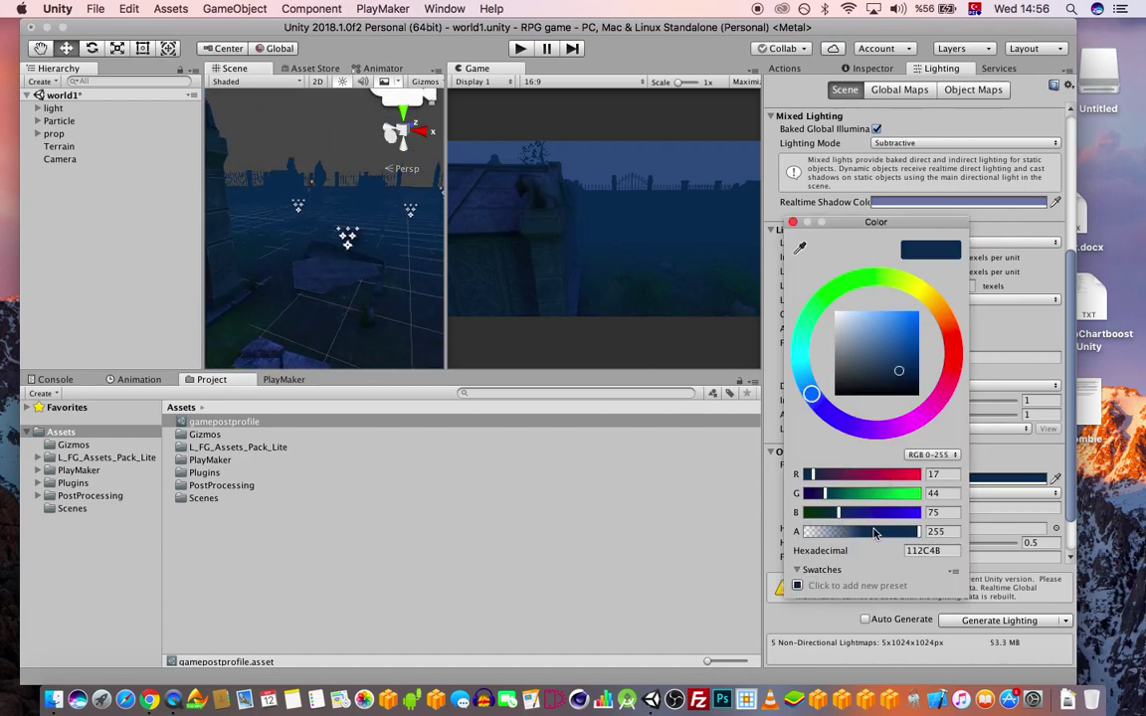
{"action": "left_click_drag", "start_coordinate": [882, 381], "coordinate": [878, 388]}
{"action": "left_click", "coordinate": [793, 221]}
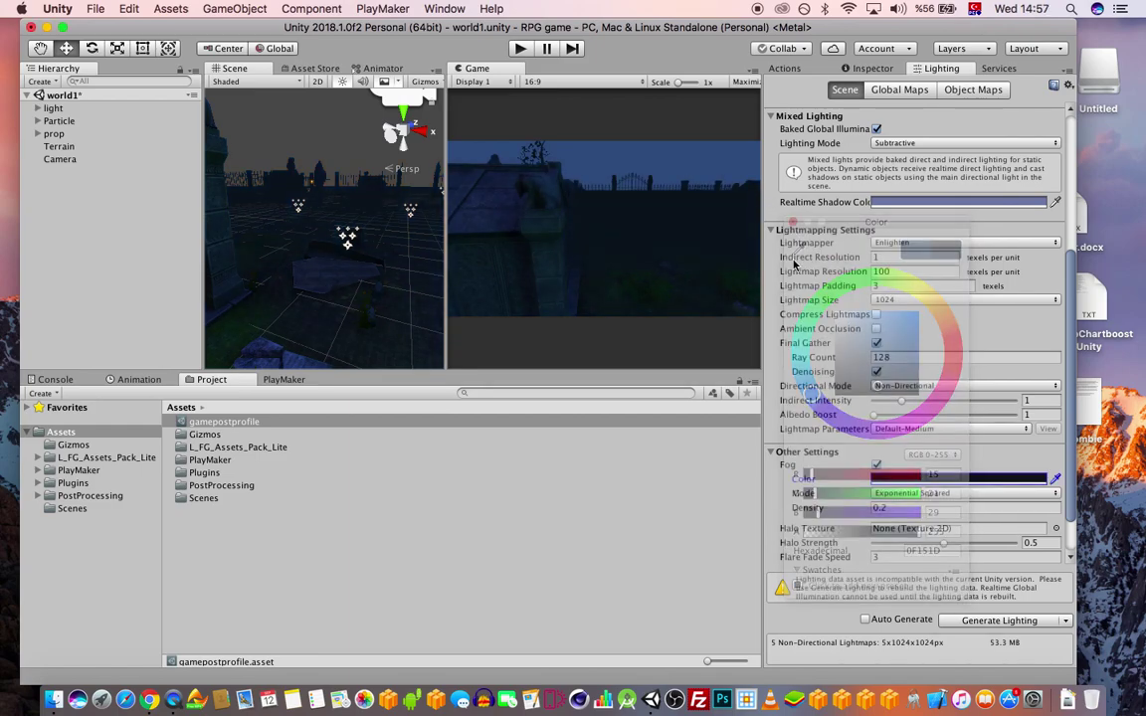
Try a scene fog density of 0.1 and 0.07, and inspect the graveyard with the thinner fog.
{"action": "left_click", "coordinate": [913, 509]}
{"action": "type", "text": "0.2"}
{"action": "key", "text": "BackSpace"}
{"action": "type", "text": "1"}
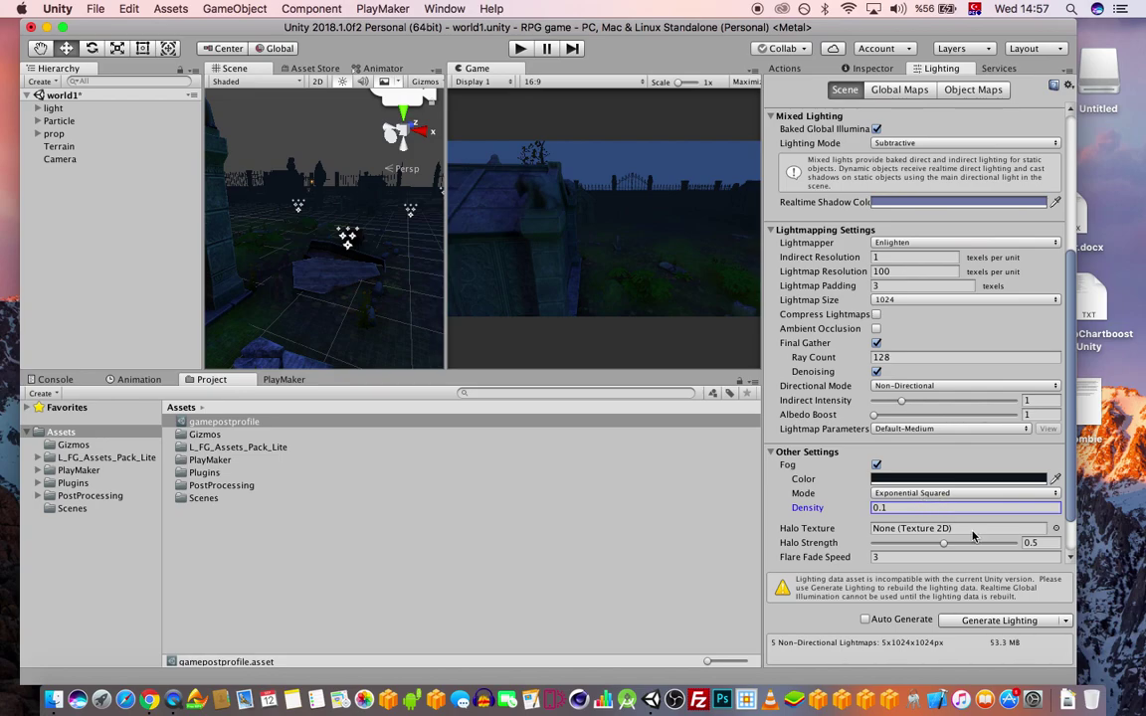
{"action": "key", "text": "BackSpace"}
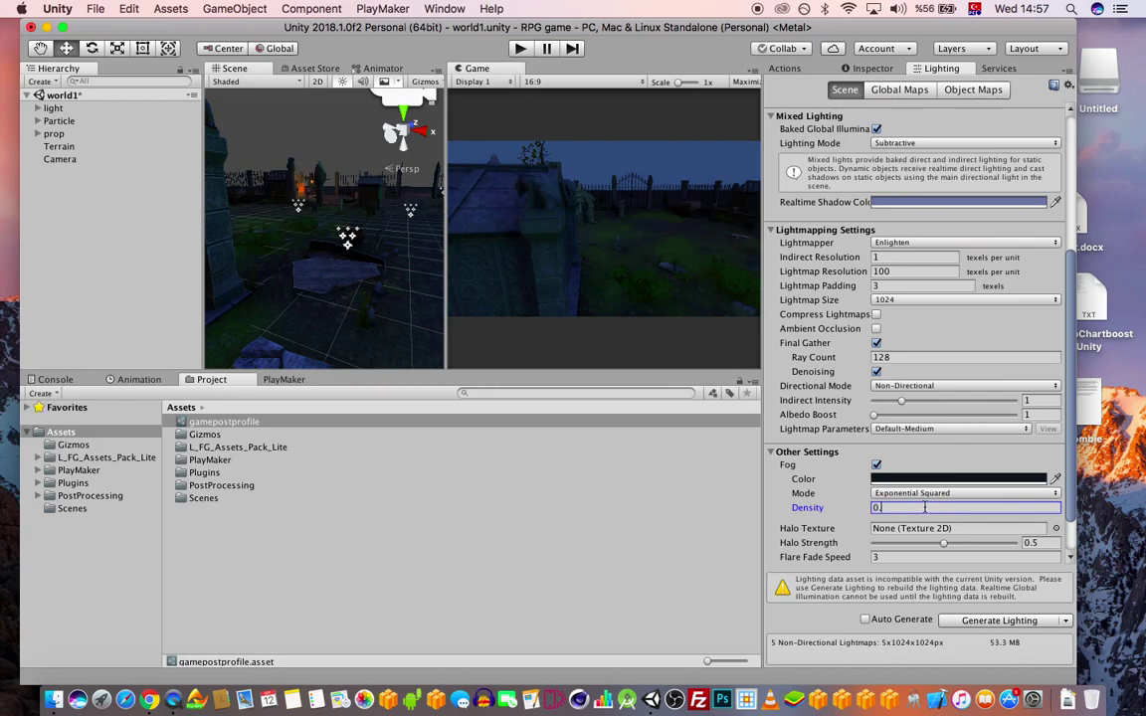
{"action": "type", "text": "07"}
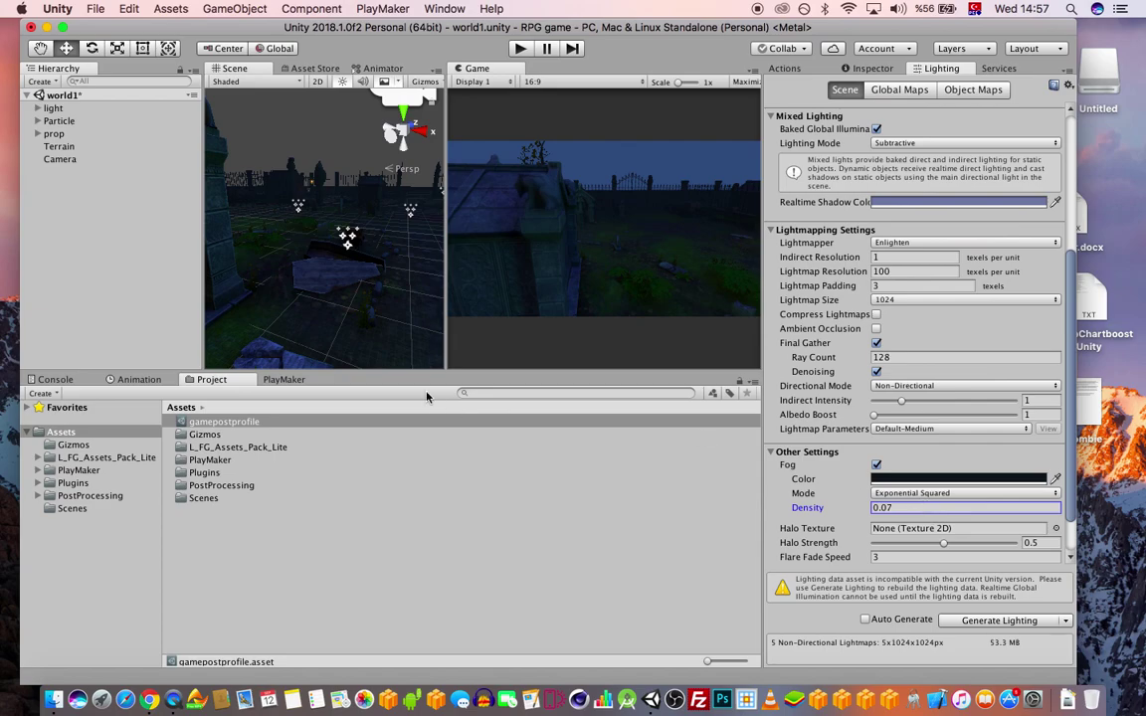
{"action": "scroll", "coordinate": [320, 192], "scroll_direction": "up", "scroll_amount": 3}
{"action": "left_click_drag", "start_coordinate": [329, 247], "coordinate": [363, 244], "text": "alt"}
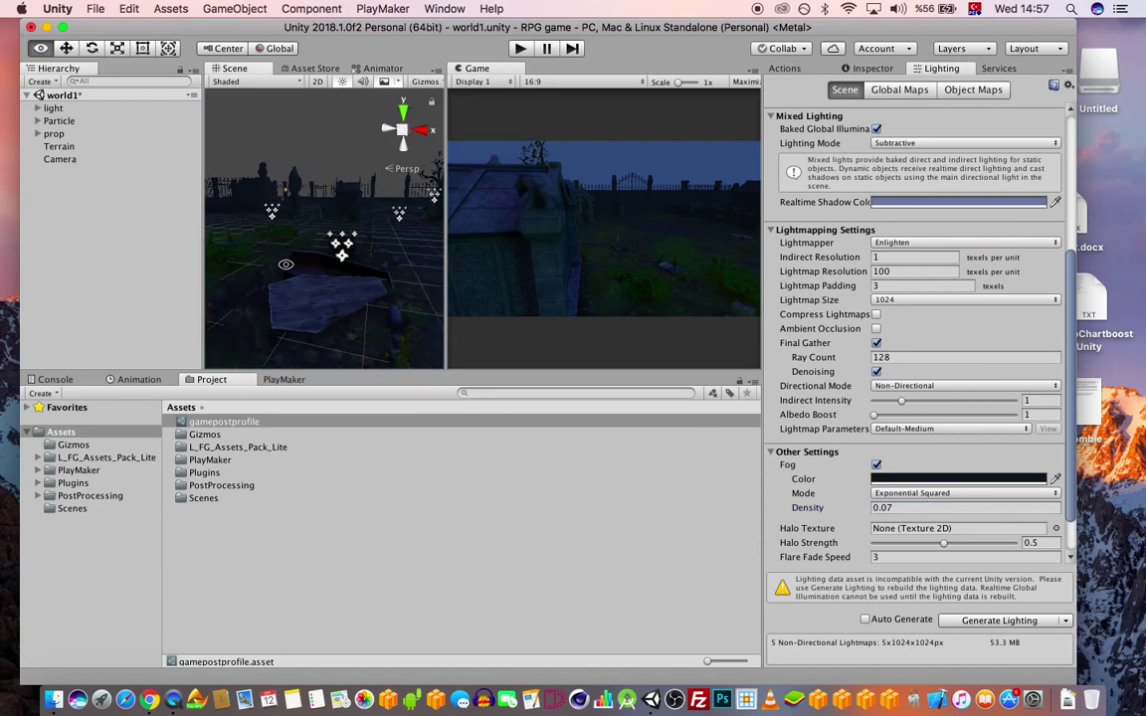
{"action": "left_click_drag", "start_coordinate": [285, 264], "coordinate": [298, 289], "text": "alt"}
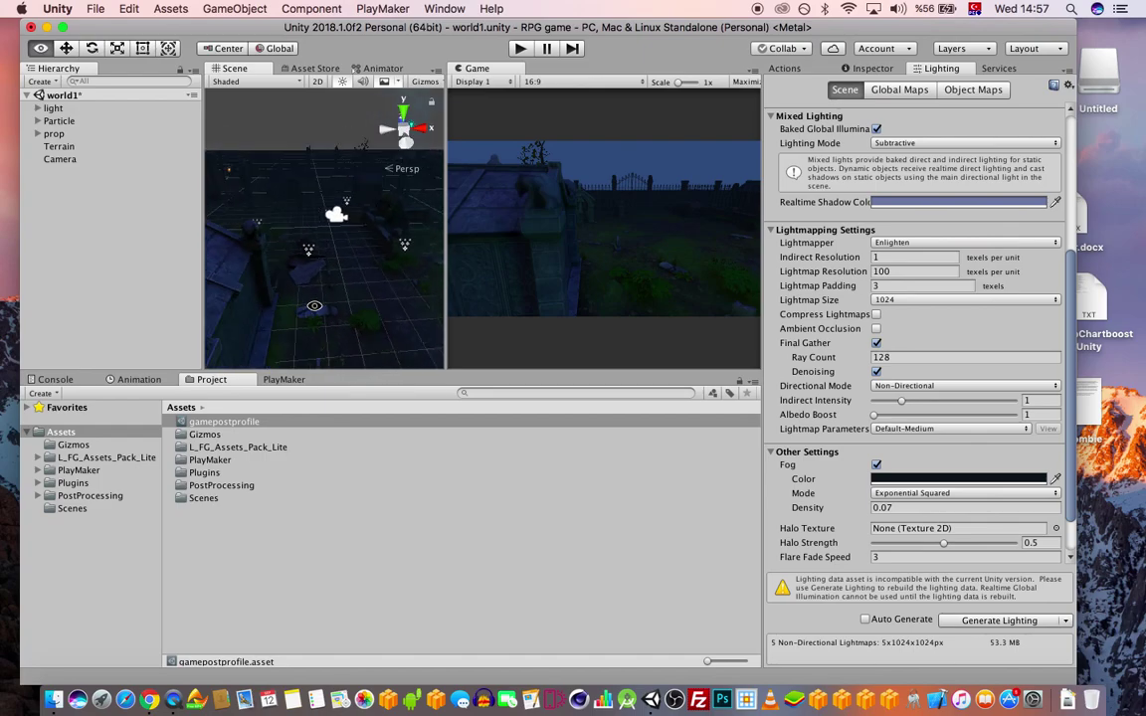
Set the scene fog density to 0.01 and its colour to a medium blue, checking the effect around the graveyard.
{"action": "left_click", "coordinate": [882, 507]}
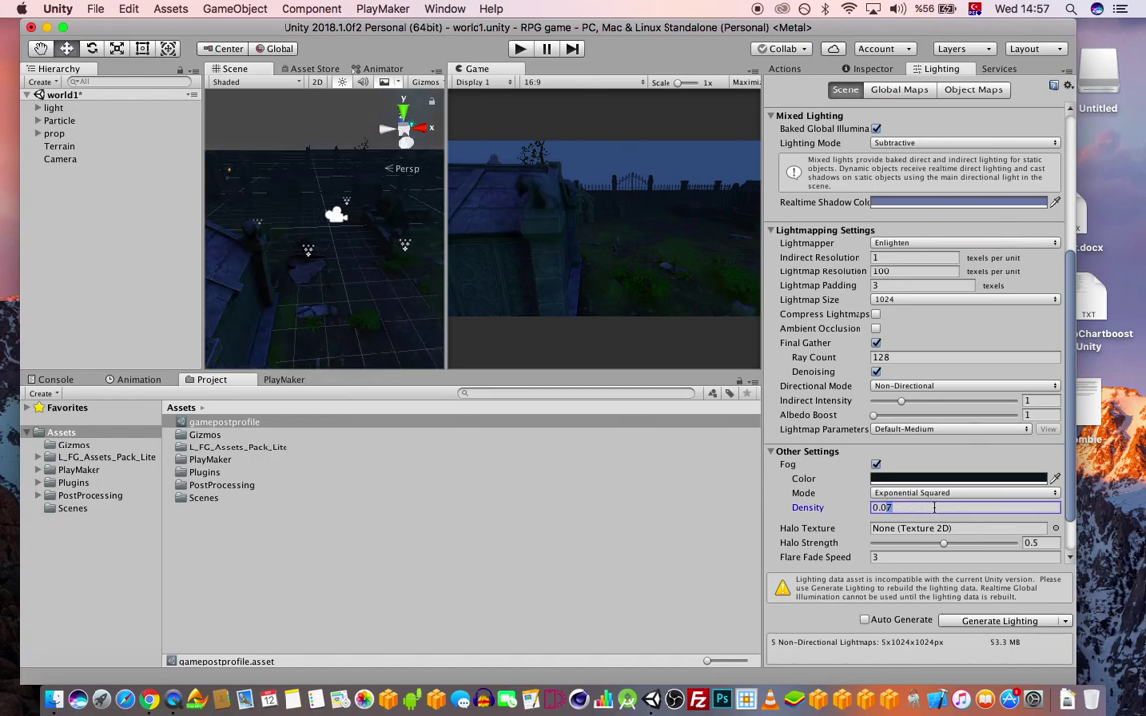
{"action": "type", "text": "0.01"}
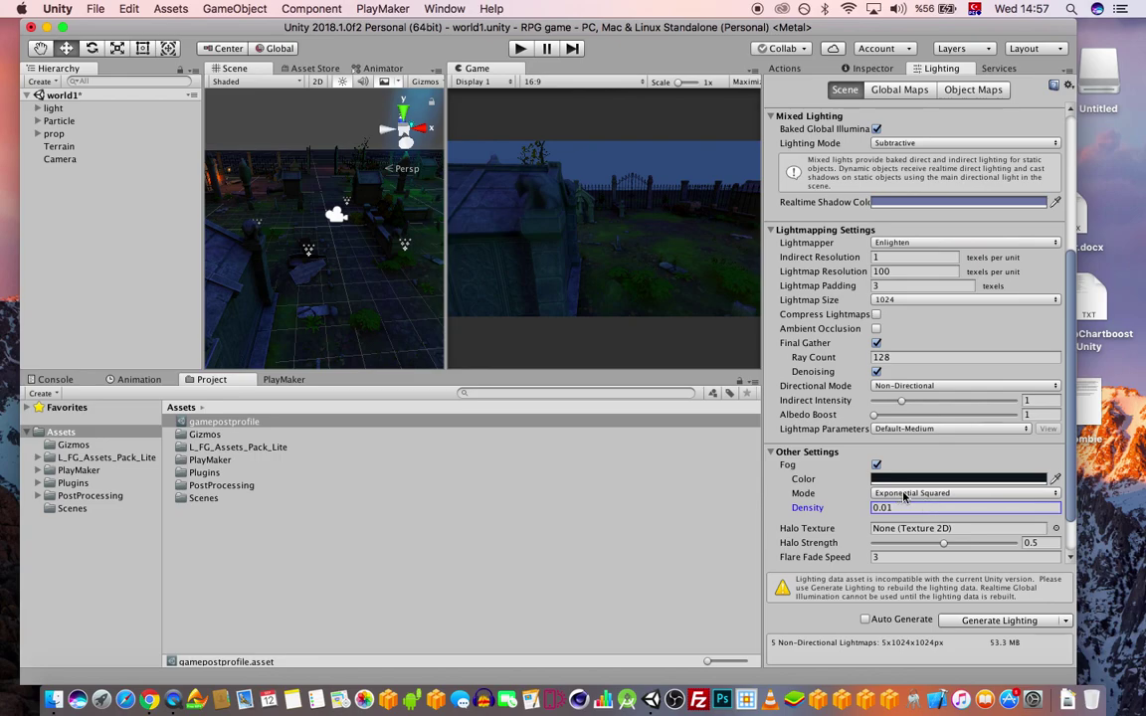
{"action": "left_click", "coordinate": [939, 480]}
{"action": "left_click_drag", "start_coordinate": [880, 384], "coordinate": [899, 359]}
{"action": "left_click", "coordinate": [794, 222]}
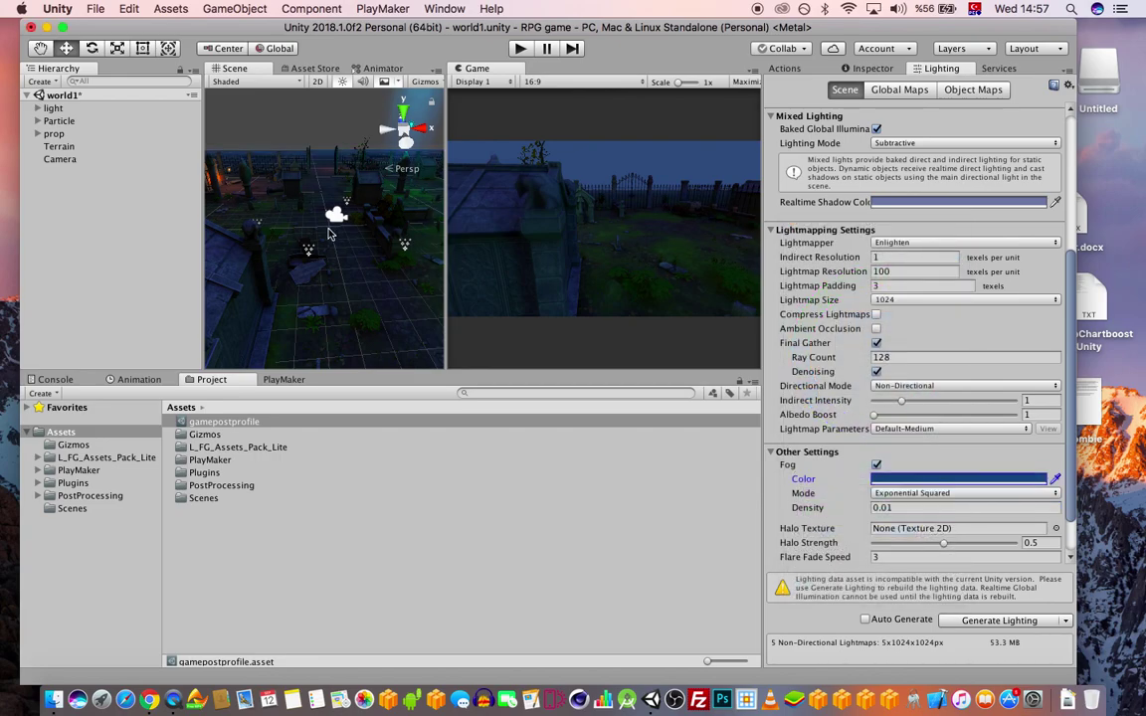
{"action": "scroll", "coordinate": [330, 241], "scroll_direction": "down", "scroll_amount": 5}
{"action": "left_click_drag", "start_coordinate": [330, 242], "coordinate": [296, 255], "text": "alt"}
{"action": "right_click_drag", "start_coordinate": [296, 256], "coordinate": [282, 281], "text": "alt"}
{"action": "left_click_drag", "start_coordinate": [282, 281], "coordinate": [317, 289], "text": "alt"}
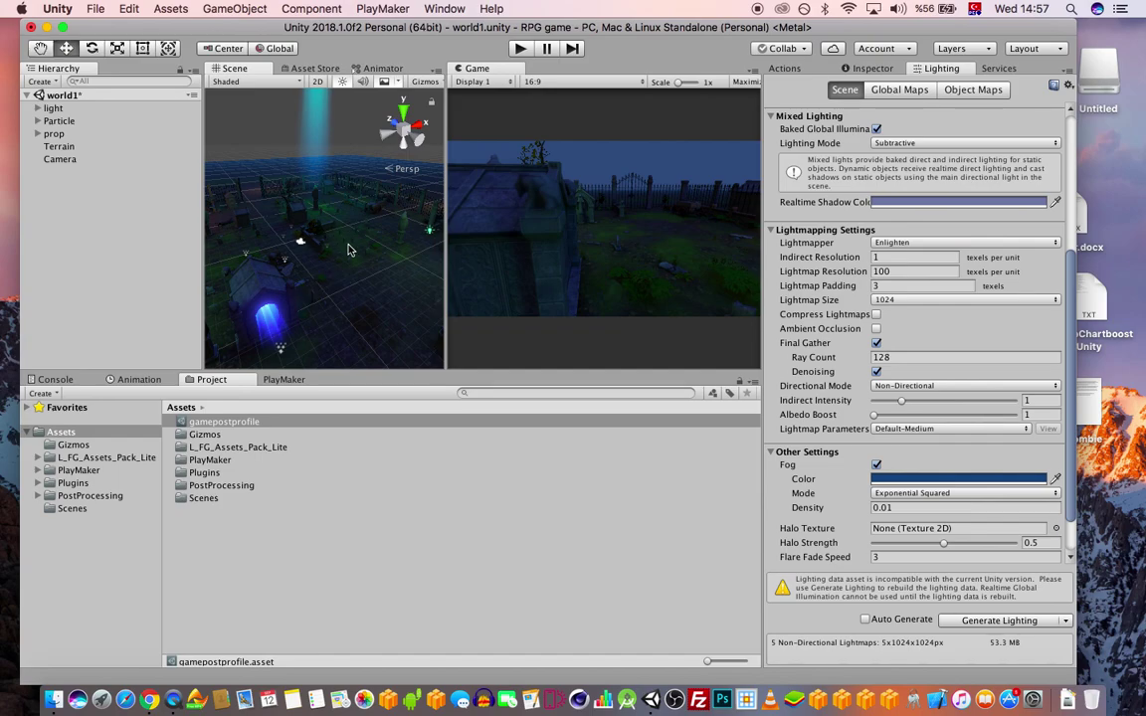
{"action": "scroll", "coordinate": [350, 270], "scroll_direction": "up", "scroll_amount": 4}
{"action": "left_click_drag", "start_coordinate": [261, 273], "coordinate": [363, 309], "text": "alt"}
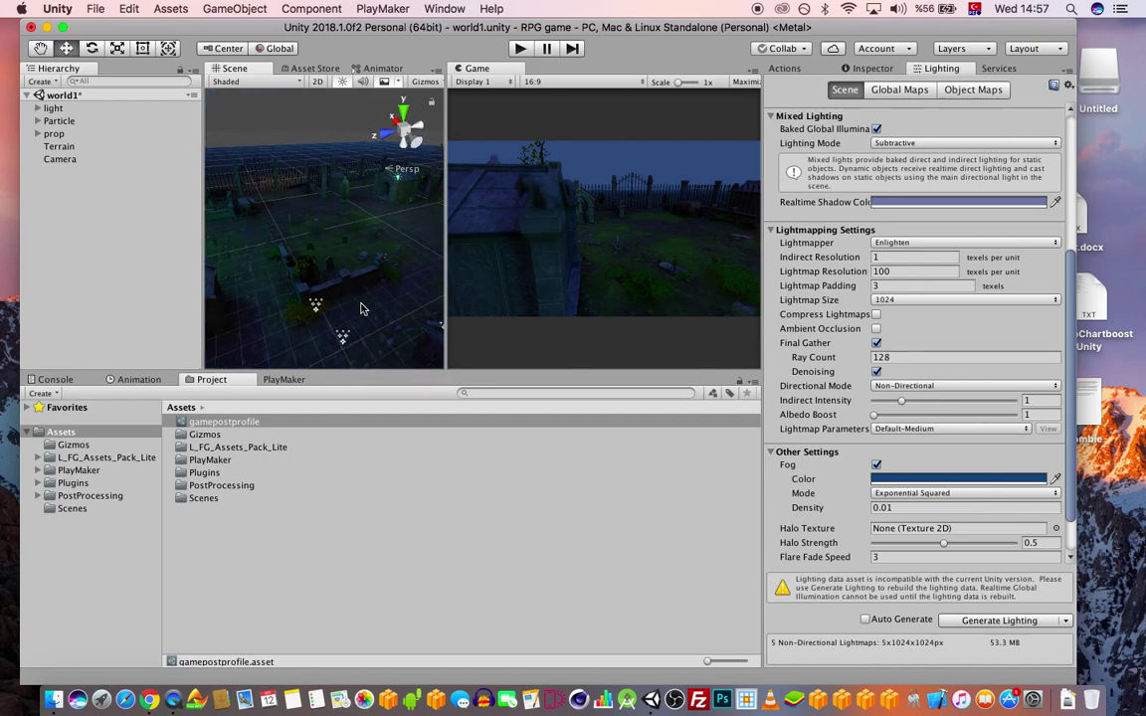
Disable Fog, Ambient Occlusion, Depth Of Field and Bloom in gamepostprofile, and save the scene.
{"action": "left_click_drag", "start_coordinate": [437, 27], "coordinate": [457, 27]}
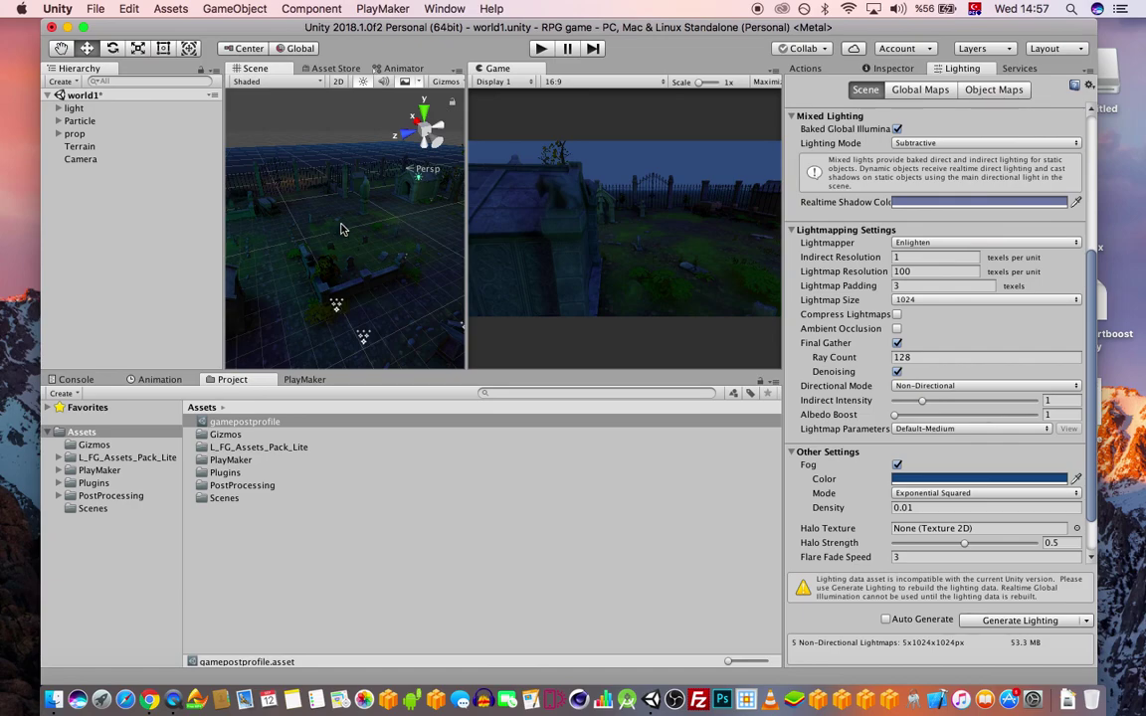
{"action": "left_click", "coordinate": [239, 427]}
{"action": "left_click", "coordinate": [883, 68]}
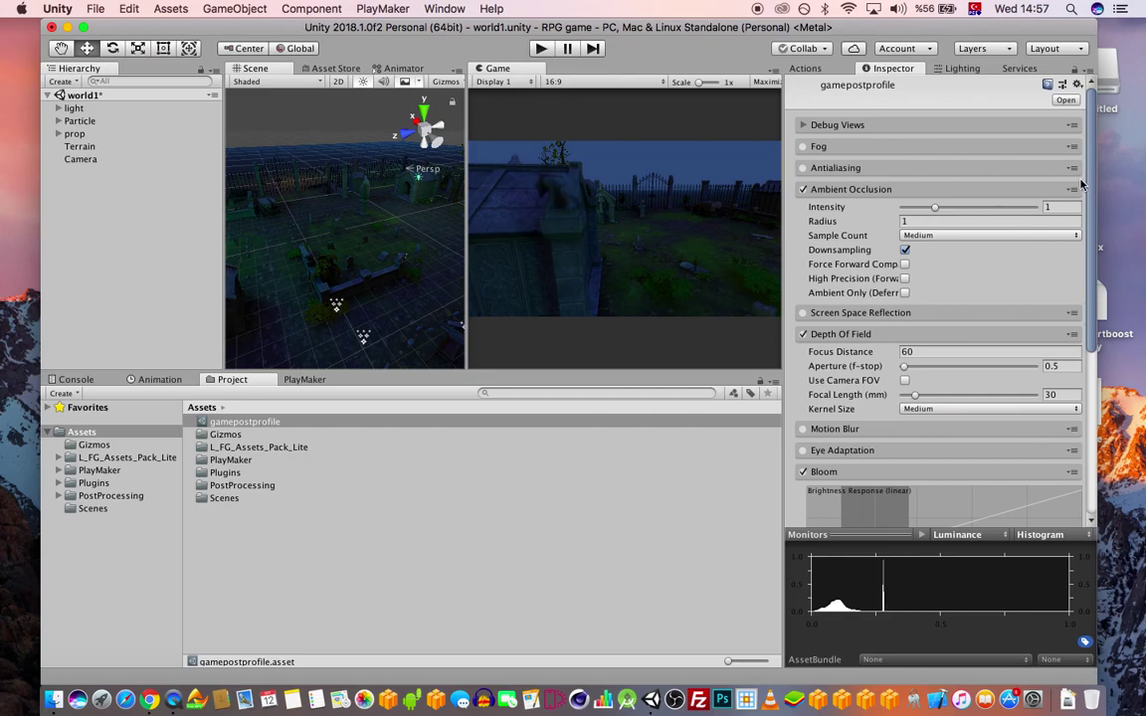
{"action": "left_click", "coordinate": [812, 190]}
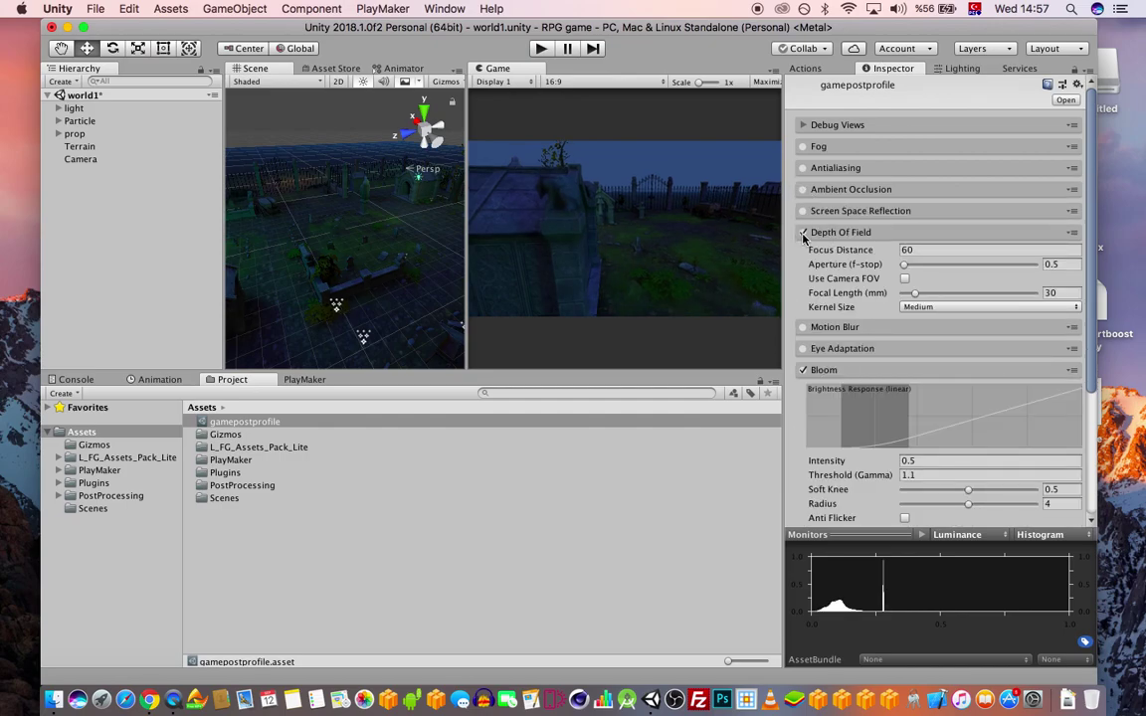
{"action": "left_click", "coordinate": [803, 233]}
{"action": "left_click", "coordinate": [803, 371]}
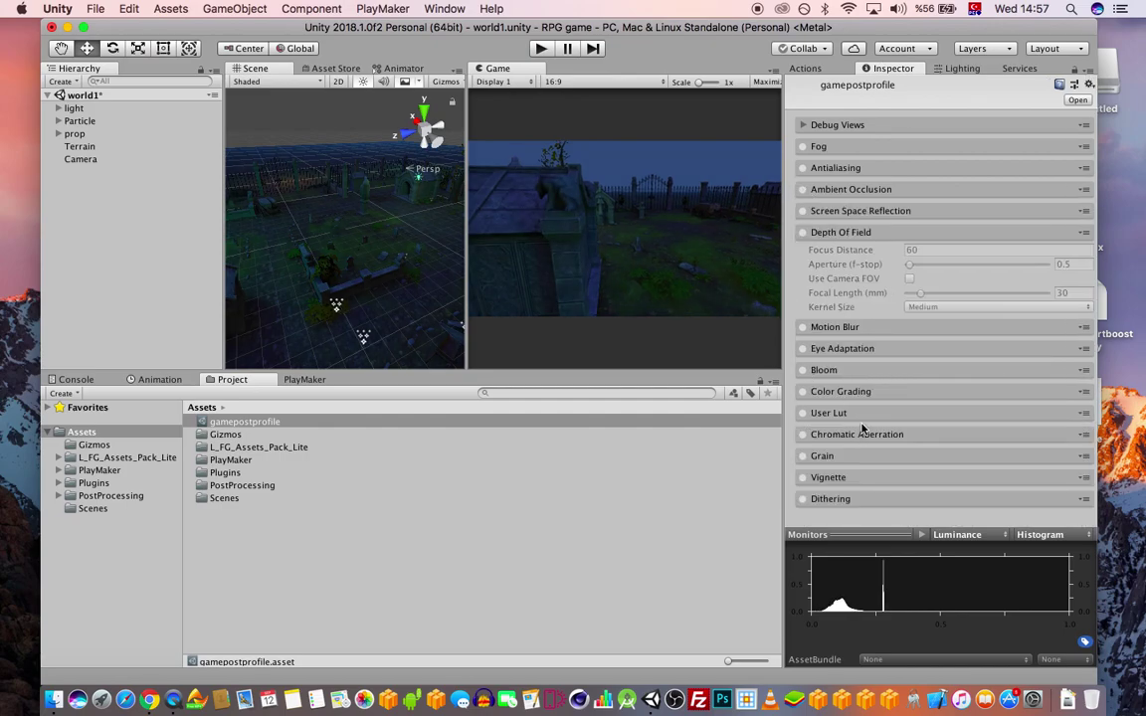
{"action": "left_click", "coordinate": [81, 159]}
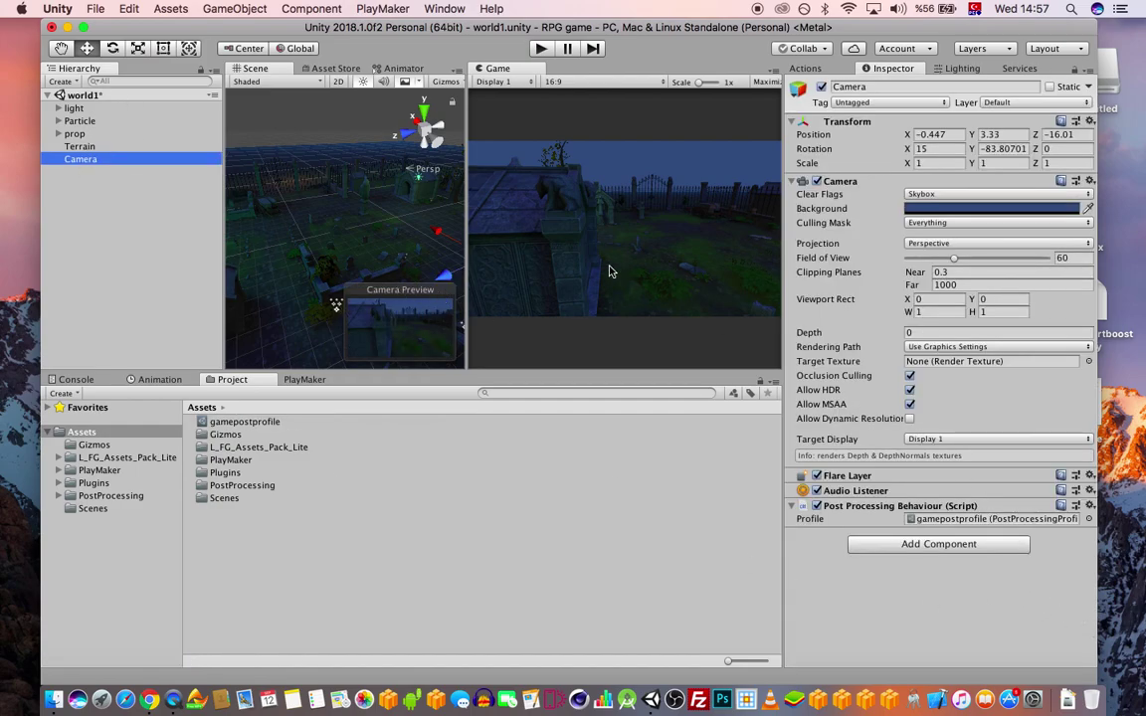
{"action": "left_click", "coordinate": [260, 423]}
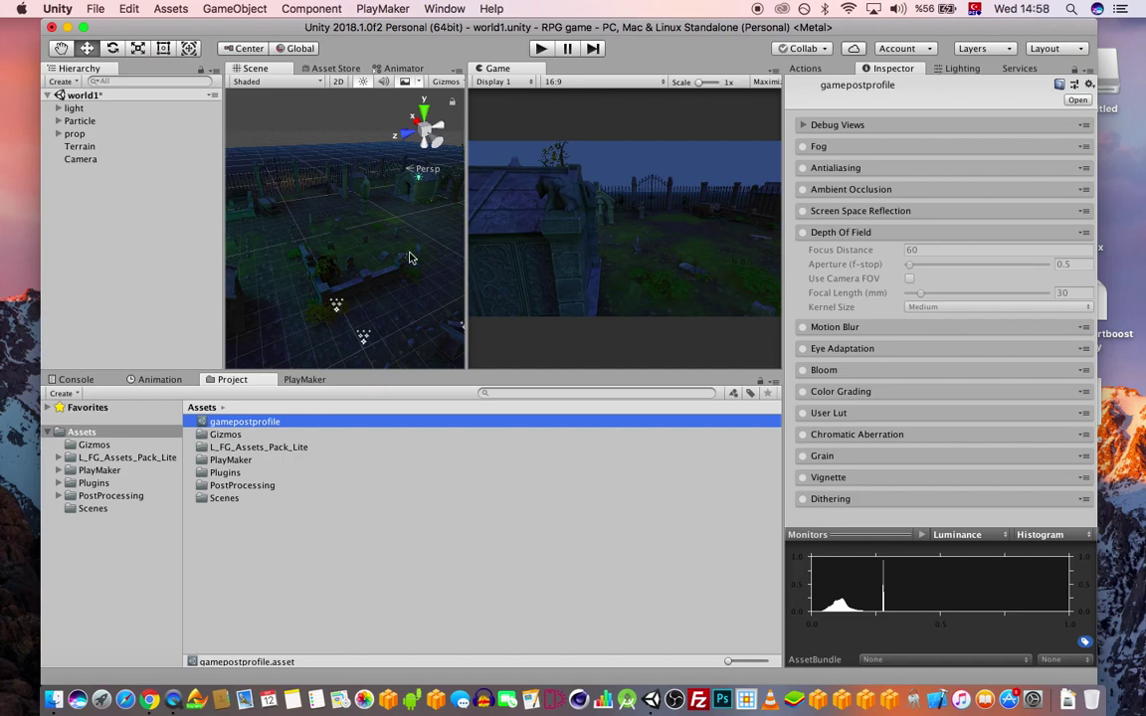
{"action": "key", "text": "super+s"}
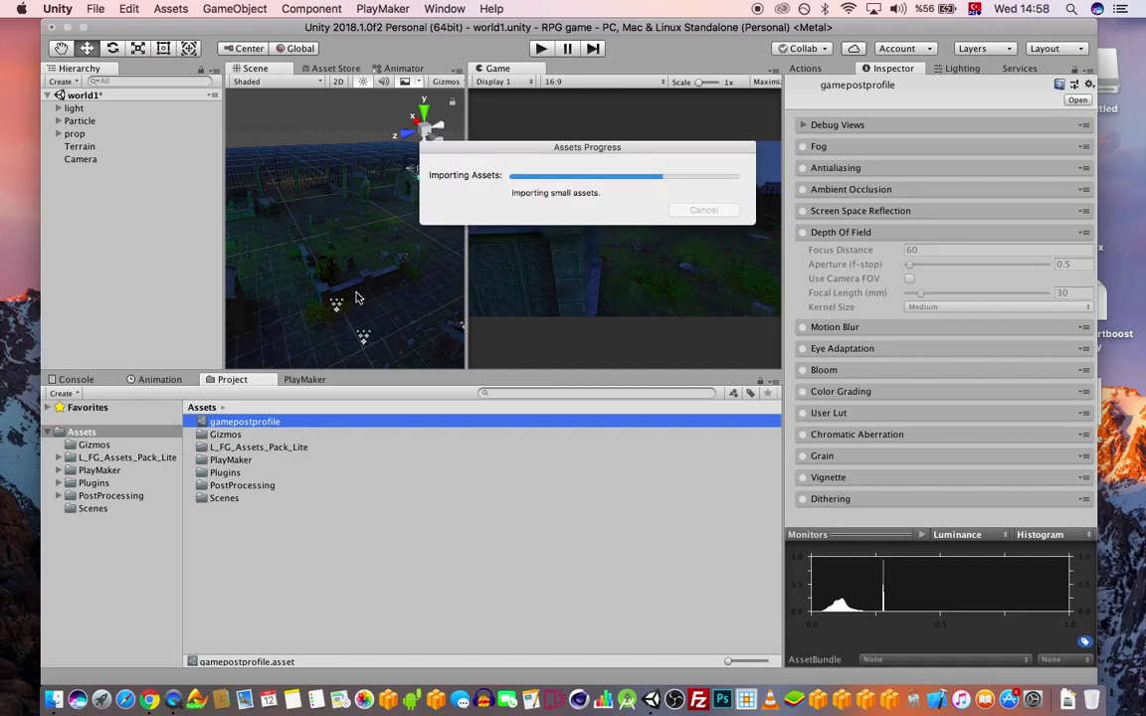
Aim the Camera at the lit crypt, with position X 0.02, Y 2.37, Z 1.69 and Y rotation -79.1.
{"action": "scroll", "coordinate": [369, 279], "scroll_direction": "up", "scroll_amount": 8}
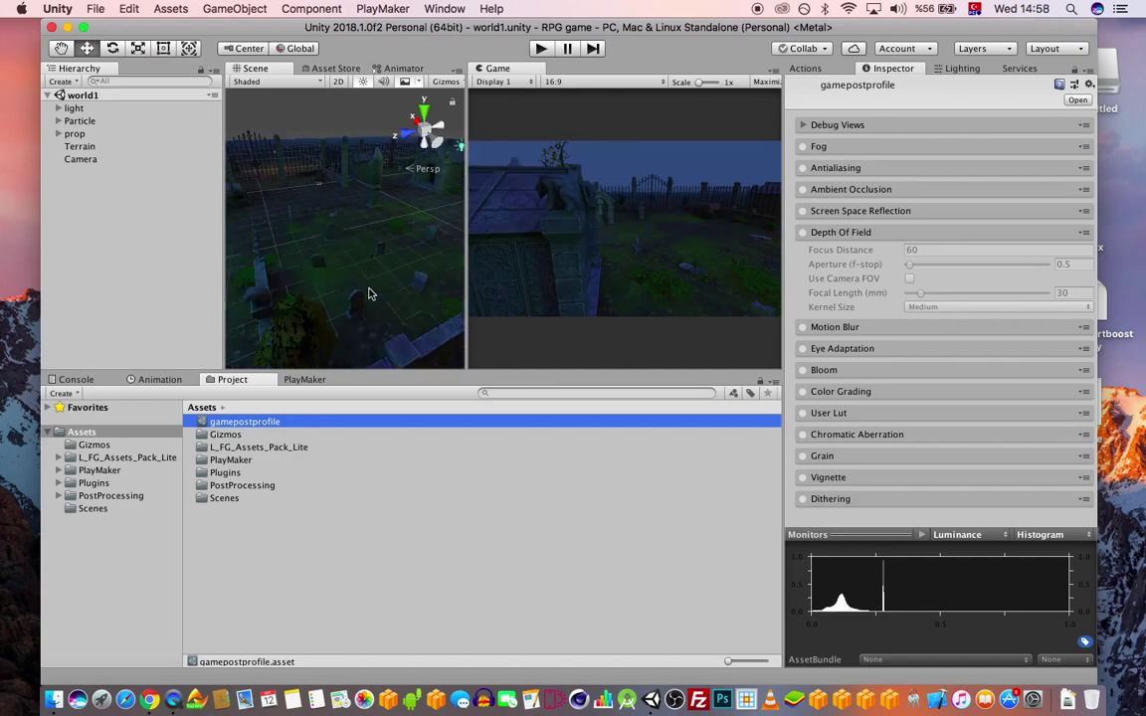
{"action": "right_click_drag", "start_coordinate": [361, 268], "coordinate": [319, 98]}
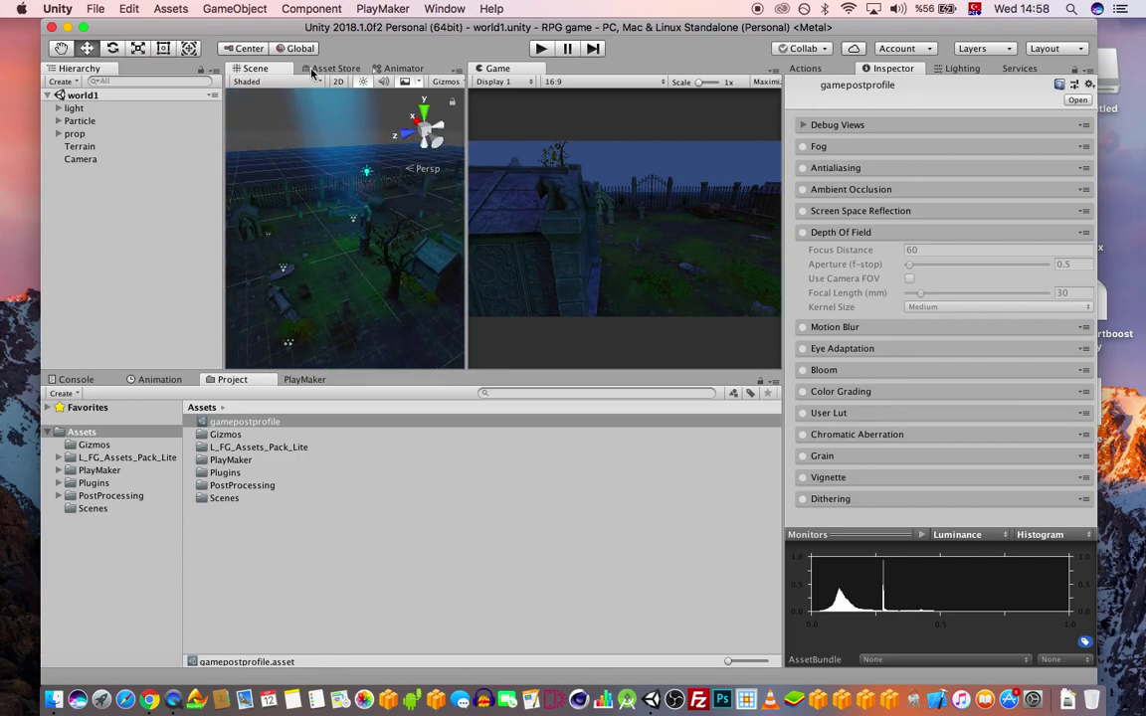
{"action": "left_click", "coordinate": [83, 160]}
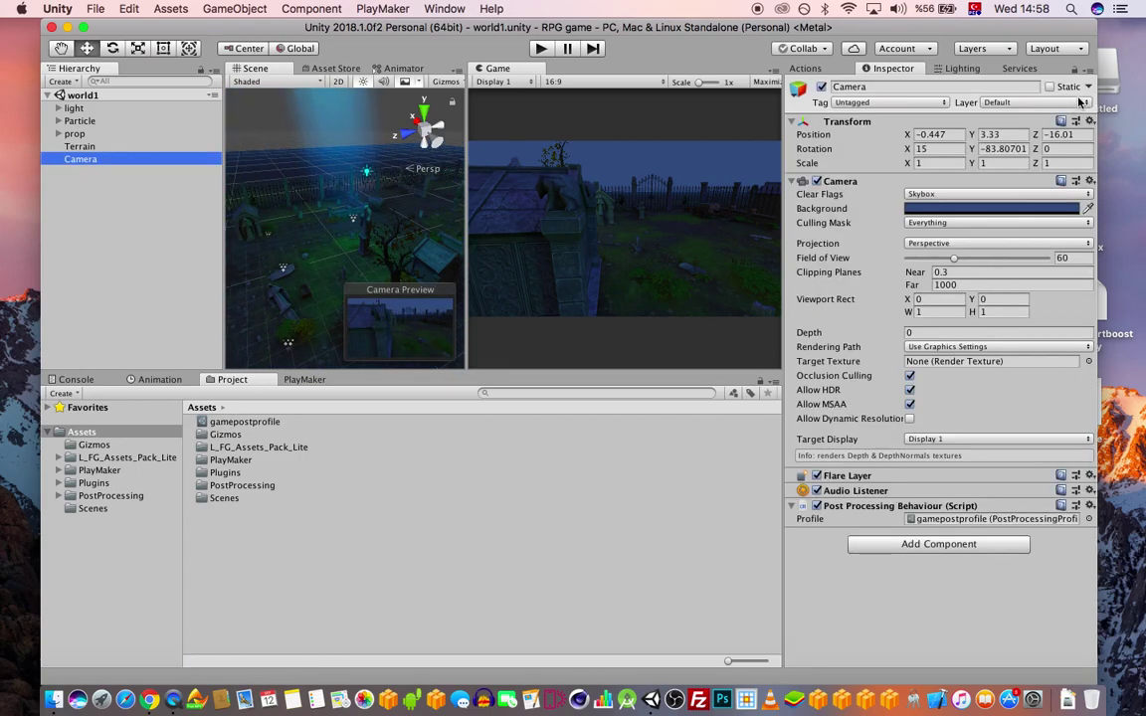
{"action": "left_click", "coordinate": [946, 149]}
{"action": "left_click_drag", "start_coordinate": [973, 149], "coordinate": [1053, 231]}
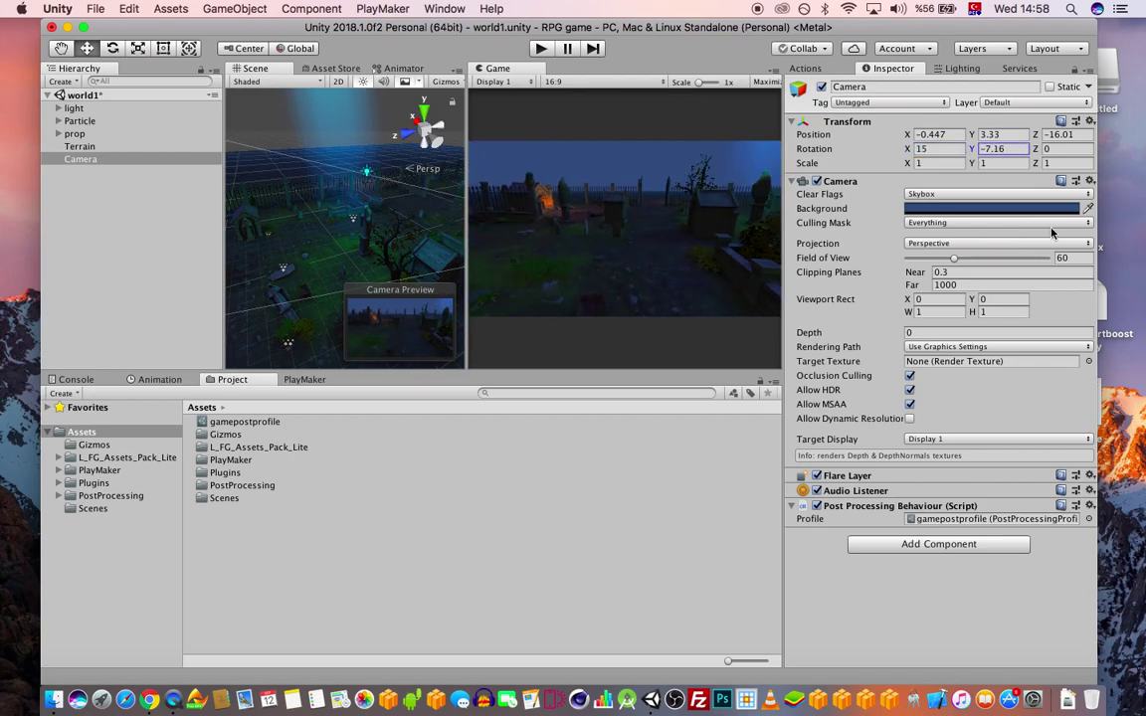
{"action": "left_click_drag", "start_coordinate": [1035, 136], "coordinate": [493, 166]}
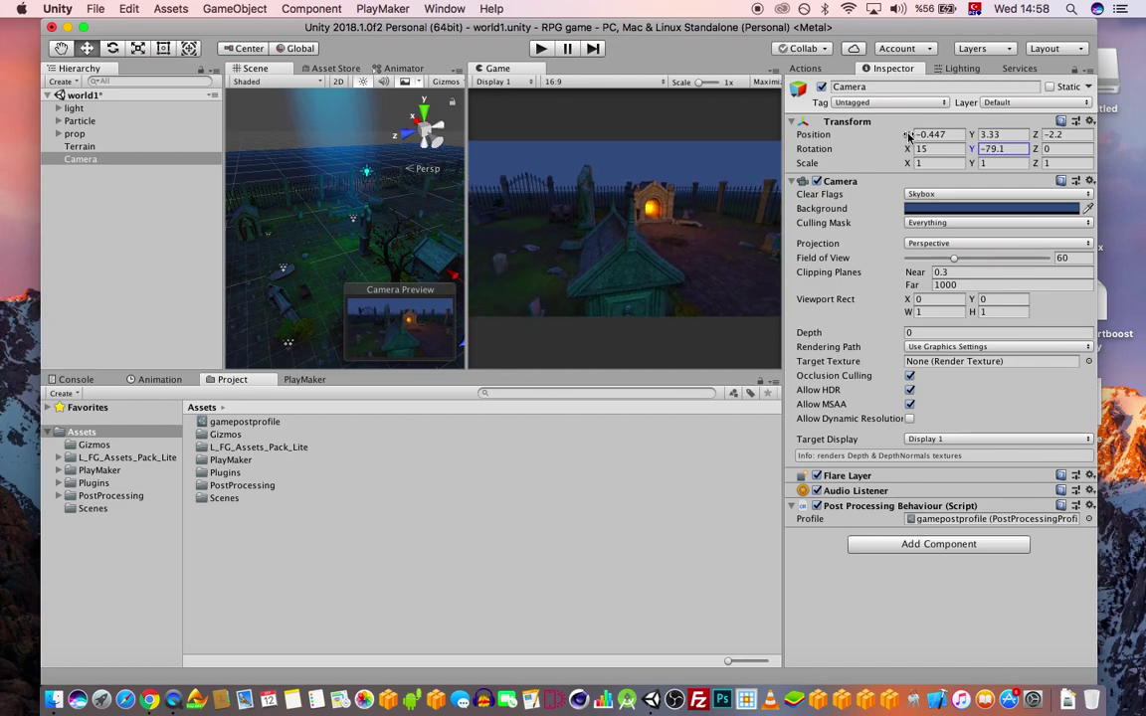
{"action": "left_click_drag", "start_coordinate": [905, 136], "coordinate": [956, 144]}
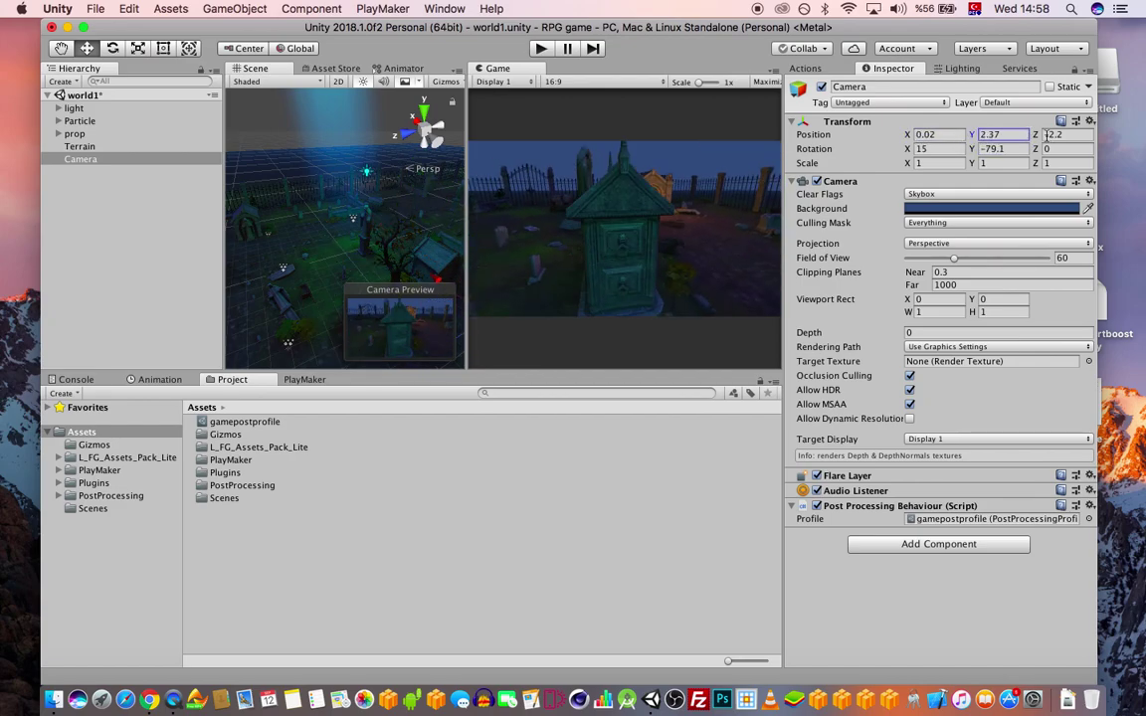
{"action": "left_click_drag", "start_coordinate": [1038, 138], "coordinate": [1089, 140]}
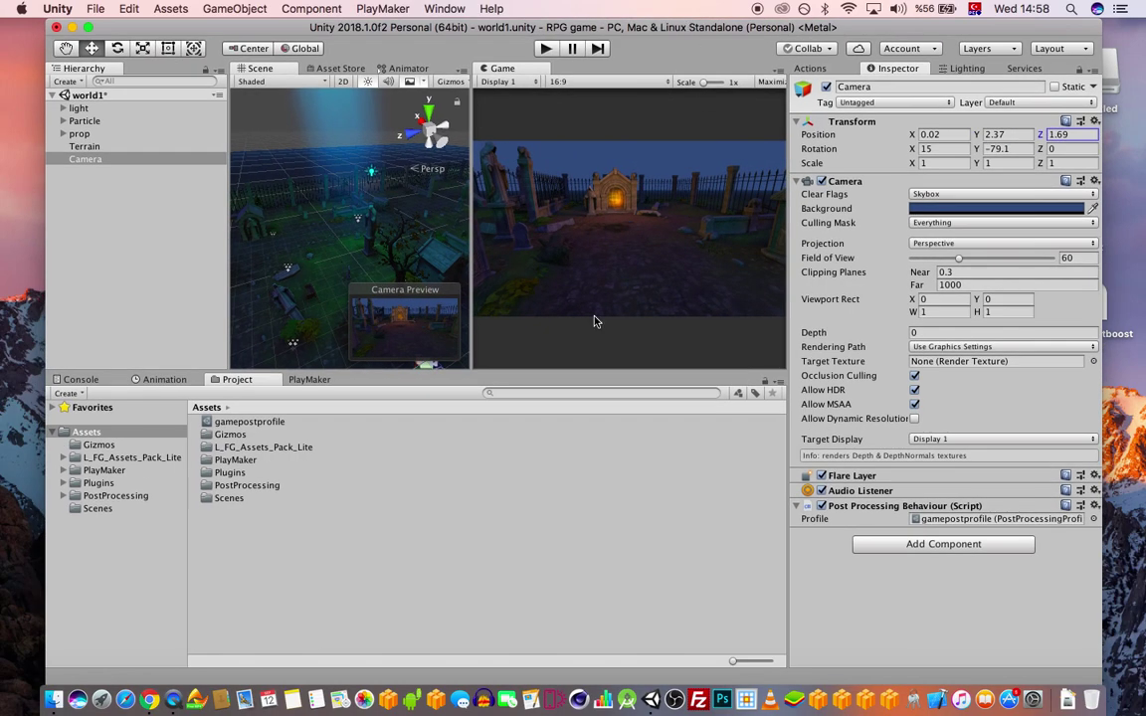
{"action": "left_click_drag", "start_coordinate": [580, 29], "coordinate": [602, 29]}
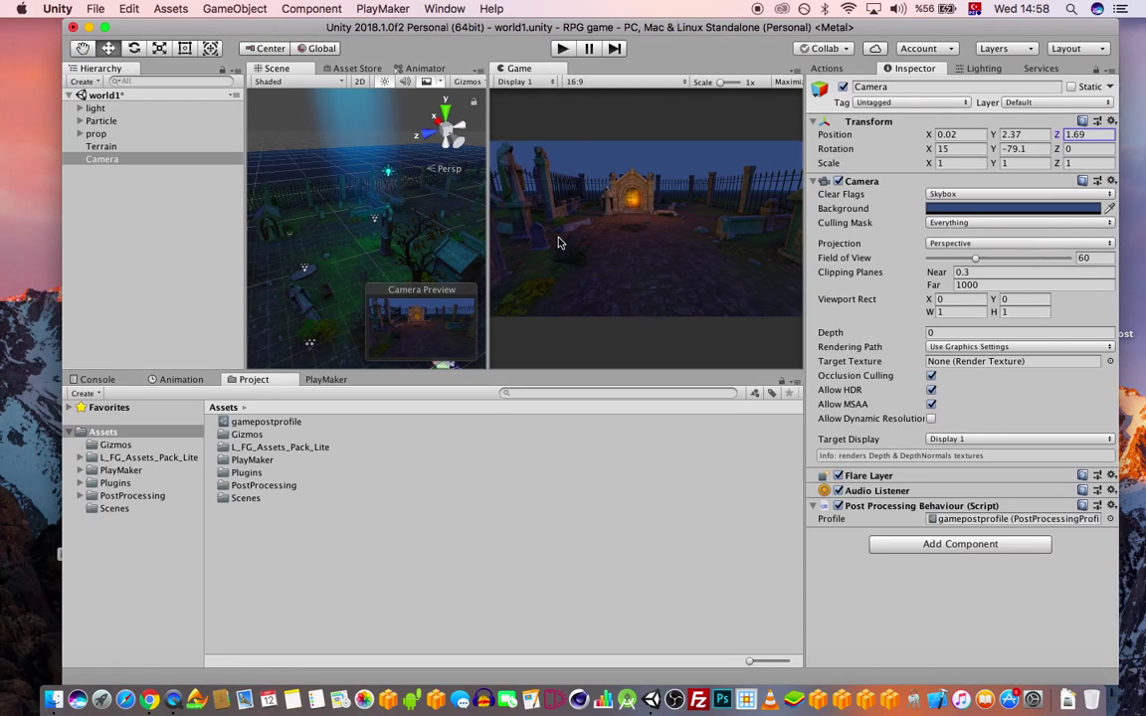
{"action": "left_click_drag", "start_coordinate": [582, 27], "coordinate": [588, 27]}
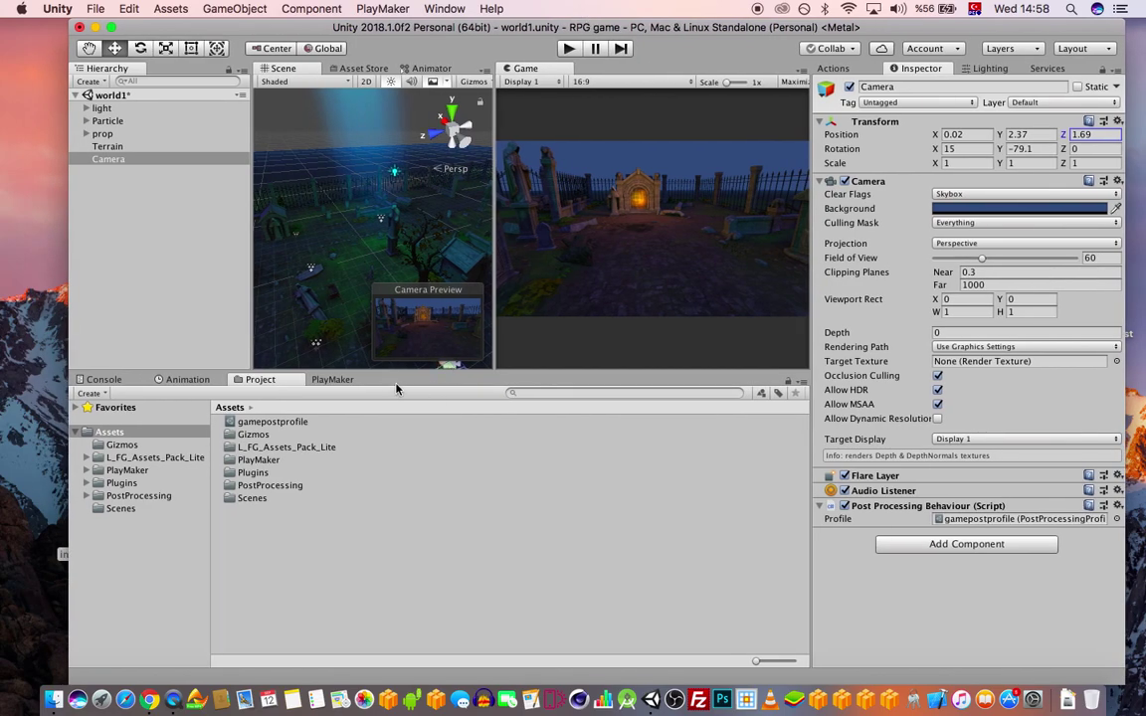